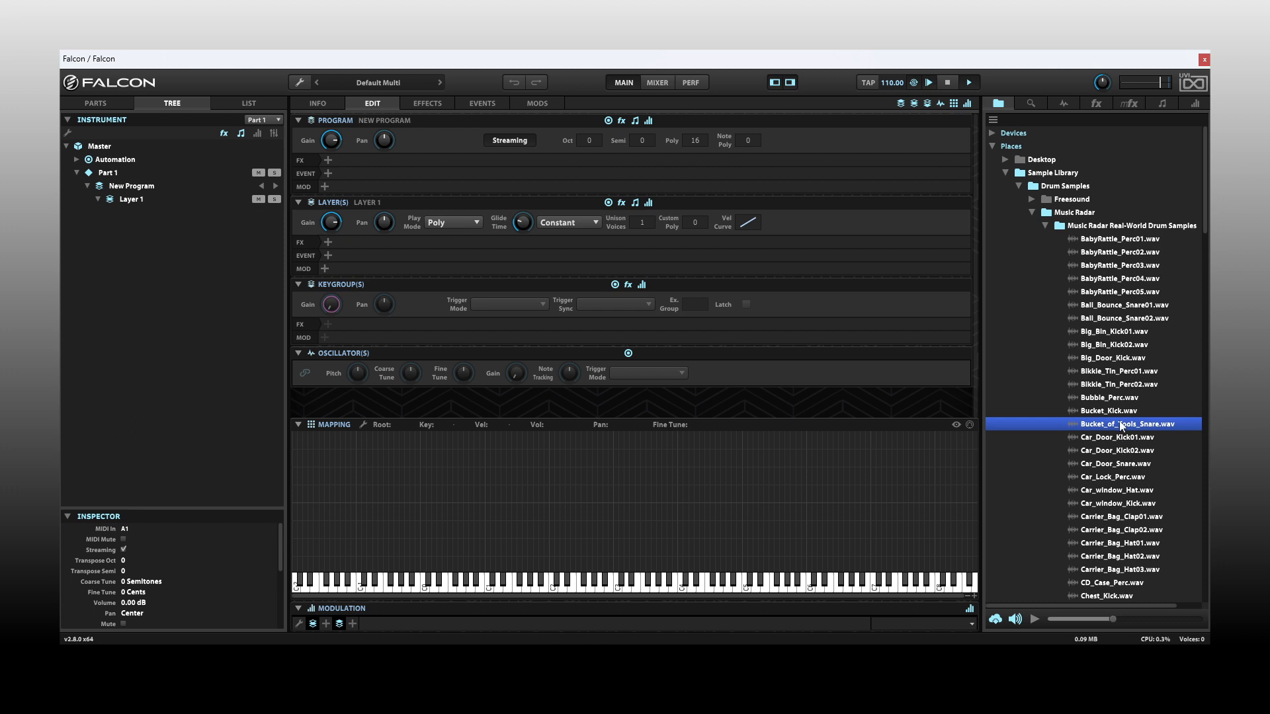
Load Bucket_of_Tools_Snare.wav from the Music Radar drum samples into Layer 1, mapped across the whole keyboard, and look over its sections.
{"action": "left_click_drag", "start_coordinate": [1121, 424], "coordinate": [618, 449]}
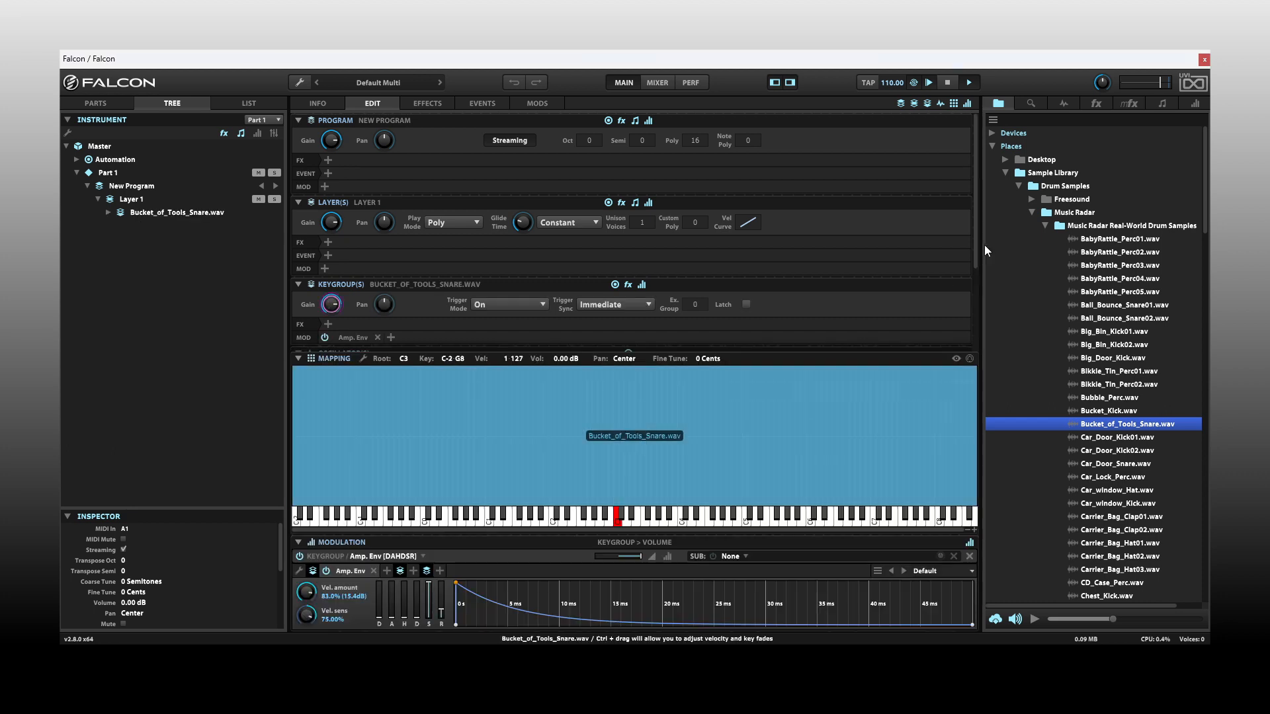
{"action": "left_click_drag", "start_coordinate": [976, 219], "coordinate": [974, 309]}
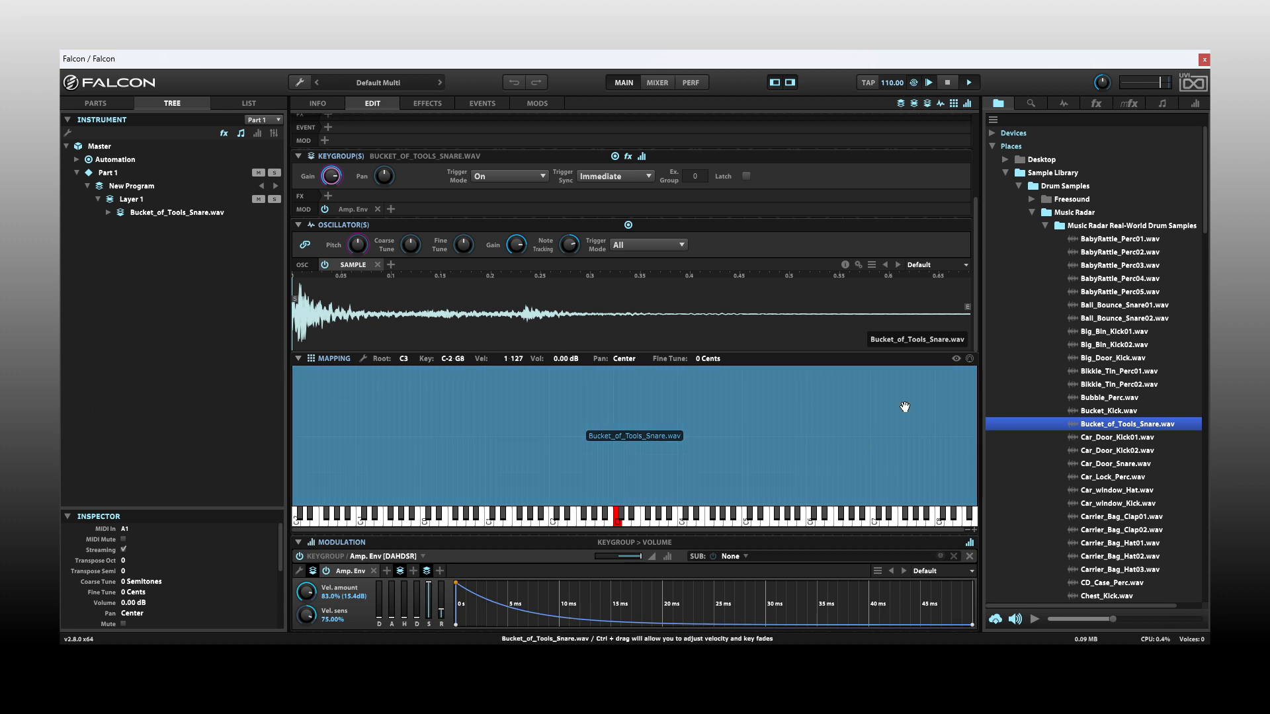
{"action": "left_click_drag", "start_coordinate": [977, 299], "coordinate": [984, 180]}
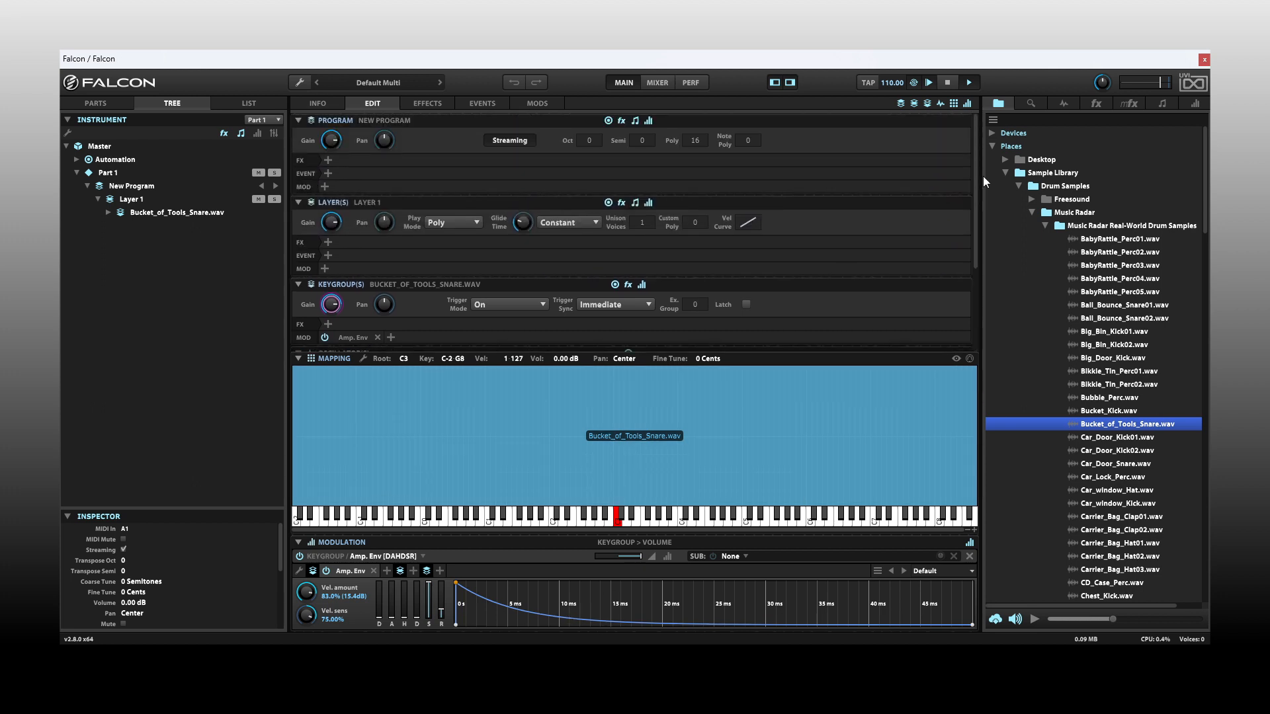
Hide the Program, Layer, Keygroup, Oscillator, Mapping and Modulation sections of the editor.
{"action": "left_click", "coordinate": [900, 103]}
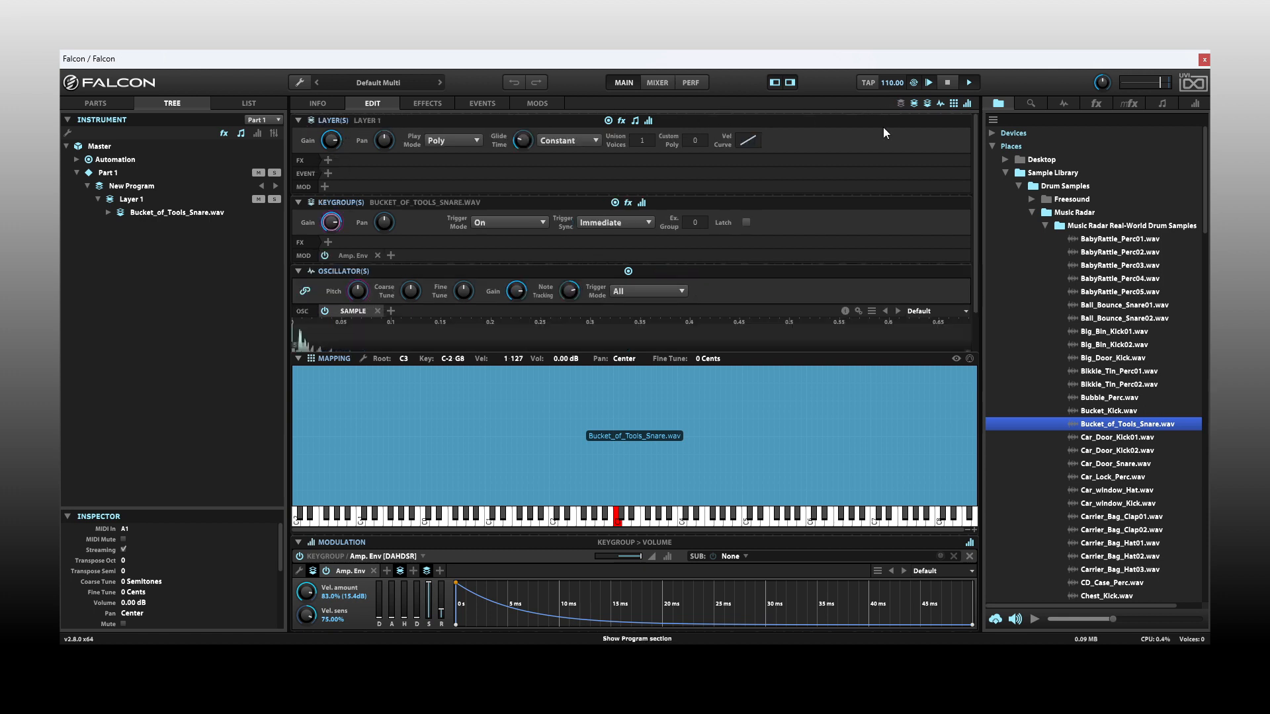
{"action": "left_click", "coordinate": [913, 105]}
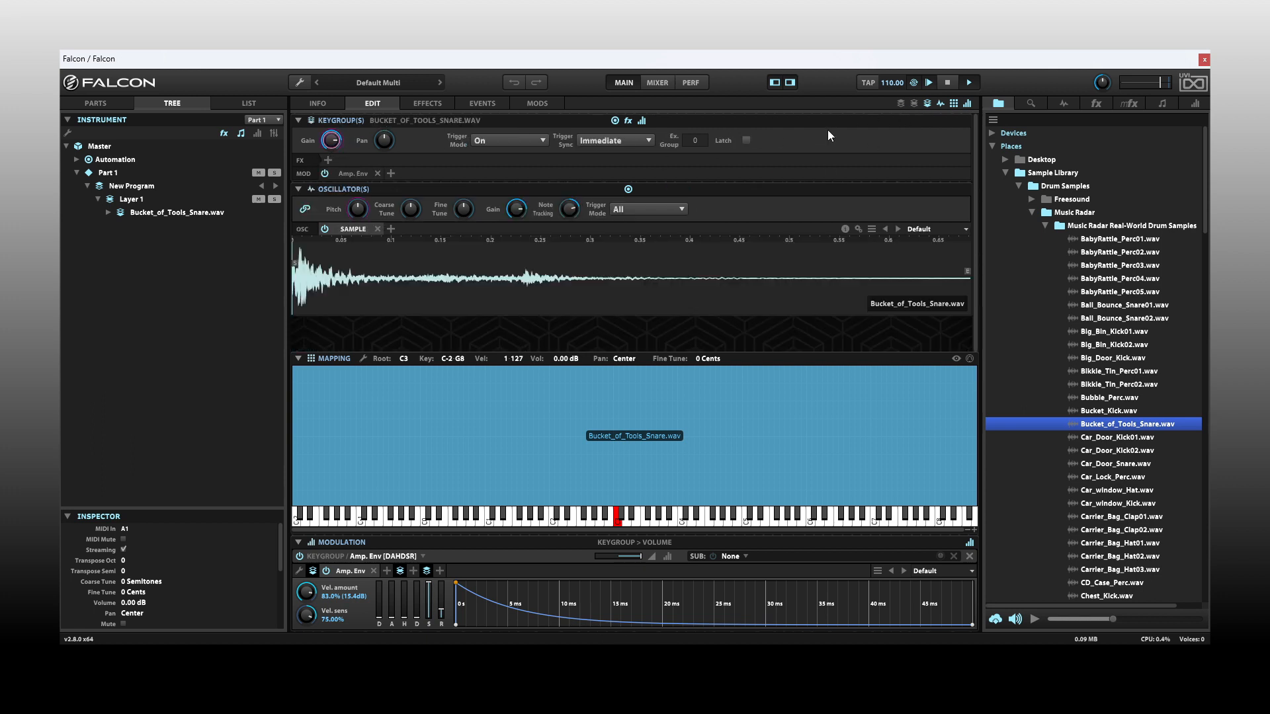
{"action": "left_click", "coordinate": [927, 104]}
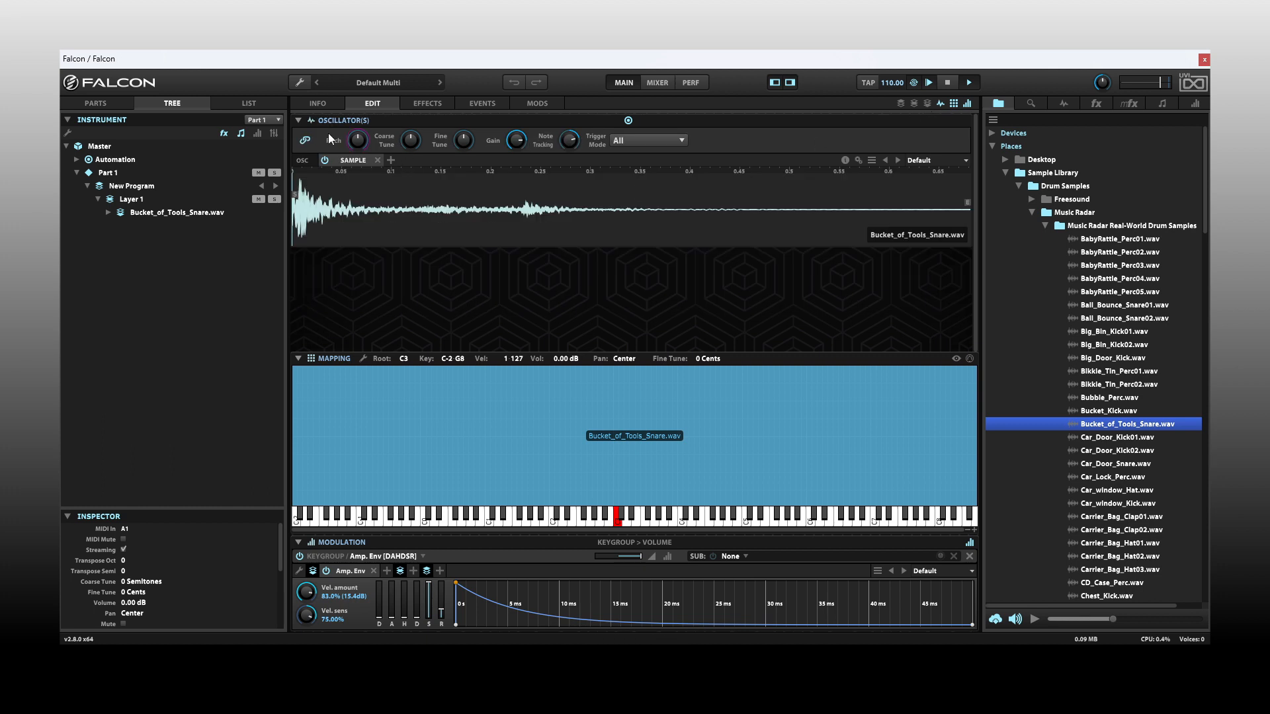
{"action": "left_click", "coordinate": [940, 104]}
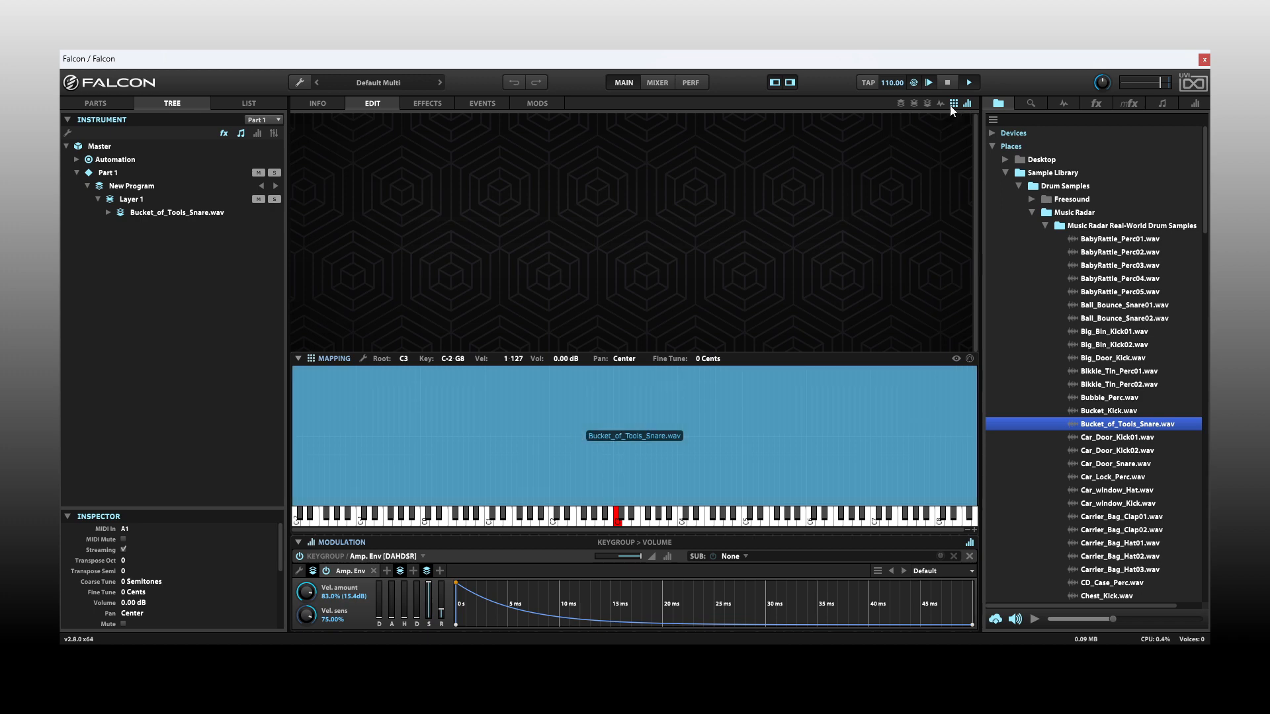
{"action": "left_click", "coordinate": [953, 104]}
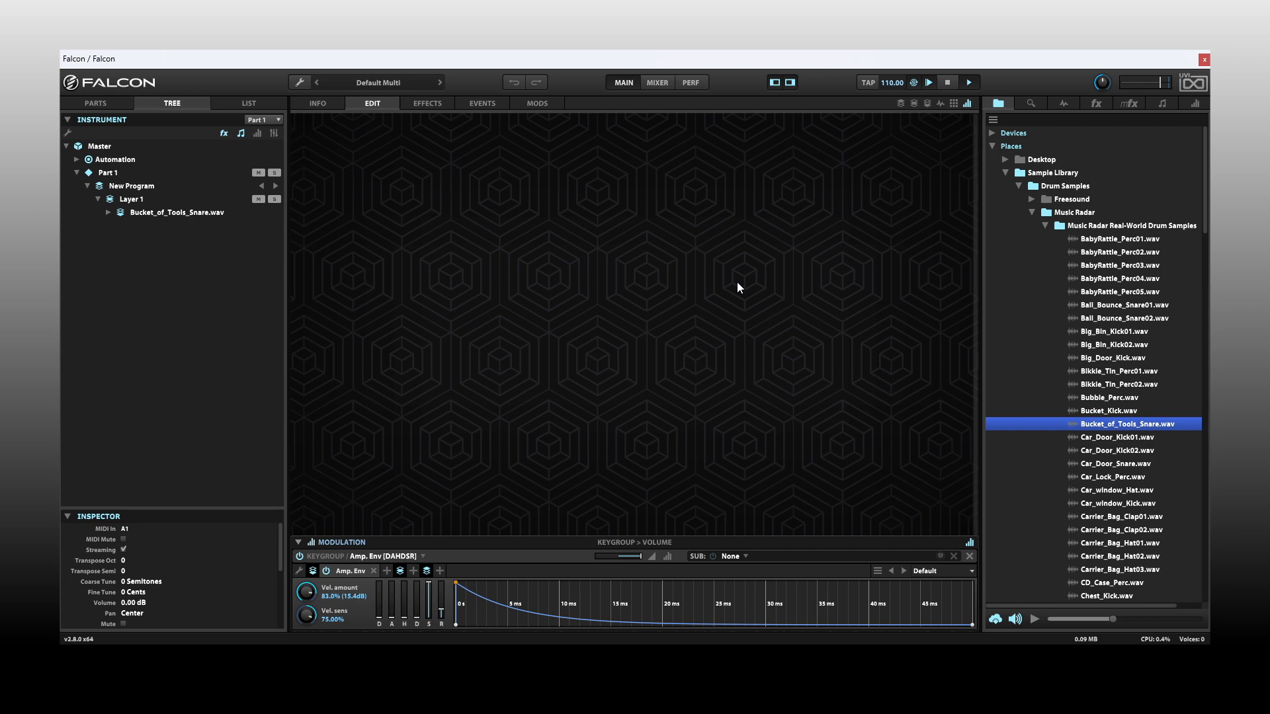
{"action": "left_click", "coordinate": [967, 104]}
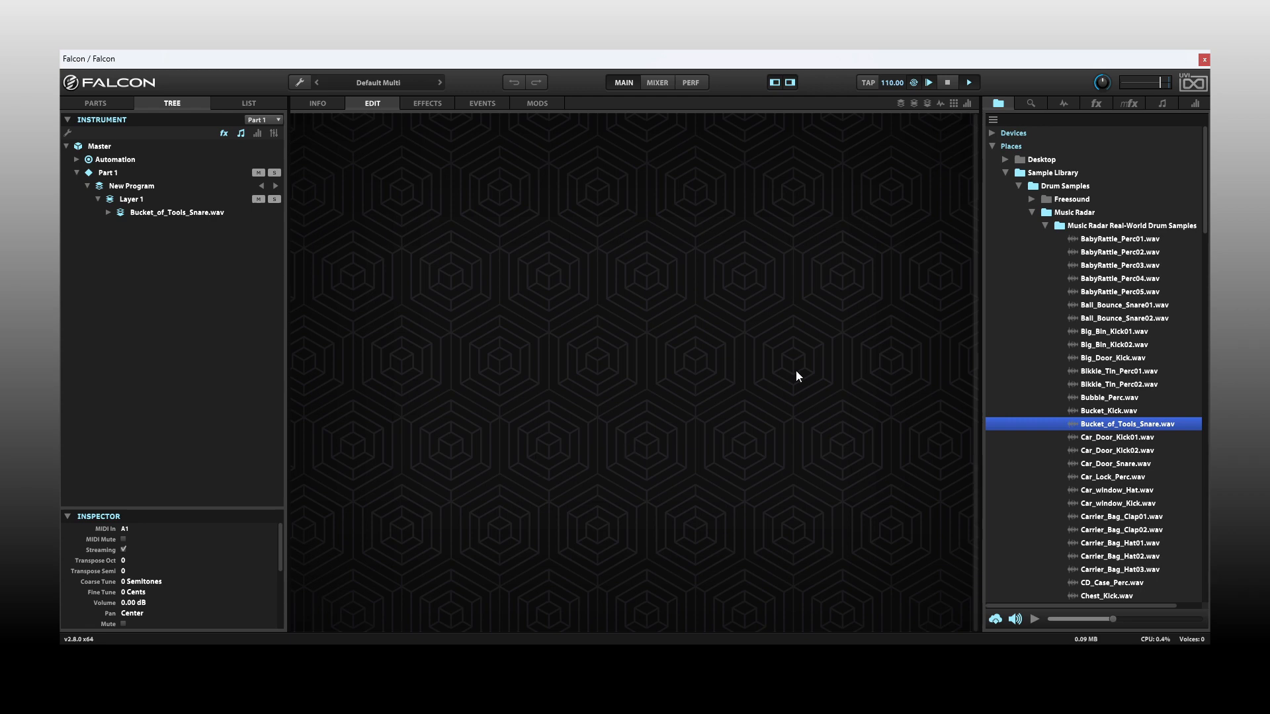
Show the Oscillator section with a taller waveform display and its additional sample settings.
{"action": "left_click", "coordinate": [940, 105]}
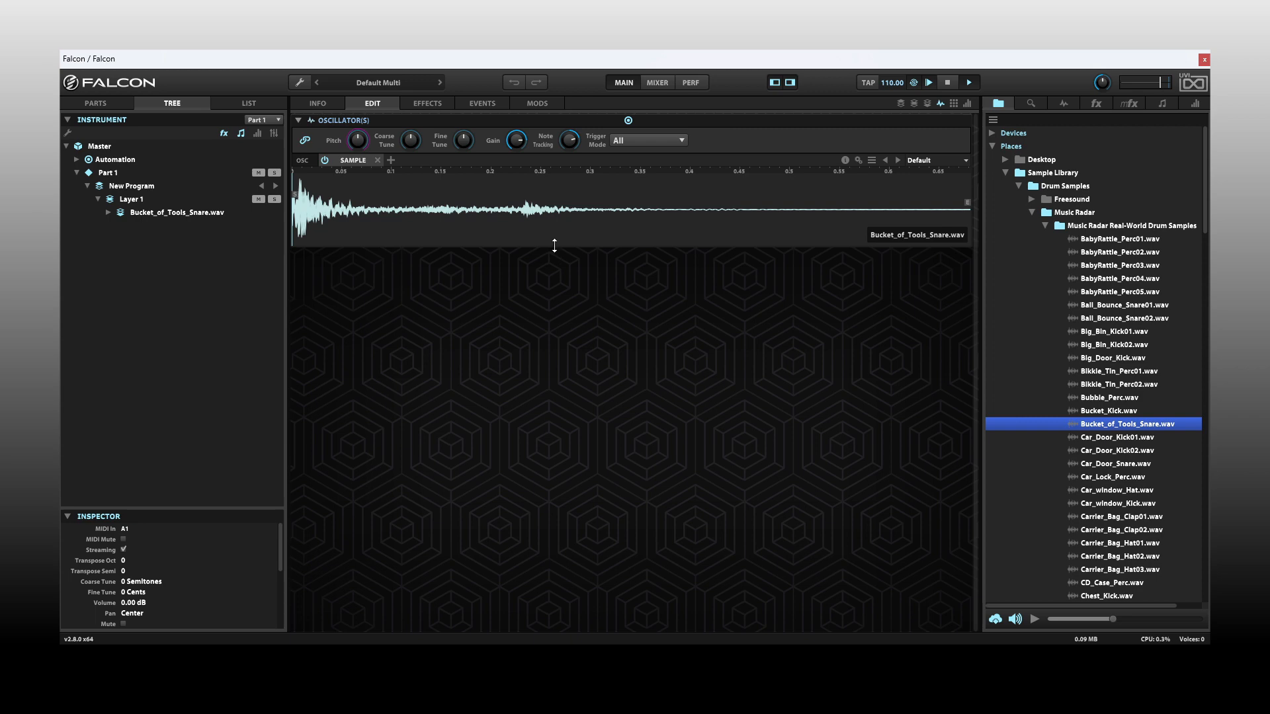
{"action": "left_click_drag", "start_coordinate": [550, 247], "coordinate": [553, 274]}
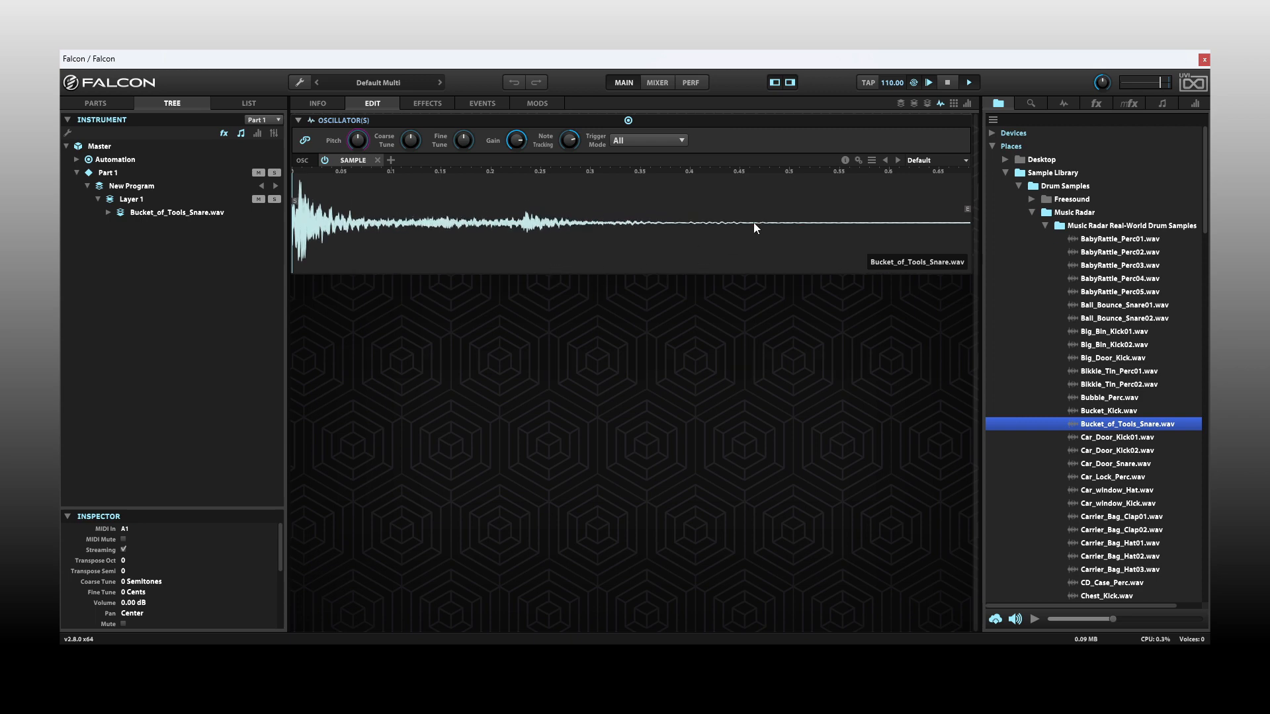
{"action": "left_click", "coordinate": [858, 160]}
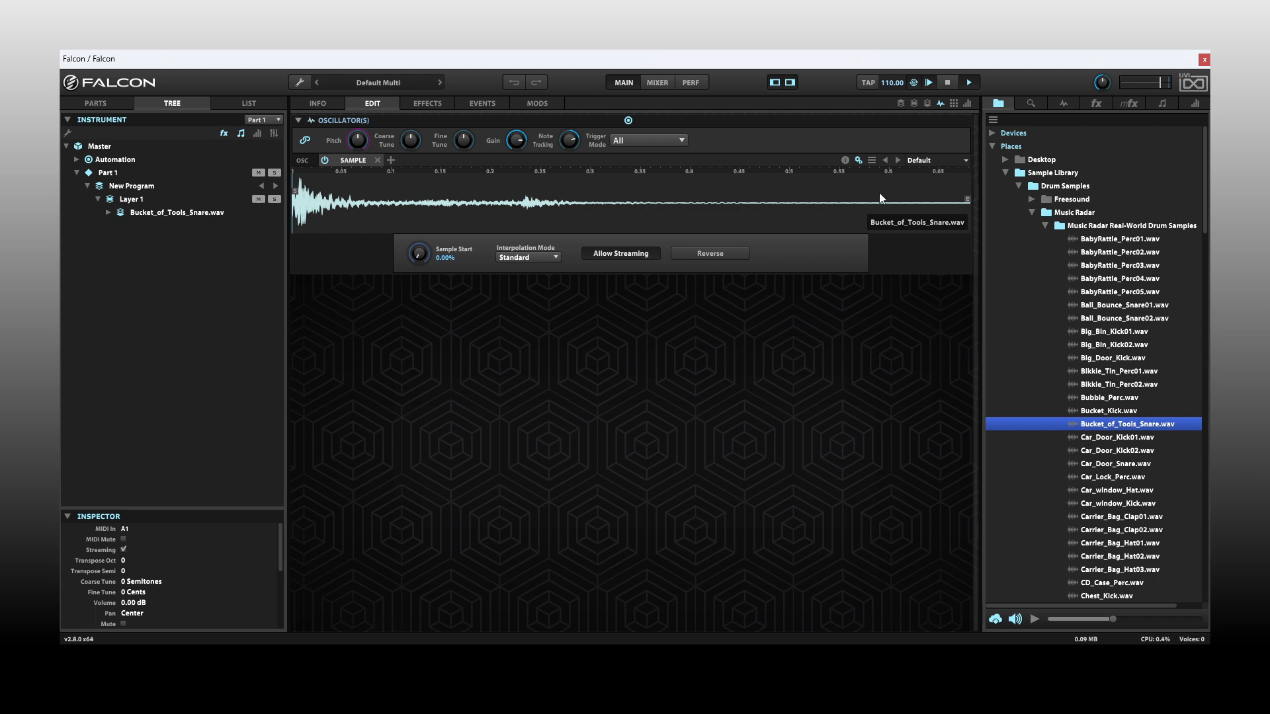
Show the Keygroup and Layer sections, and briefly expand the keygroup's Amp. Env modulator before collapsing it.
{"action": "left_click", "coordinate": [927, 104]}
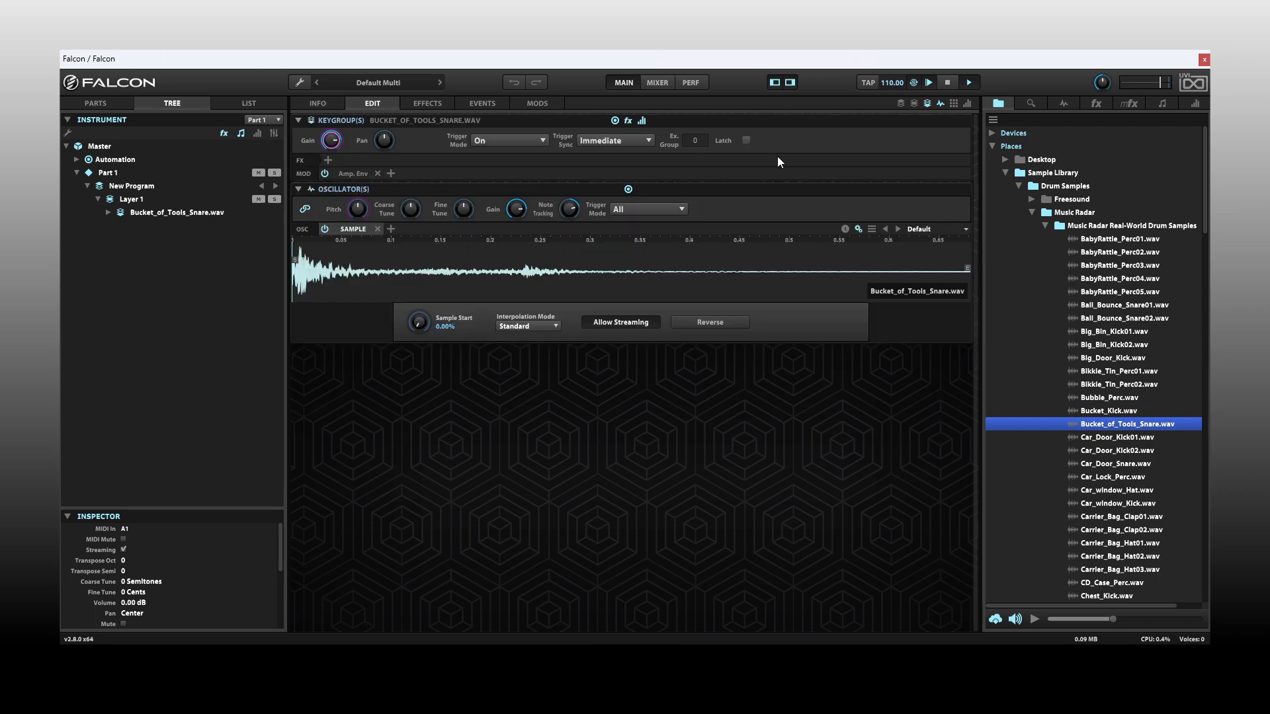
{"action": "left_click", "coordinate": [913, 104]}
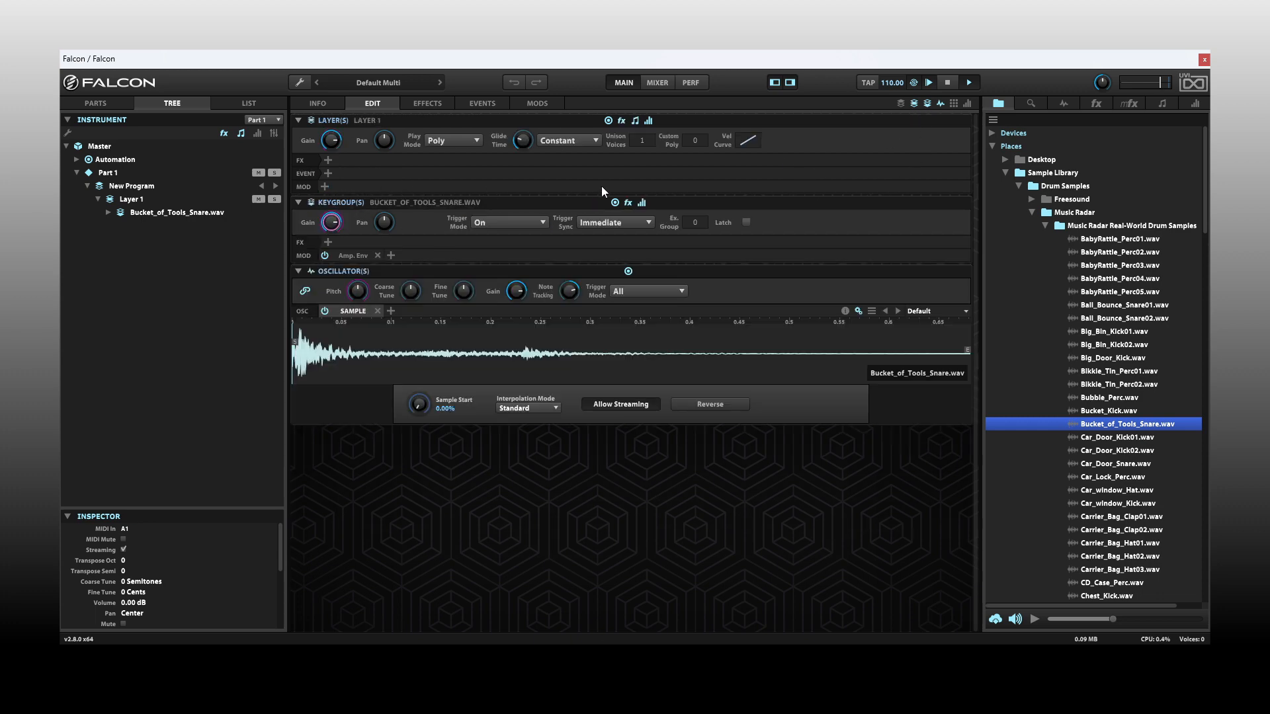
{"action": "left_click", "coordinate": [354, 256]}
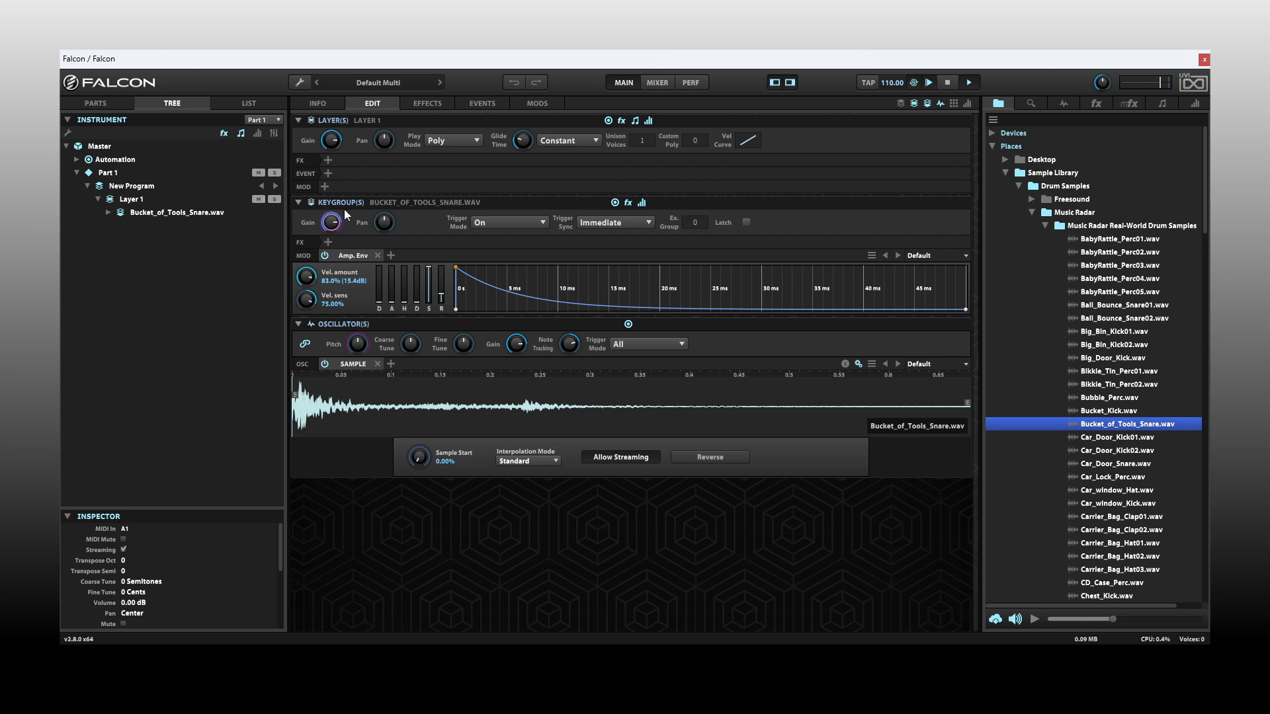
{"action": "left_click", "coordinate": [351, 256]}
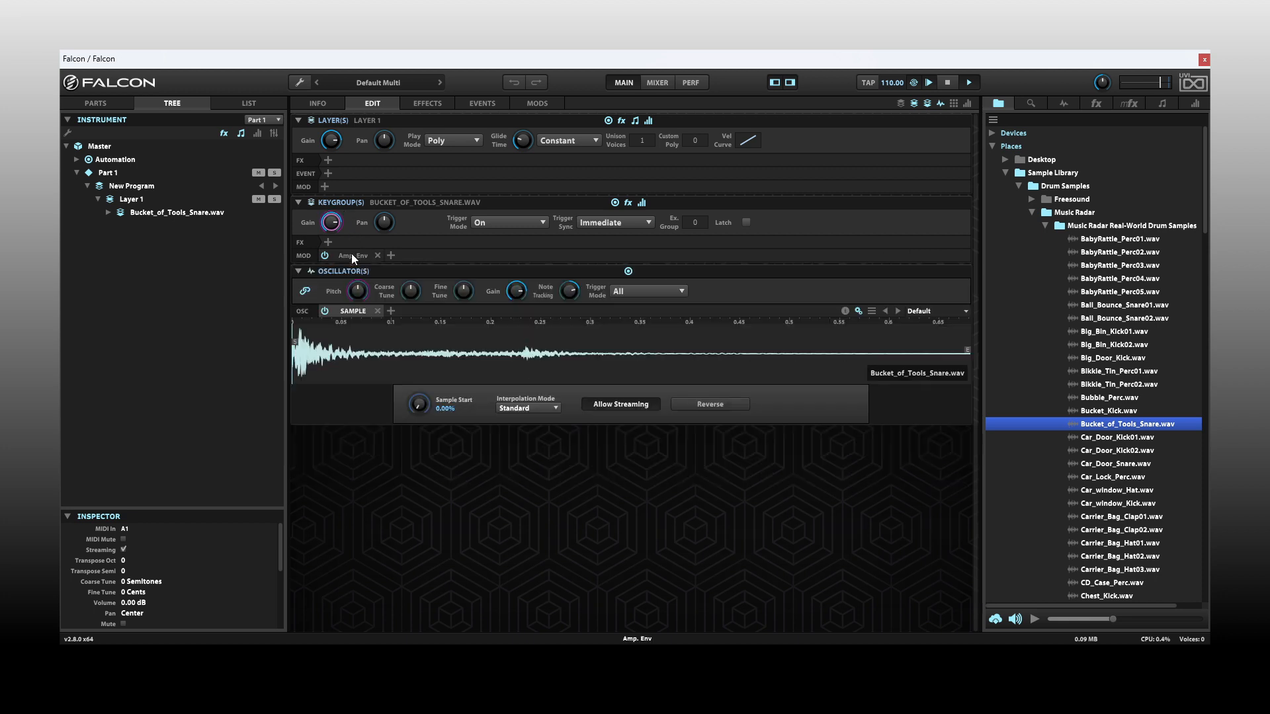
Show the Modulation, Program and Mapping sections in the editor.
{"action": "left_click", "coordinate": [967, 105]}
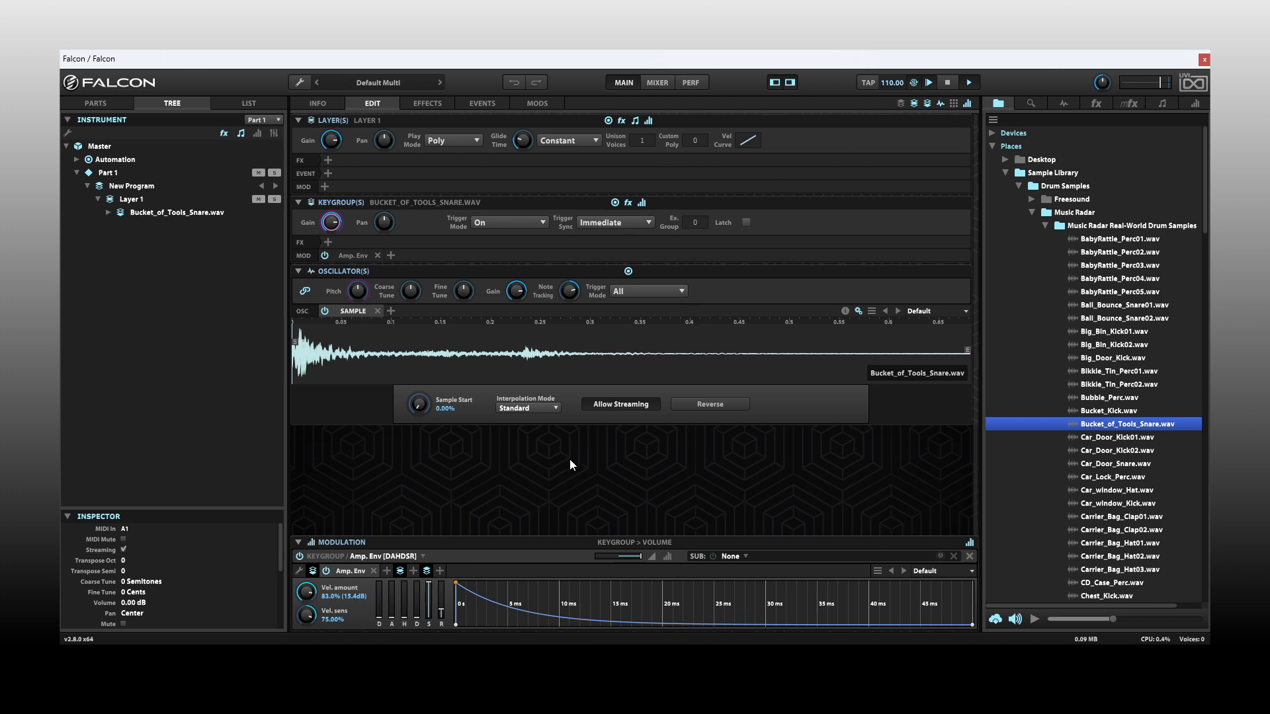
{"action": "left_click", "coordinate": [898, 105]}
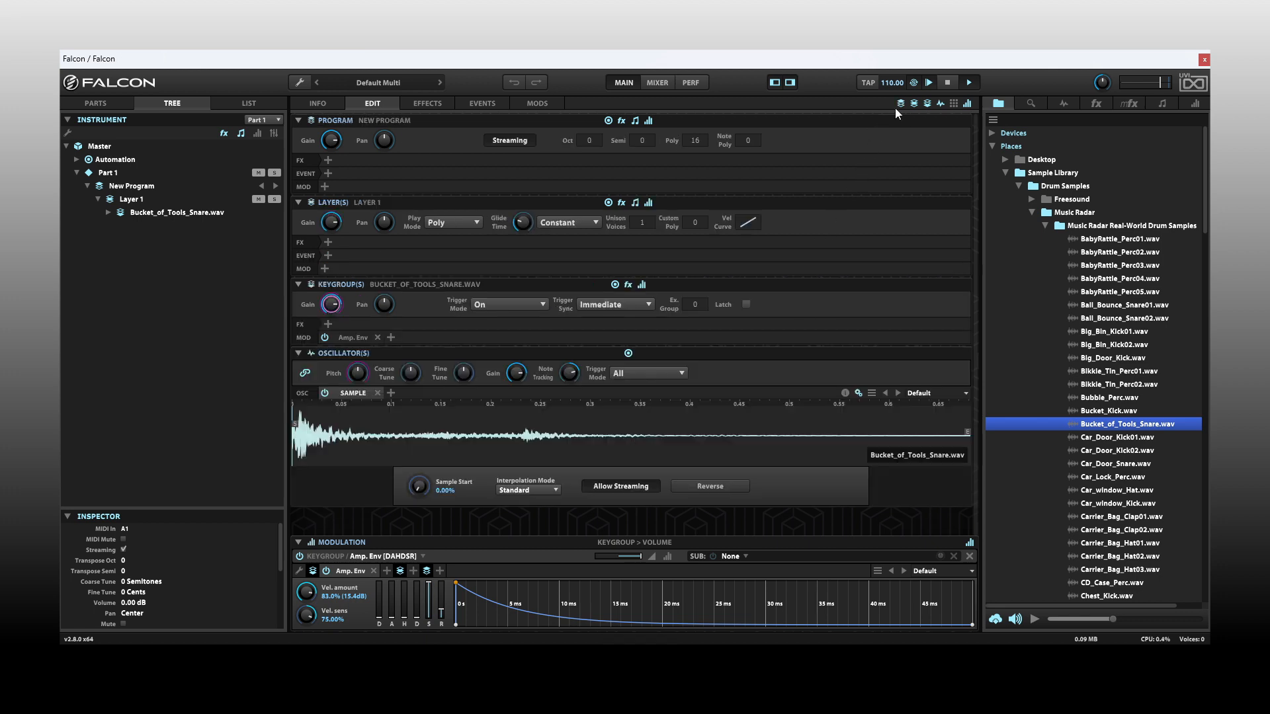
{"action": "left_click", "coordinate": [953, 104]}
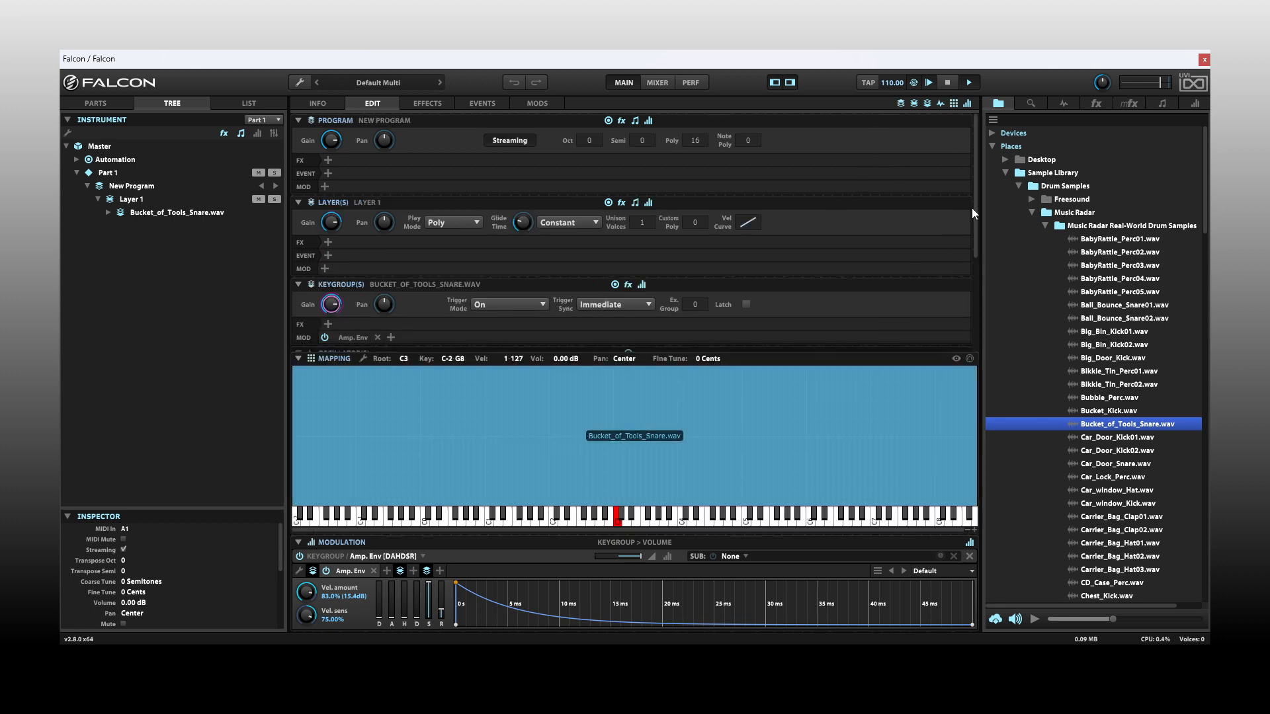
Collapse the Program, Layer, Keygroup, Oscillator, Mapping and Modulation sections to their header bars.
{"action": "left_click", "coordinate": [296, 121]}
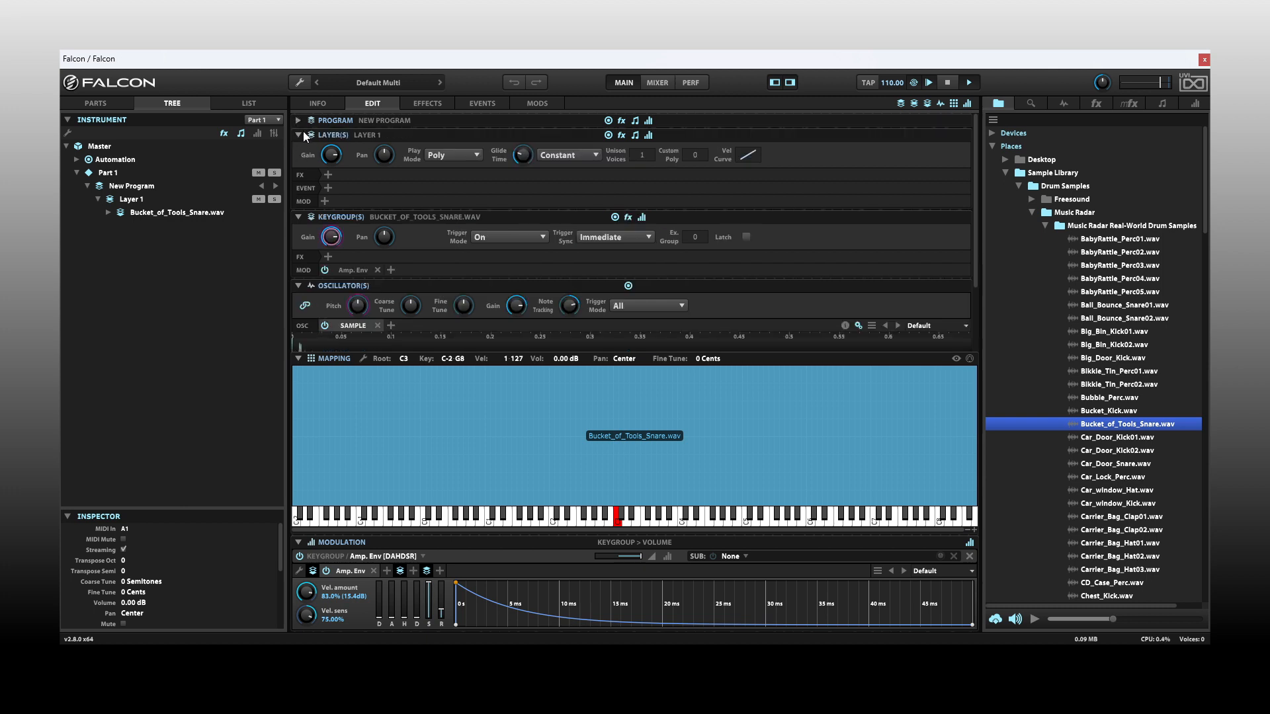
{"action": "left_click", "coordinate": [298, 135]}
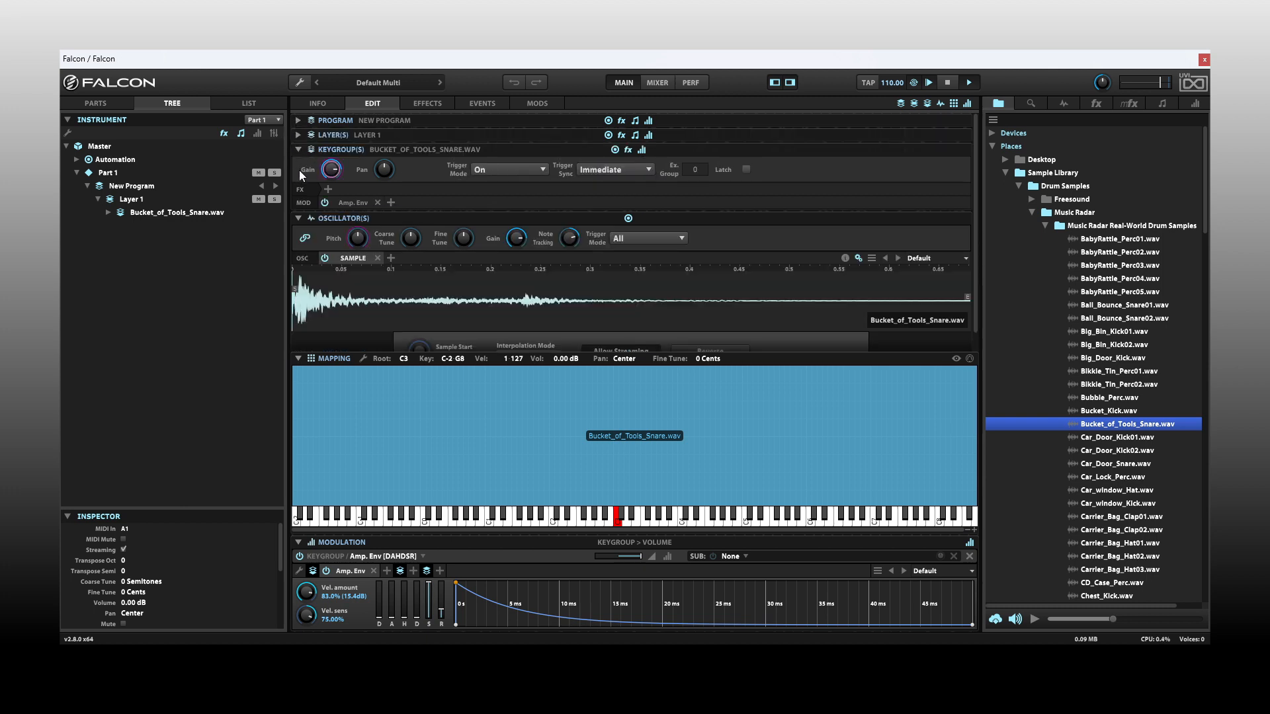
{"action": "left_click", "coordinate": [297, 149]}
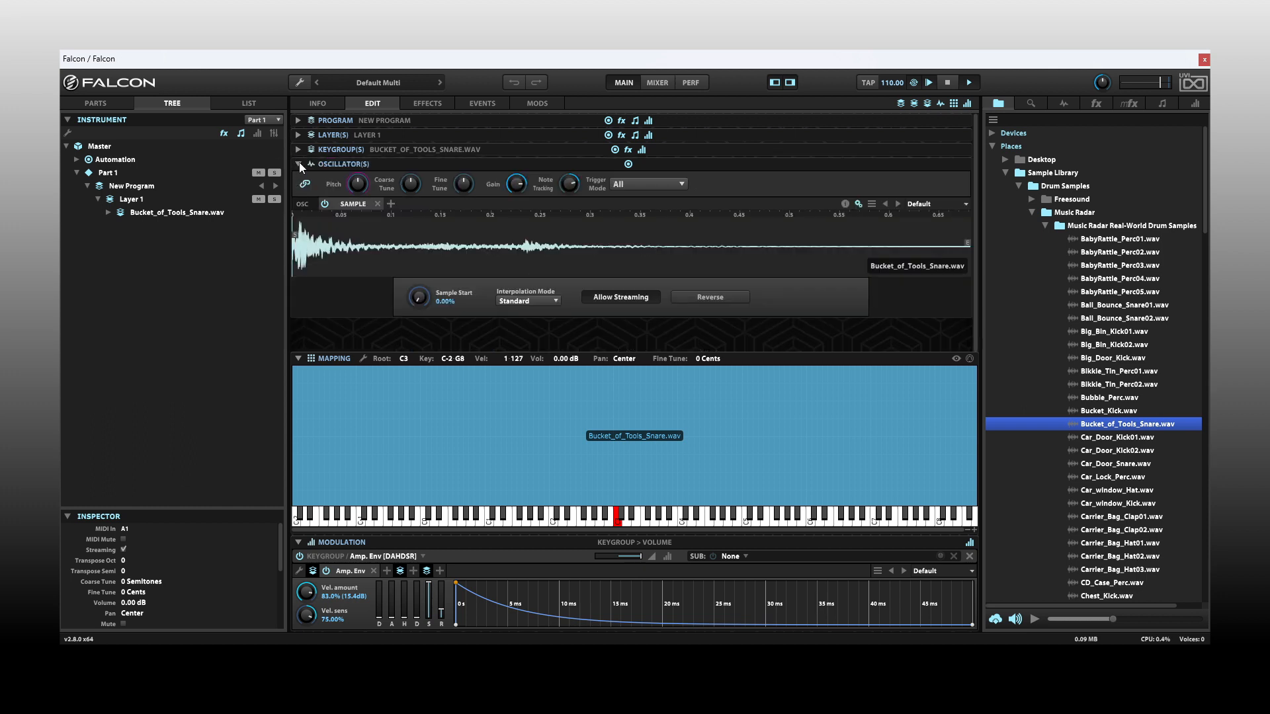
{"action": "left_click", "coordinate": [298, 163]}
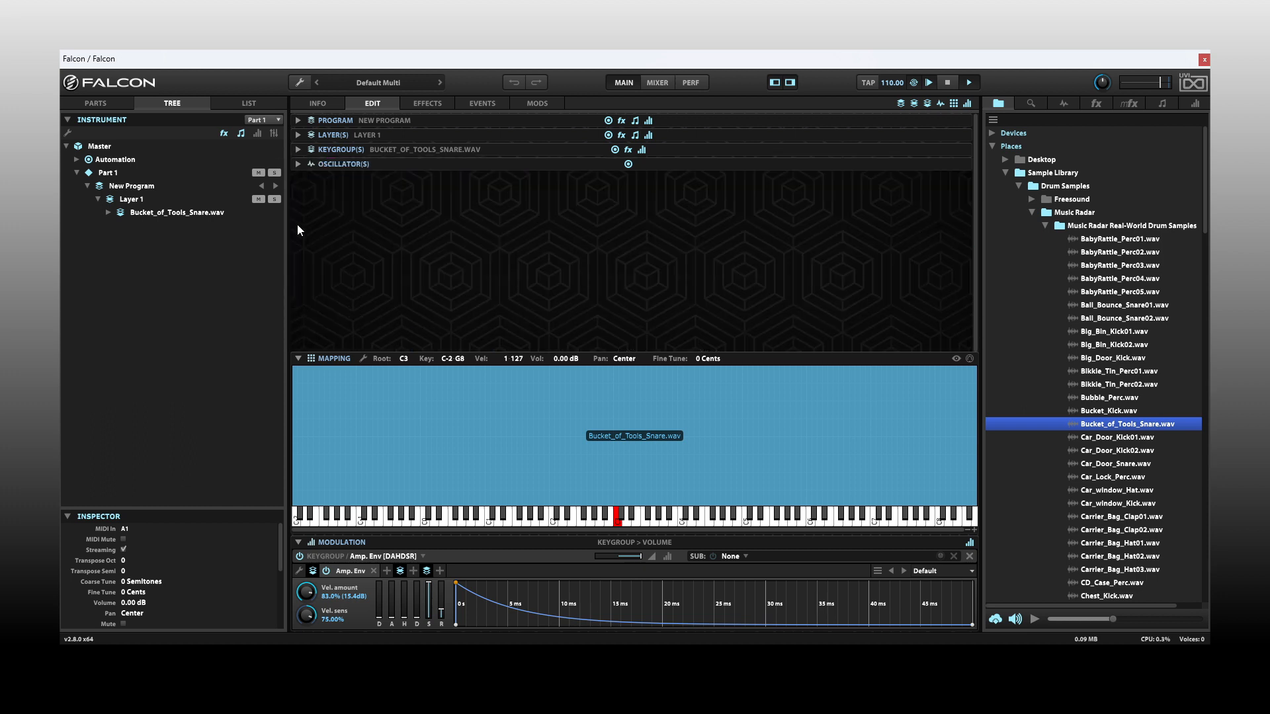
{"action": "left_click", "coordinate": [297, 359]}
{"action": "left_click", "coordinate": [299, 542]}
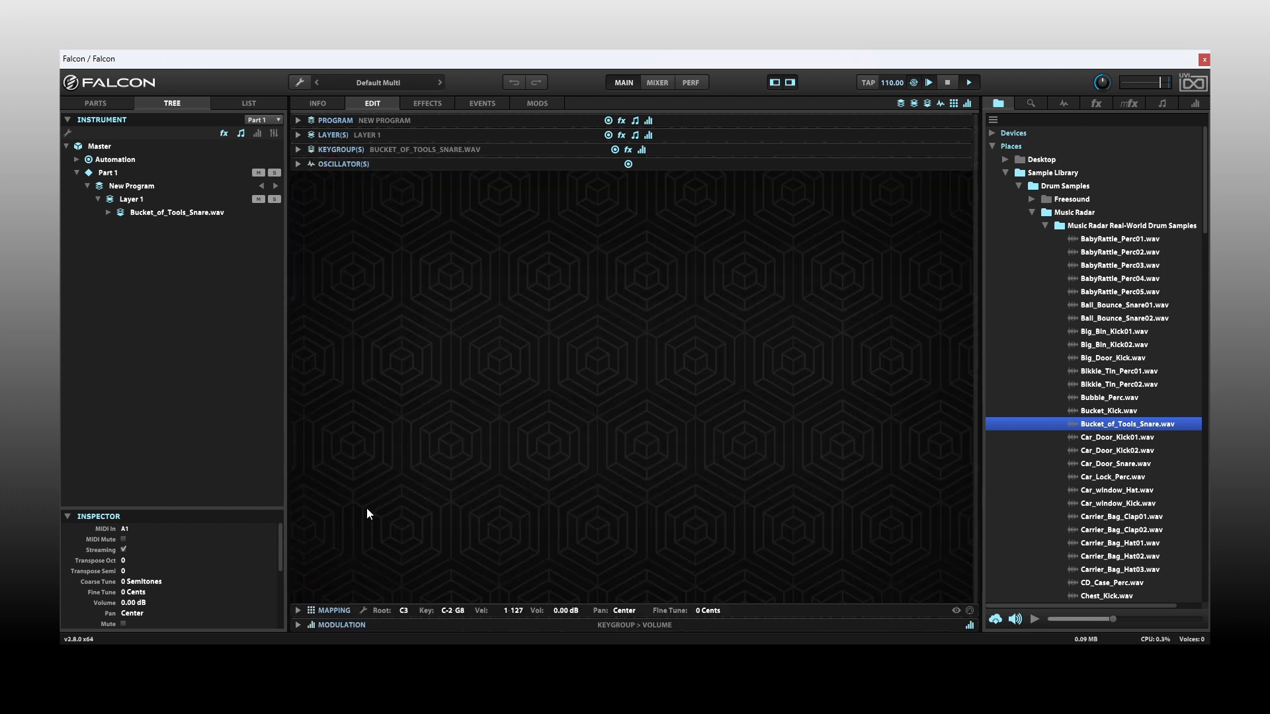
Expand the collapsed Modulation, Keygroup, Oscillator, Layer and Program sections.
{"action": "left_click", "coordinate": [298, 625]}
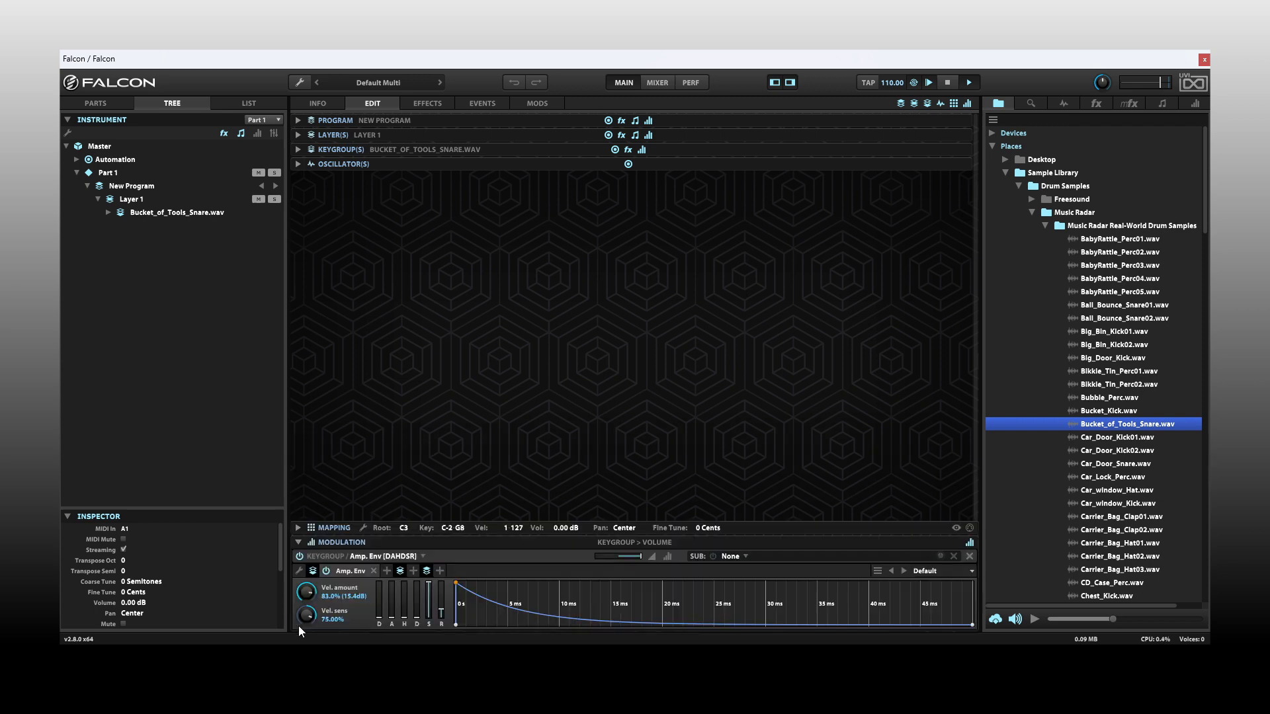
{"action": "left_click", "coordinate": [298, 150]}
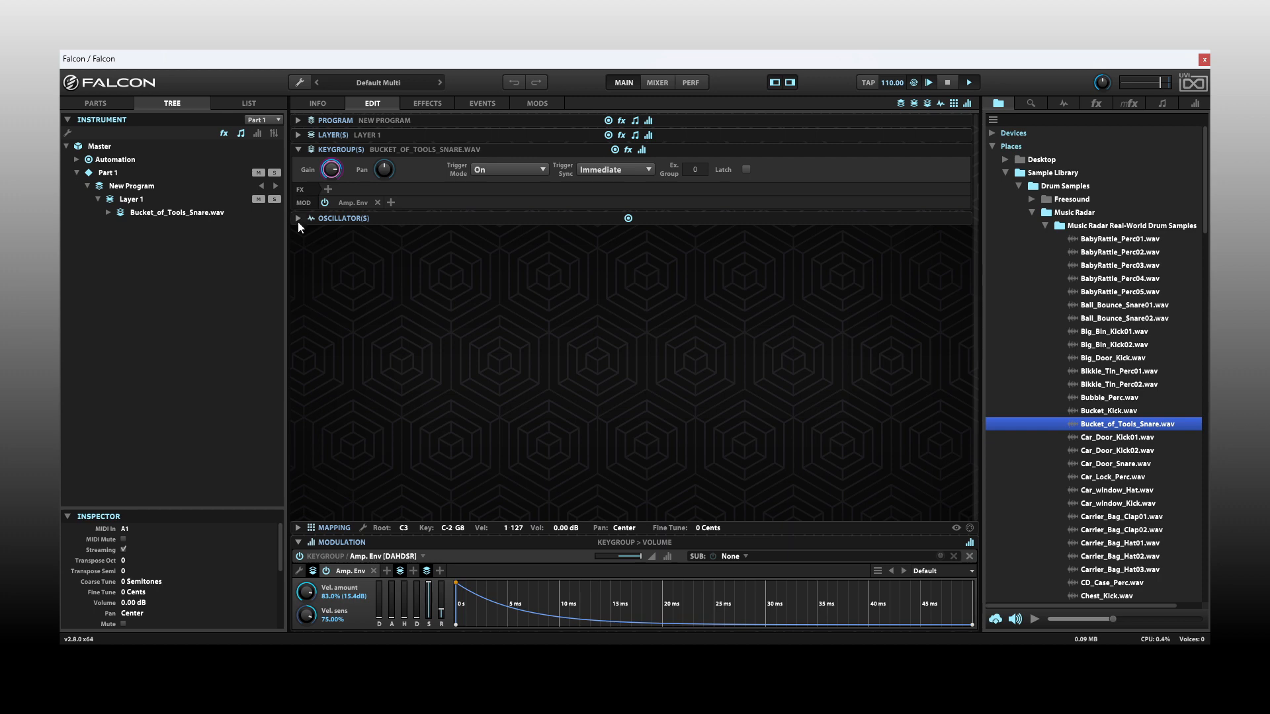
{"action": "left_click", "coordinate": [298, 219]}
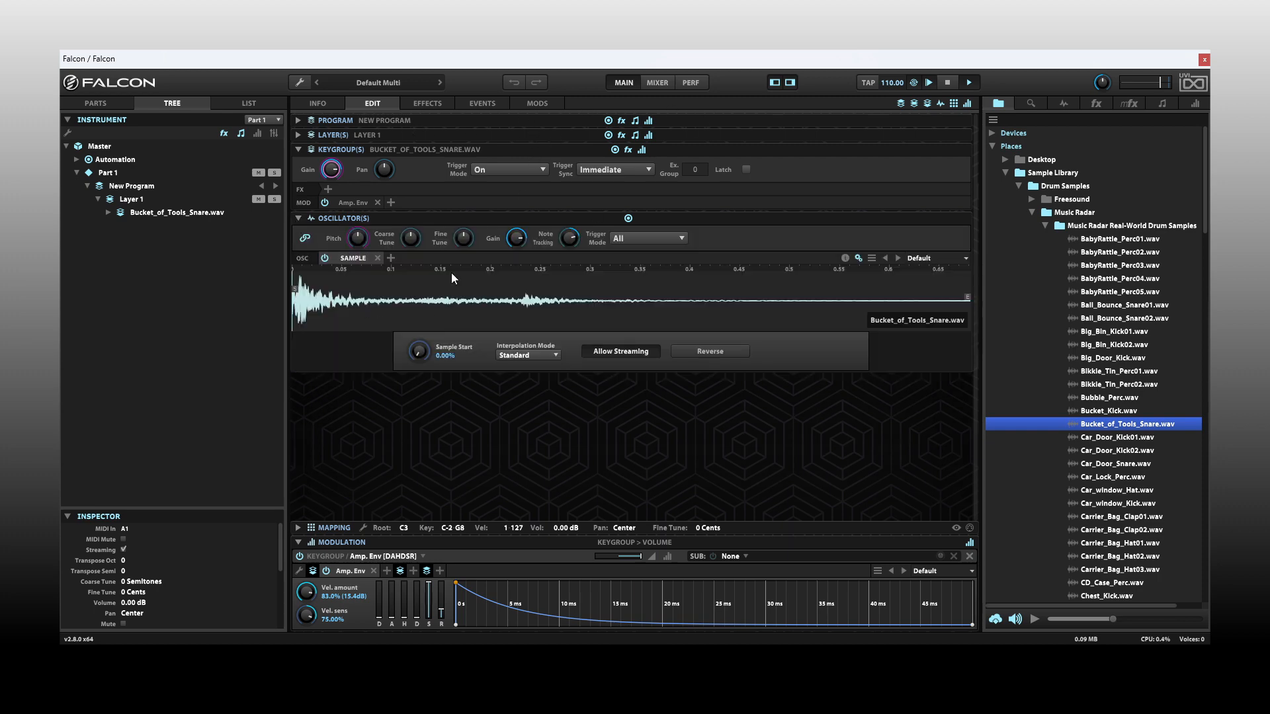
{"action": "left_click", "coordinate": [297, 135]}
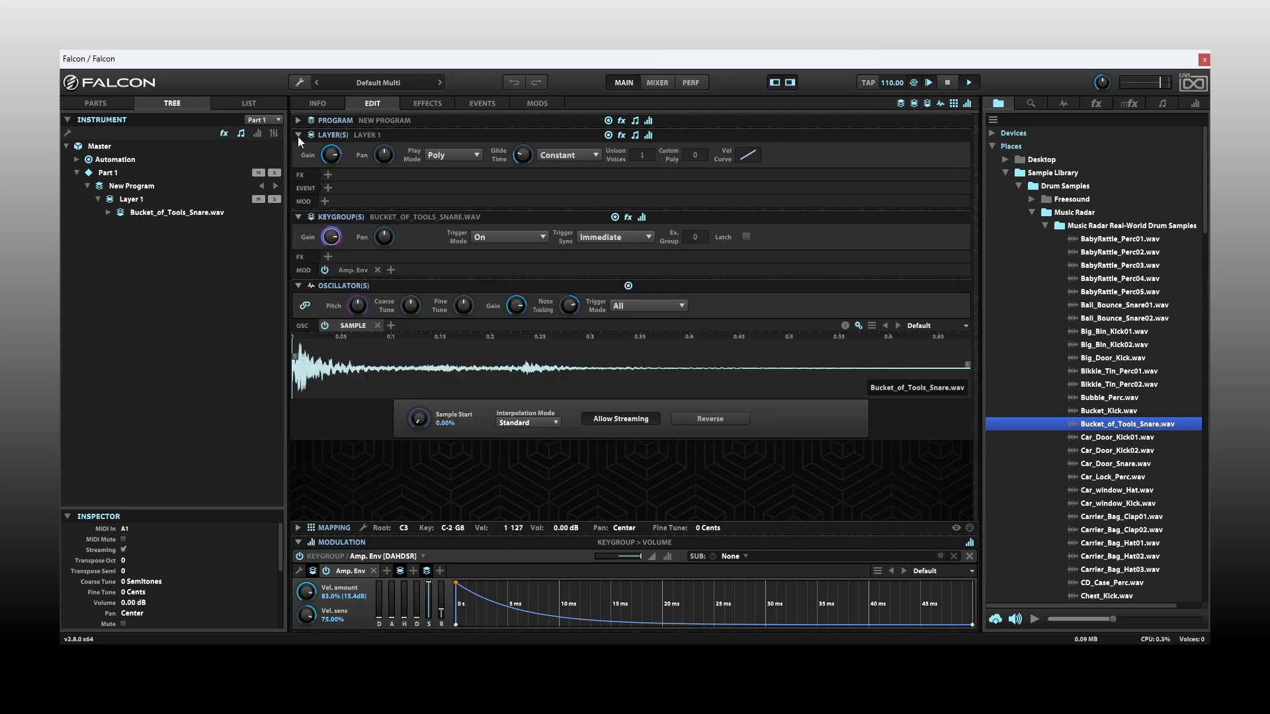
{"action": "left_click", "coordinate": [297, 136]}
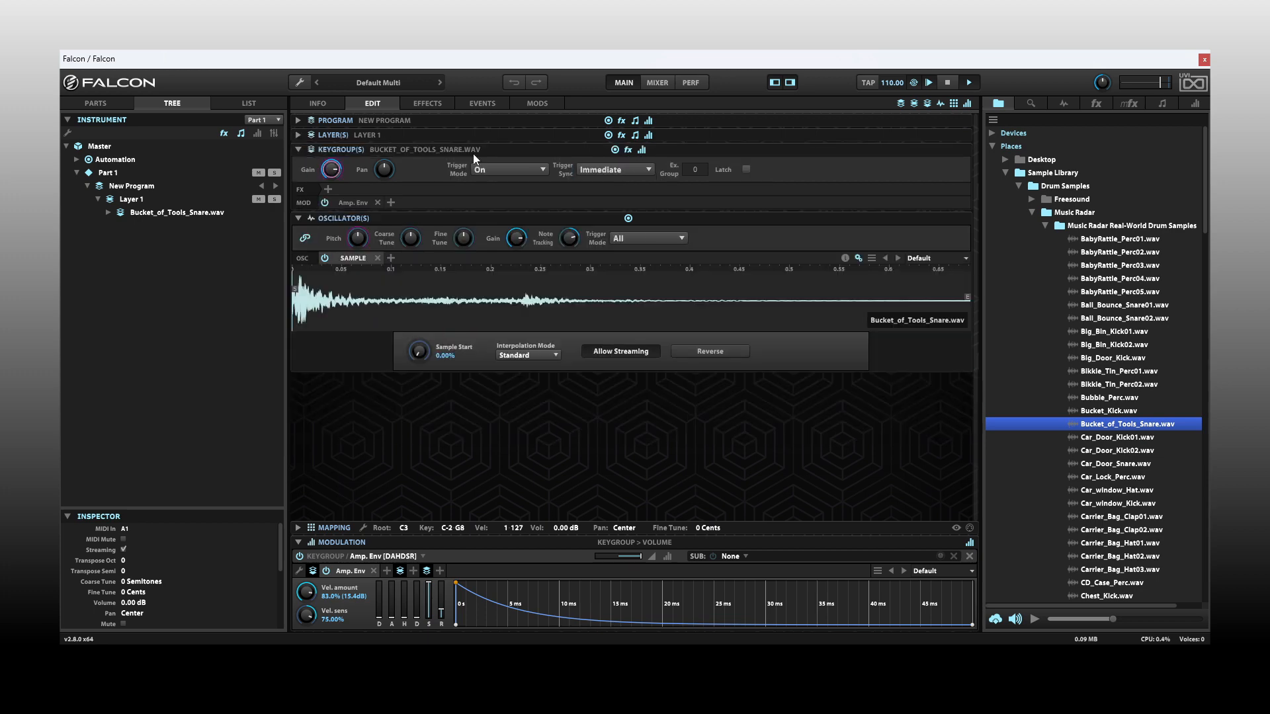
{"action": "left_click", "coordinate": [297, 134]}
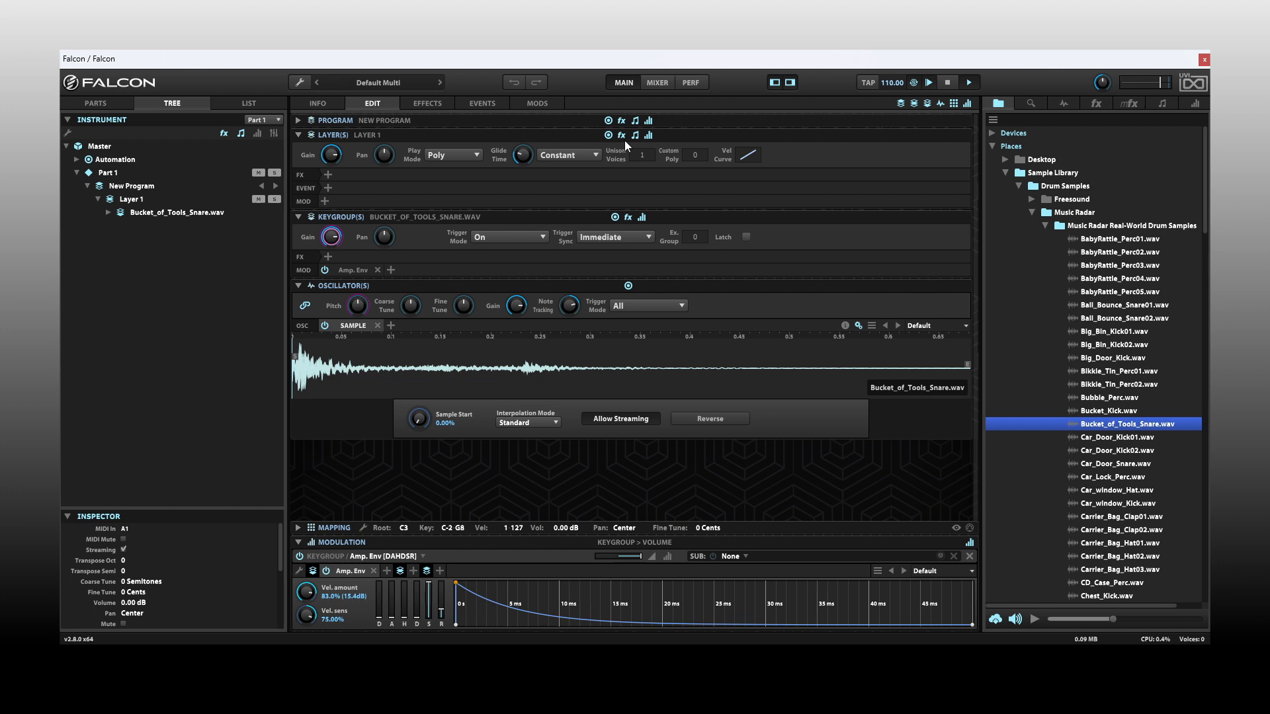
{"action": "left_click", "coordinate": [298, 121]}
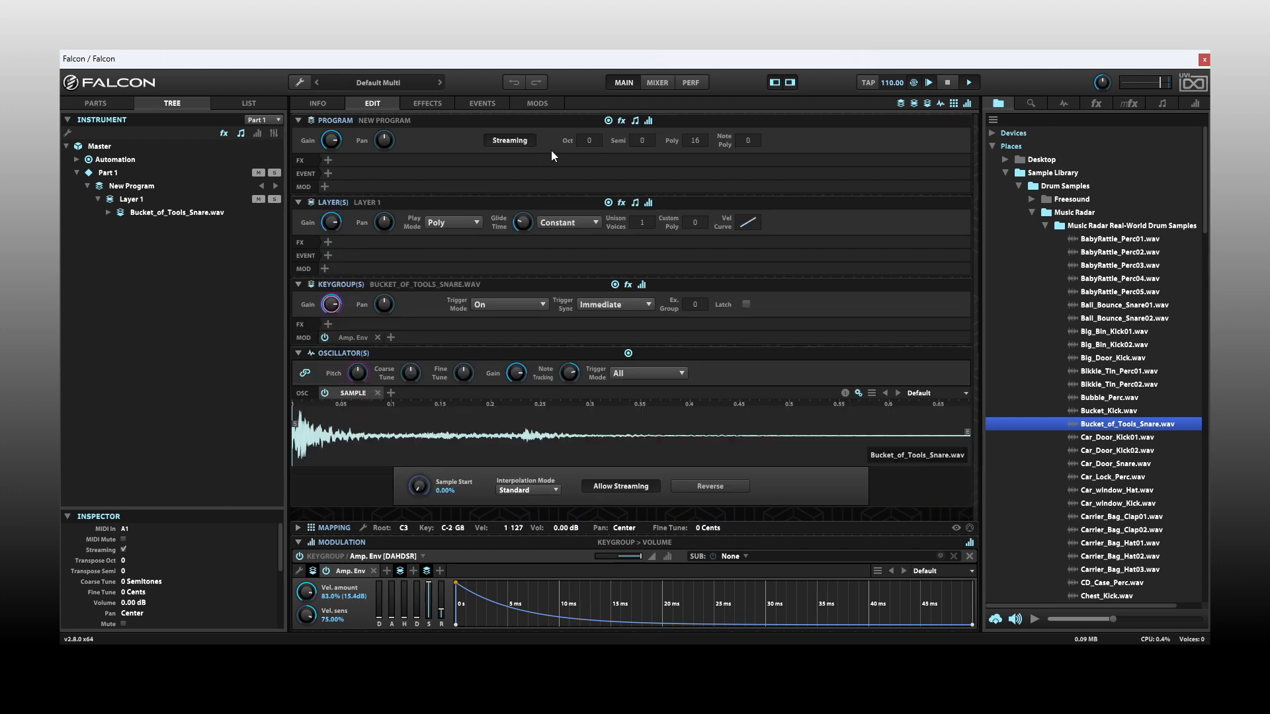
Hide the parameters, effects, event and modulation rows of the Program section.
{"action": "left_click", "coordinate": [608, 121]}
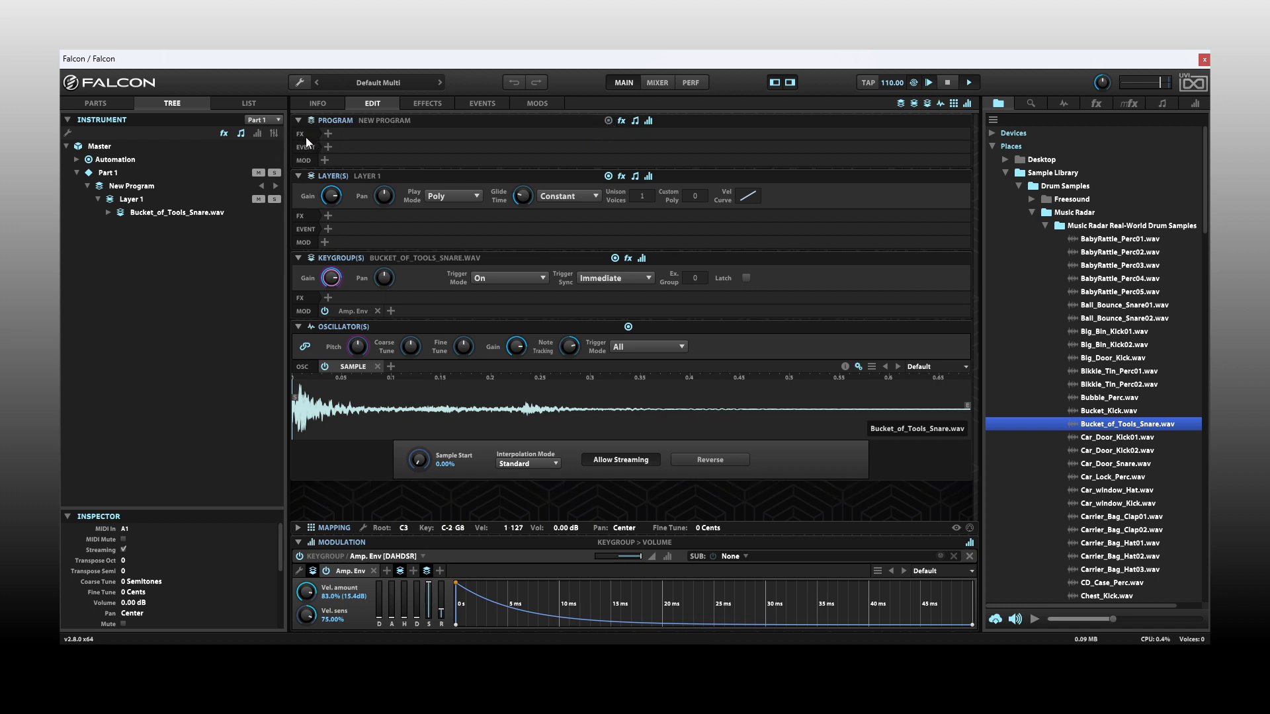
{"action": "left_click", "coordinate": [625, 123]}
{"action": "left_click", "coordinate": [635, 121]}
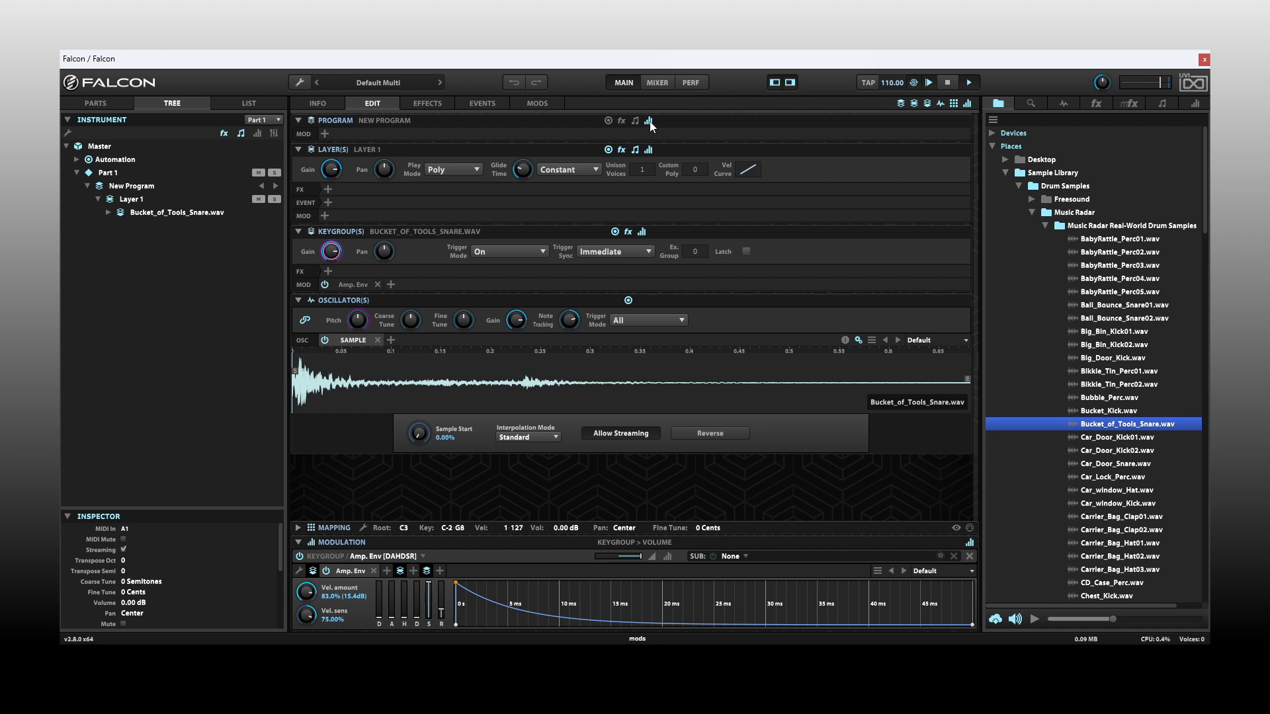
{"action": "left_click", "coordinate": [648, 121]}
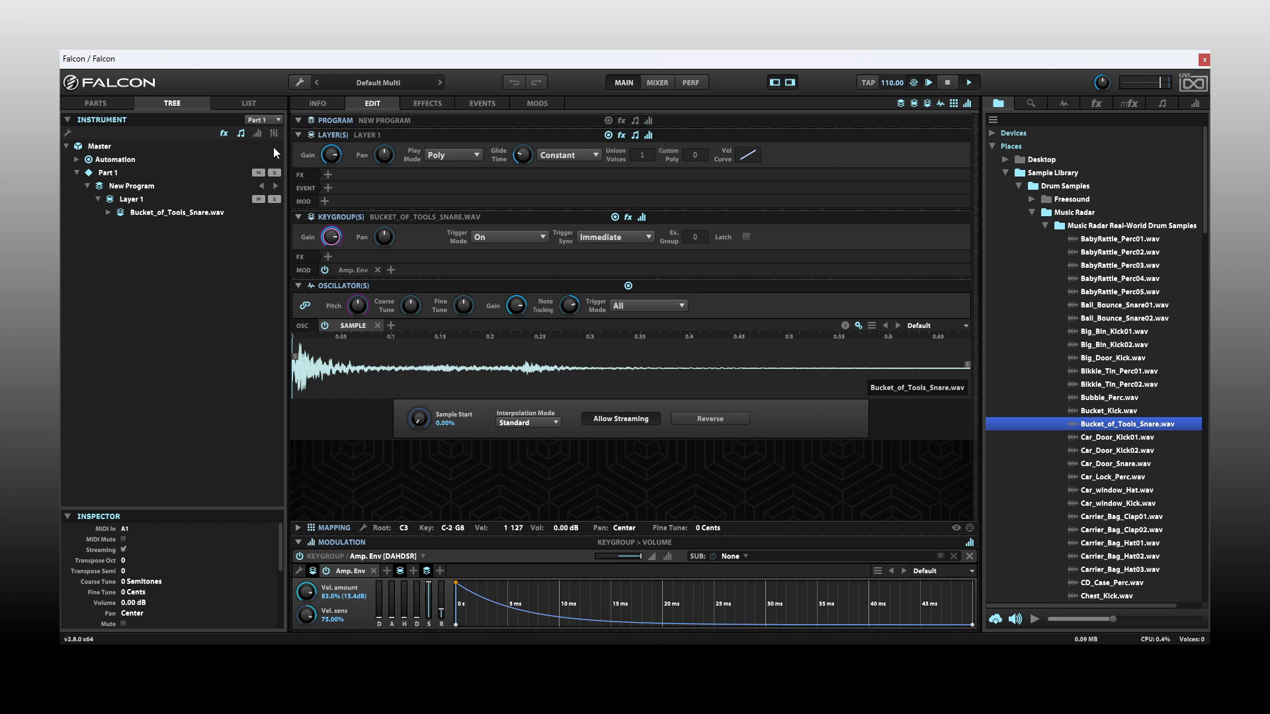
Hide the parameters, effects, event and modulation rows of the Layer section.
{"action": "left_click", "coordinate": [608, 136]}
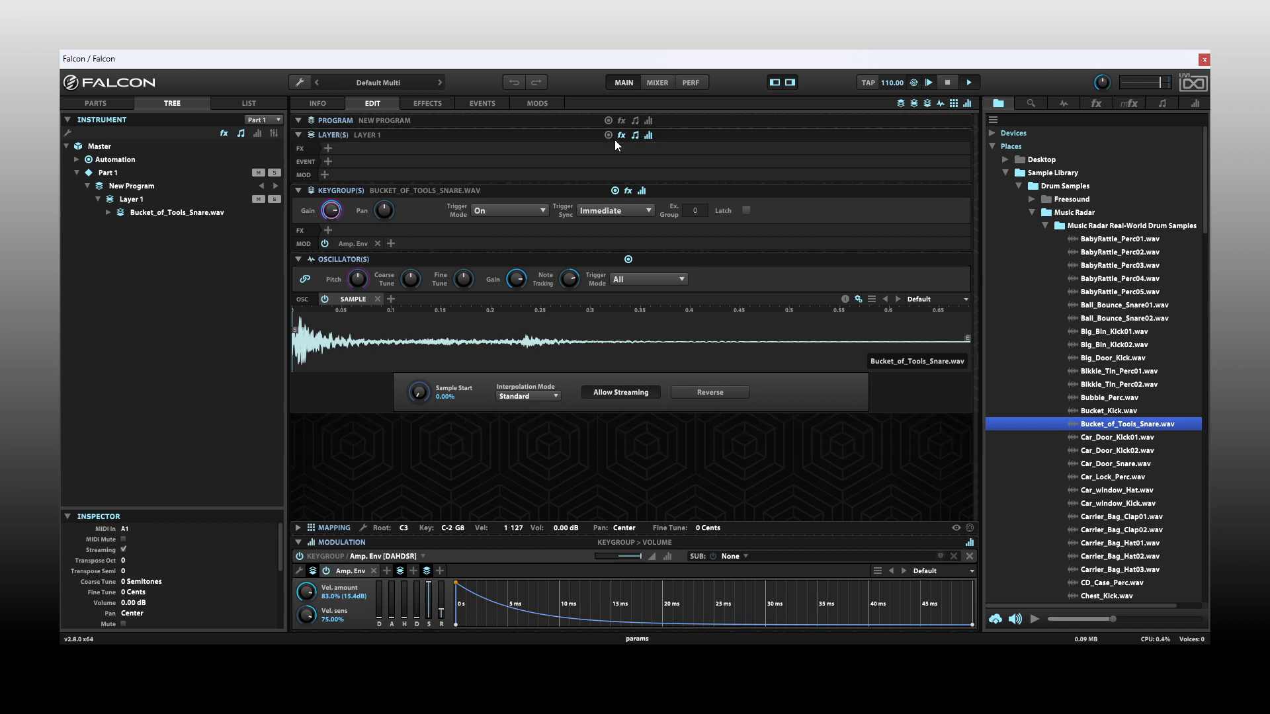
{"action": "left_click", "coordinate": [622, 135]}
{"action": "left_click", "coordinate": [634, 136]}
{"action": "left_click", "coordinate": [647, 136]}
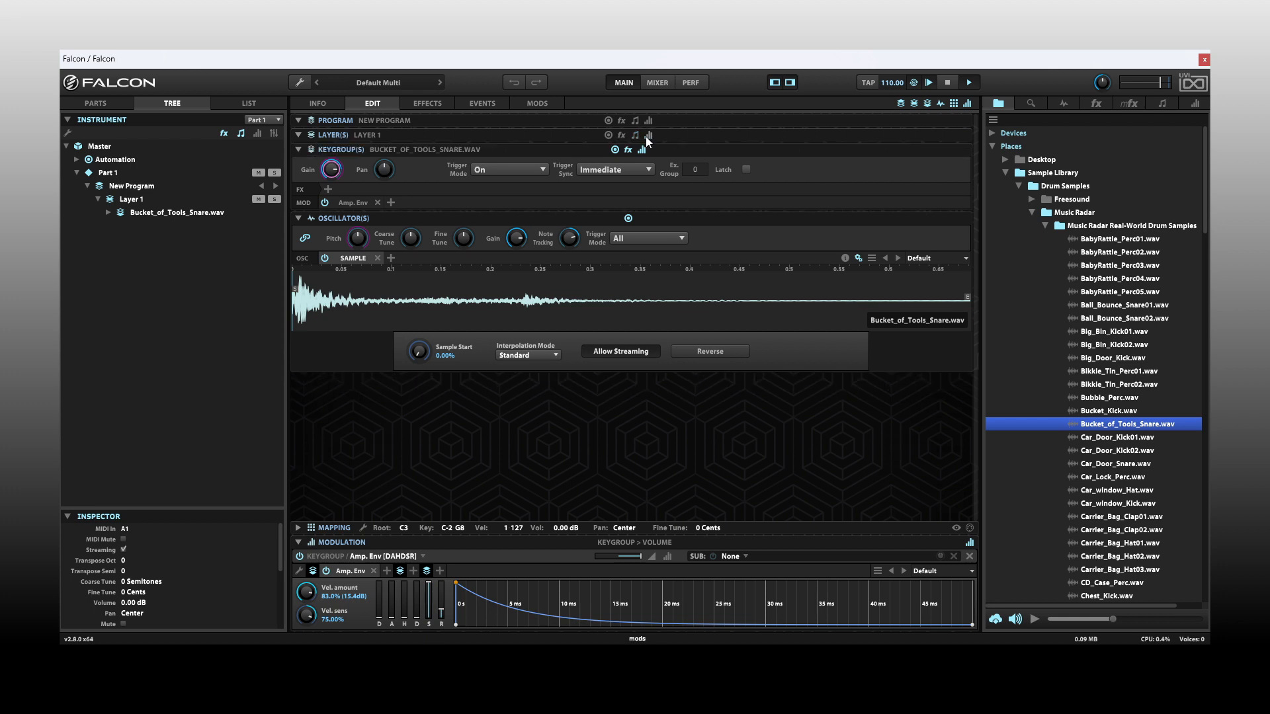
Hide and restore the parameters, effects and modulation rows of the Keygroup section.
{"action": "left_click", "coordinate": [612, 150]}
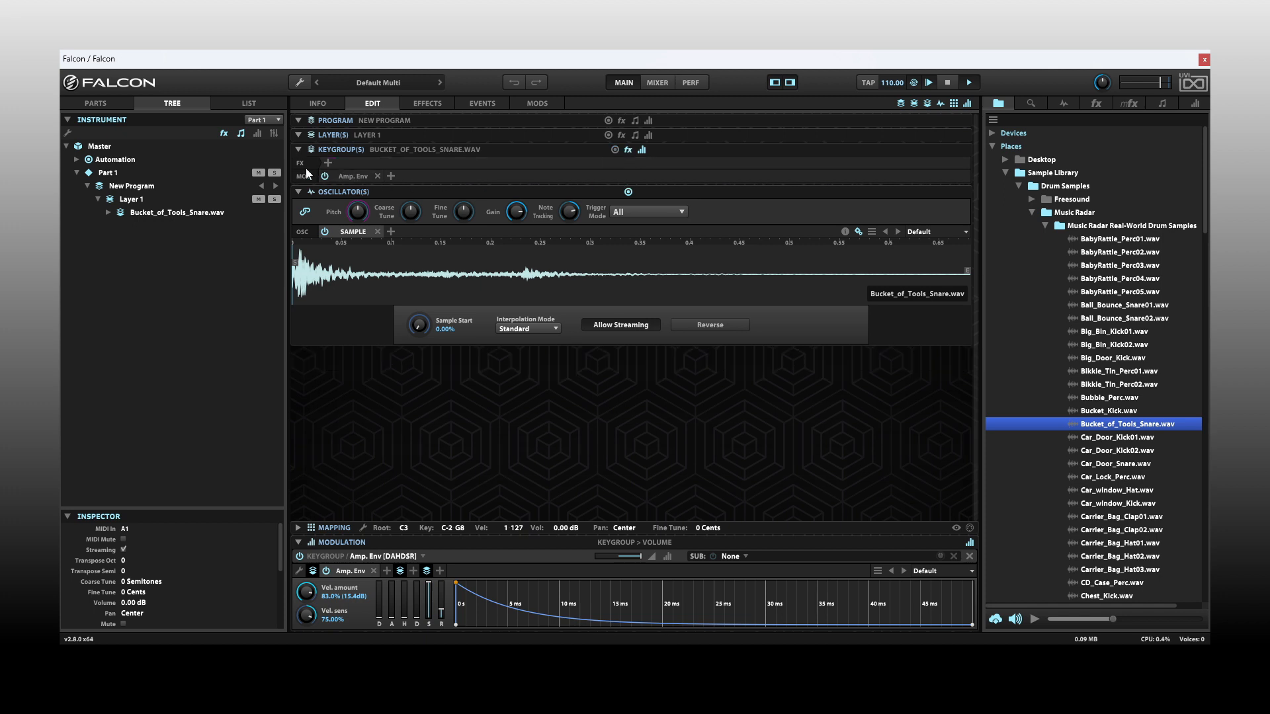
{"action": "left_click", "coordinate": [627, 150]}
{"action": "left_click", "coordinate": [641, 151]}
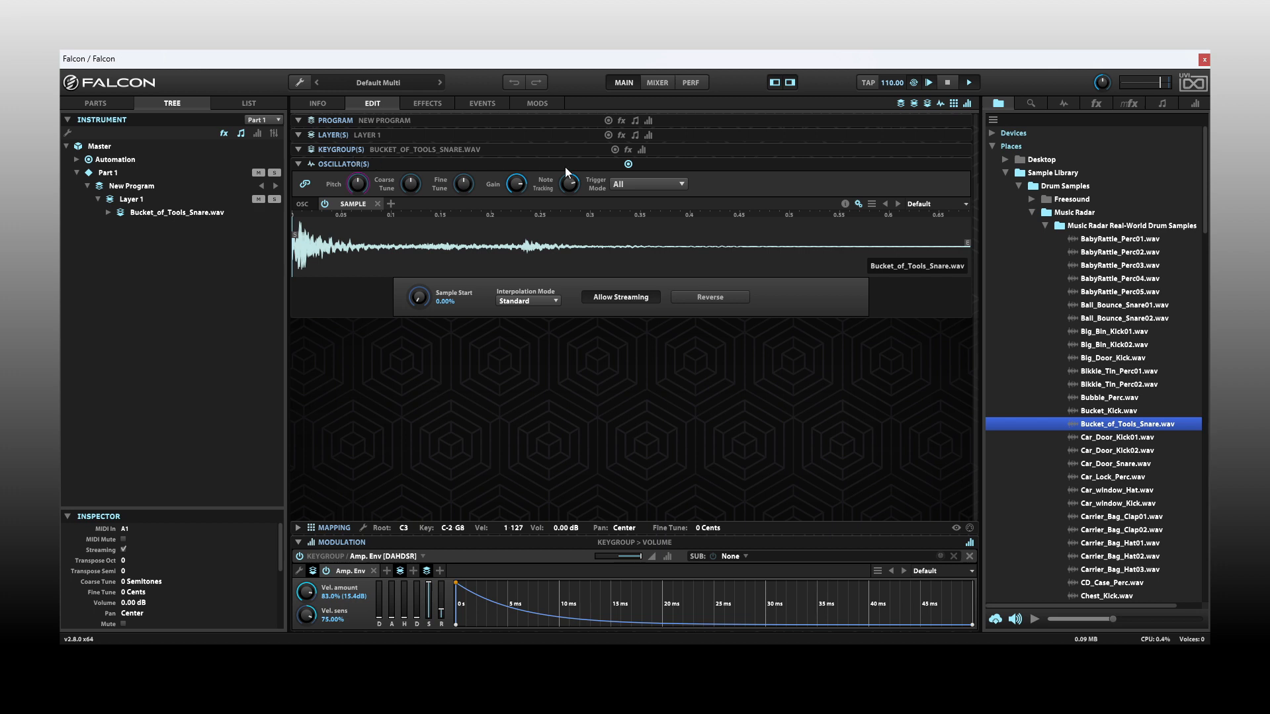
{"action": "left_click", "coordinate": [640, 151]}
{"action": "left_click", "coordinate": [628, 150]}
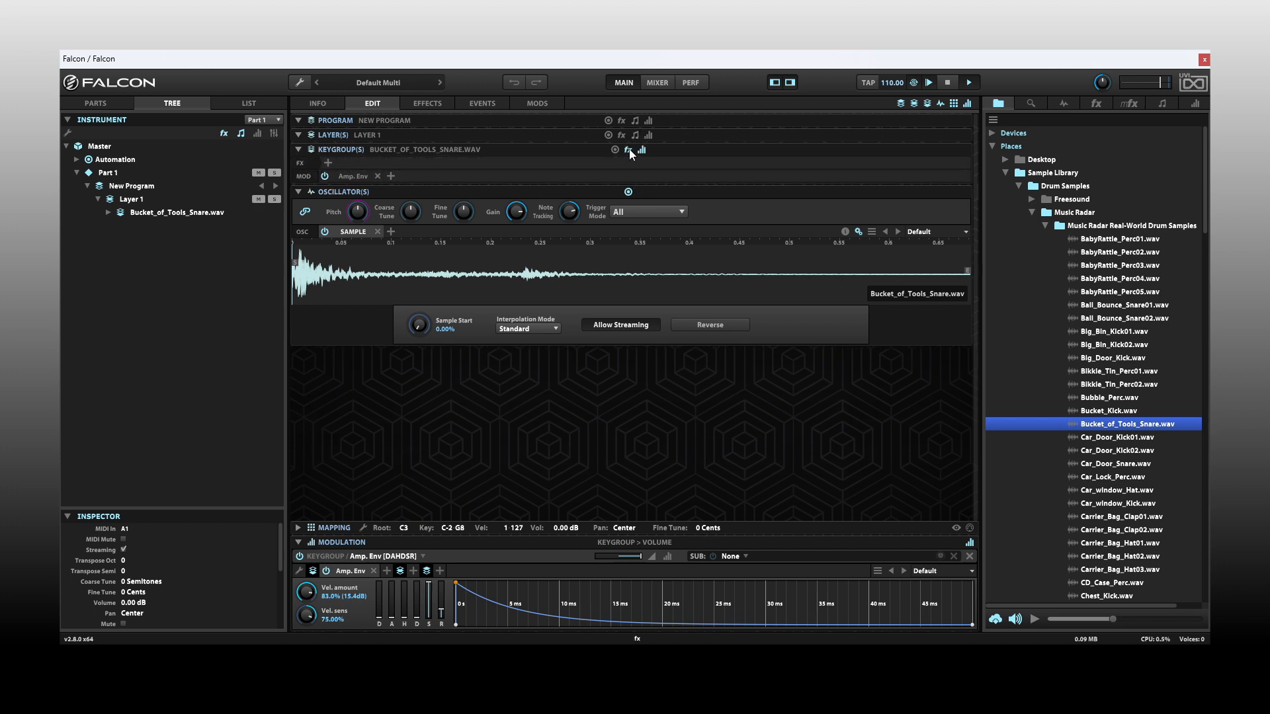
{"action": "left_click", "coordinate": [615, 150]}
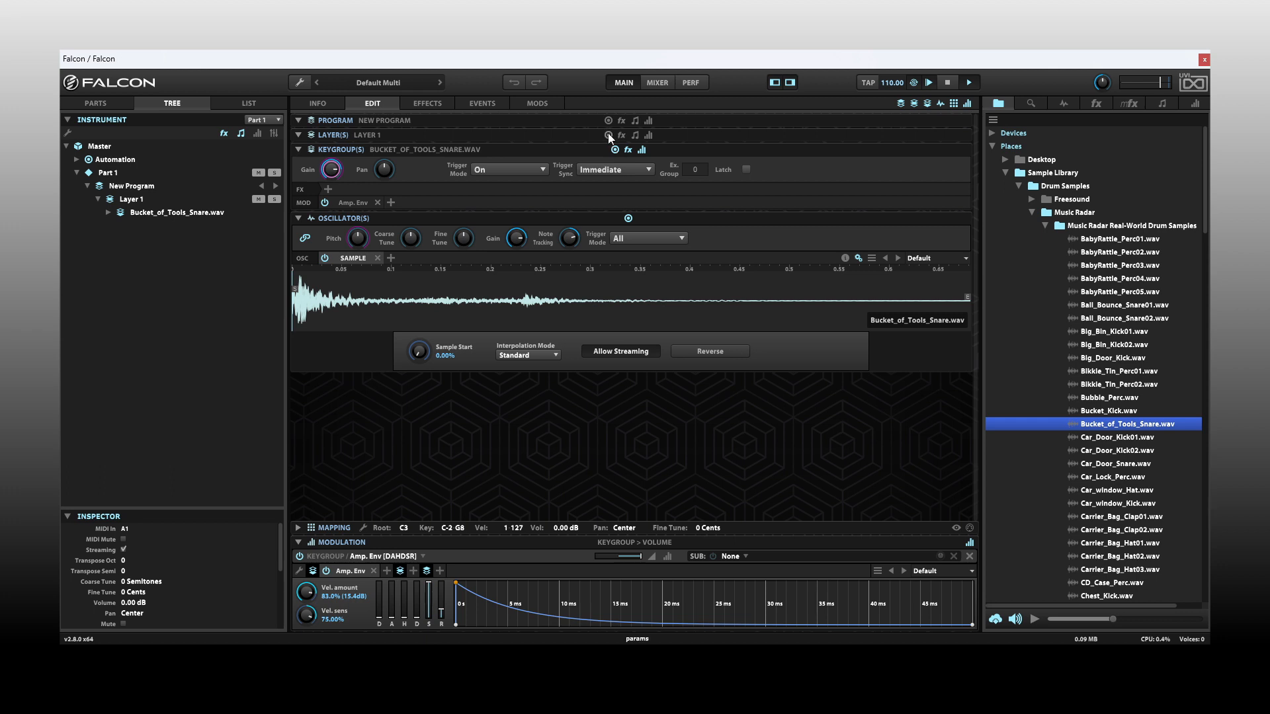
Show the parameters, effects and event rows of the Layer and Program sections.
{"action": "left_click", "coordinate": [609, 135]}
{"action": "left_click", "coordinate": [621, 135]}
{"action": "left_click", "coordinate": [634, 136]}
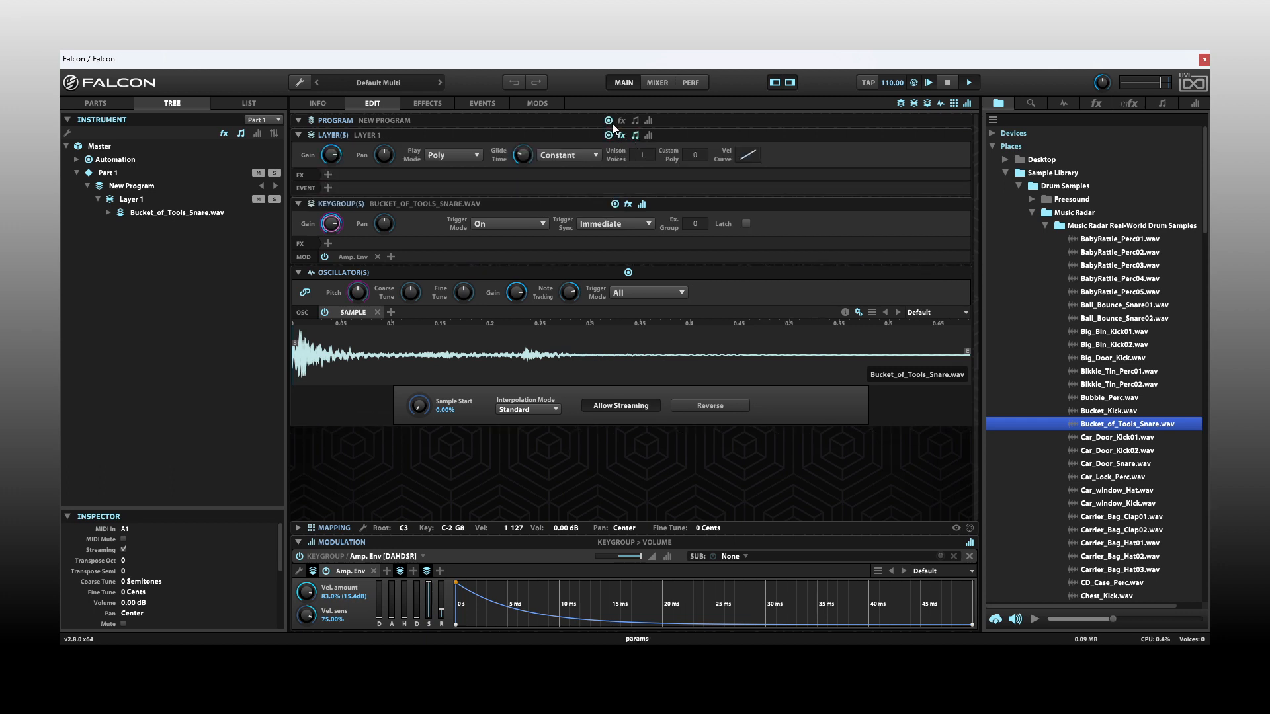
{"action": "left_click", "coordinate": [608, 120]}
{"action": "left_click", "coordinate": [622, 121]}
{"action": "left_click", "coordinate": [636, 121]}
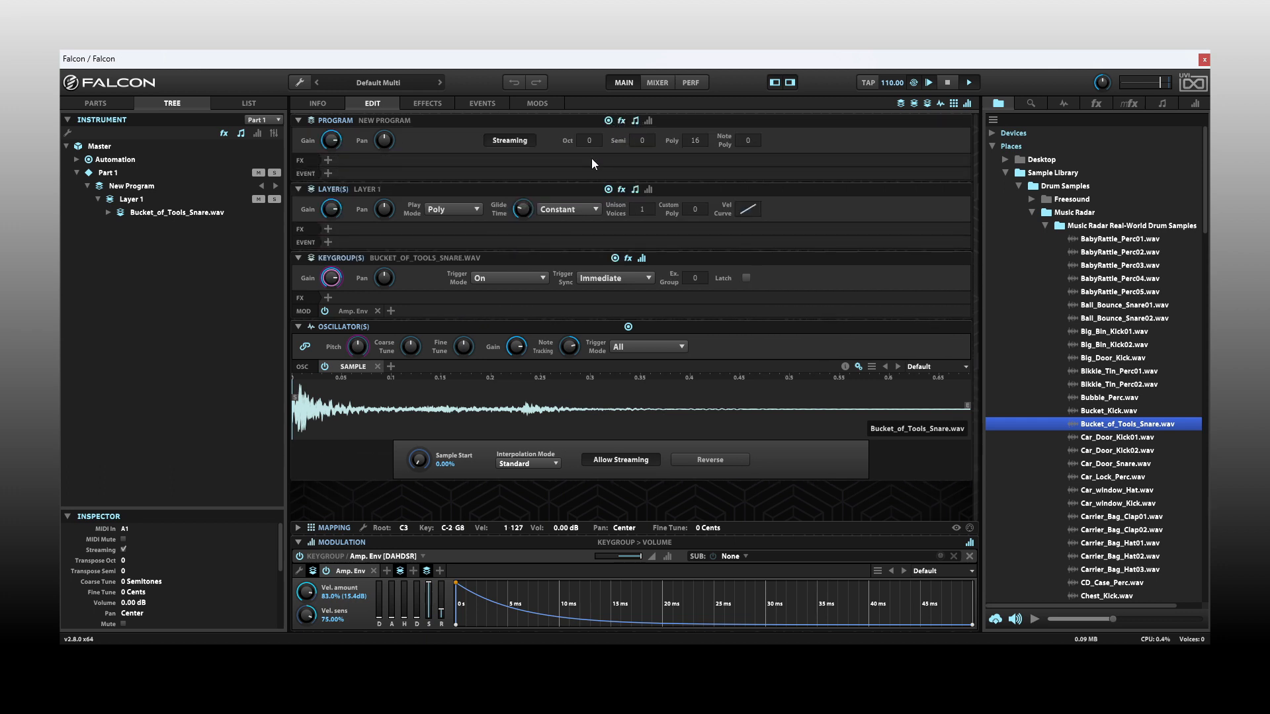
Add a Dual Delay X effect with the Default preset to Layer 1.
{"action": "left_click", "coordinate": [328, 229]}
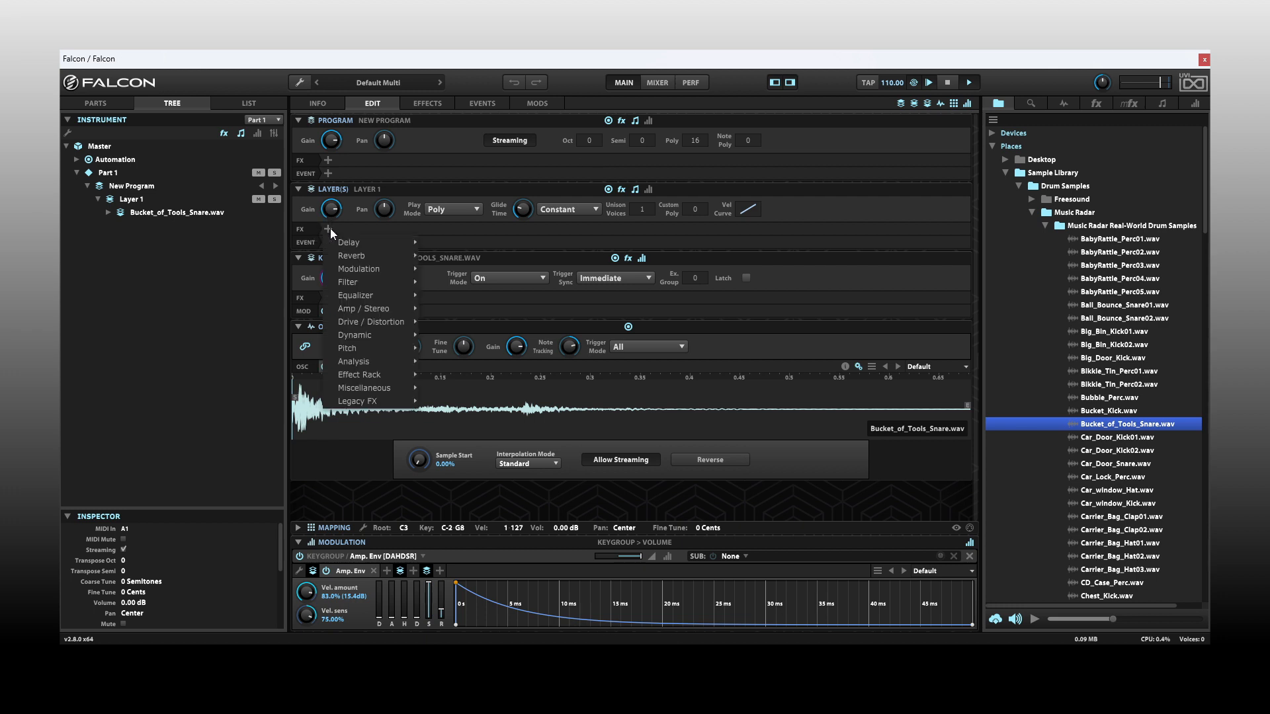
{"action": "mouse_move", "coordinate": [372, 257]}
{"action": "mouse_move", "coordinate": [454, 269]}
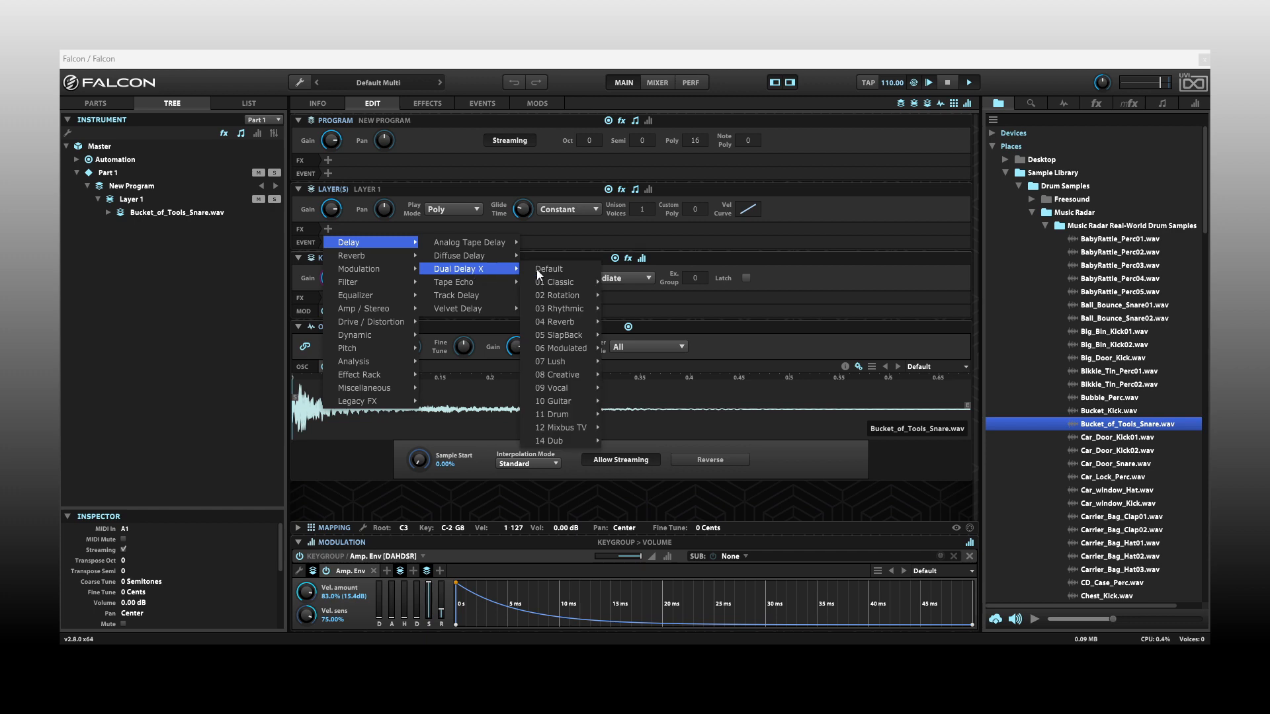
{"action": "left_click", "coordinate": [541, 269]}
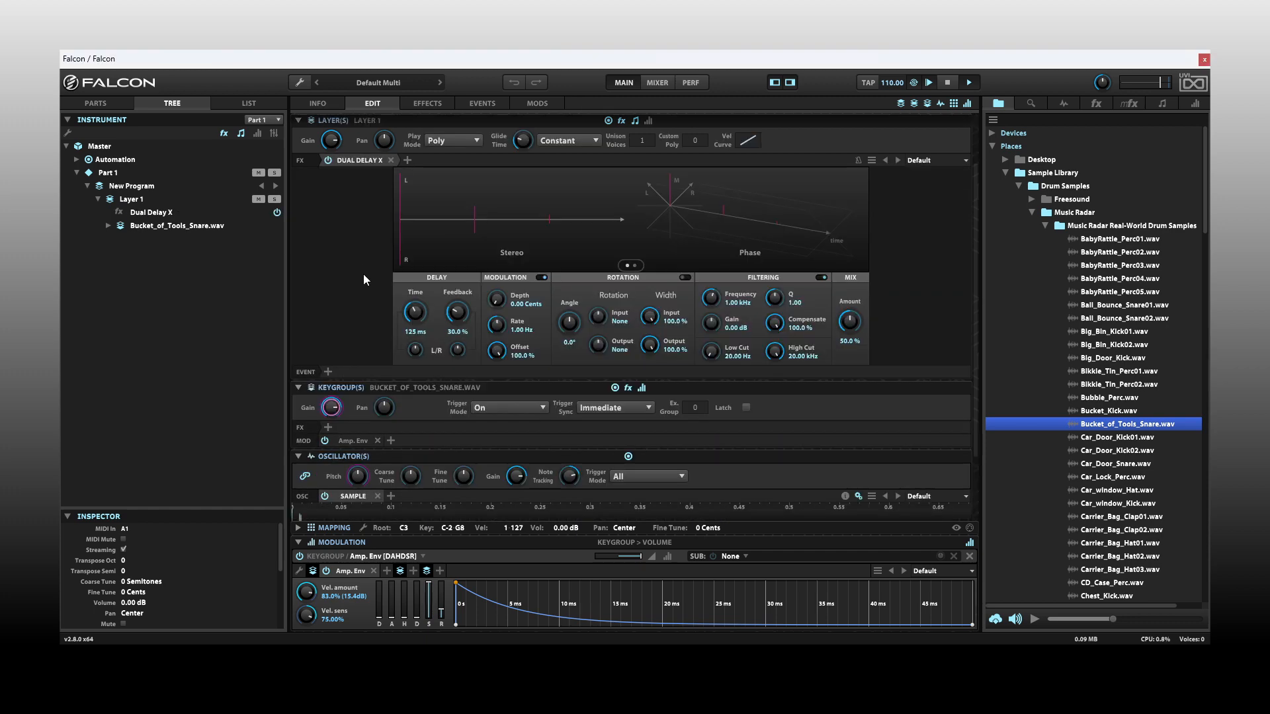
Add an Arpeggiator event processor with the Thrilled preset from the Line category to Layer 1.
{"action": "left_click", "coordinate": [328, 371]}
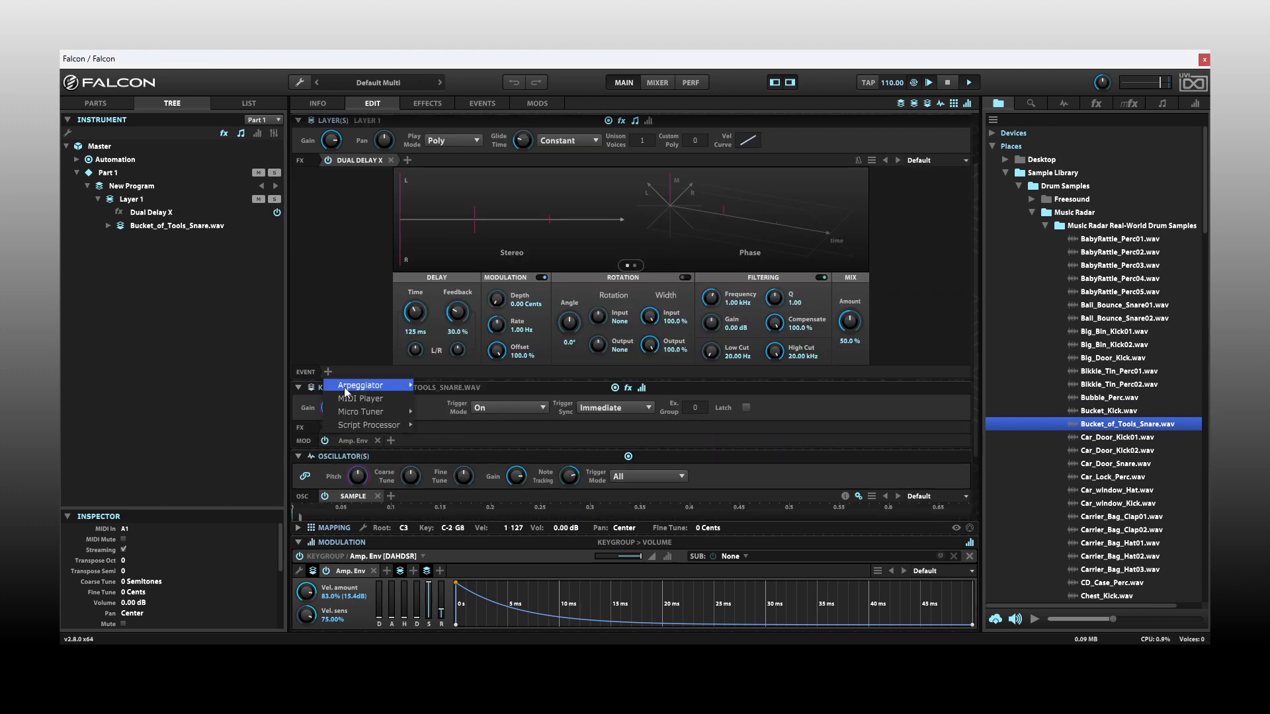
{"action": "mouse_move", "coordinate": [370, 385]}
{"action": "mouse_move", "coordinate": [452, 372]}
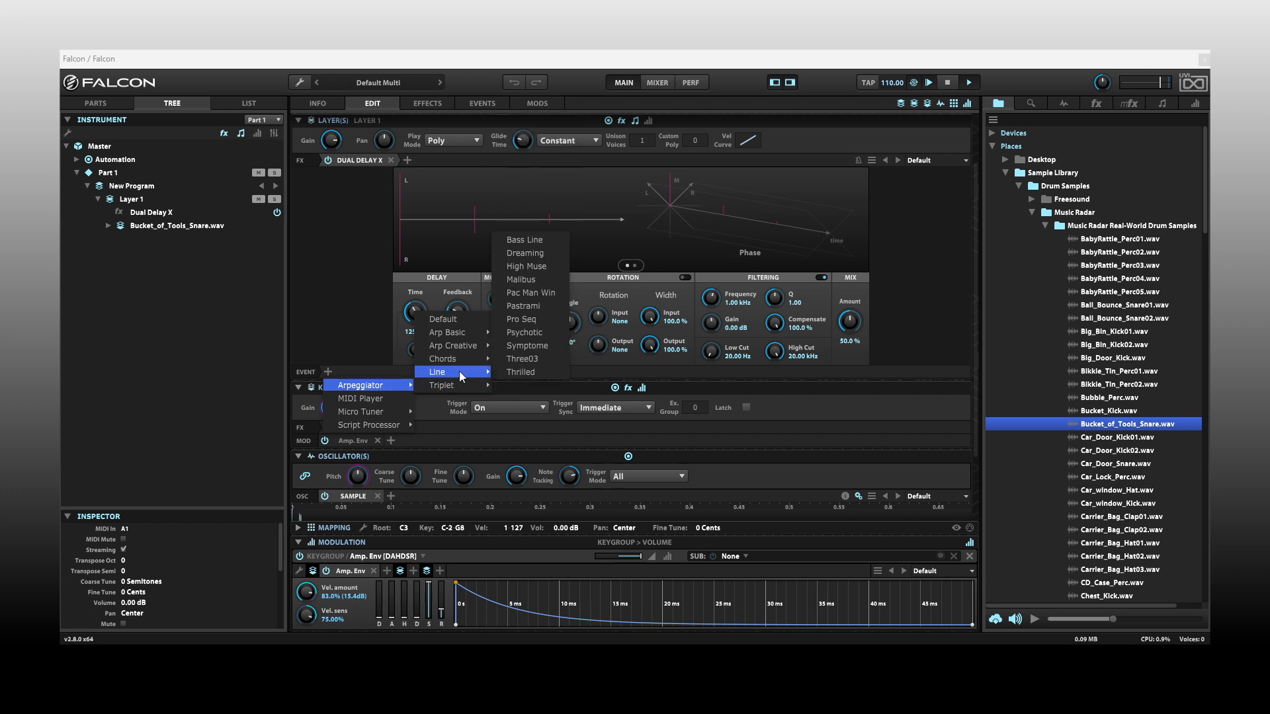
{"action": "left_click", "coordinate": [518, 372]}
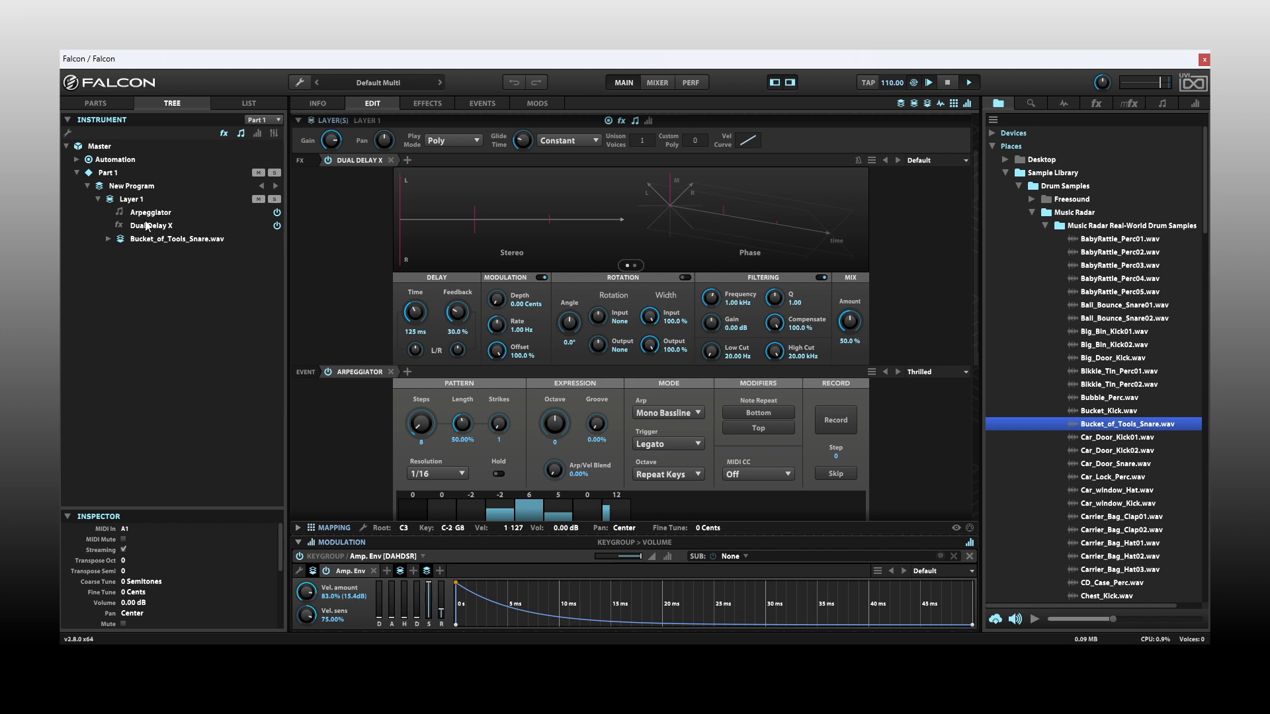
Hide the effect and event processor nodes in the instrument tree, and show them again.
{"action": "left_click", "coordinate": [225, 136]}
{"action": "left_click", "coordinate": [242, 135]}
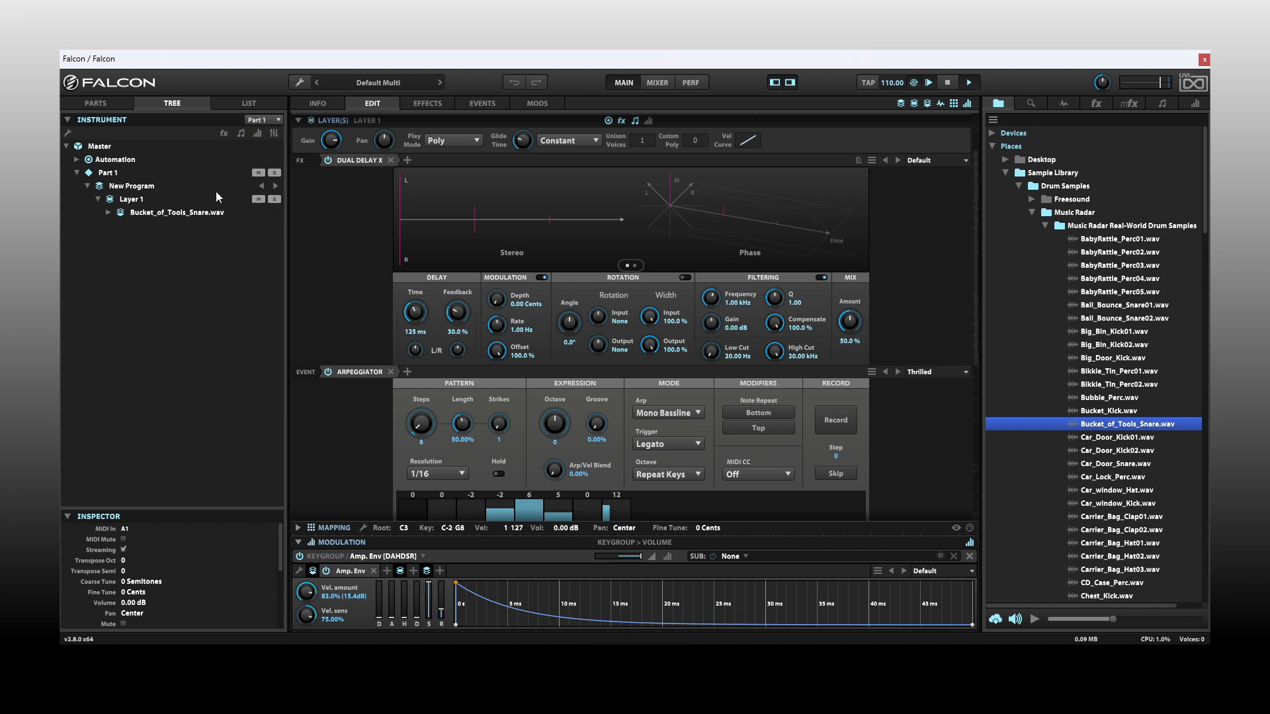
{"action": "left_click", "coordinate": [222, 135]}
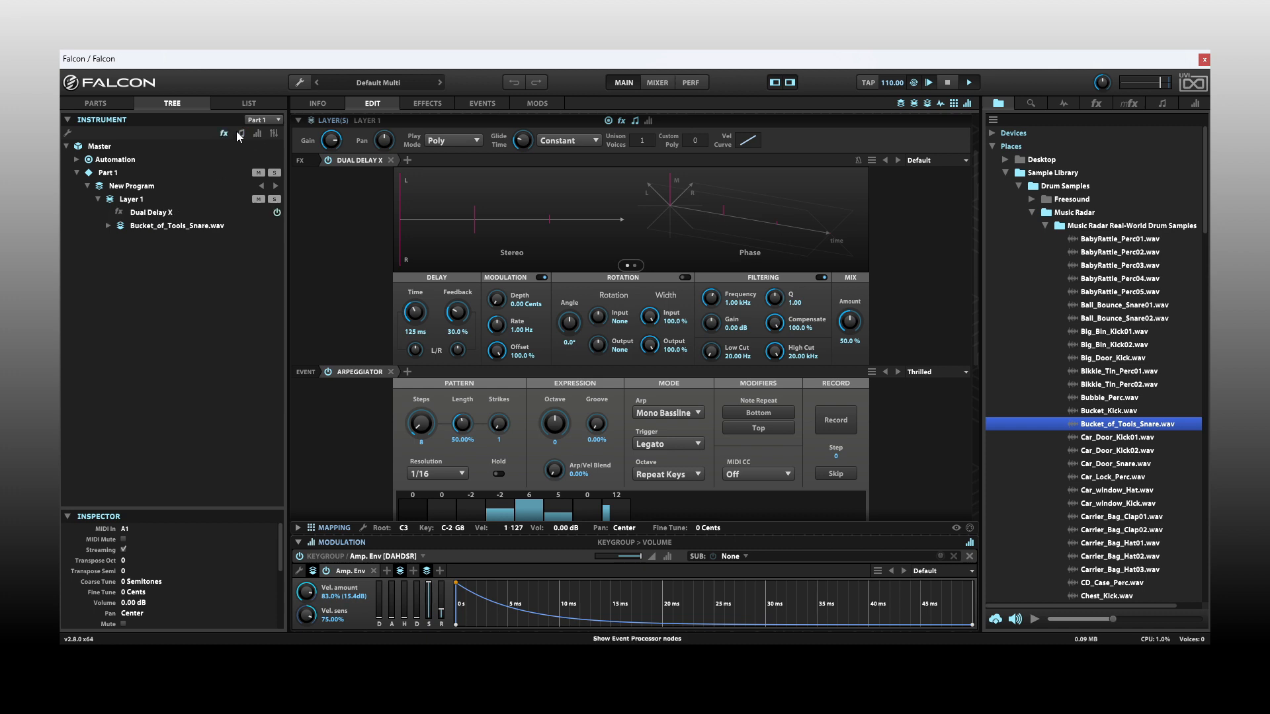
{"action": "left_click", "coordinate": [240, 134]}
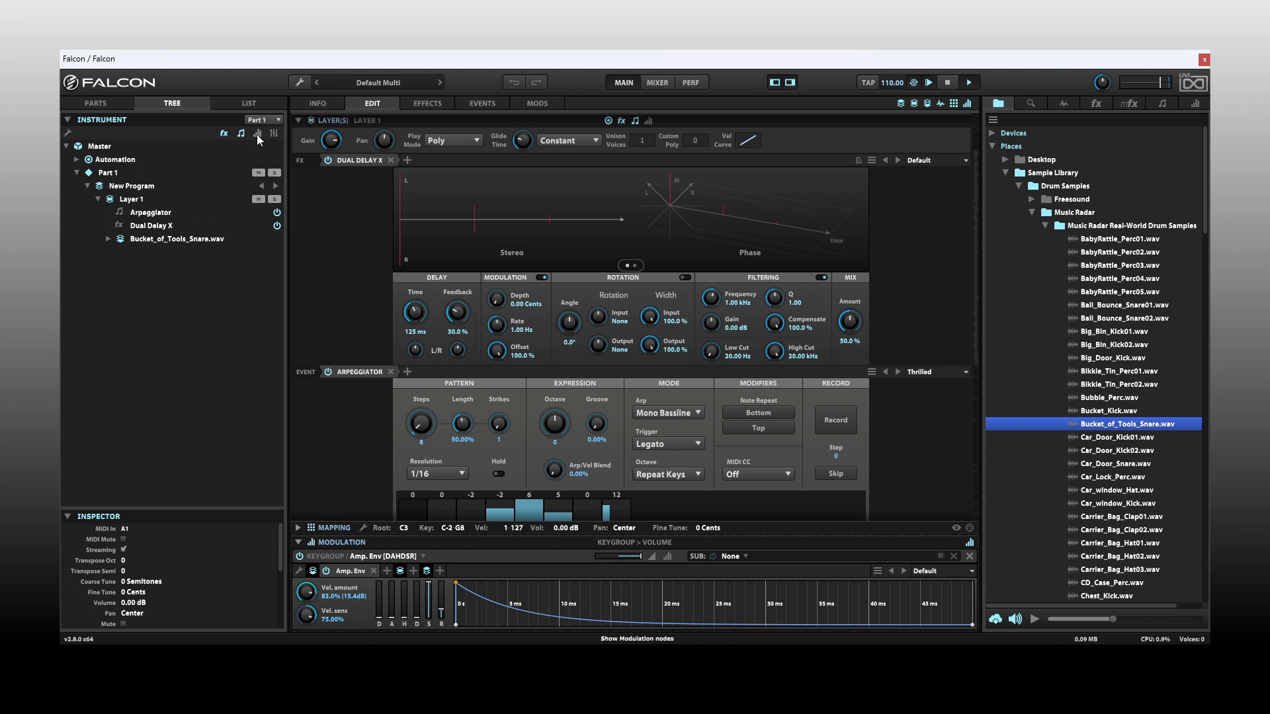
Show the modulation nodes and the aux and send nodes in the instrument tree, and hide both again.
{"action": "left_click", "coordinate": [257, 133]}
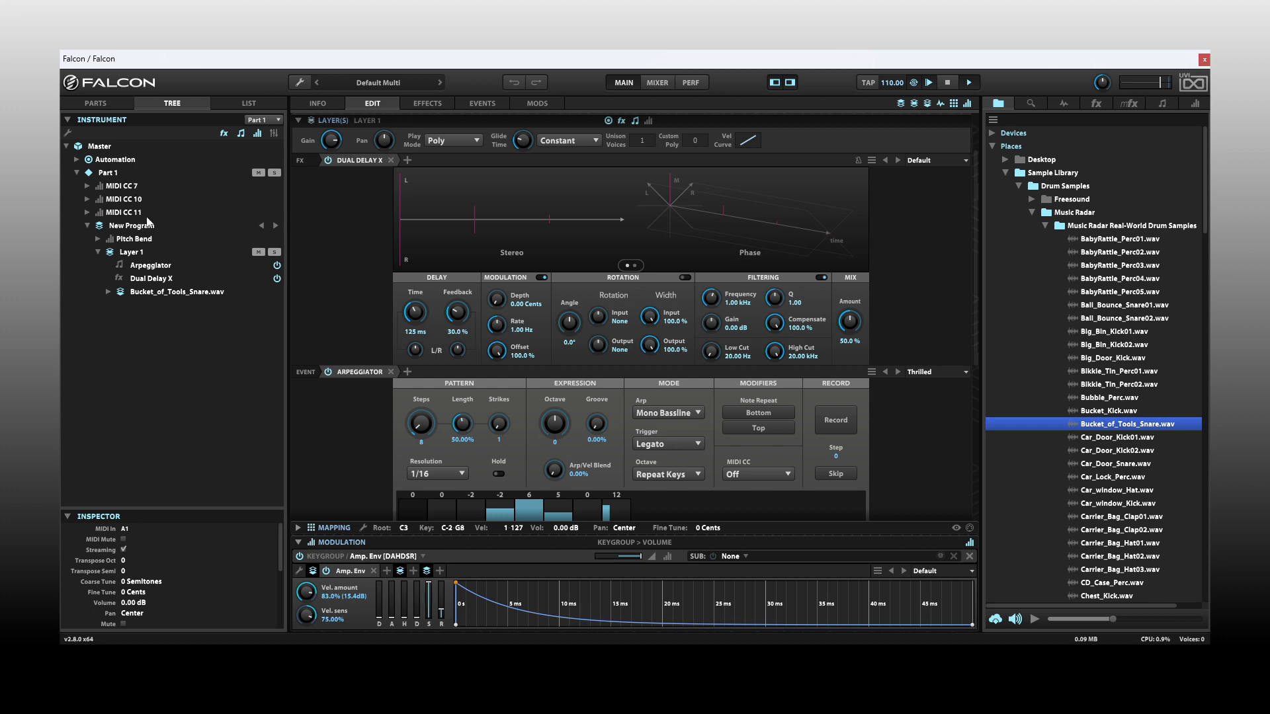
{"action": "left_click", "coordinate": [274, 134]}
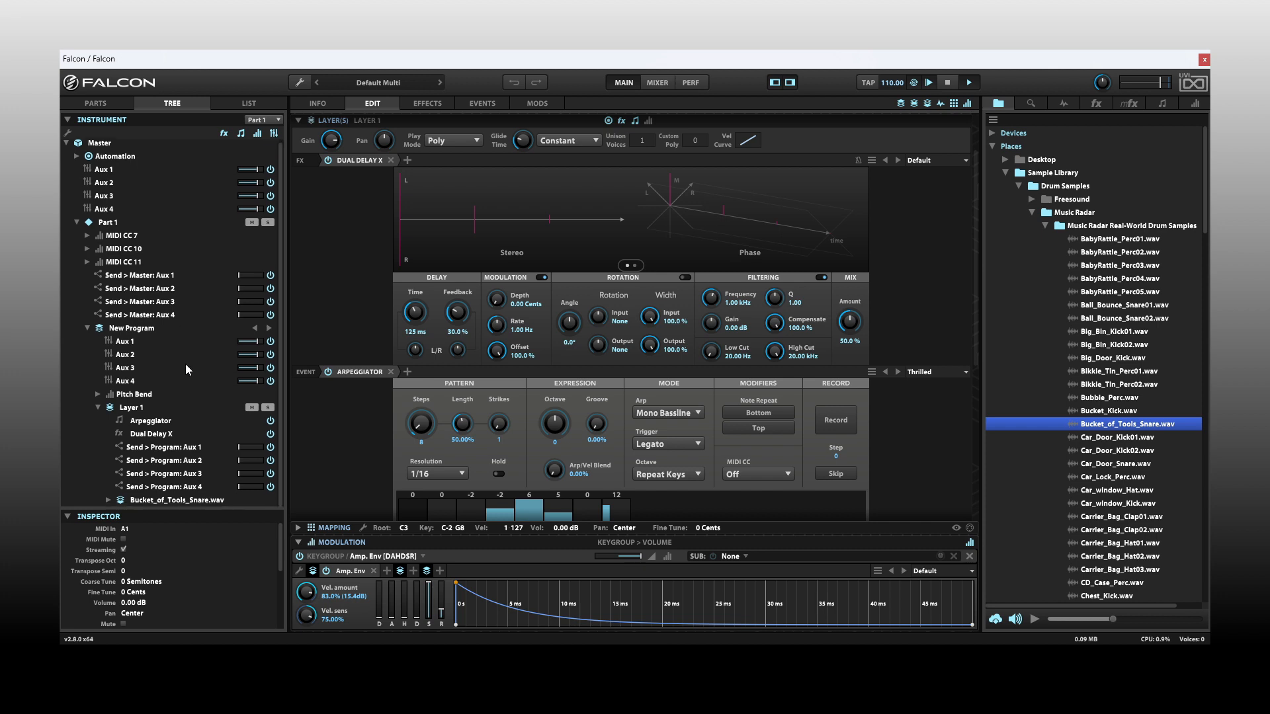
{"action": "left_click", "coordinate": [274, 134]}
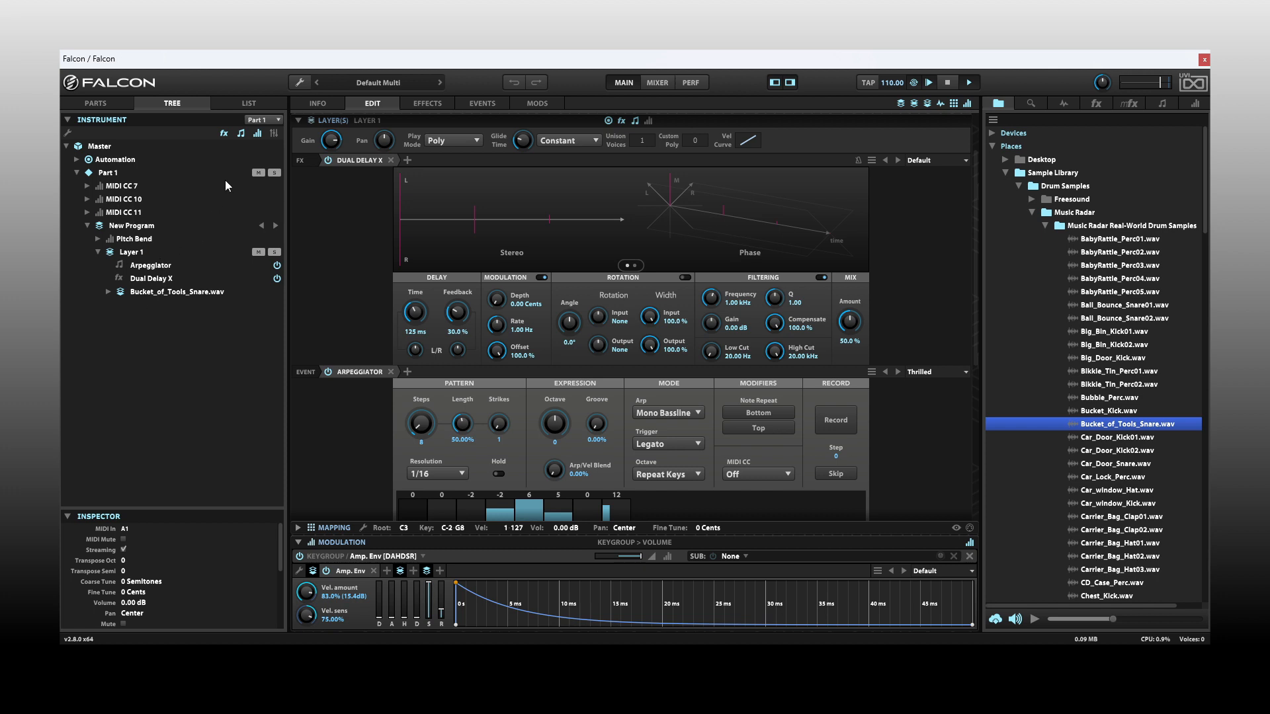
{"action": "left_click", "coordinate": [257, 133]}
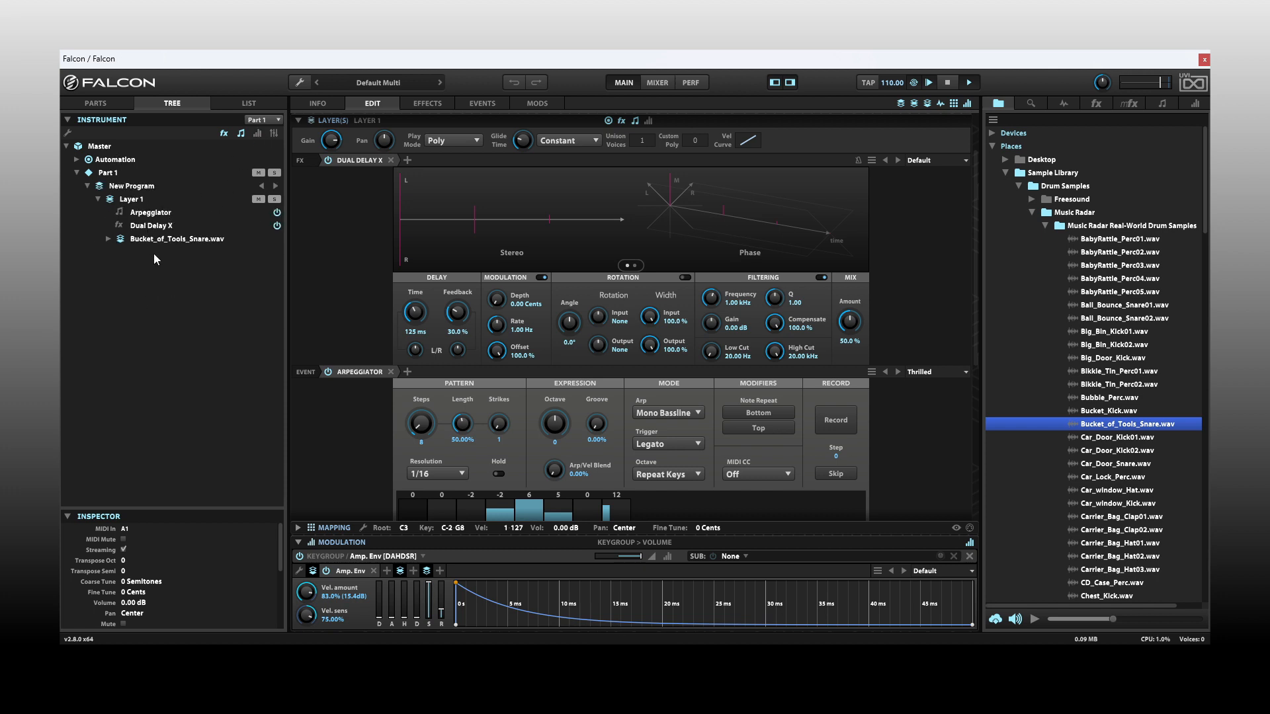
Expand the Bucket_of_Tools_Snare.wav keygroup in the tree, and select its Sample oscillator and Layer 1 in turn.
{"action": "left_click", "coordinate": [109, 240]}
{"action": "left_click", "coordinate": [148, 256]}
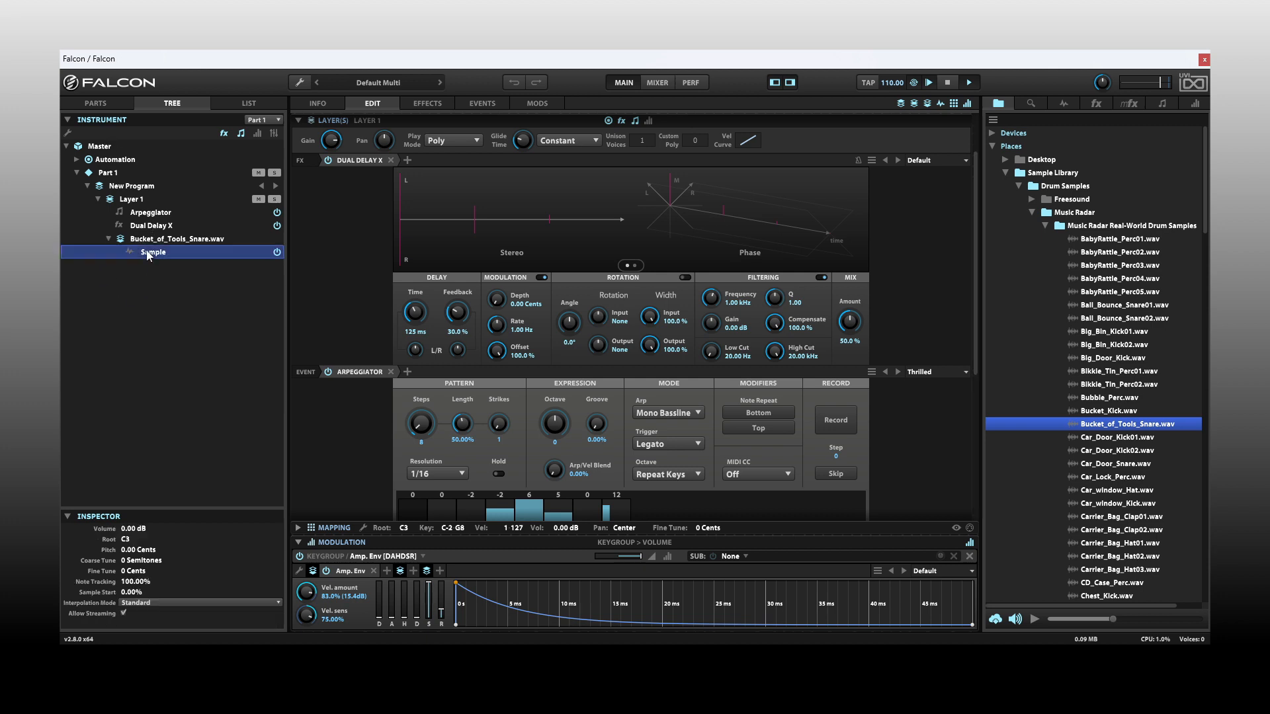
{"action": "scroll", "coordinate": [664, 371], "scroll_direction": "down", "scroll_amount": 5}
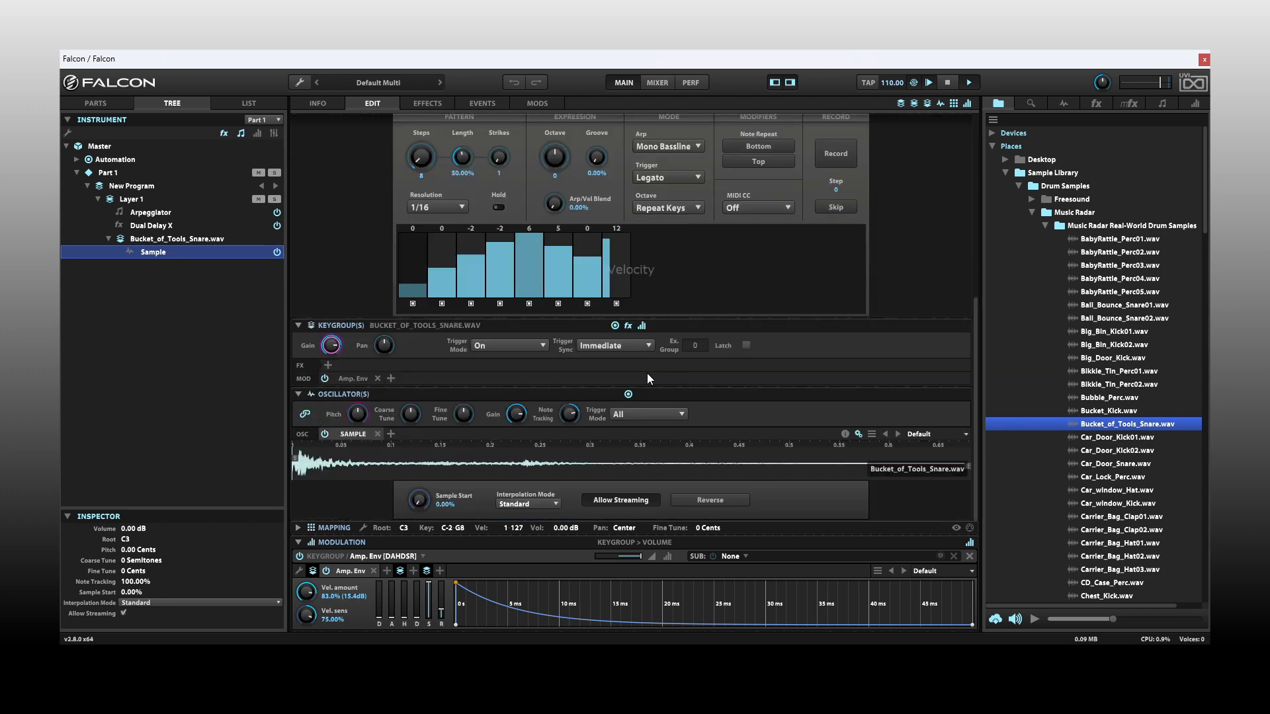
{"action": "left_click", "coordinate": [122, 201]}
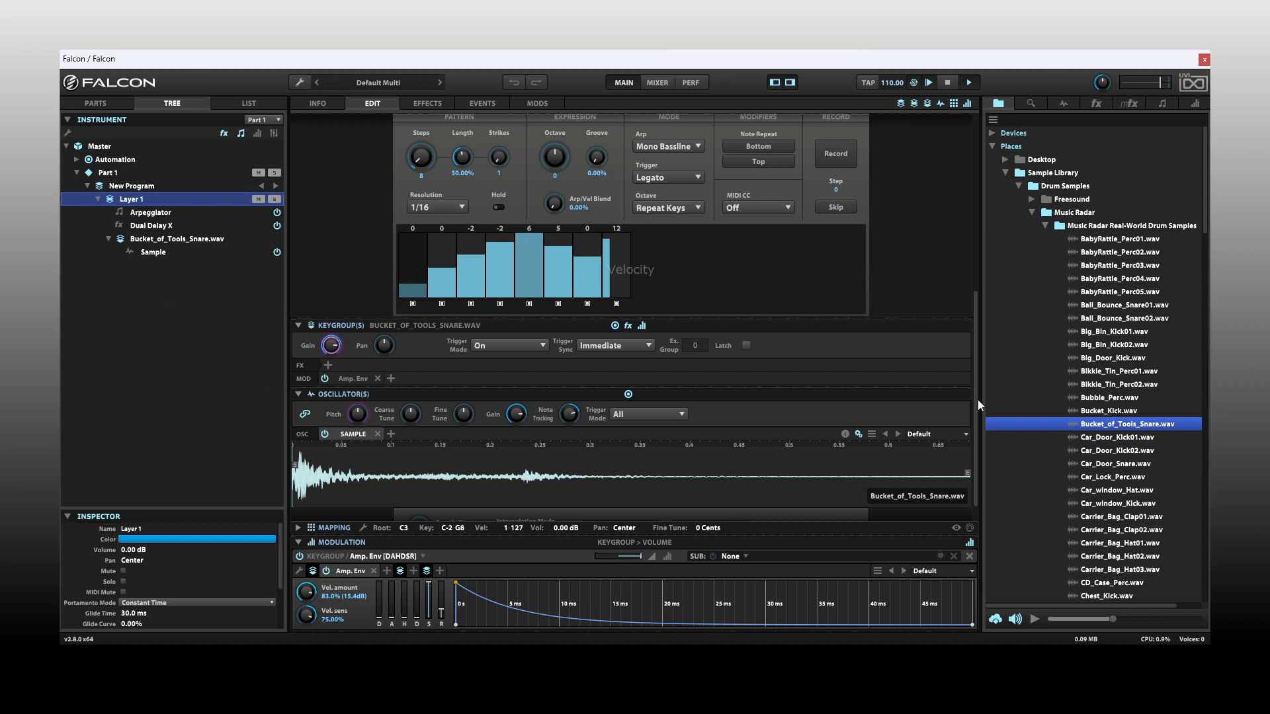
Add an Additive synthesis oscillator to the Bucket_of_Tools_Snare.wav keygroup.
{"action": "scroll", "coordinate": [978, 410], "scroll_direction": "down", "scroll_amount": 2}
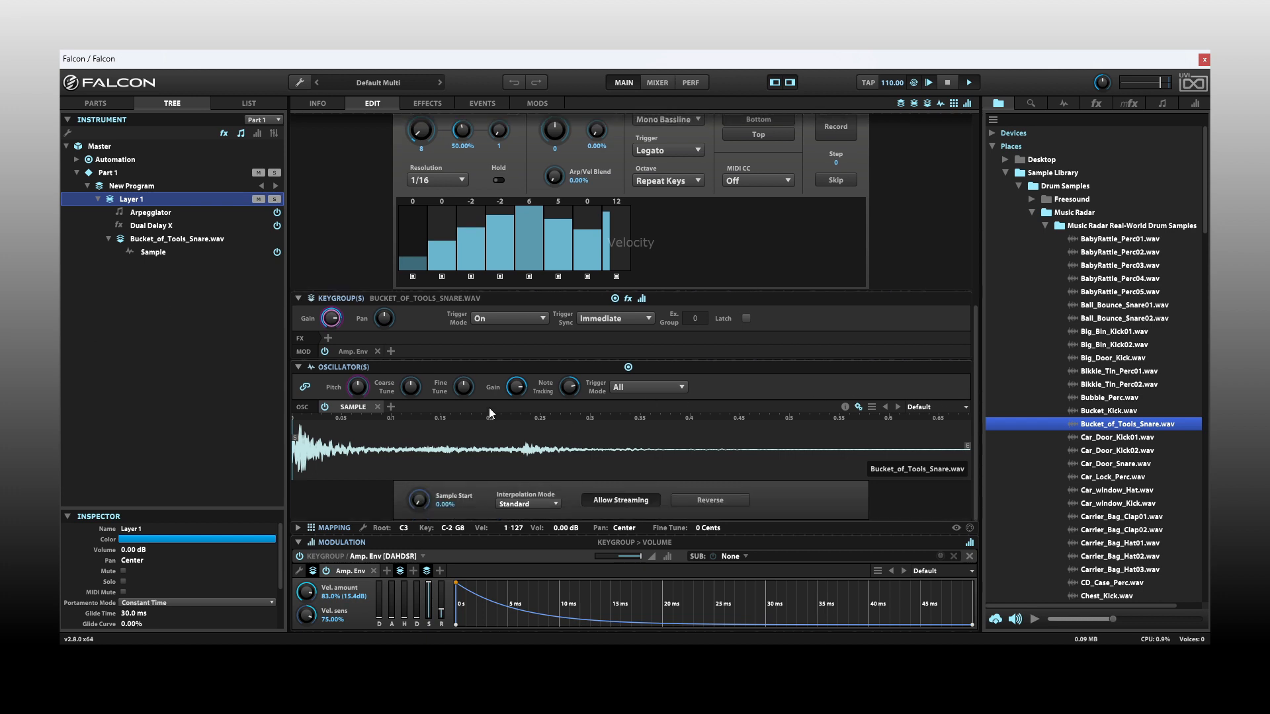
{"action": "left_click", "coordinate": [391, 407]}
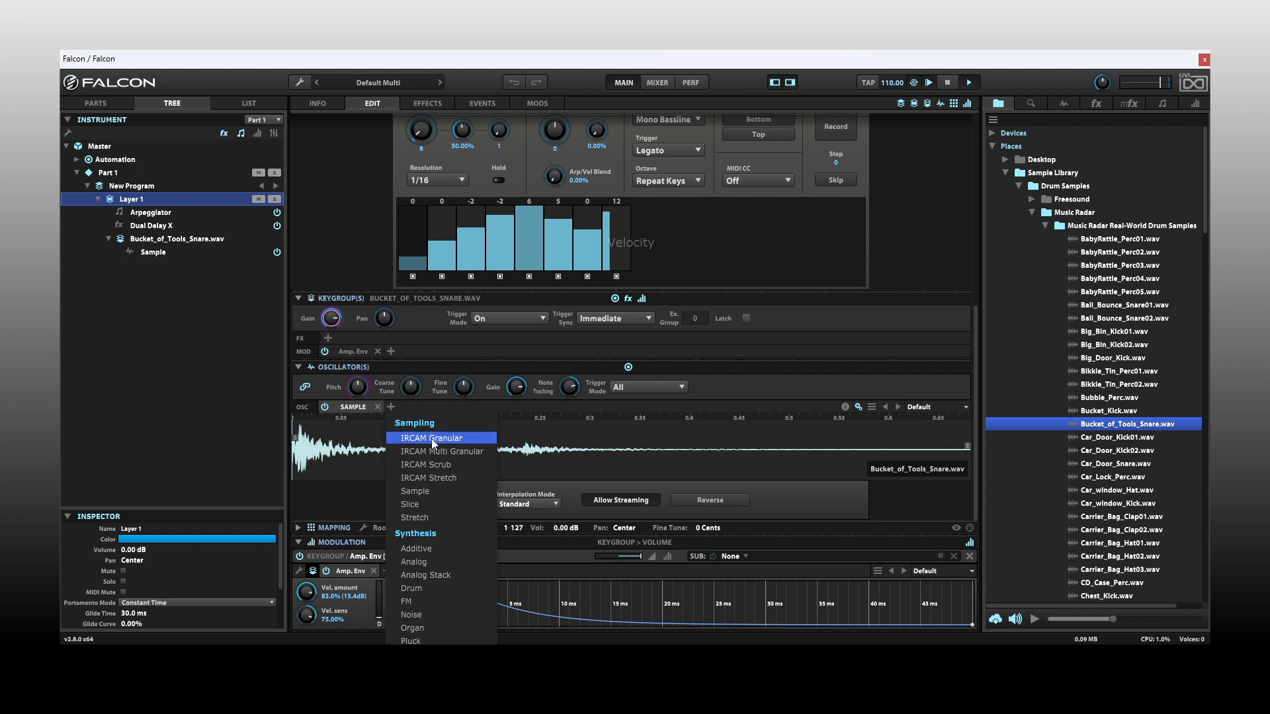
{"action": "left_click", "coordinate": [431, 551]}
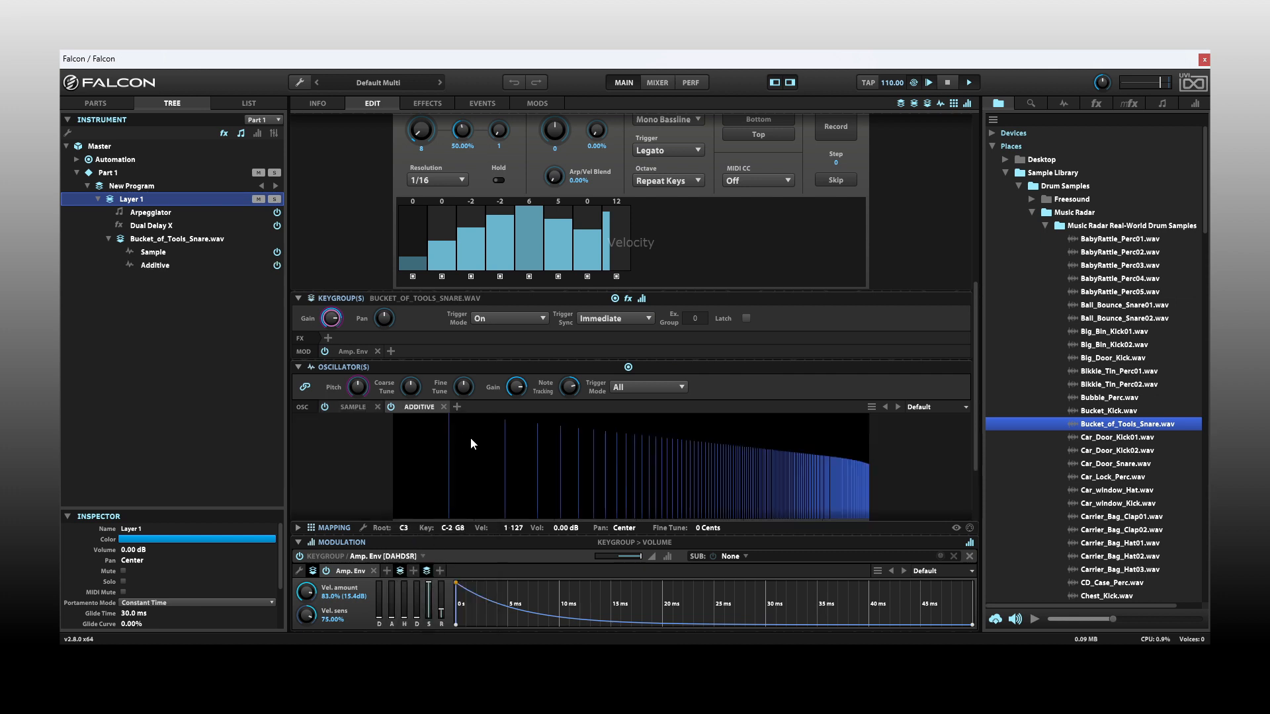
Switch between the Sample and Additive oscillators from the editor and the tree, and view the Additive parameters.
{"action": "left_click", "coordinate": [356, 406]}
{"action": "left_click", "coordinate": [408, 408]}
{"action": "left_click", "coordinate": [154, 254]}
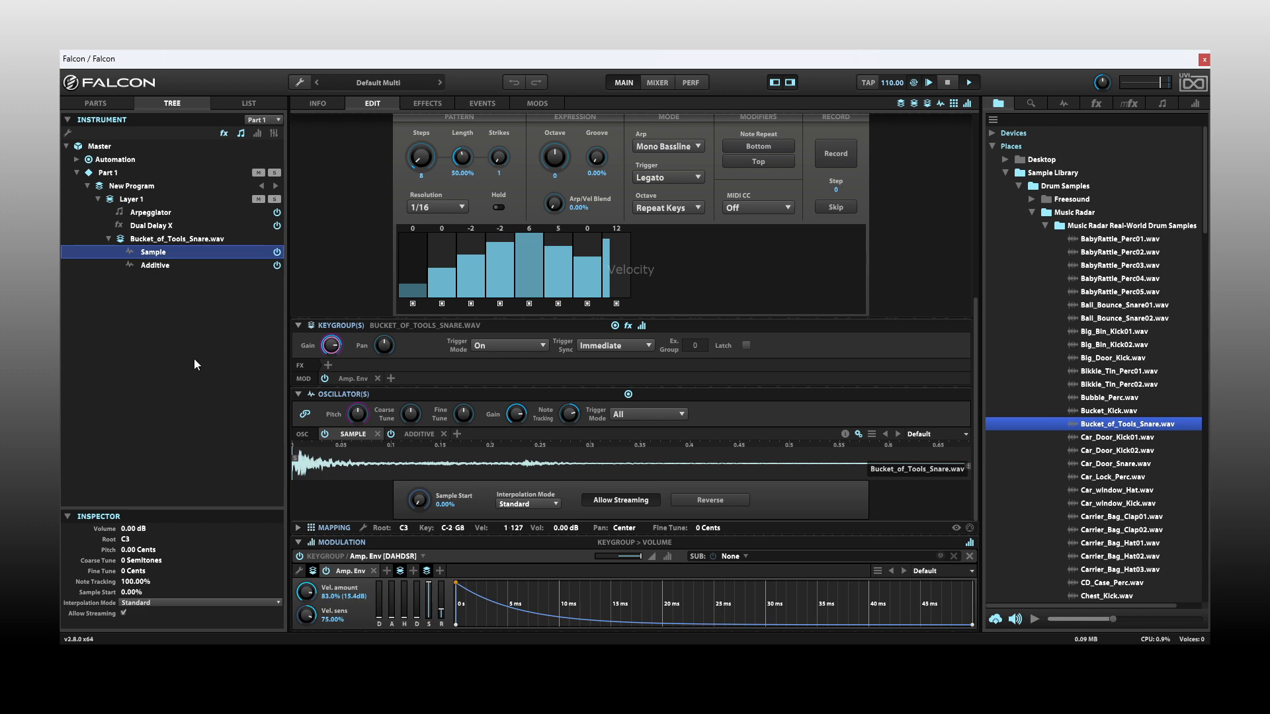
{"action": "left_click", "coordinate": [154, 266]}
{"action": "scroll", "coordinate": [585, 438], "scroll_direction": "down", "scroll_amount": 2}
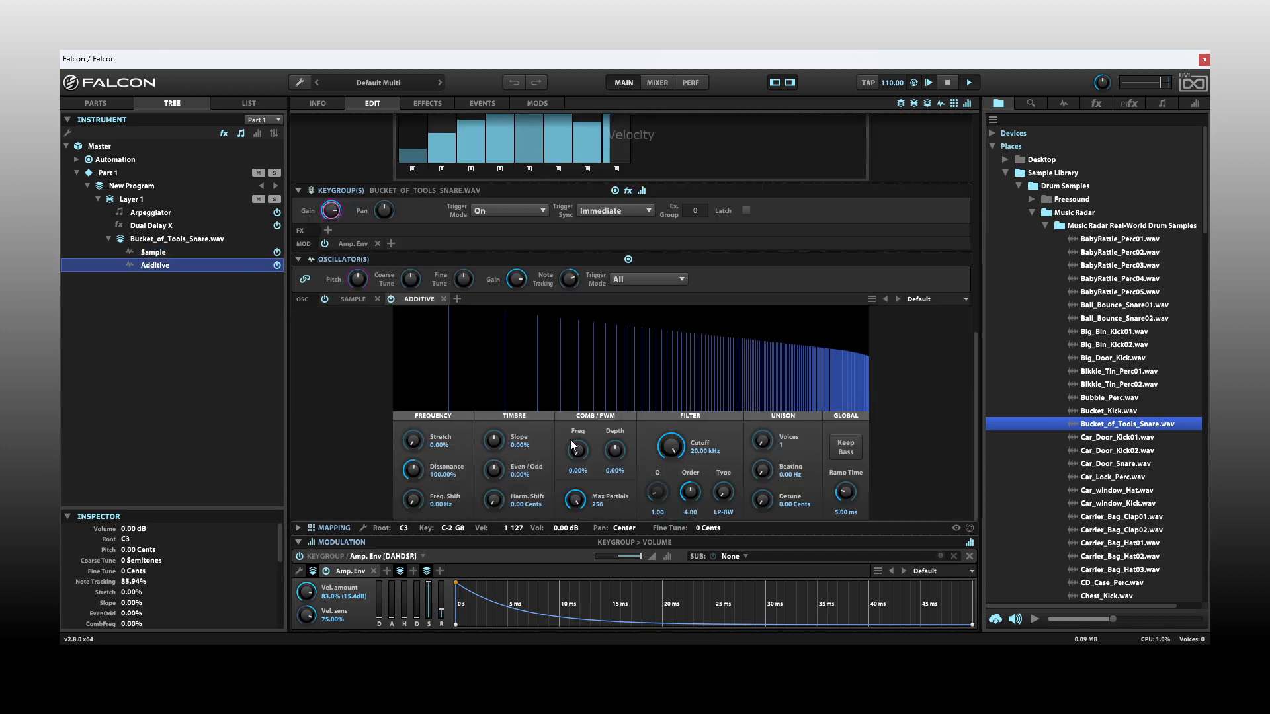
{"action": "scroll", "coordinate": [421, 254], "scroll_direction": "up", "scroll_amount": 1}
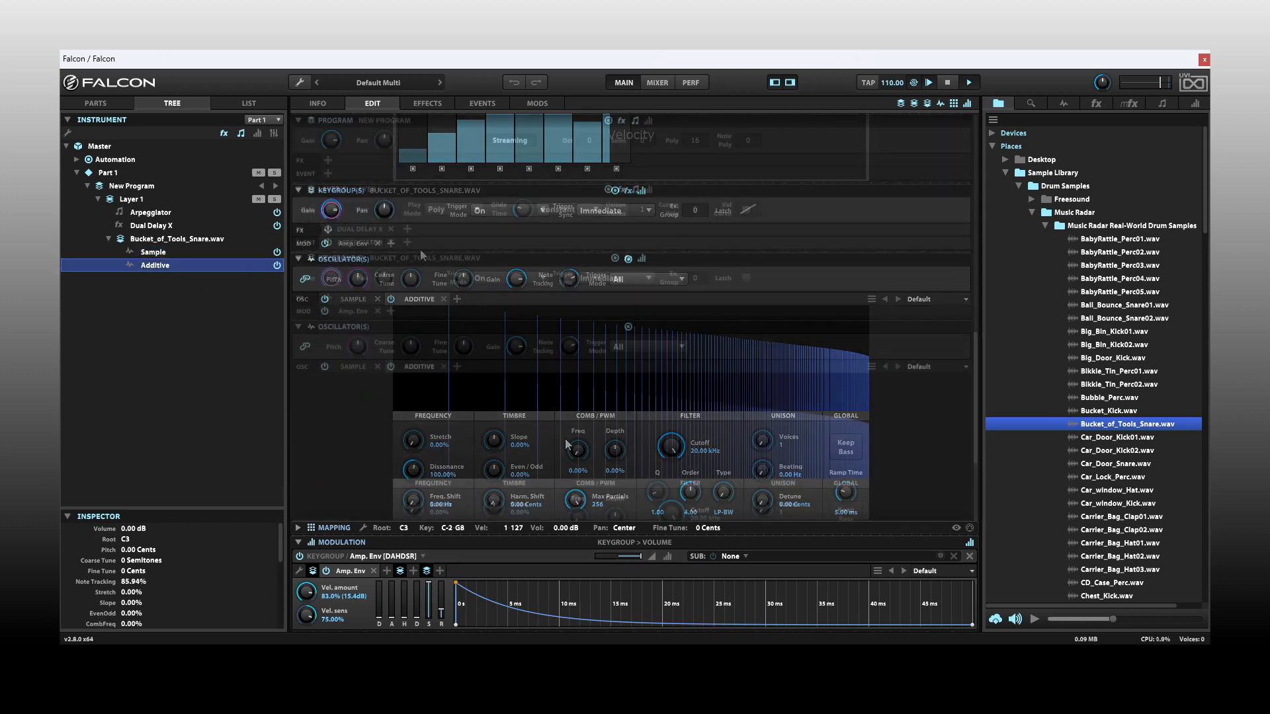
Clear the current multi and collapse the Automation branch in the instrument tree.
{"action": "left_click", "coordinate": [296, 84]}
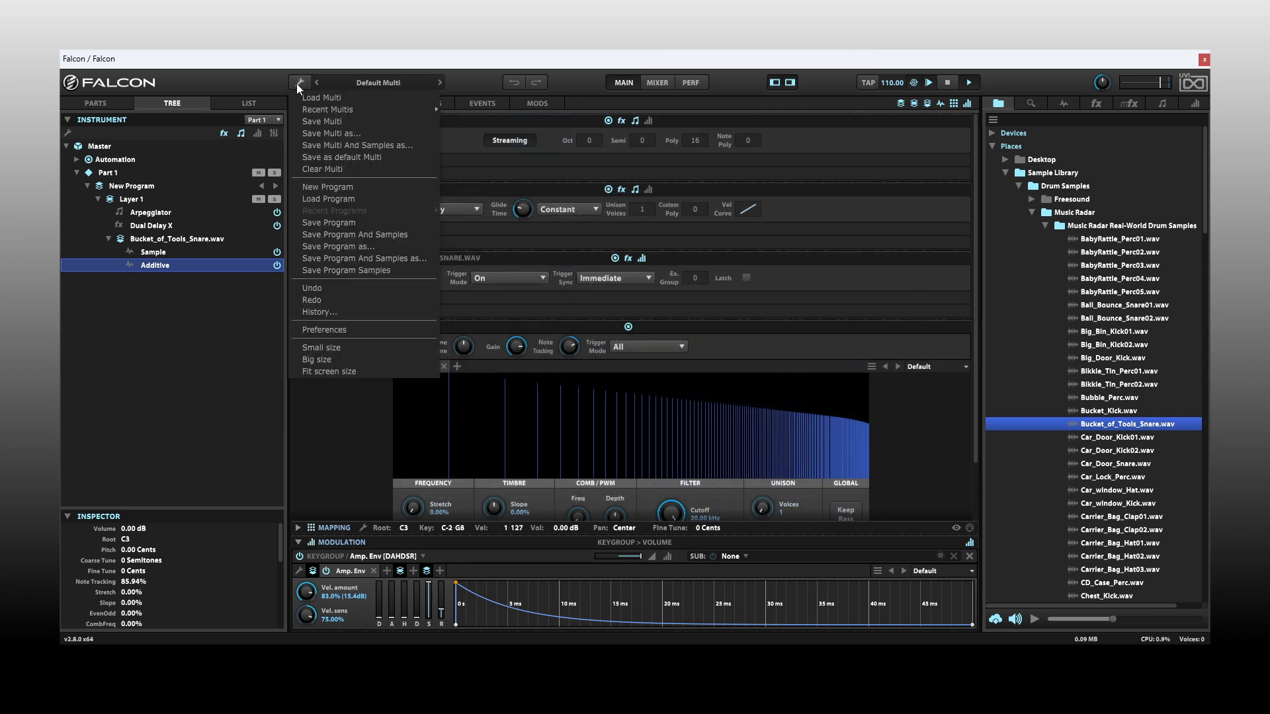
{"action": "left_click", "coordinate": [332, 170]}
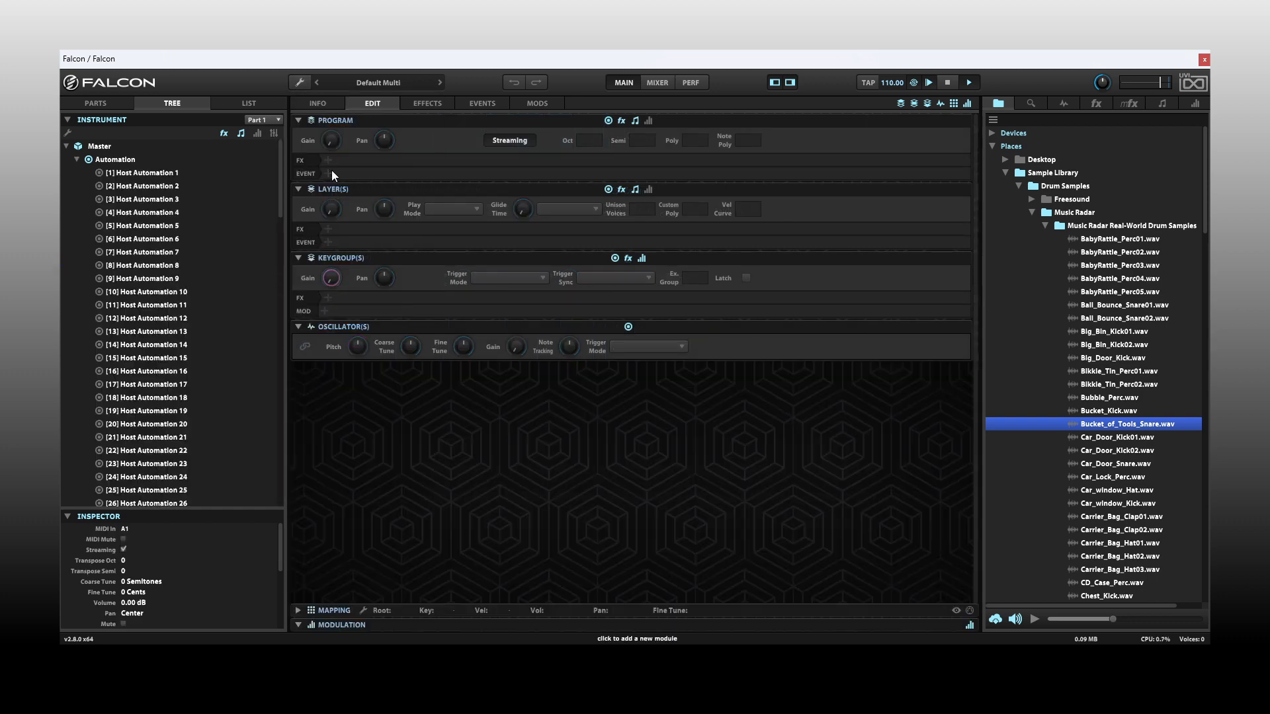
{"action": "left_click", "coordinate": [77, 161]}
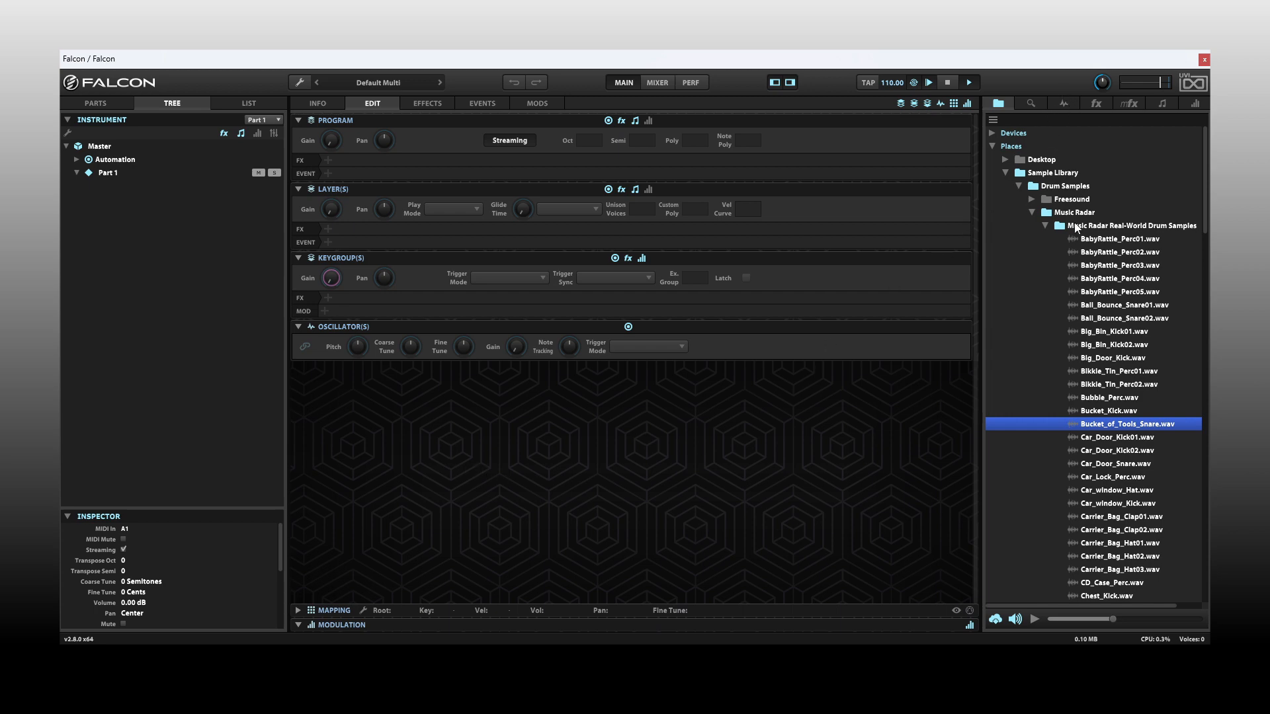
Open the oscillator browser and expand its Sample category.
{"action": "left_click", "coordinate": [1062, 104]}
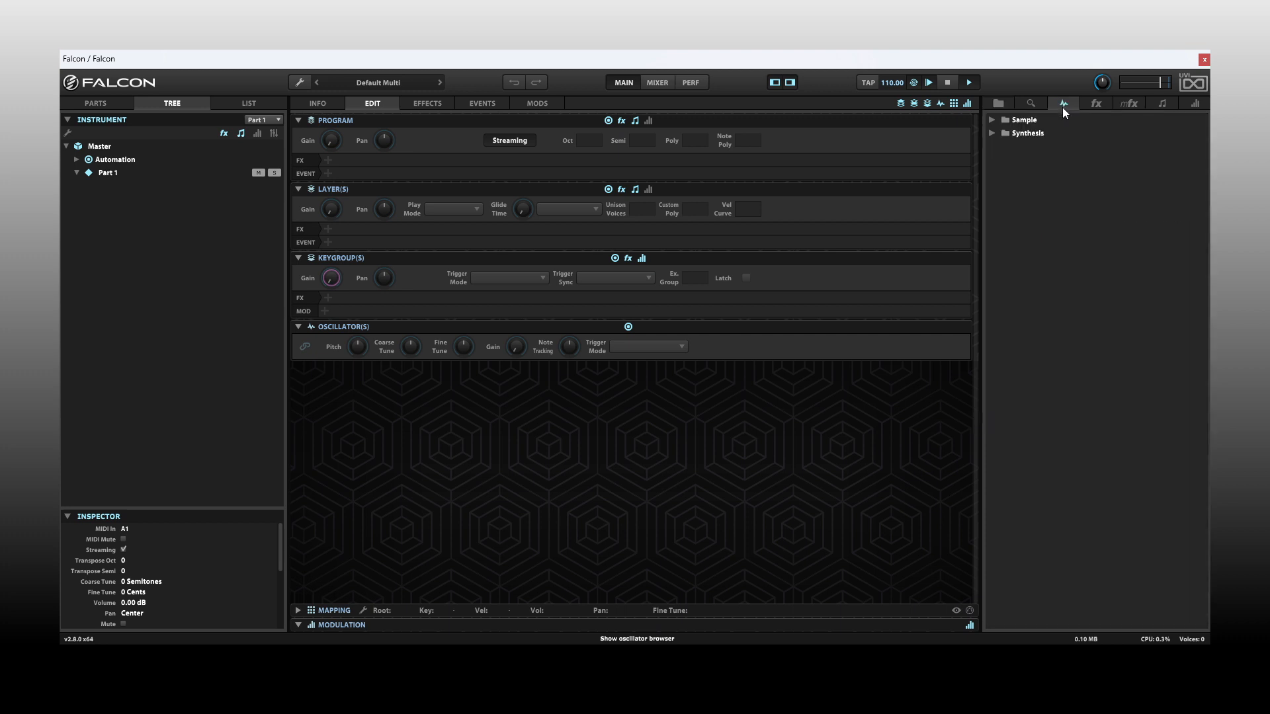
{"action": "left_click", "coordinate": [991, 120]}
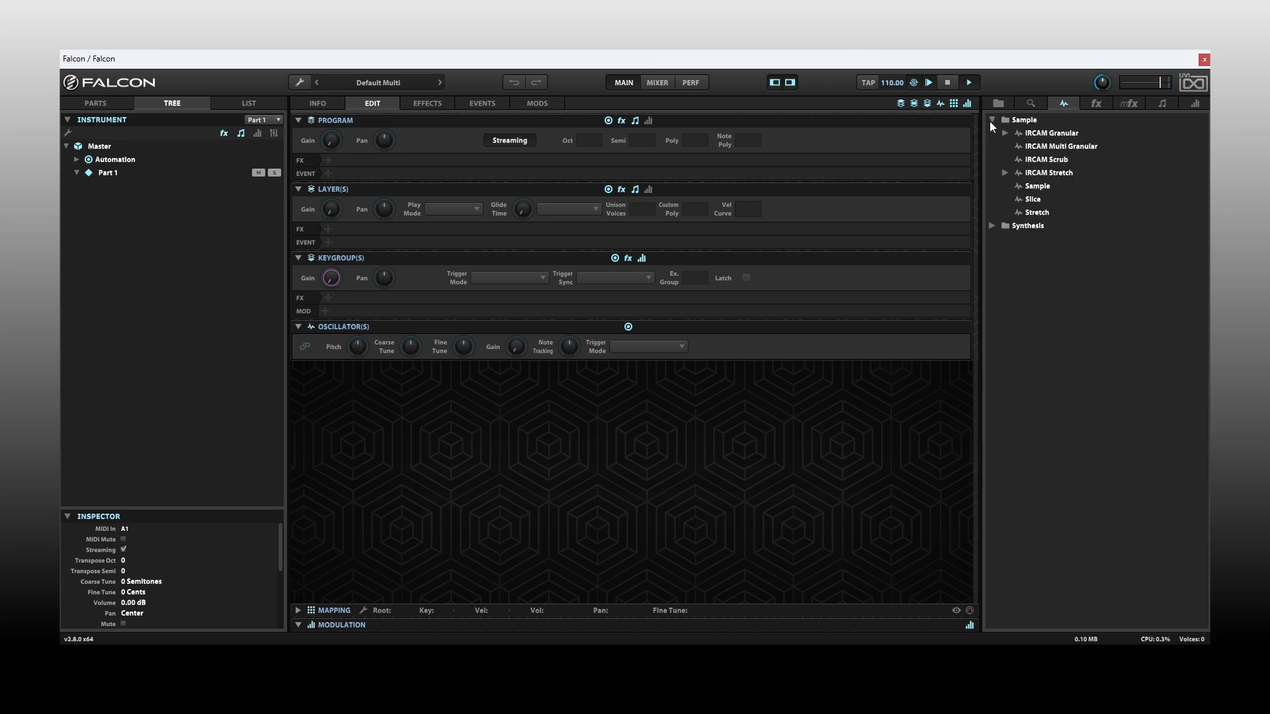
Expand the Mapping editor and place the Stretch oscillator in its empty area to create a keygroup.
{"action": "left_click", "coordinate": [297, 609]}
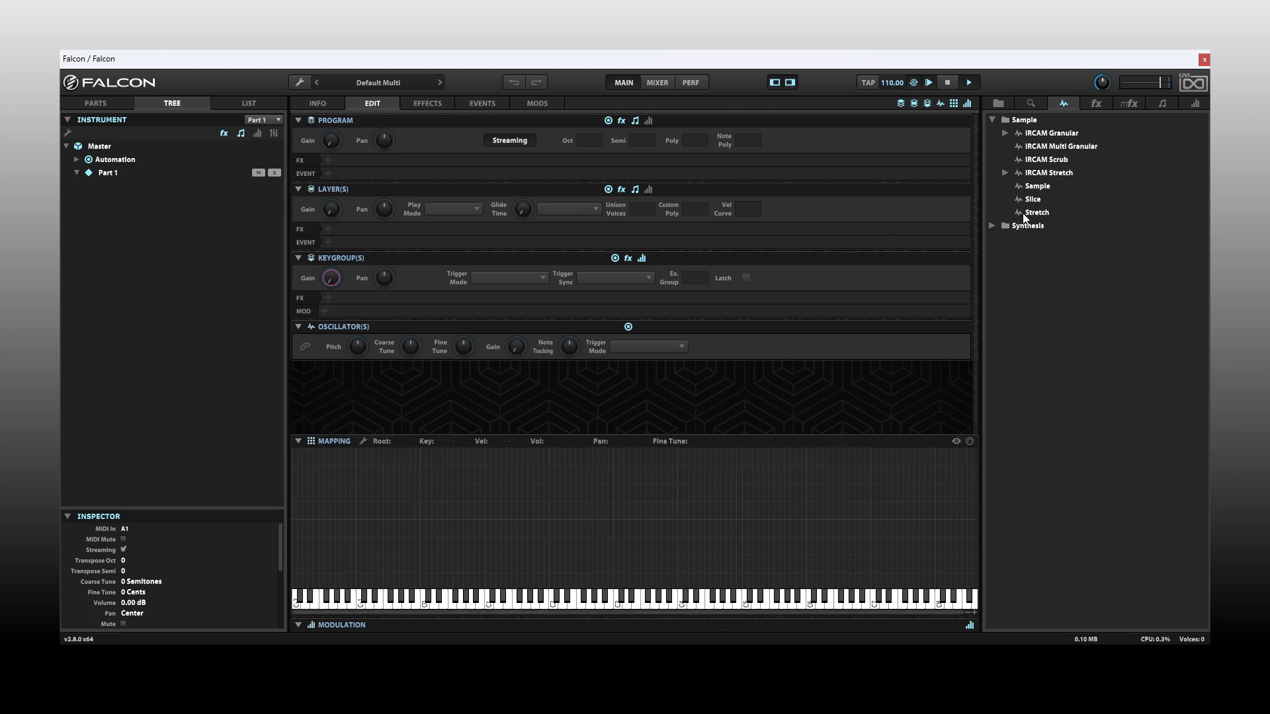
{"action": "left_click_drag", "start_coordinate": [1040, 220], "coordinate": [612, 460]}
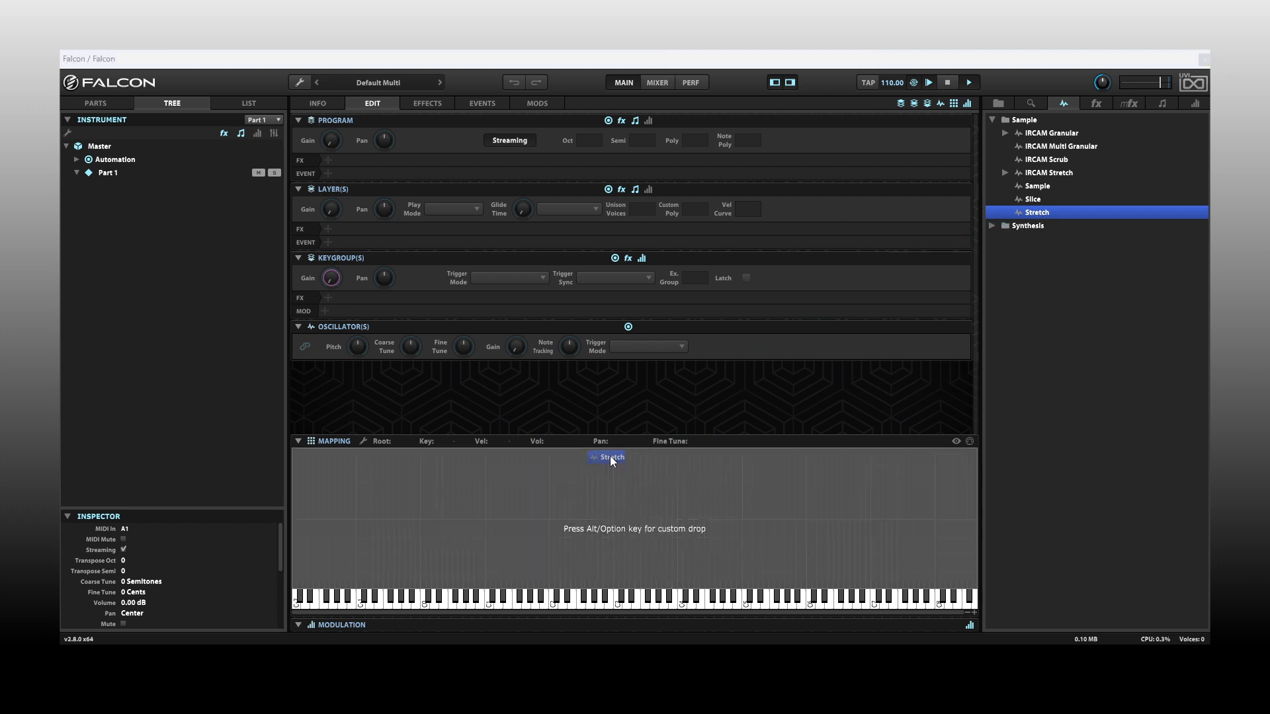
{"action": "left_click_drag", "start_coordinate": [612, 461], "coordinate": [612, 461]}
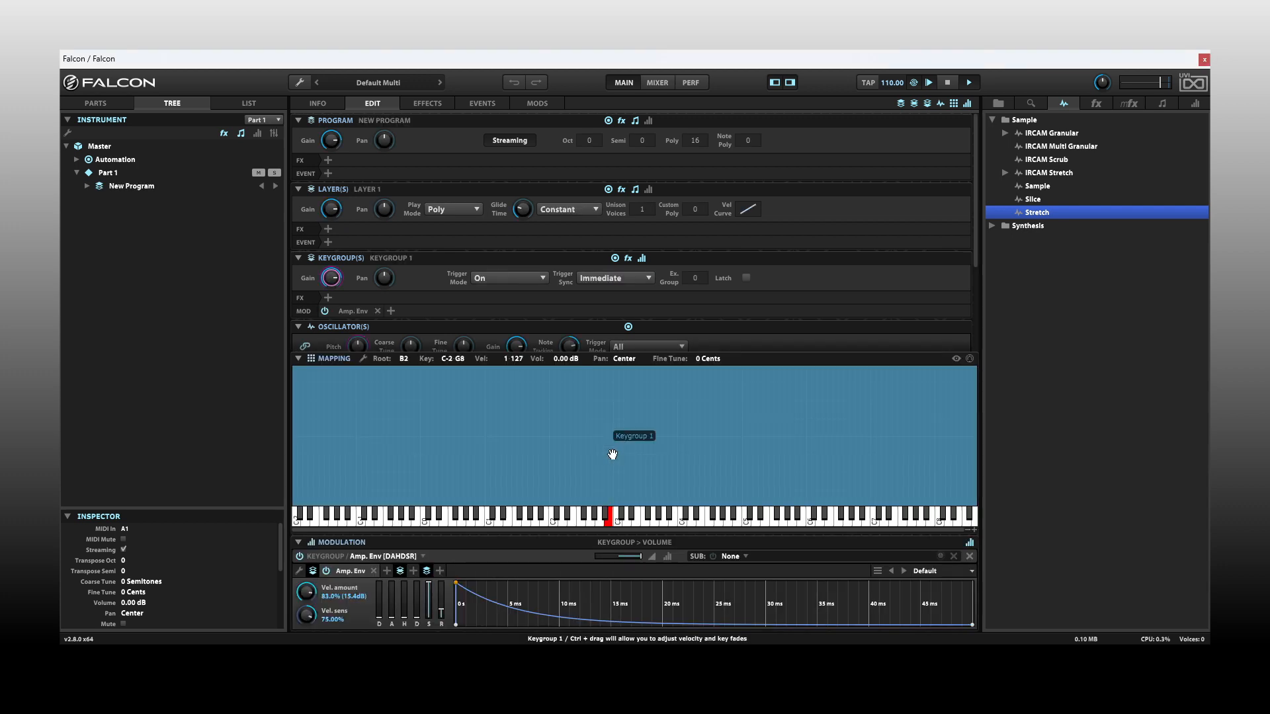
Hide the Program and Layer rows on the Edit page and collapse the Modulation section.
{"action": "left_click_drag", "start_coordinate": [978, 222], "coordinate": [963, 338]}
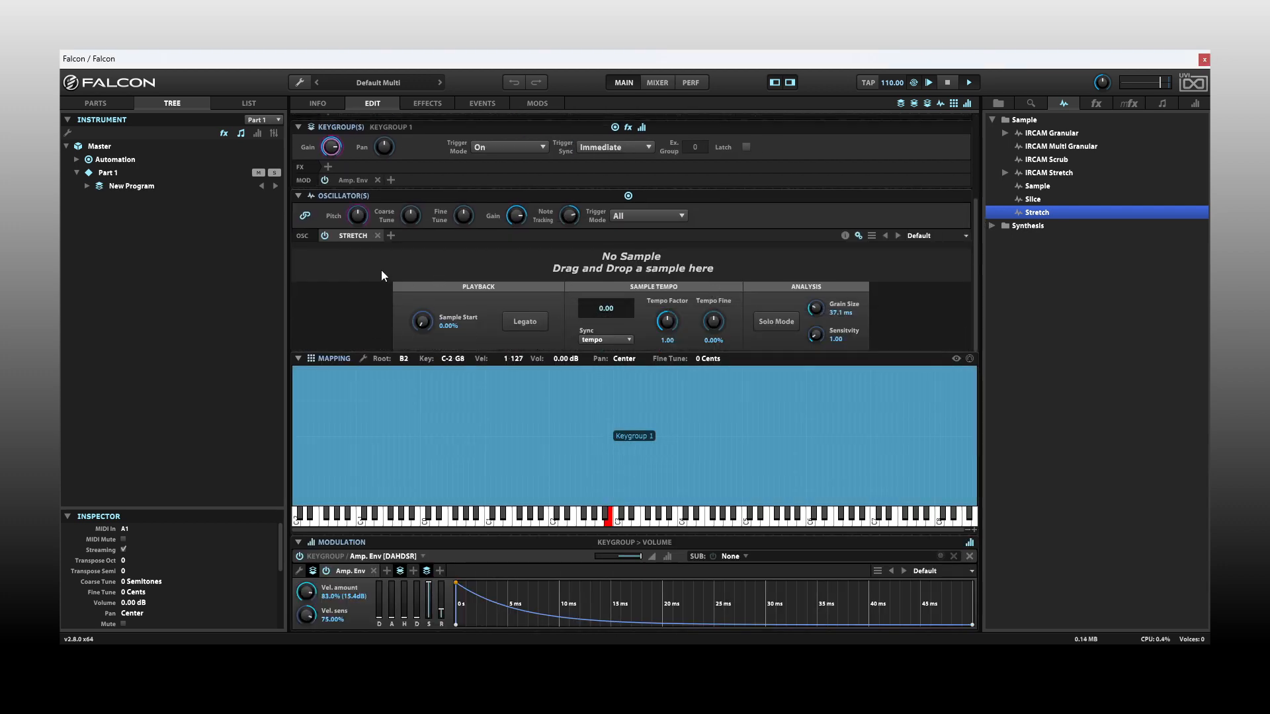
{"action": "left_click", "coordinate": [912, 104]}
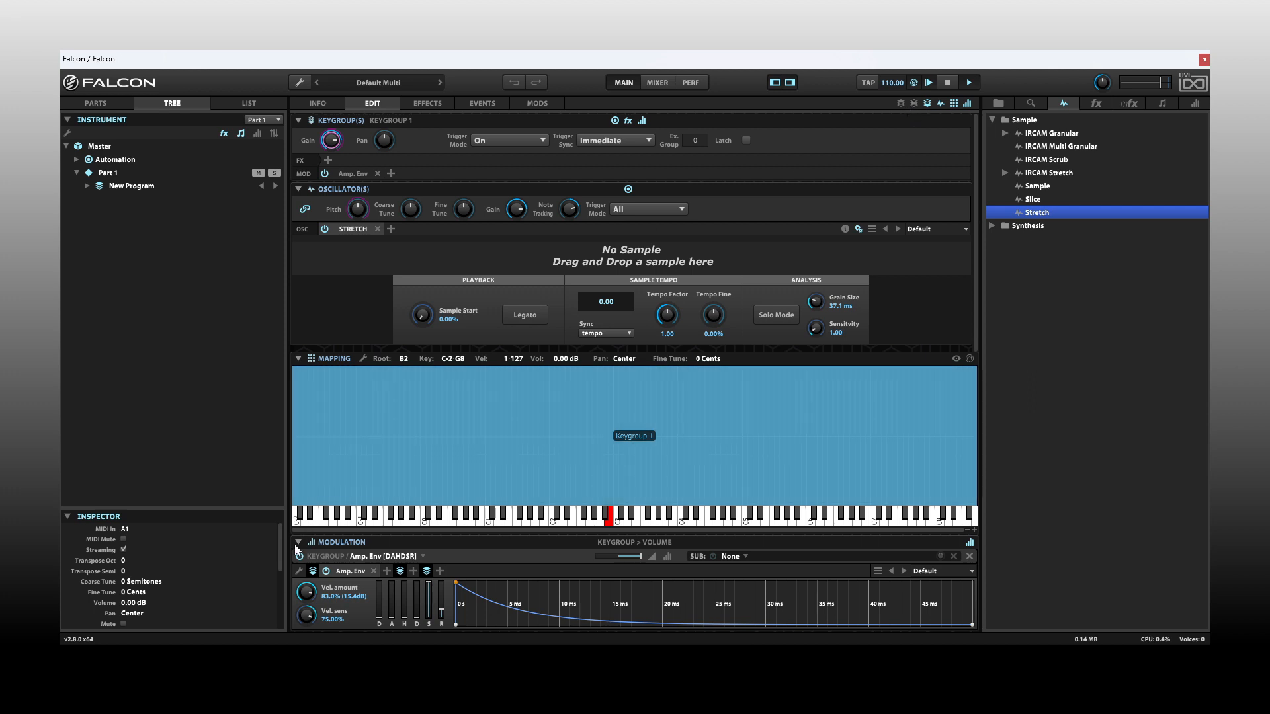
{"action": "left_click", "coordinate": [299, 542]}
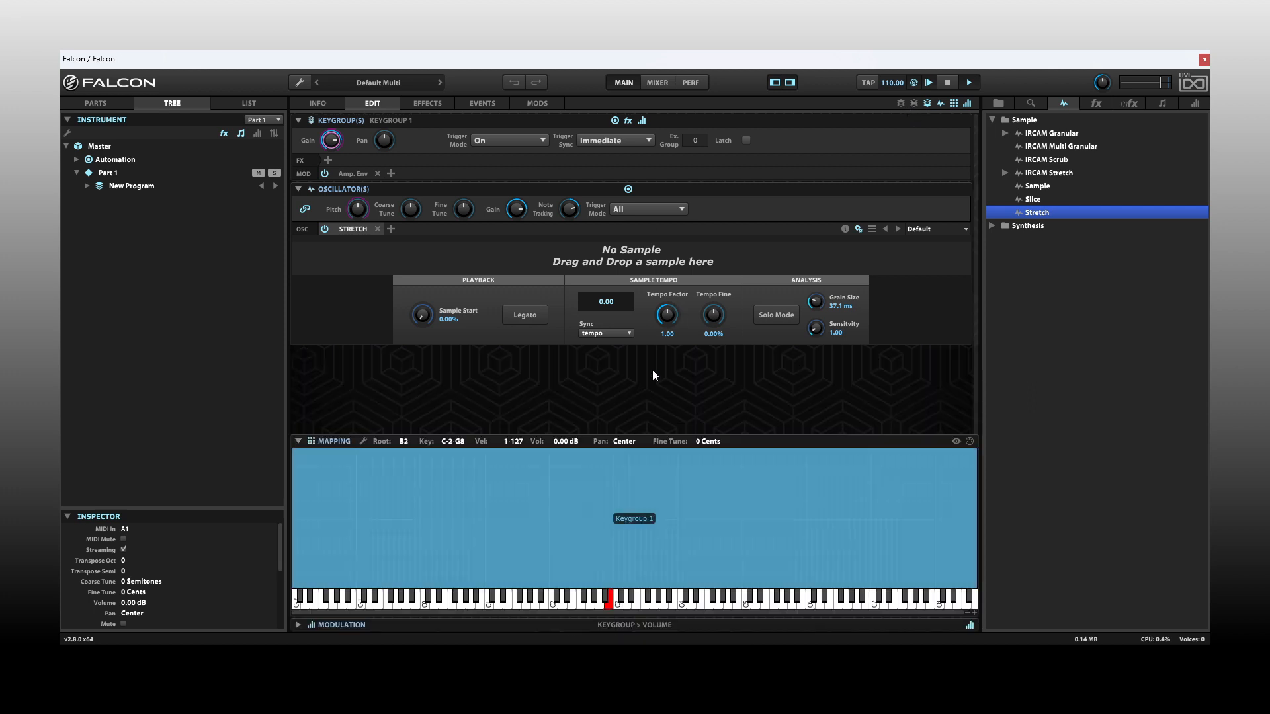
Delete the Stretch keygroup and create a new one in the mapping area from the Wavetable oscillator in the Synthesis category.
{"action": "key", "text": "Delete"}
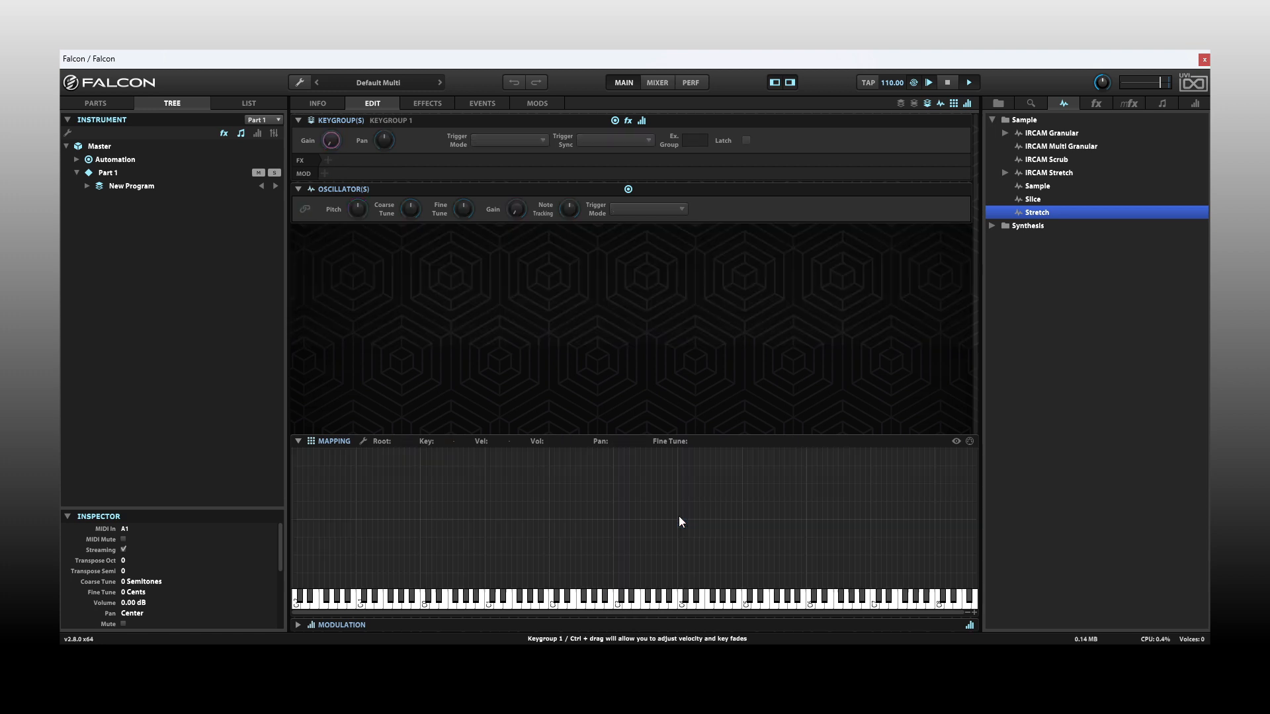
{"action": "left_click", "coordinate": [993, 120]}
{"action": "left_click", "coordinate": [992, 134]}
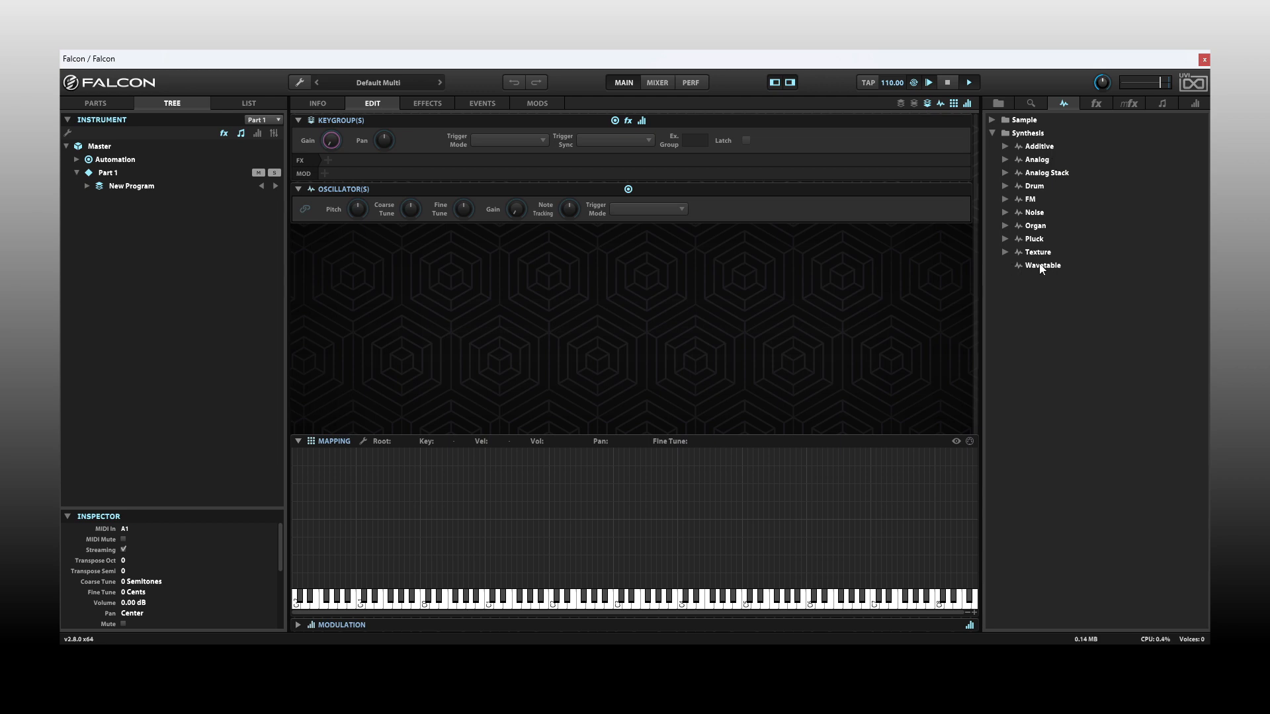
{"action": "left_click_drag", "start_coordinate": [1045, 267], "coordinate": [613, 457]}
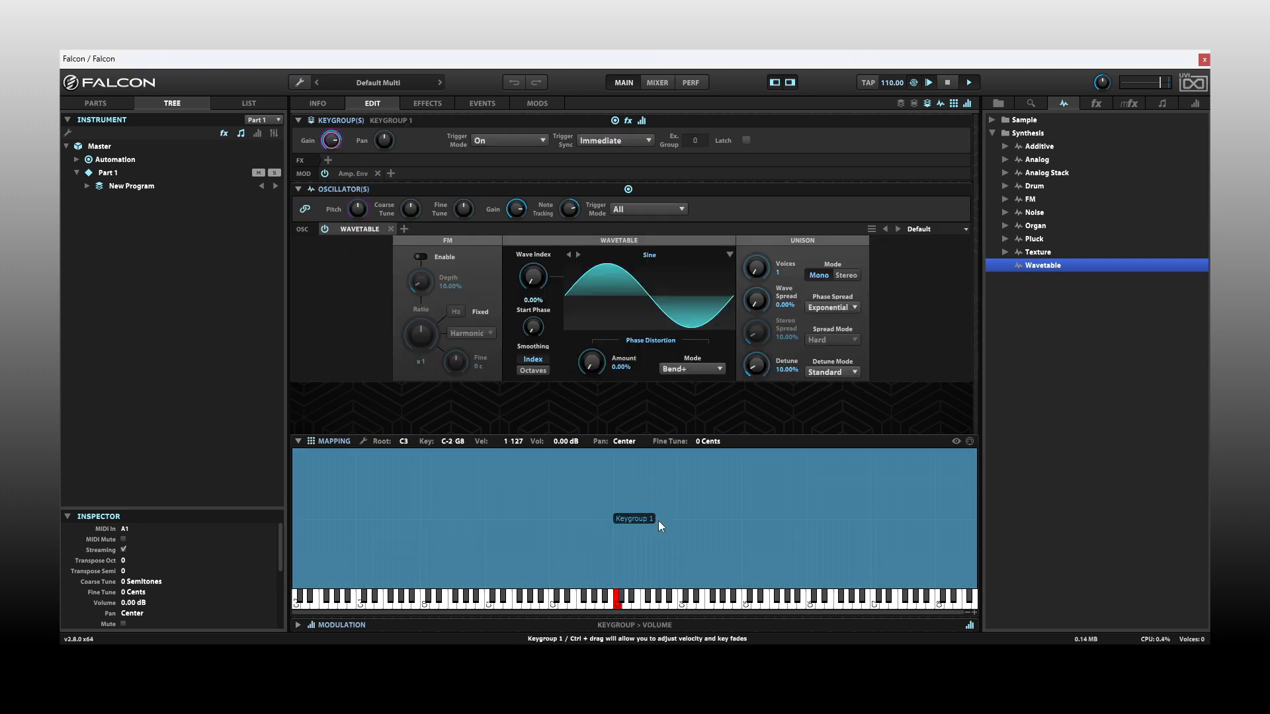
Delete the Wavetable keygroup and add a new keygroup to Layer 1 from the instrument tree.
{"action": "key", "text": "Delete"}
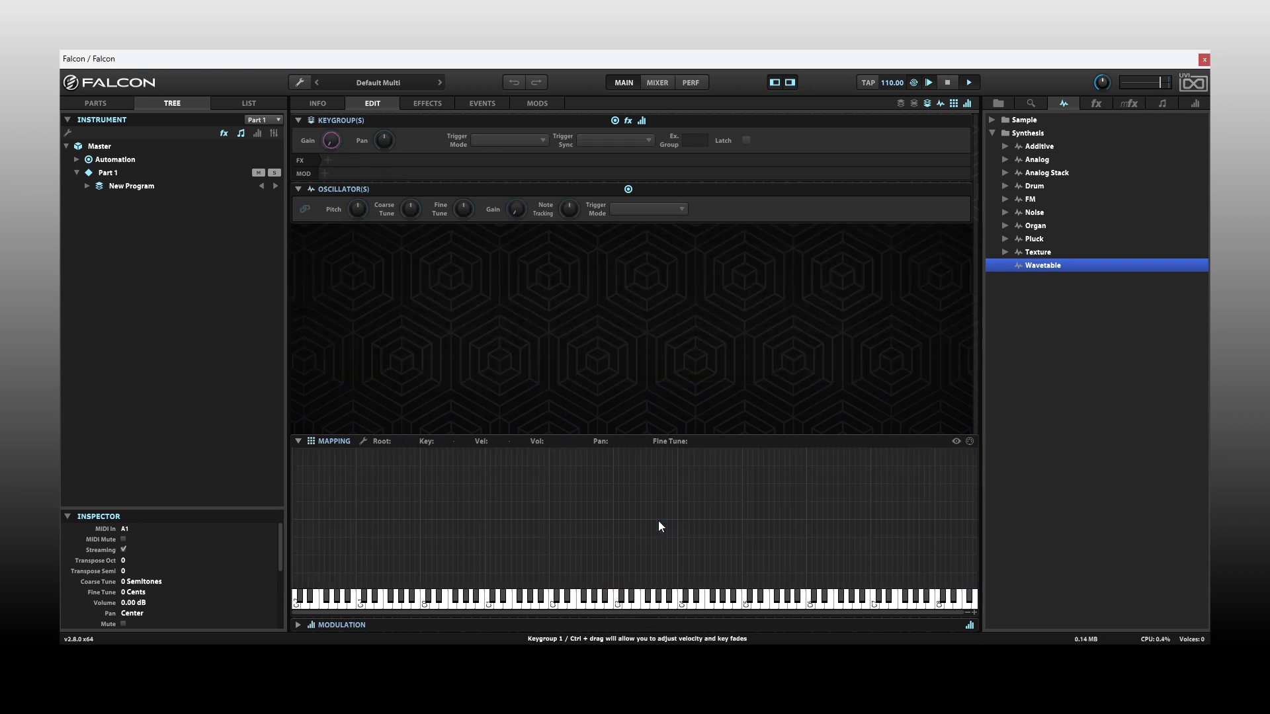
{"action": "left_click", "coordinate": [87, 186]}
{"action": "right_click", "coordinate": [129, 199]}
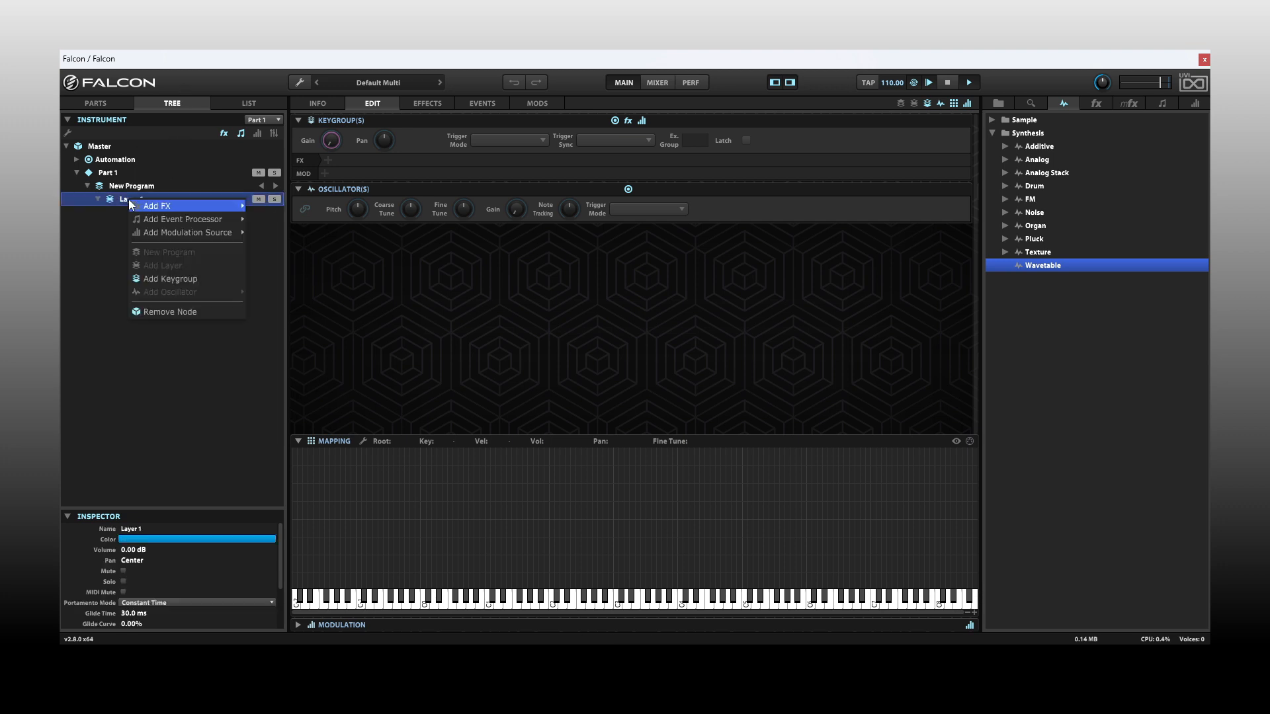
{"action": "mouse_move", "coordinate": [129, 199]}
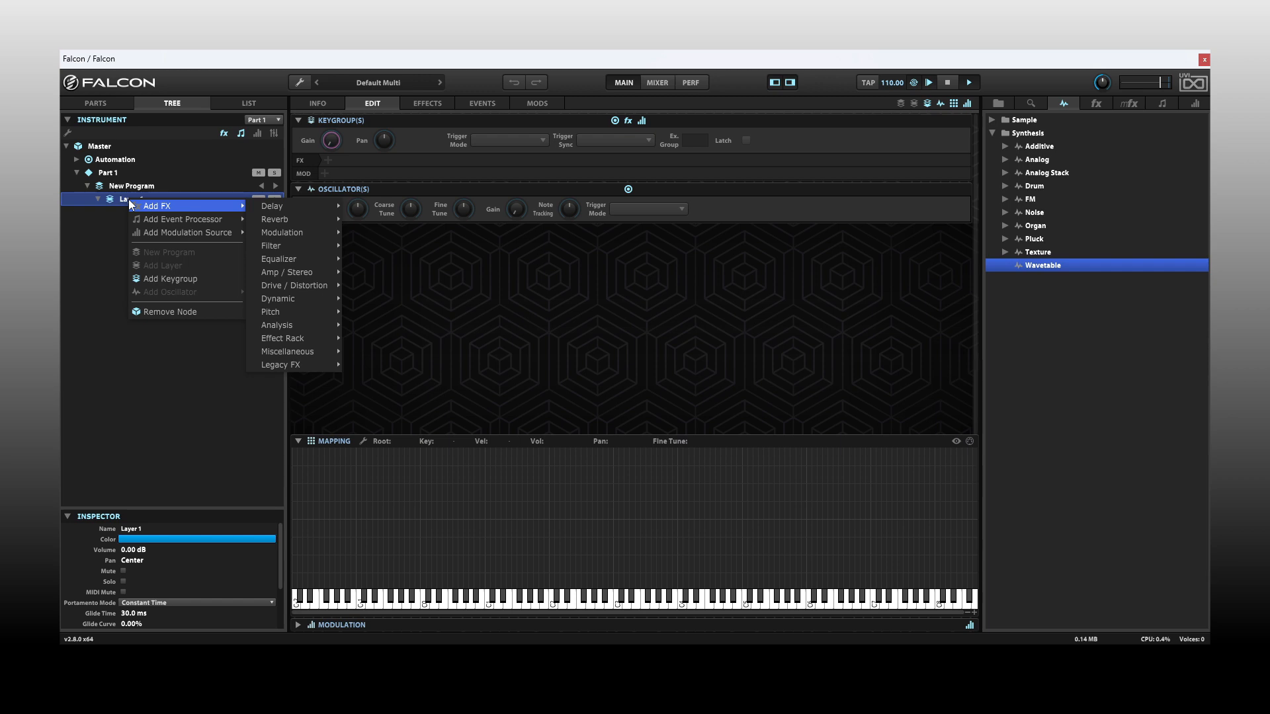
{"action": "left_click", "coordinate": [161, 278]}
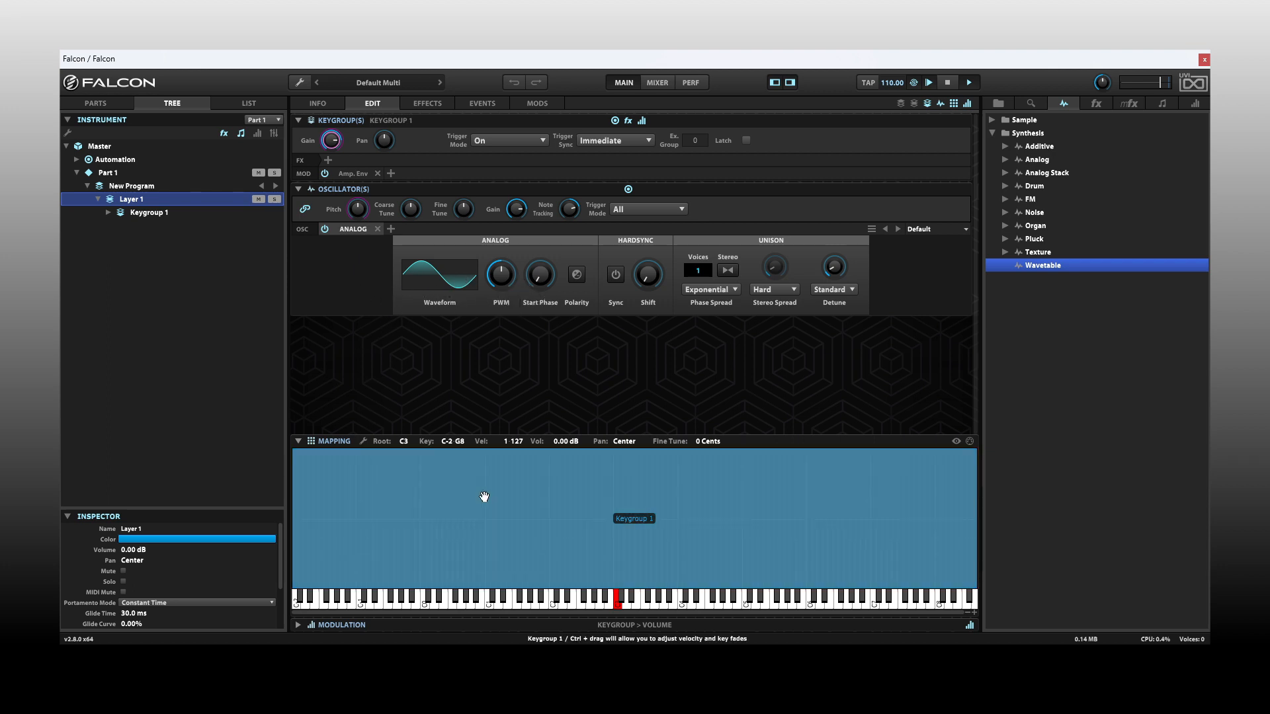
Delete the tree-added keygroup and create another from the Synth Template in the mapping area.
{"action": "key", "text": "Delete"}
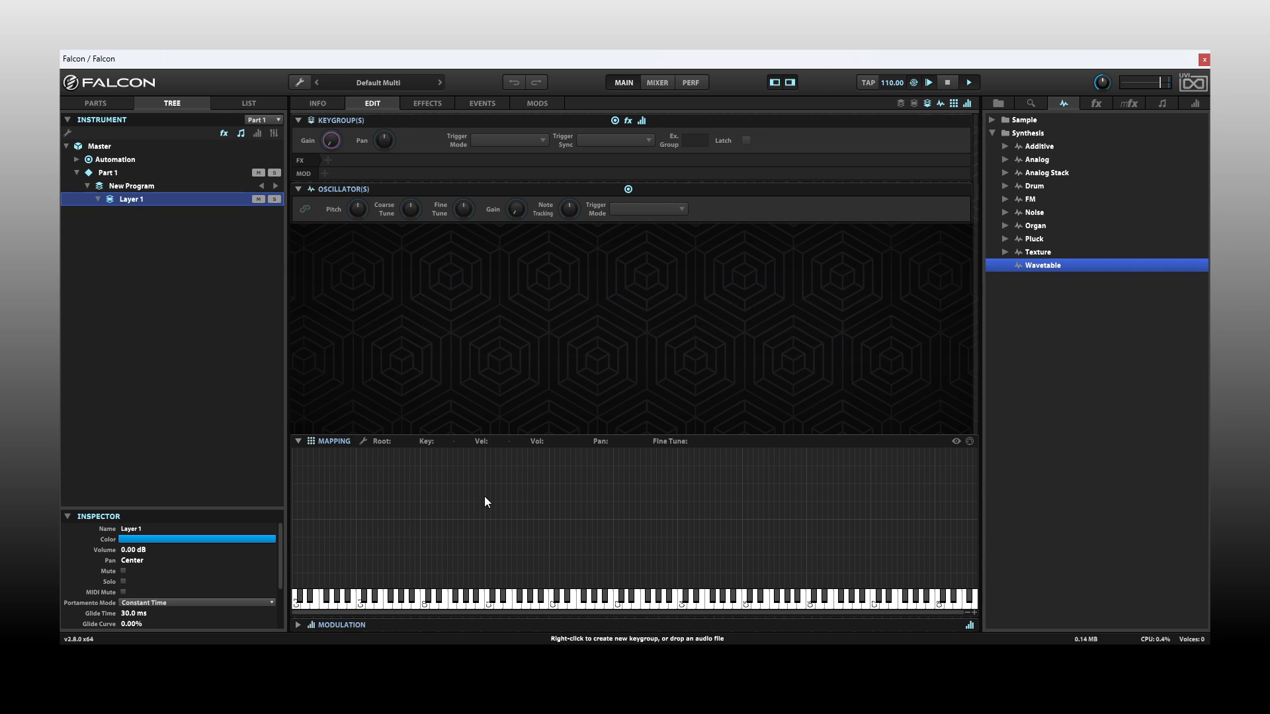
{"action": "right_click", "coordinate": [522, 503]}
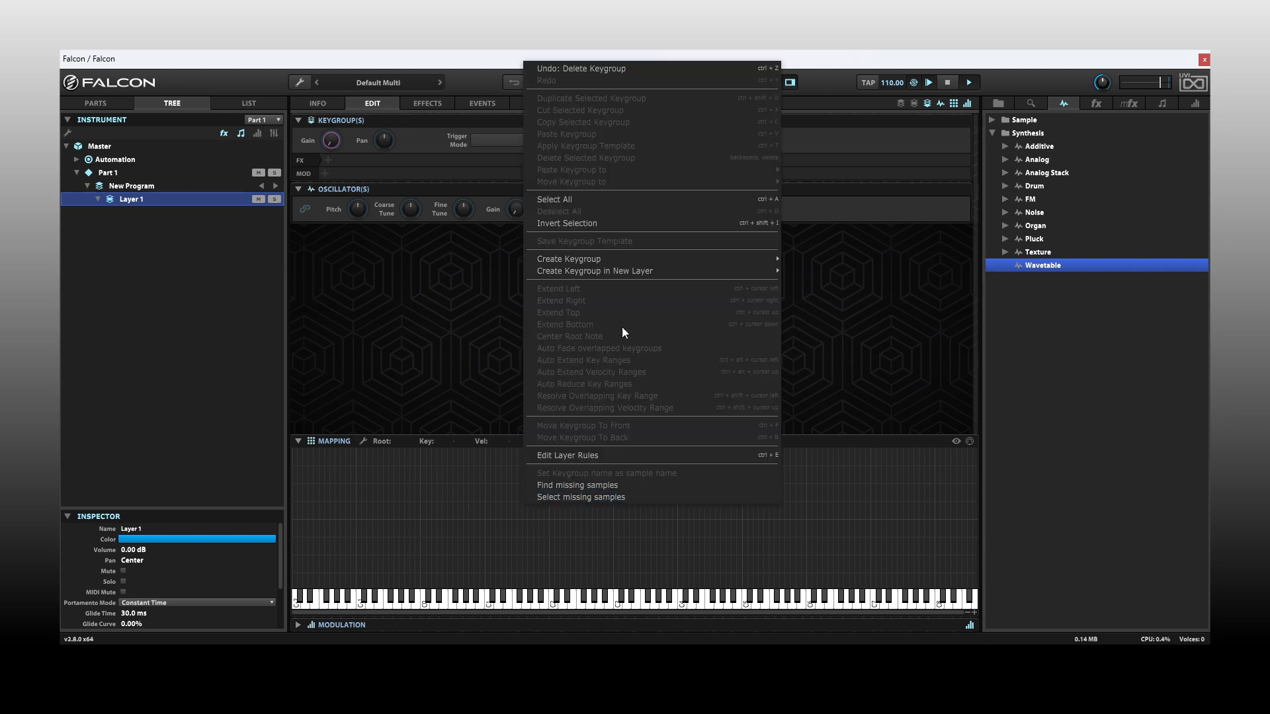
{"action": "mouse_move", "coordinate": [636, 264]}
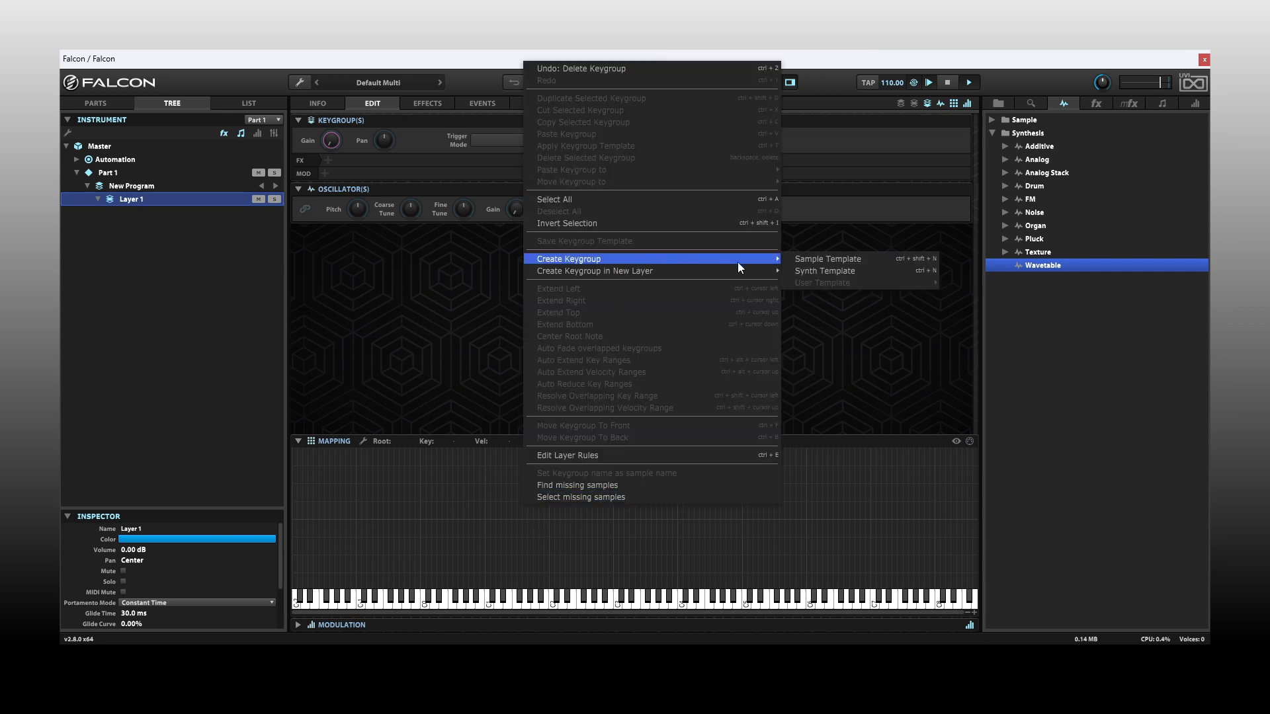
{"action": "left_click", "coordinate": [850, 273]}
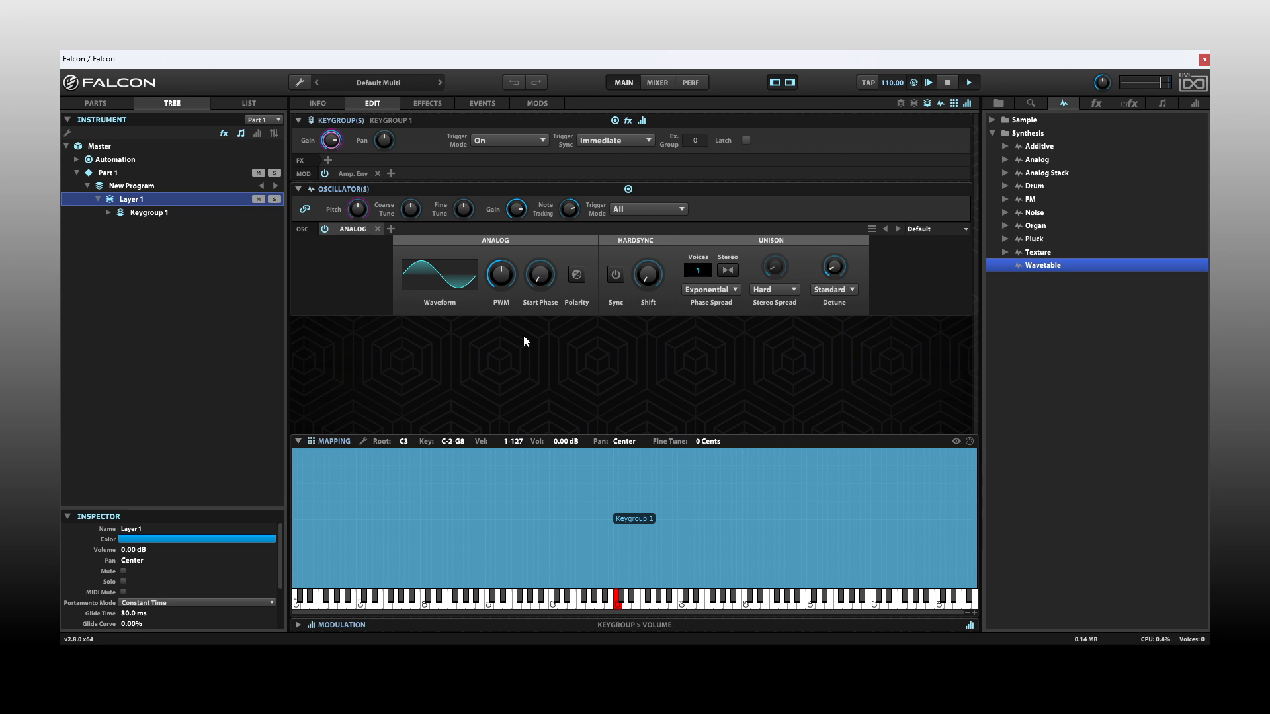
Add a Drum oscillator to Keygroup 1 and switch between the Analog and Drum oscillators in the editor.
{"action": "left_click", "coordinate": [391, 230]}
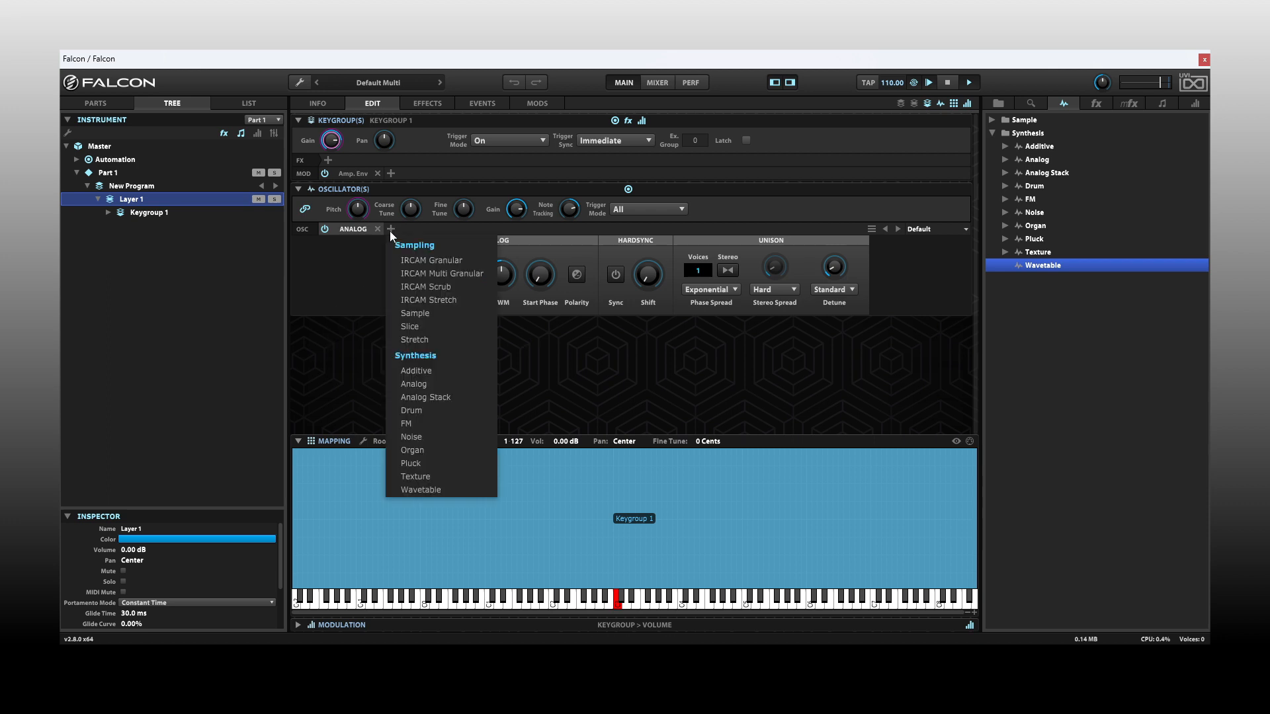
{"action": "left_click", "coordinate": [415, 409]}
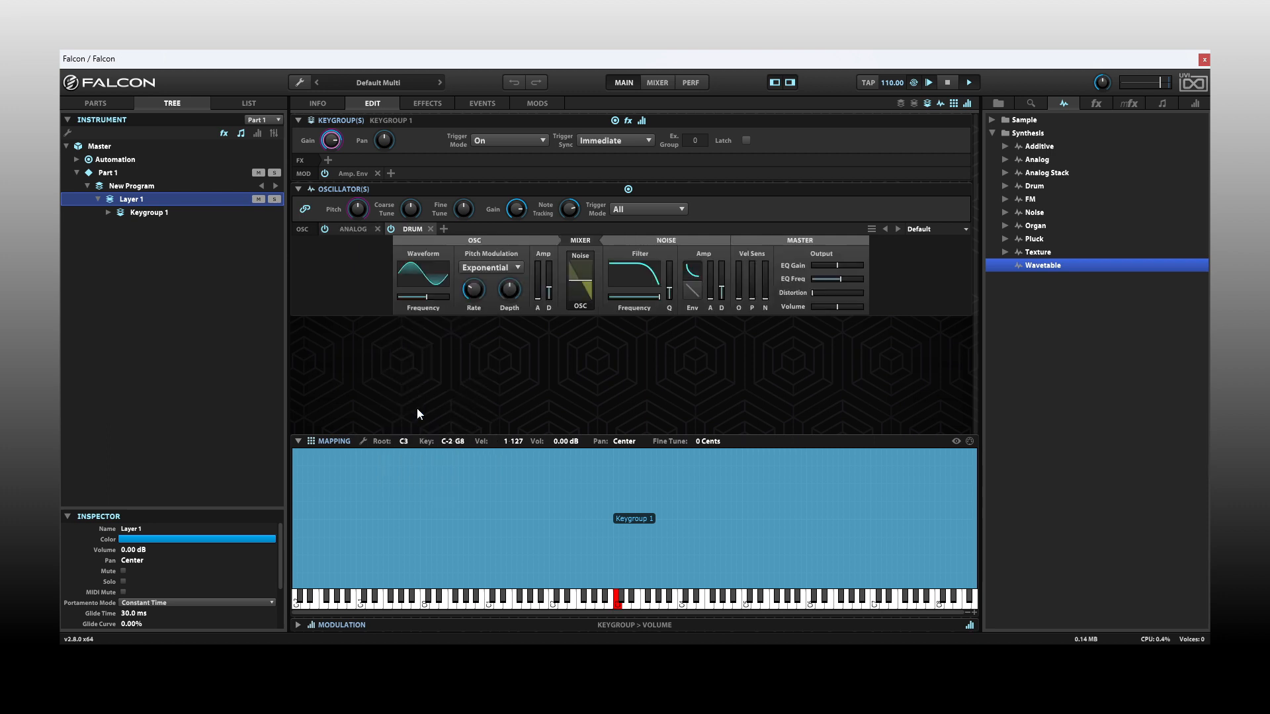
{"action": "left_click", "coordinate": [368, 229]}
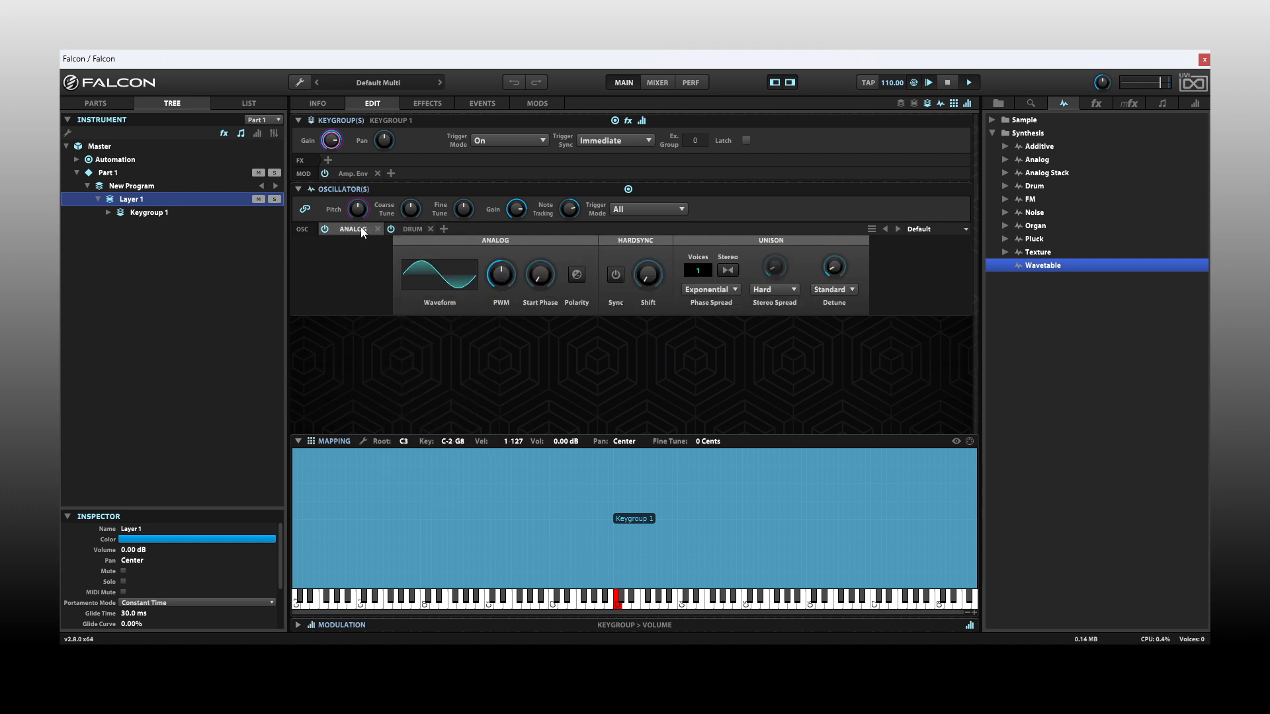
{"action": "left_click", "coordinate": [410, 230]}
{"action": "left_click", "coordinate": [360, 229]}
Expand Keygroup 1 in the instrument tree and switch between its Analog and Drum oscillators to view their parameters.
{"action": "left_click", "coordinate": [106, 213]}
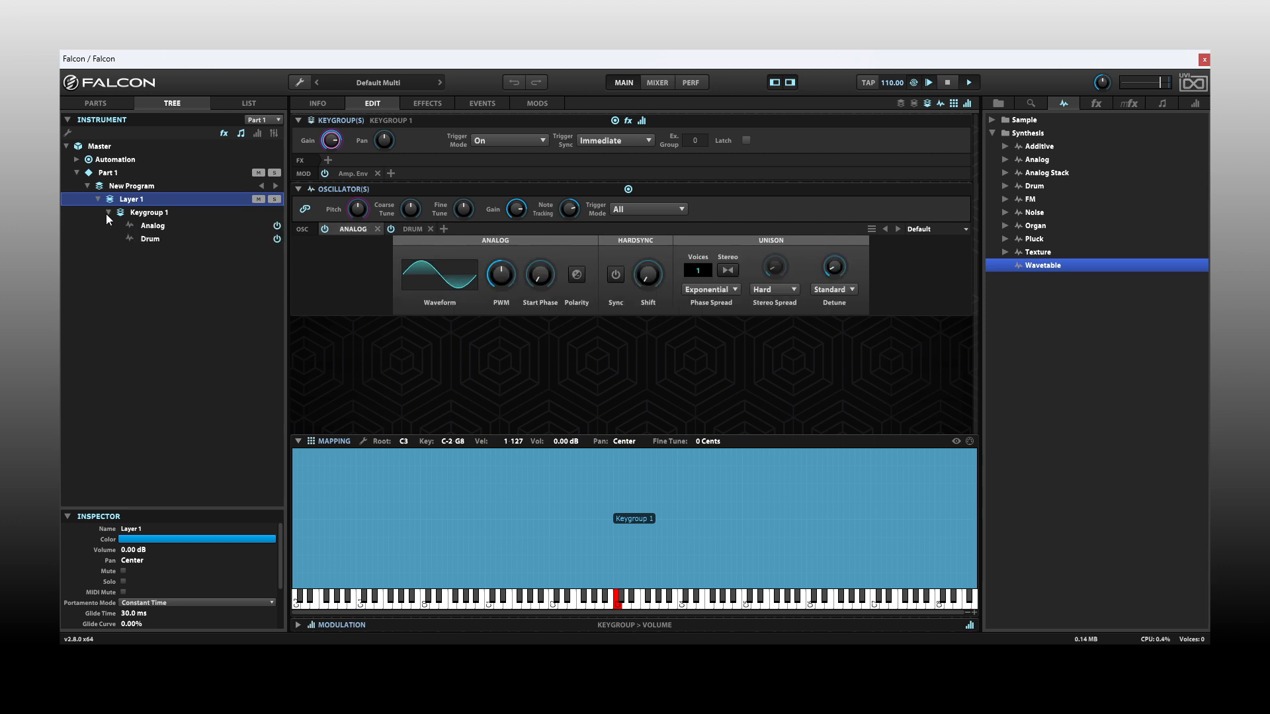
{"action": "left_click", "coordinate": [160, 226]}
{"action": "left_click", "coordinate": [149, 240]}
{"action": "left_click", "coordinate": [152, 228]}
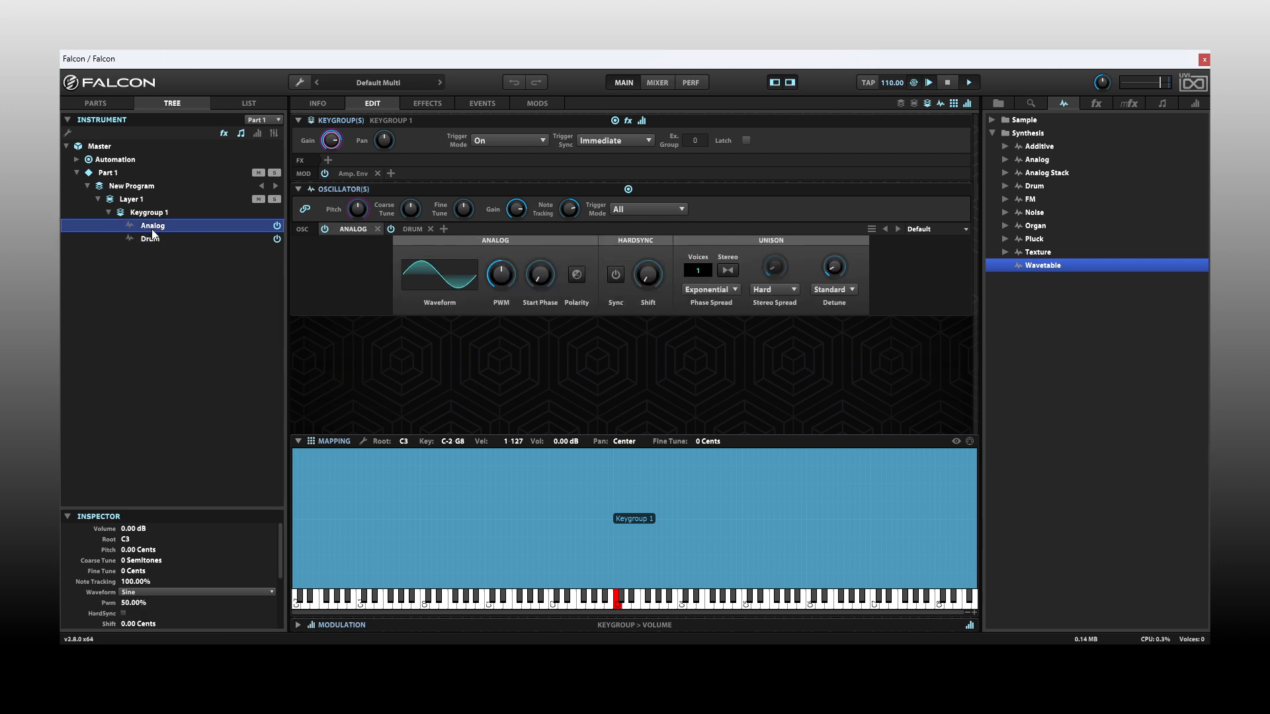
{"action": "left_click", "coordinate": [150, 240]}
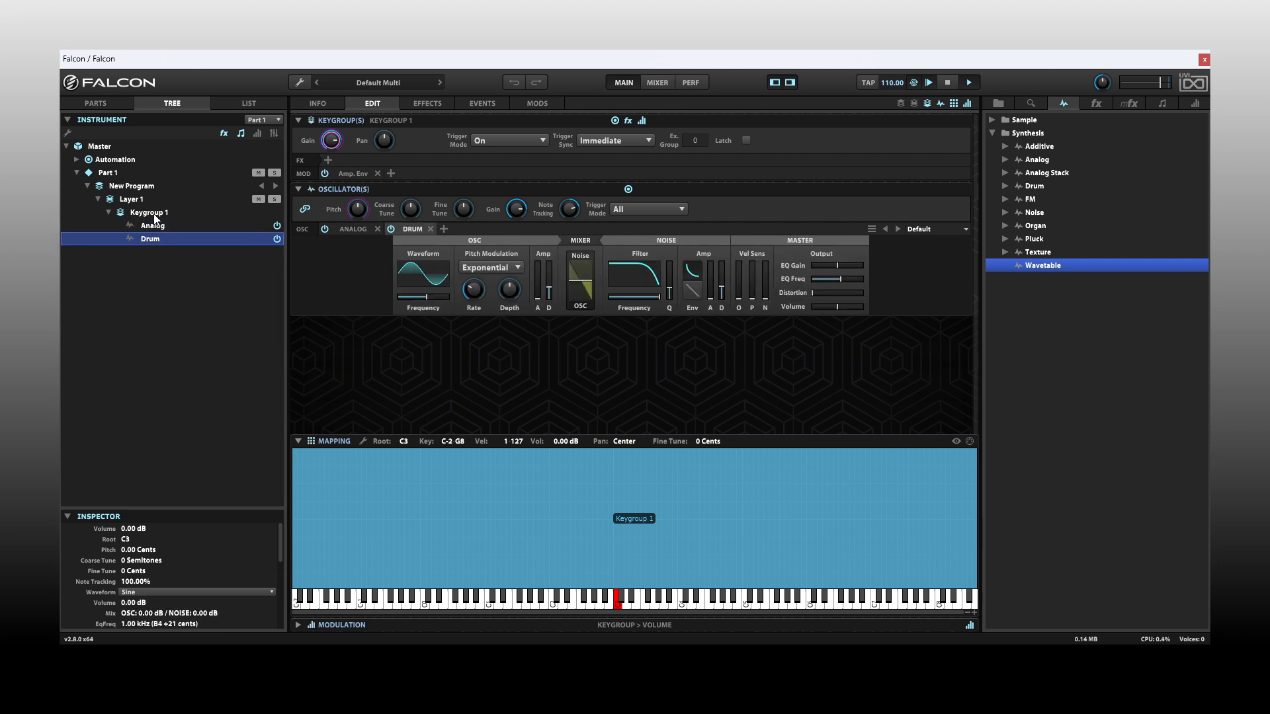
Remove Keygroup 1 through the instrument tree and create a new Analog keygroup directly in the mapping area.
{"action": "right_click", "coordinate": [152, 213]}
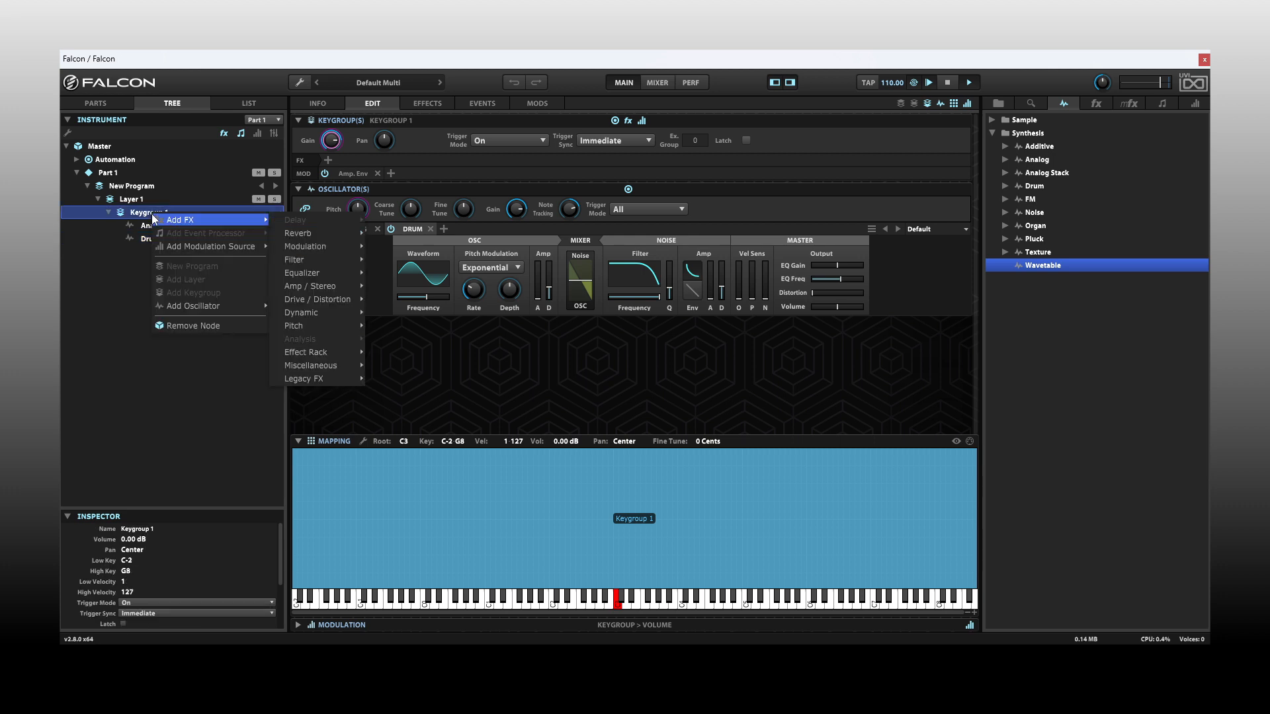
{"action": "left_click", "coordinate": [184, 326]}
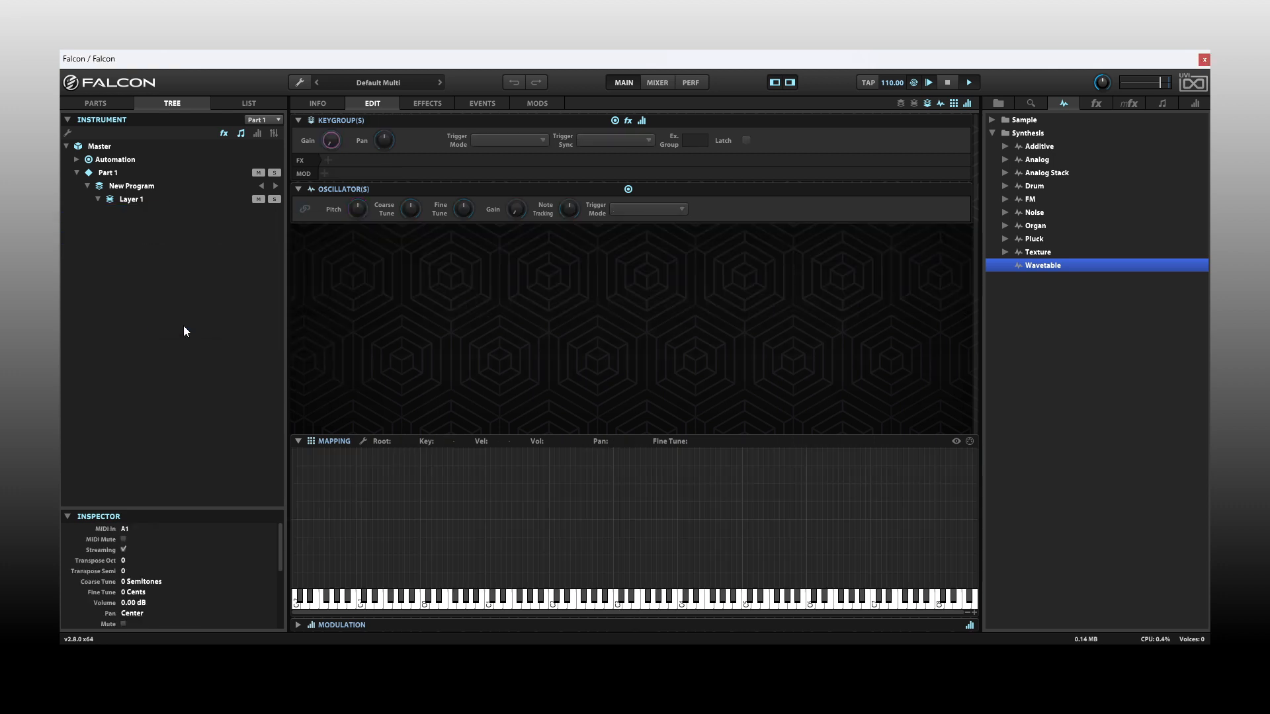
{"action": "double_click", "coordinate": [587, 515]}
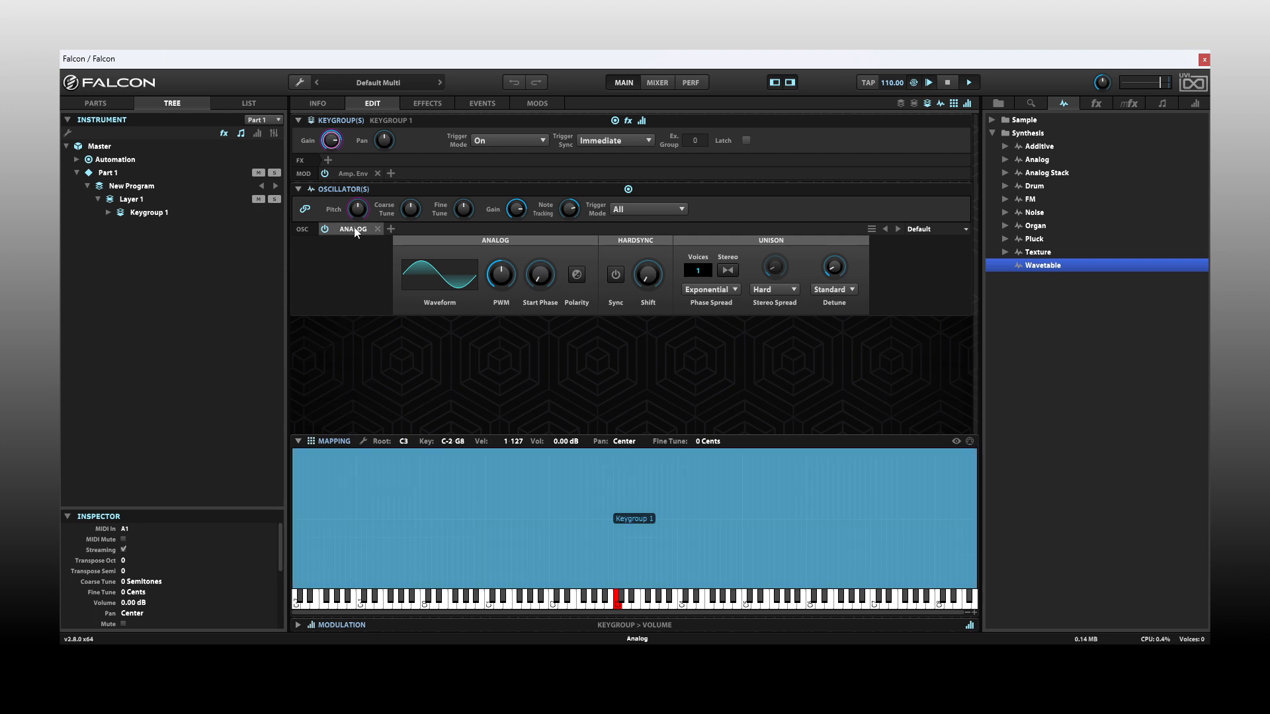
Change the keygroup's Analog oscillator to Pluck and to IRCAM Granular, and remove that oscillator.
{"action": "left_click", "coordinate": [355, 228]}
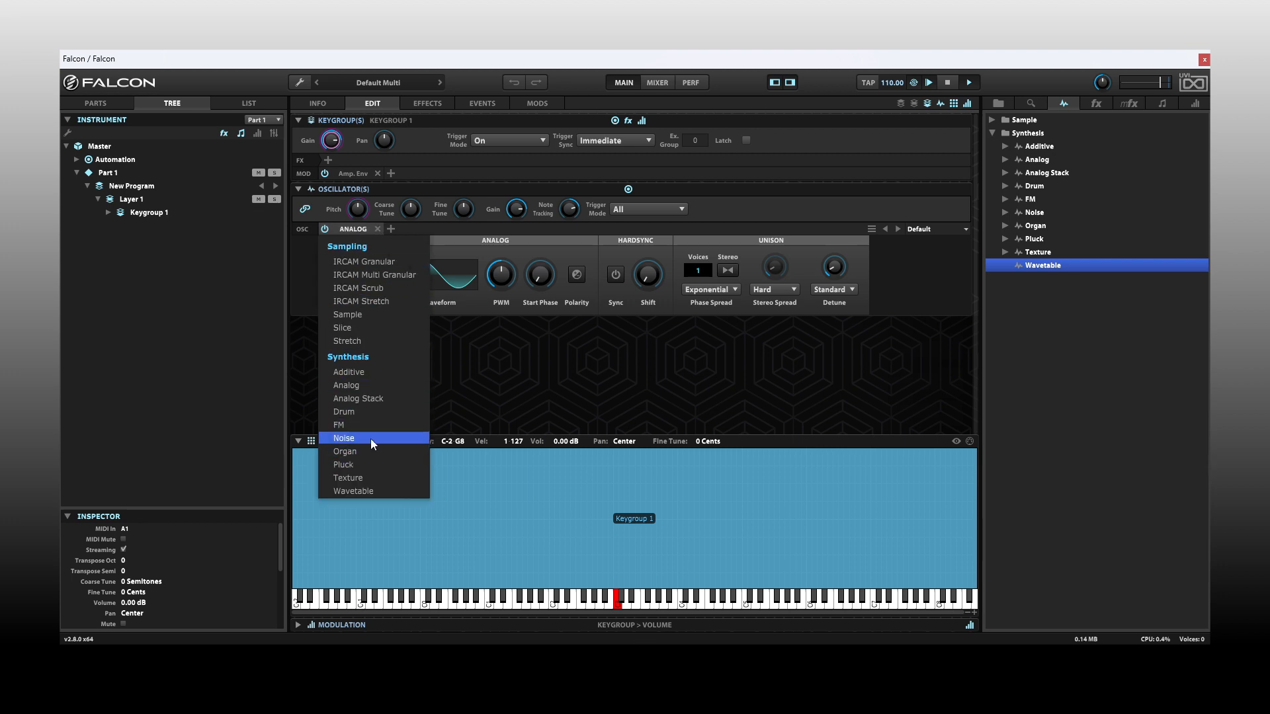
{"action": "left_click", "coordinate": [369, 463]}
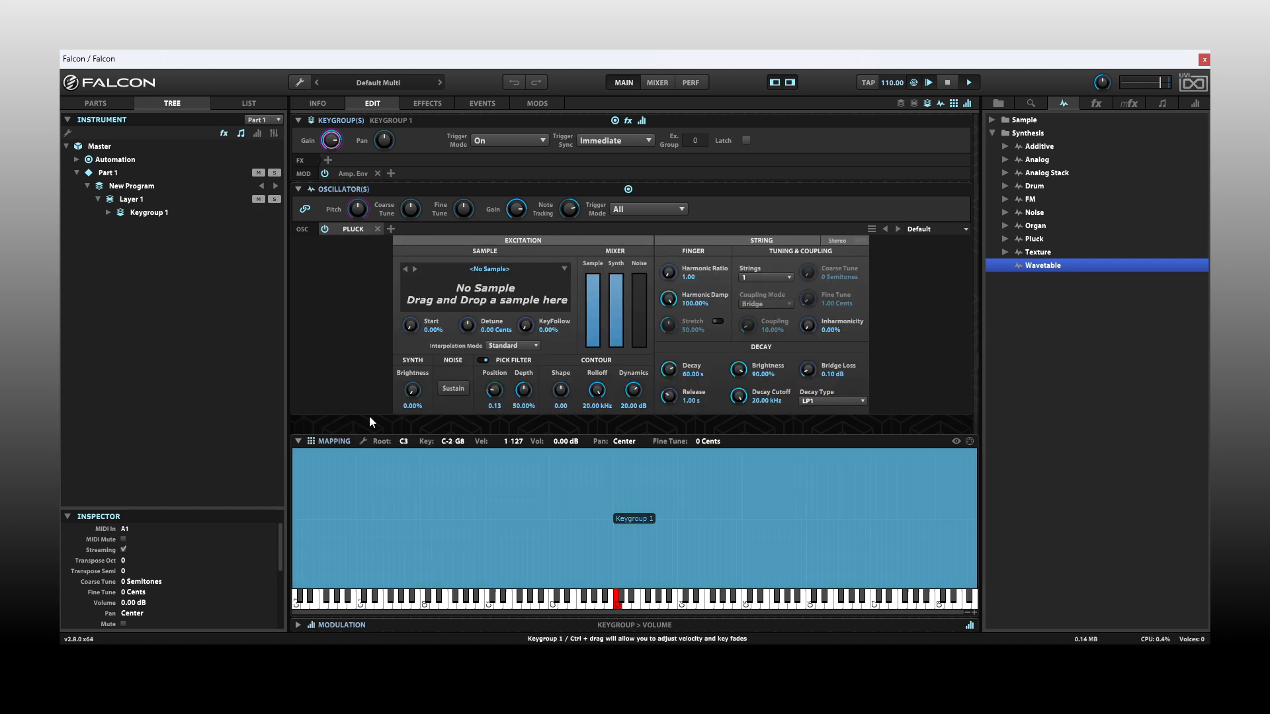
{"action": "left_click", "coordinate": [349, 232]}
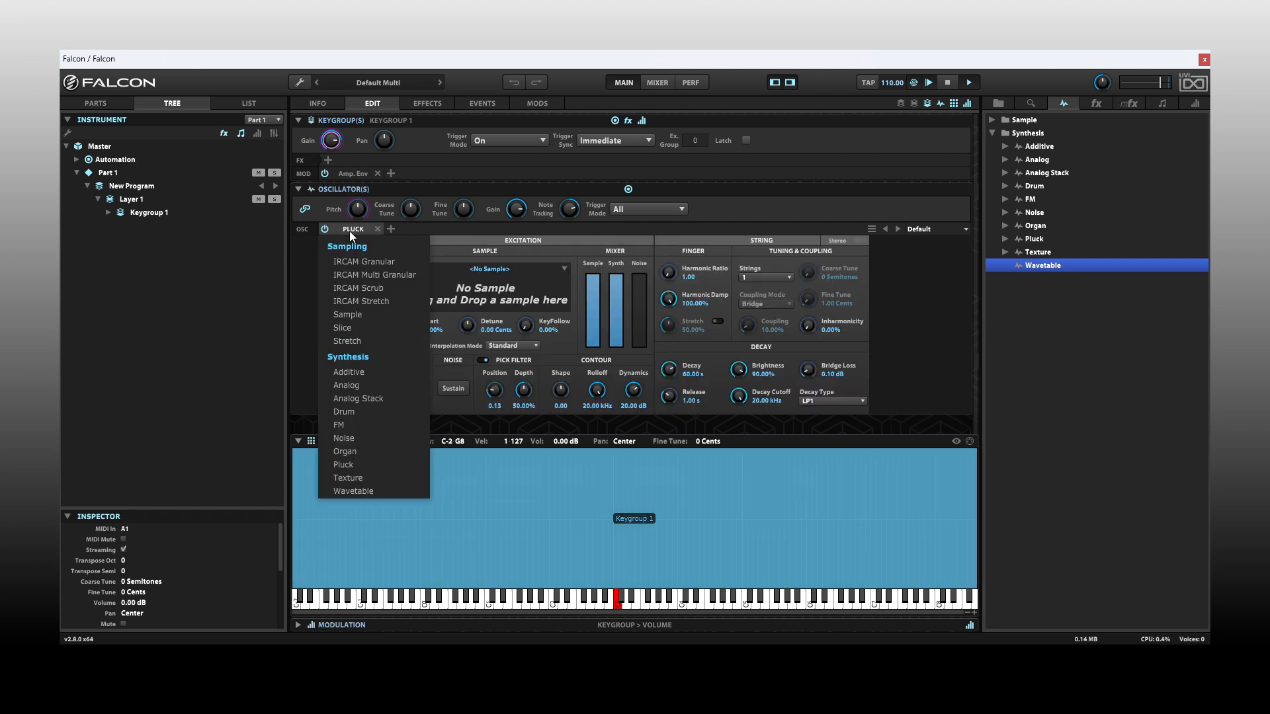
{"action": "left_click", "coordinate": [351, 264]}
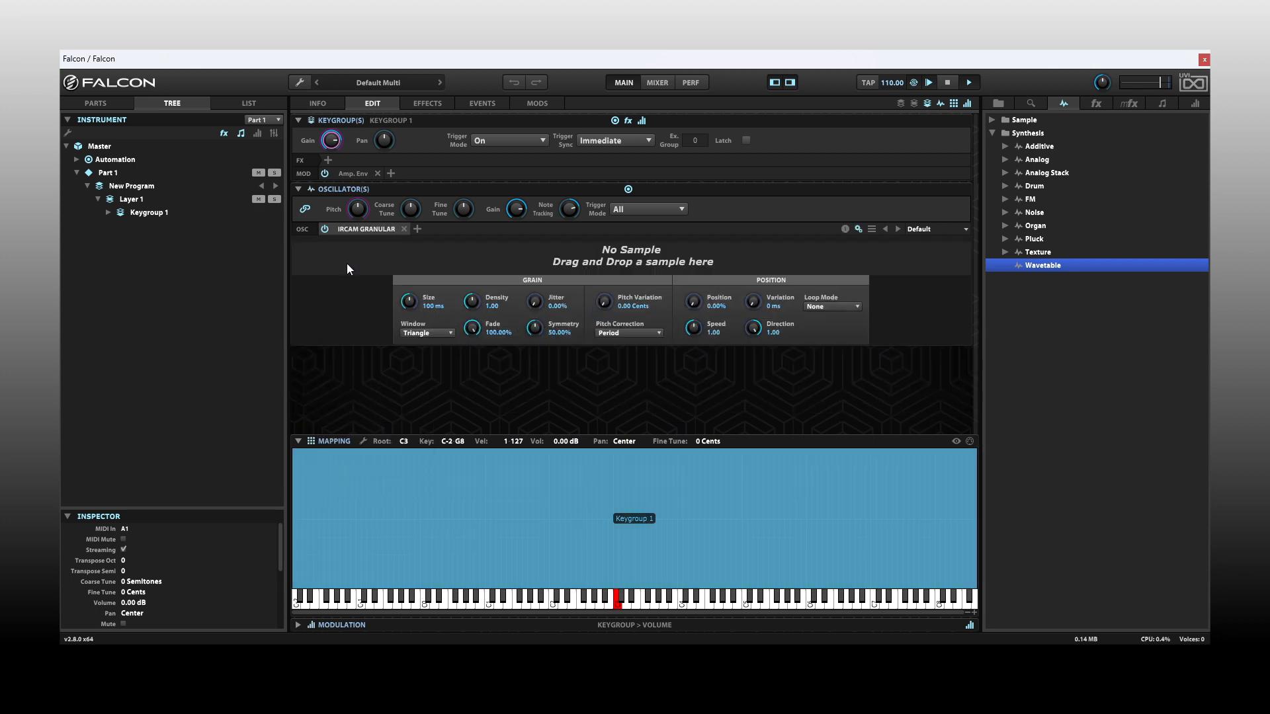
{"action": "left_click", "coordinate": [404, 229]}
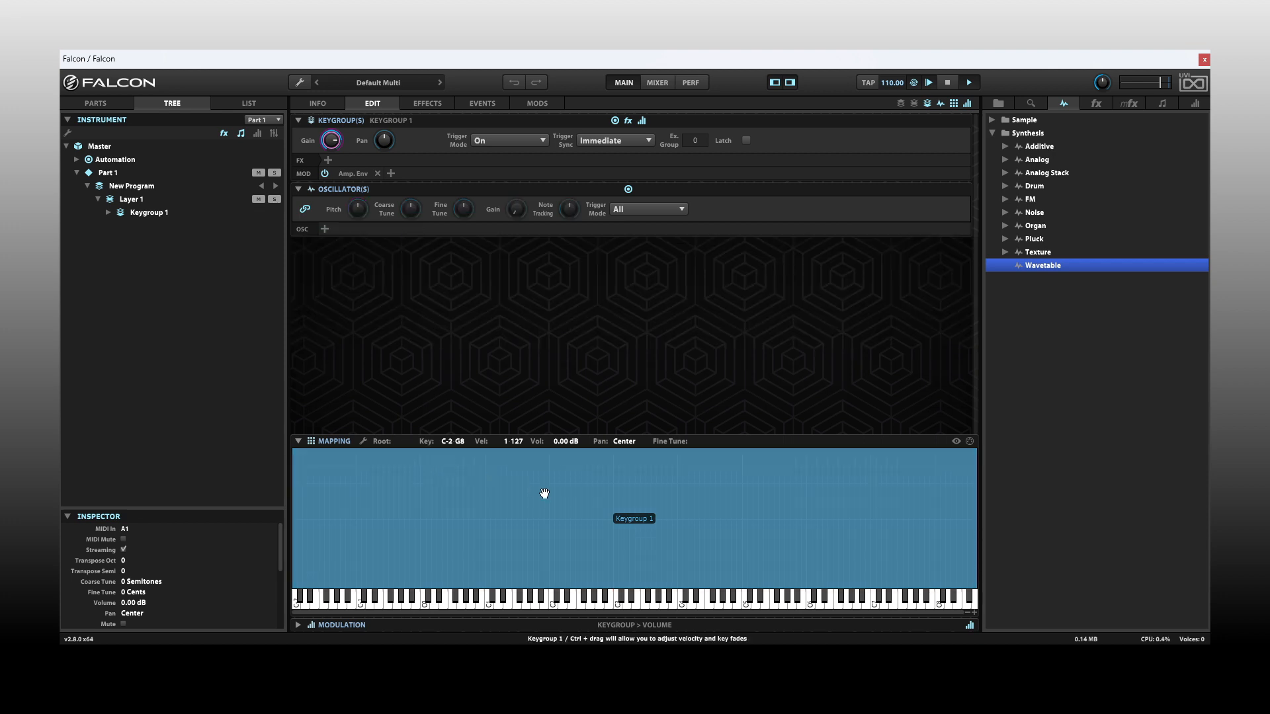
Delete the keygroup without an oscillator and create a new Sample keygroup directly in the mapping area.
{"action": "key", "text": "Delete"}
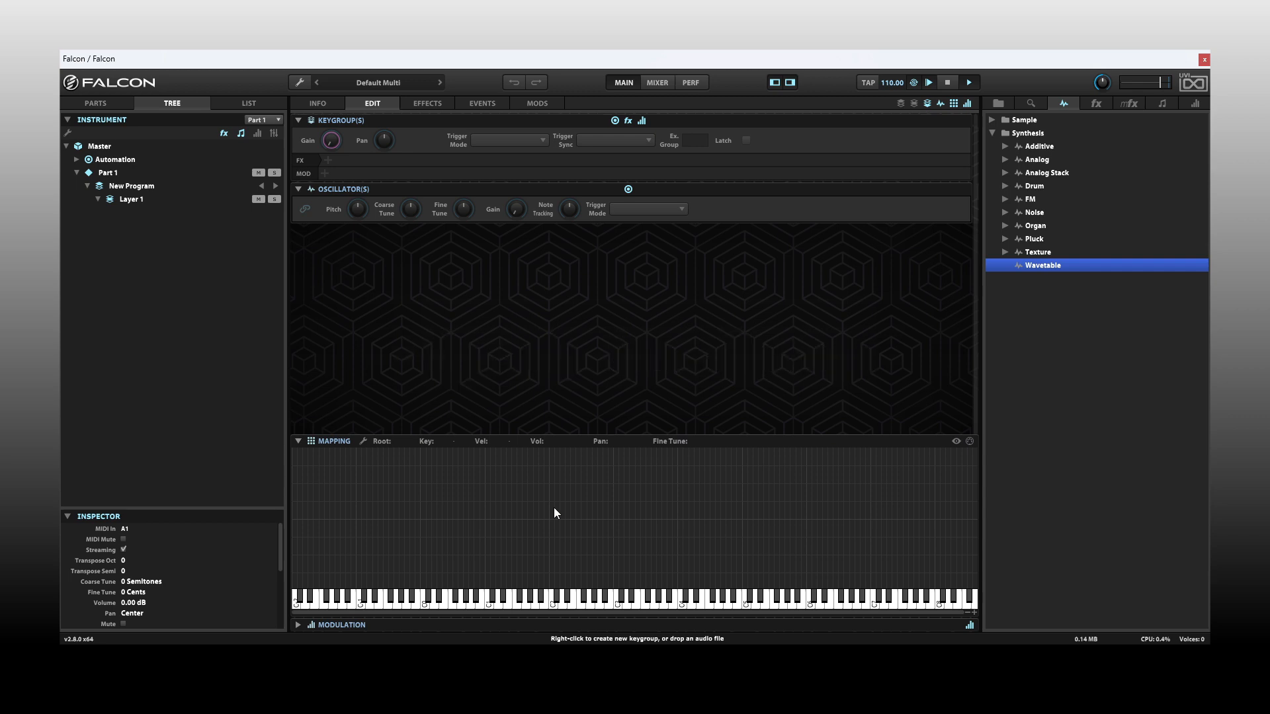
{"action": "double_click", "coordinate": [554, 506]}
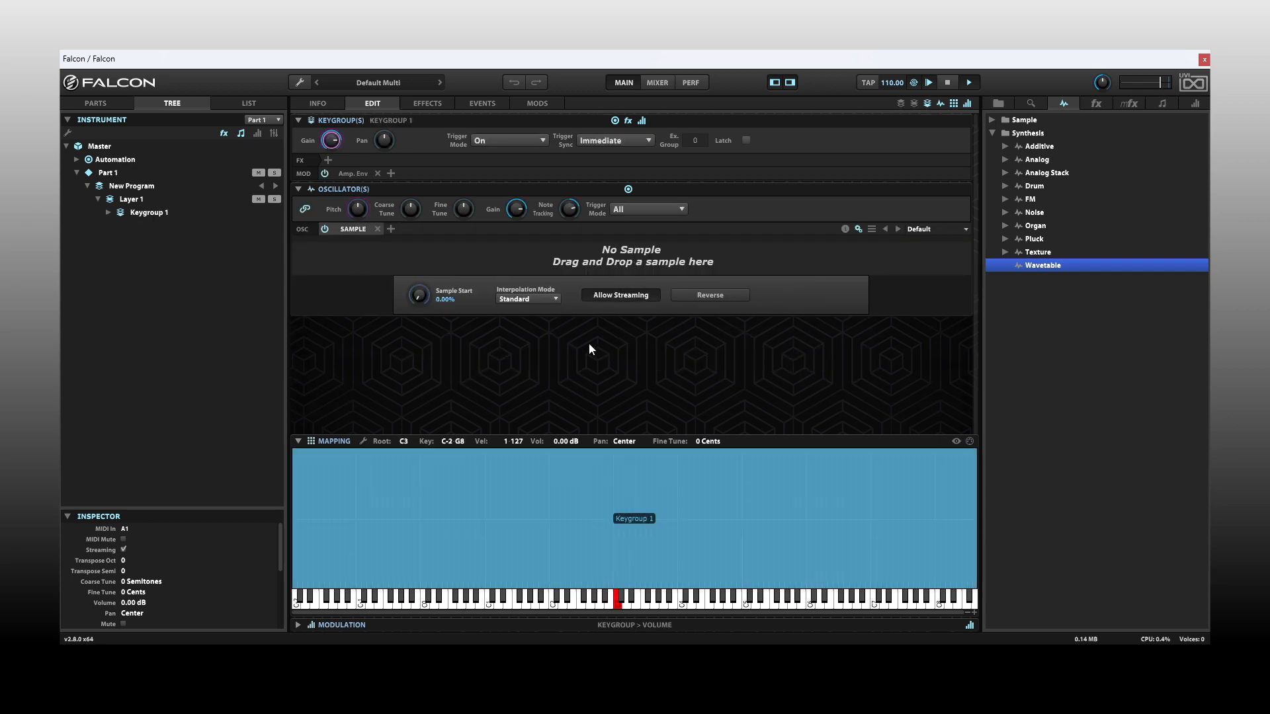
Delete the Sample keygroup and show the file browser with the Music Radar drum samples.
{"action": "key", "text": "Delete"}
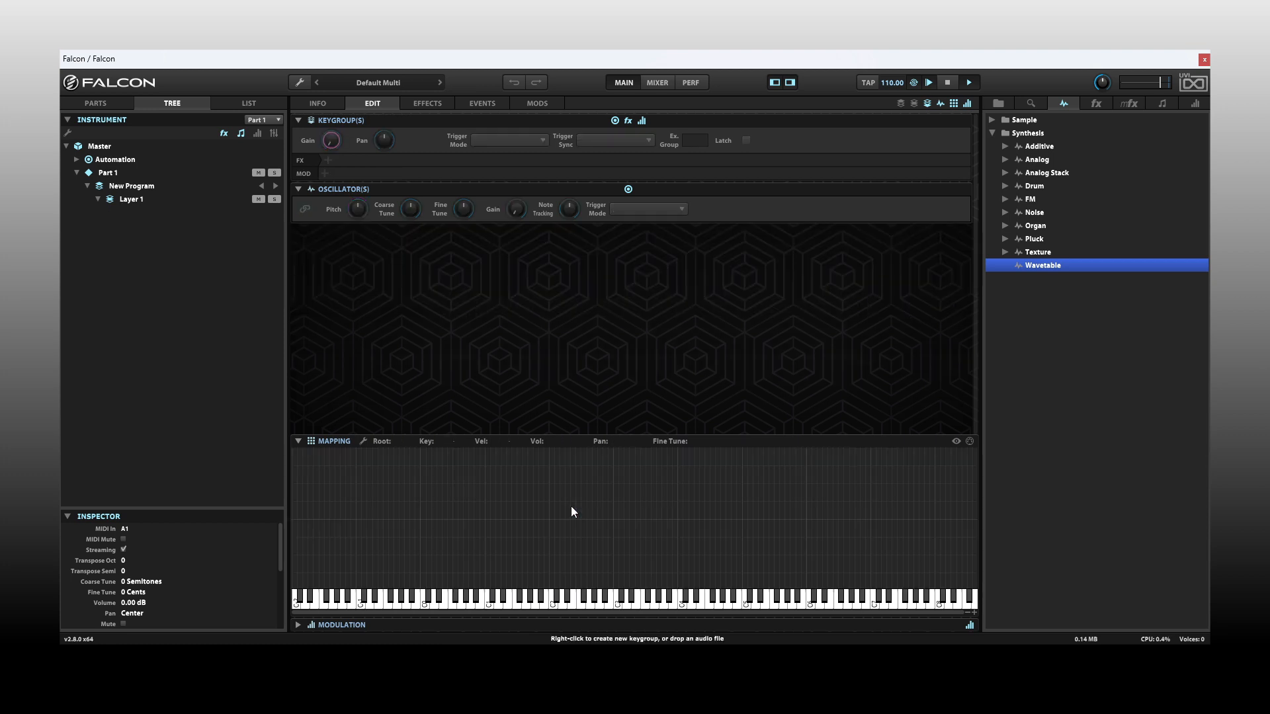
{"action": "left_click", "coordinate": [999, 104]}
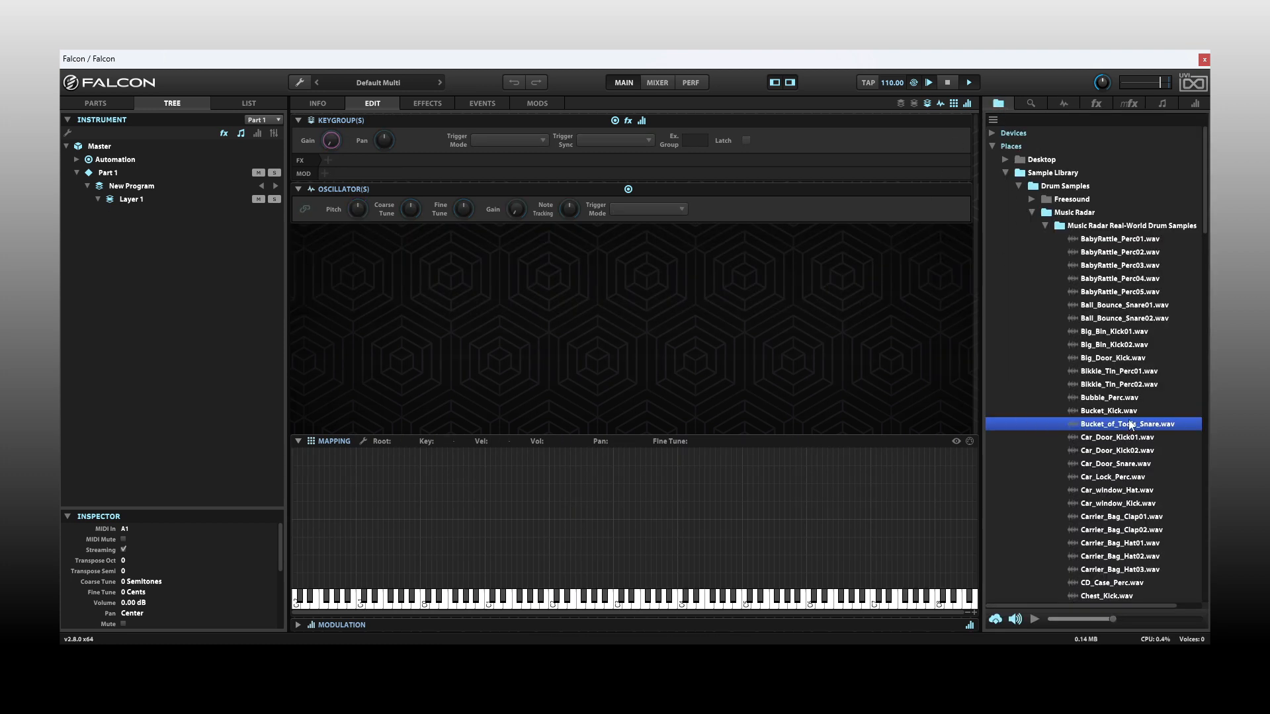
Map Bucket_of_Tools_Snare.wav across the entire key range as a keygroup, and delete that keygroup.
{"action": "left_click_drag", "start_coordinate": [1109, 429], "coordinate": [616, 456]}
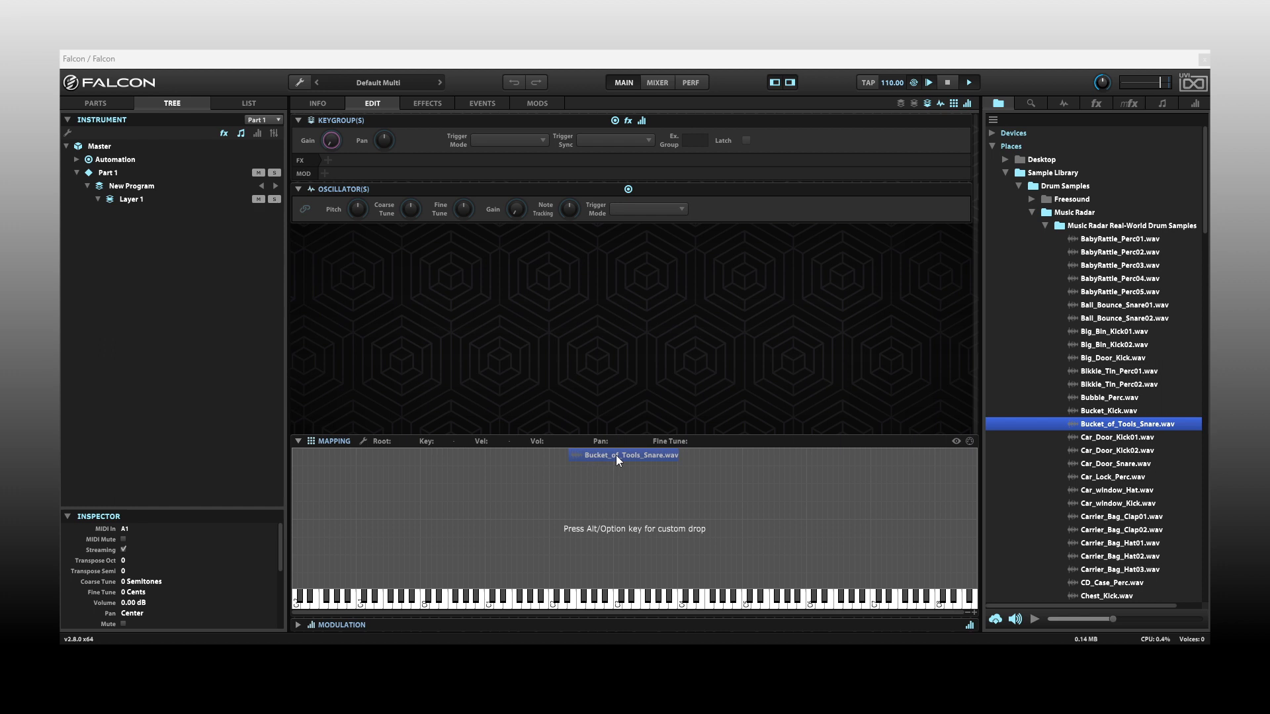
{"action": "left_click_drag", "start_coordinate": [617, 455], "coordinate": [617, 458]}
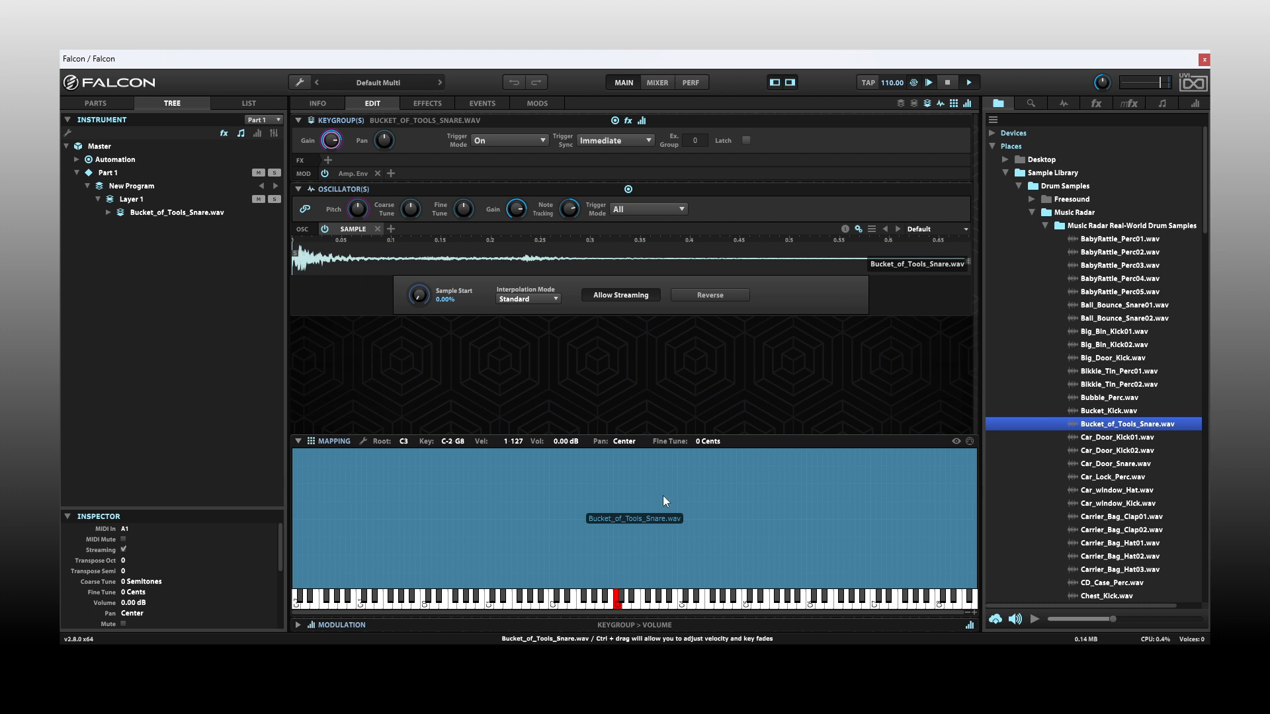
{"action": "key", "text": "Delete"}
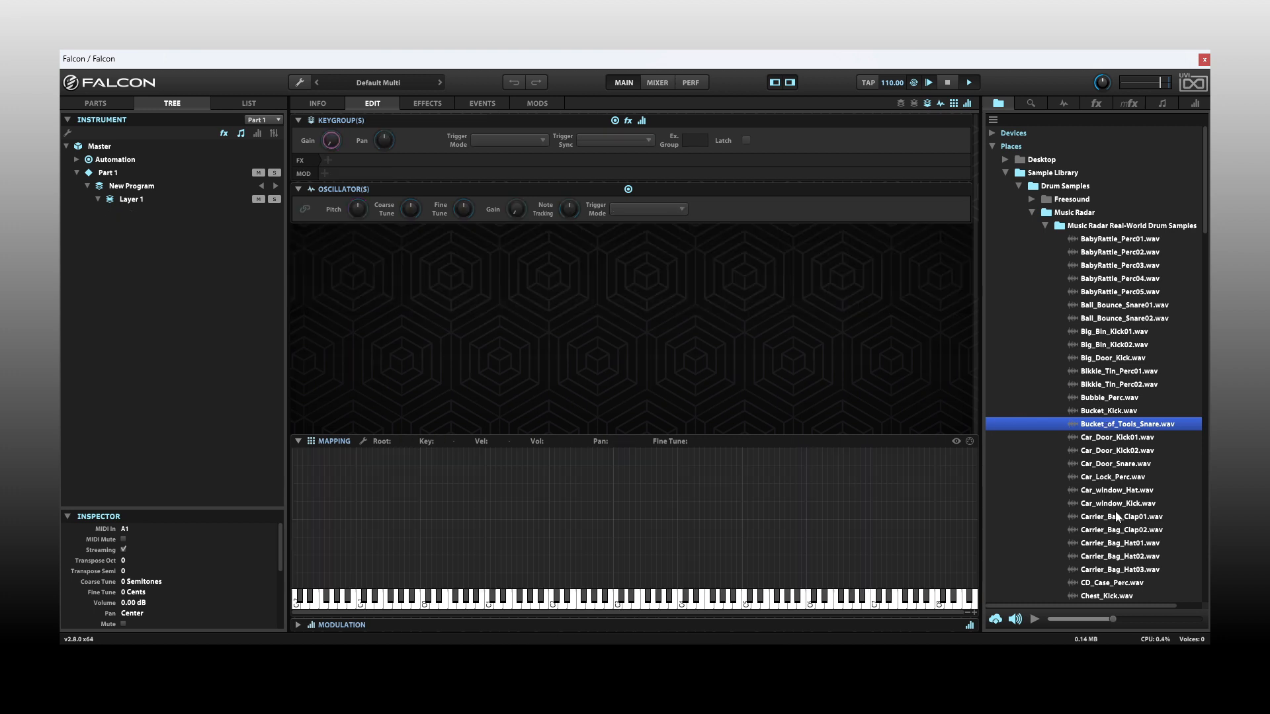
Select the six samples from Bucket_of_Tools_Snare.wav to Car_window_Hat.wav and map them onto C2, stacked by velocity.
{"action": "left_click", "coordinate": [1109, 493], "text": "shift"}
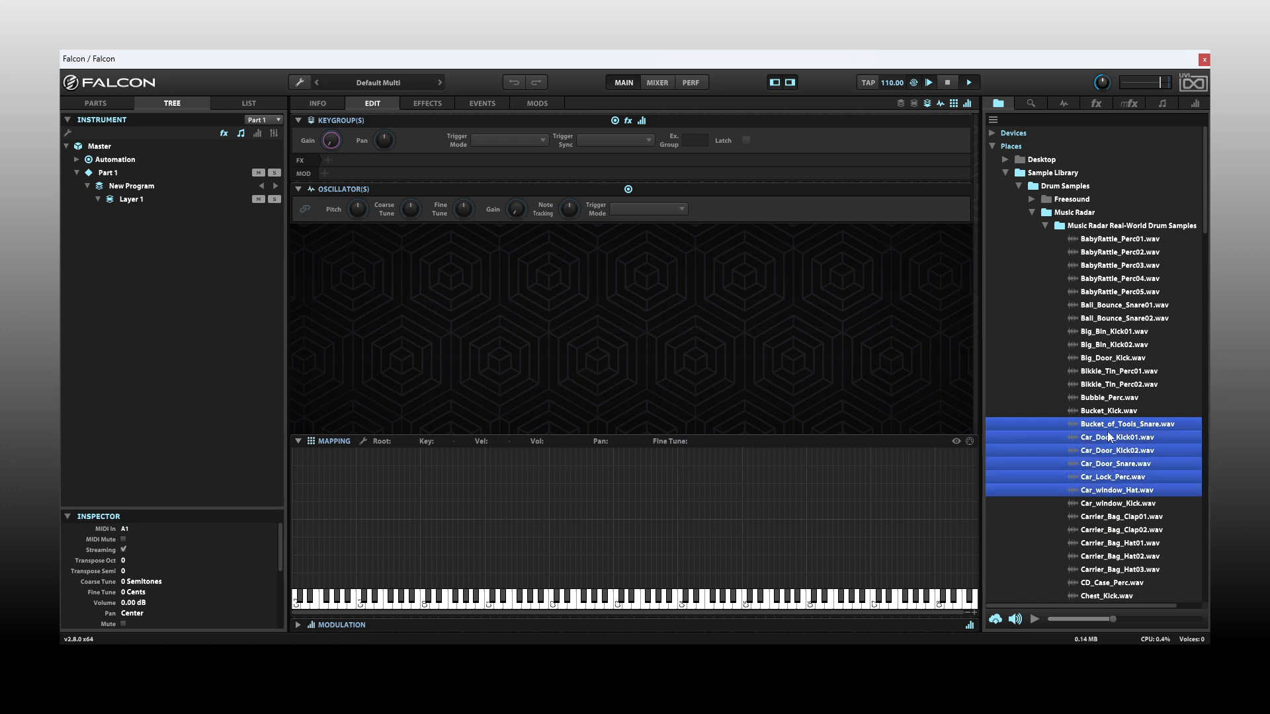
{"action": "left_click_drag", "start_coordinate": [1101, 422], "coordinate": [466, 478]}
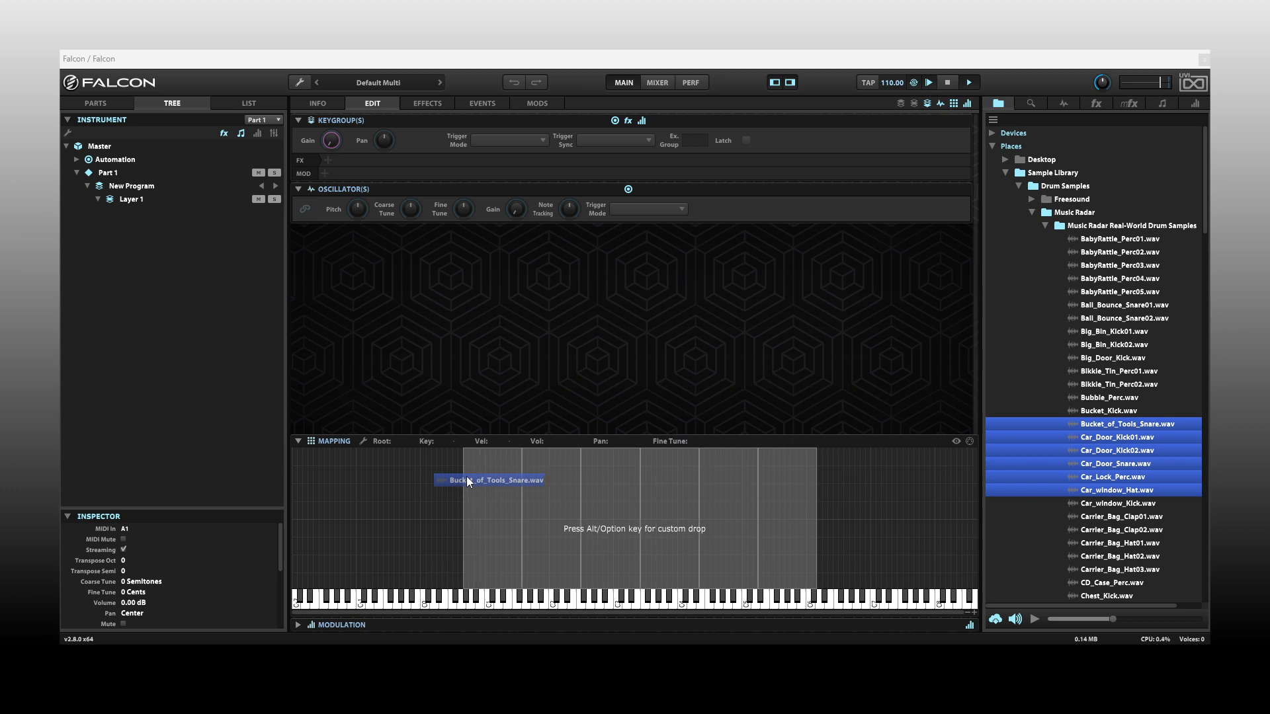
{"action": "left_click_drag", "start_coordinate": [467, 478], "coordinate": [554, 597]}
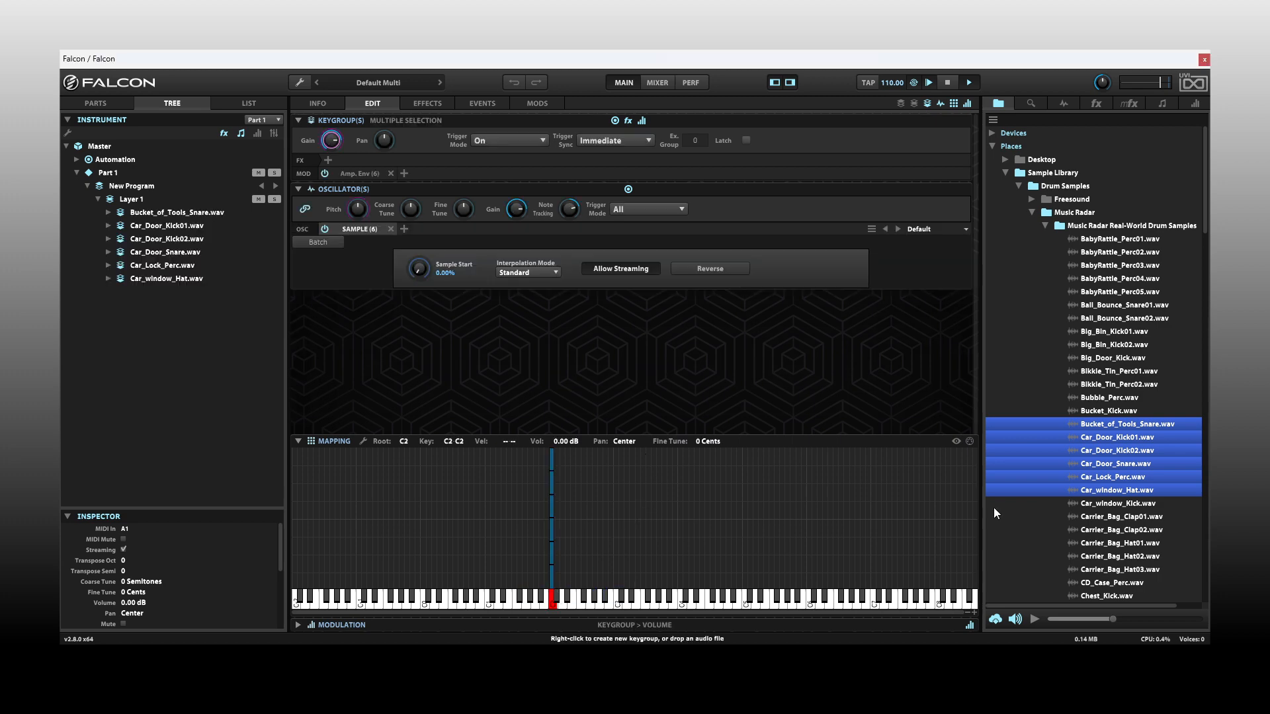
Inspect the velocity-stacked keygroups on C2 one by one, from the lowest velocity range to the highest.
{"action": "left_click", "coordinate": [552, 580]}
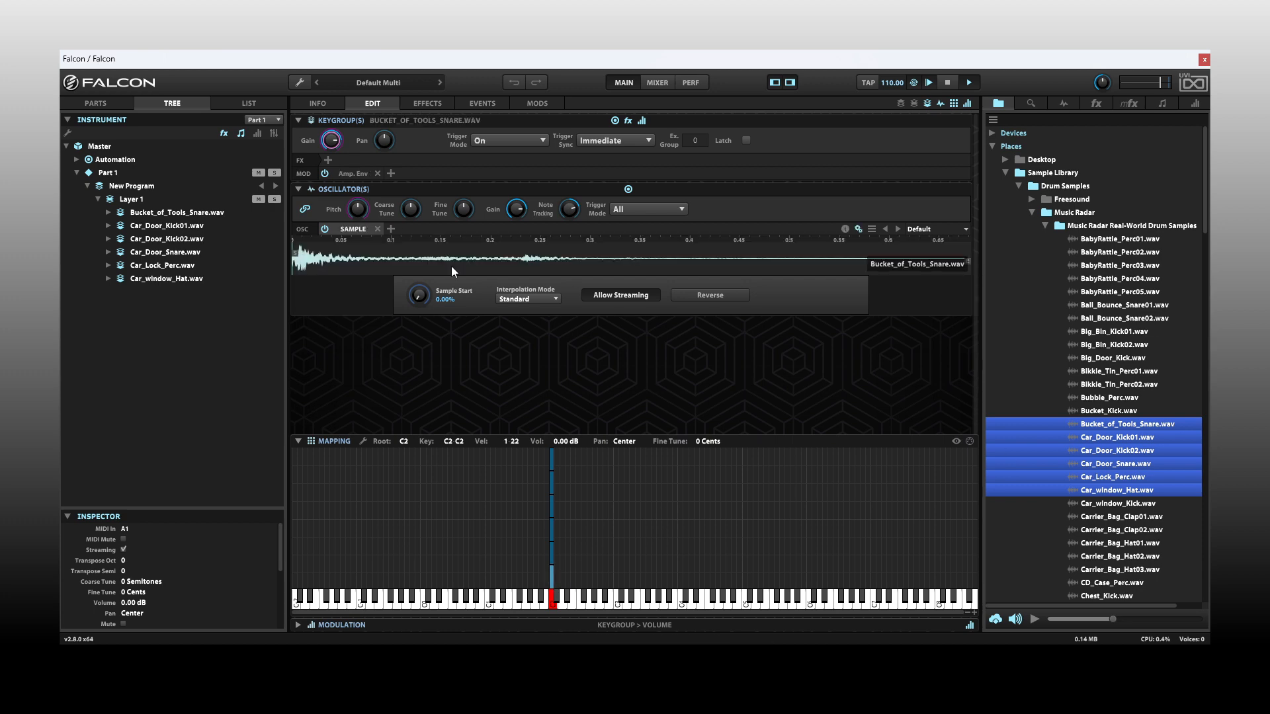
{"action": "left_click", "coordinate": [552, 553]}
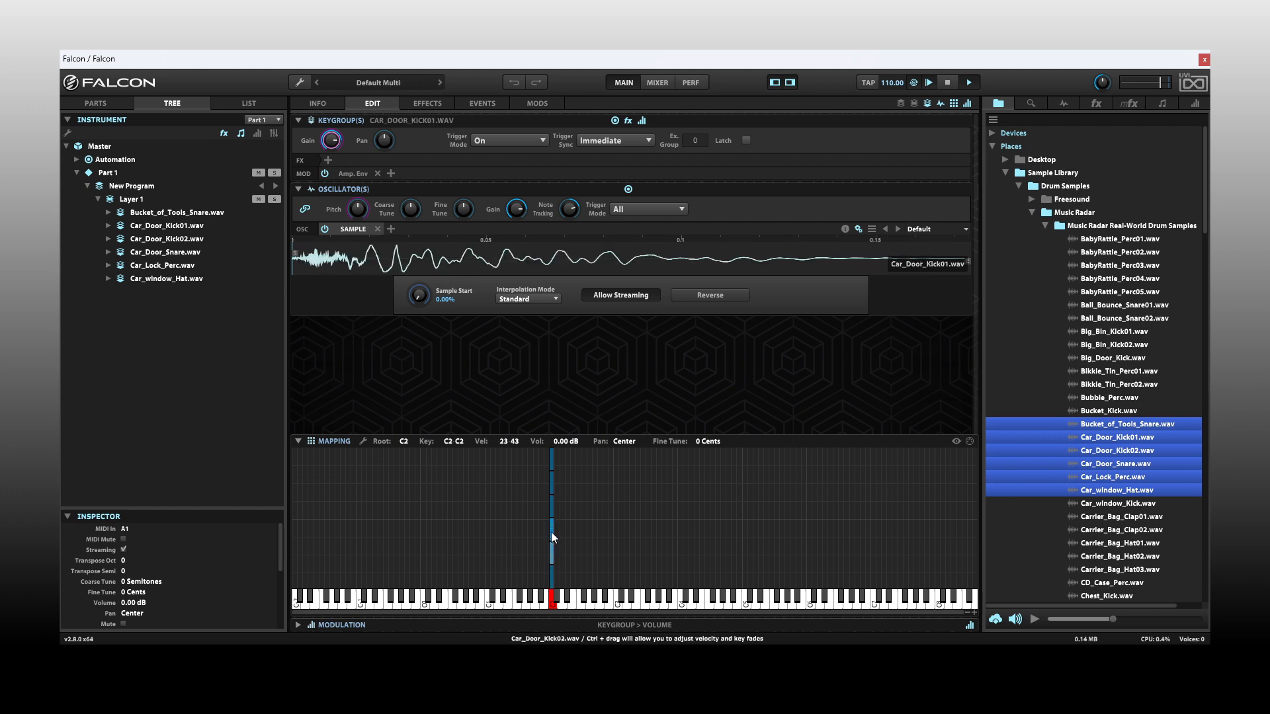
{"action": "left_click", "coordinate": [550, 529]}
{"action": "left_click", "coordinate": [551, 506]}
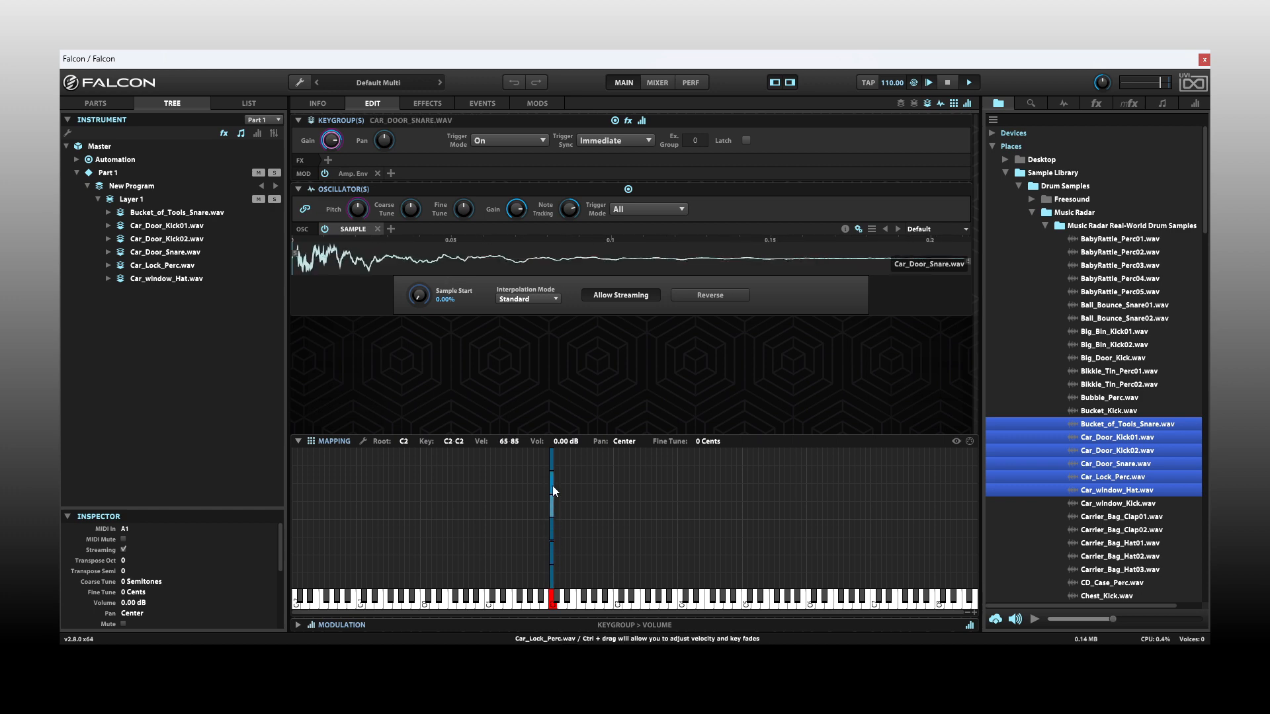
{"action": "left_click", "coordinate": [553, 487]}
{"action": "left_click", "coordinate": [551, 458]}
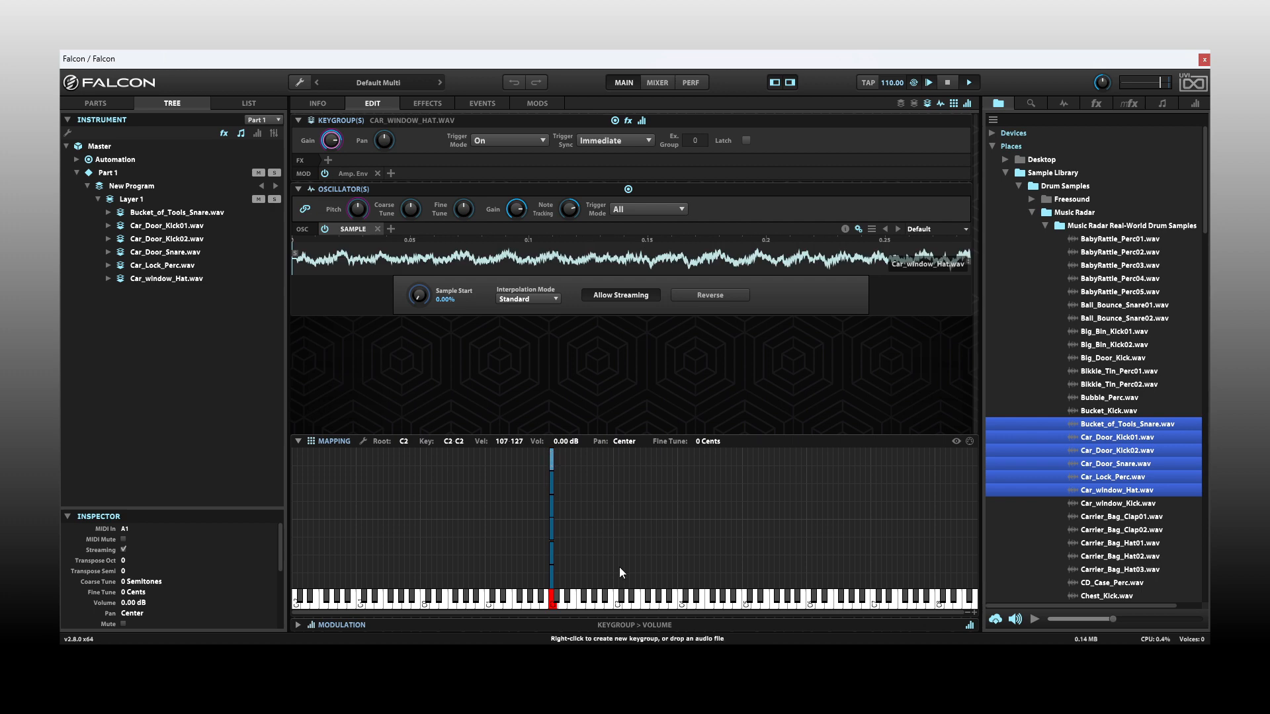
Delete all the velocity-stacked keygroups on C2.
{"action": "left_click_drag", "start_coordinate": [609, 576], "coordinate": [518, 440]}
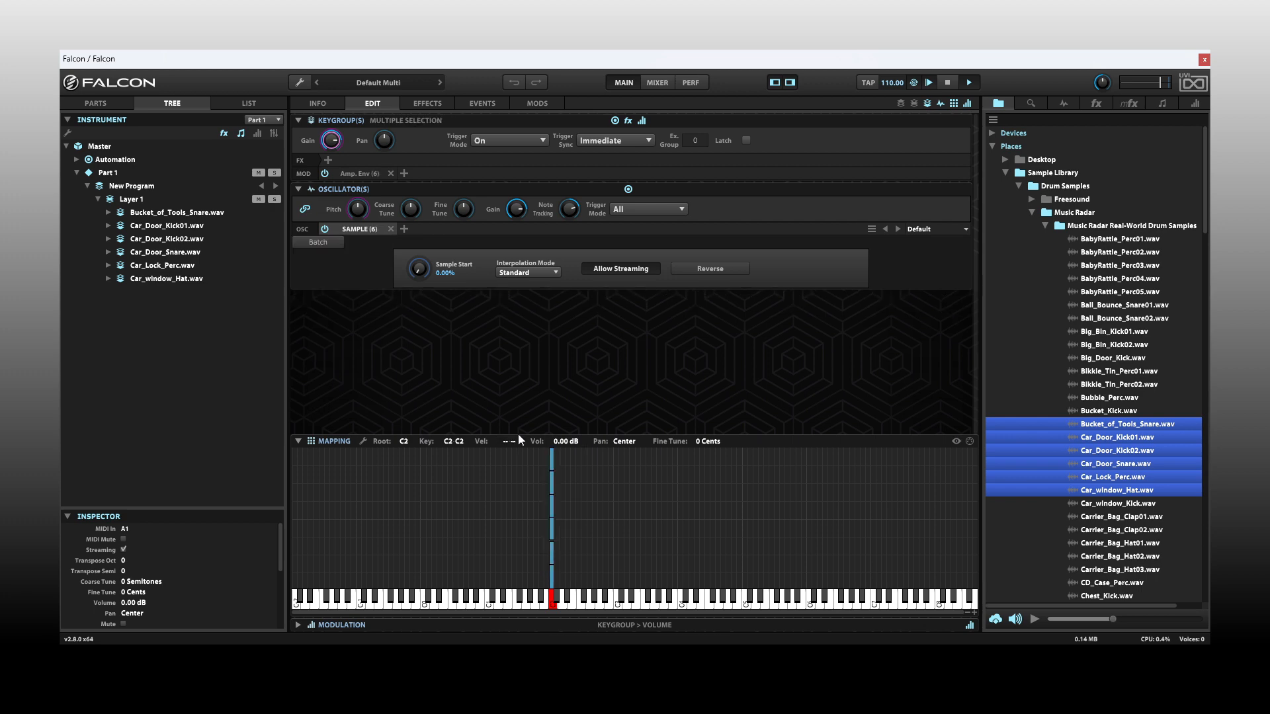
{"action": "key", "text": "Delete"}
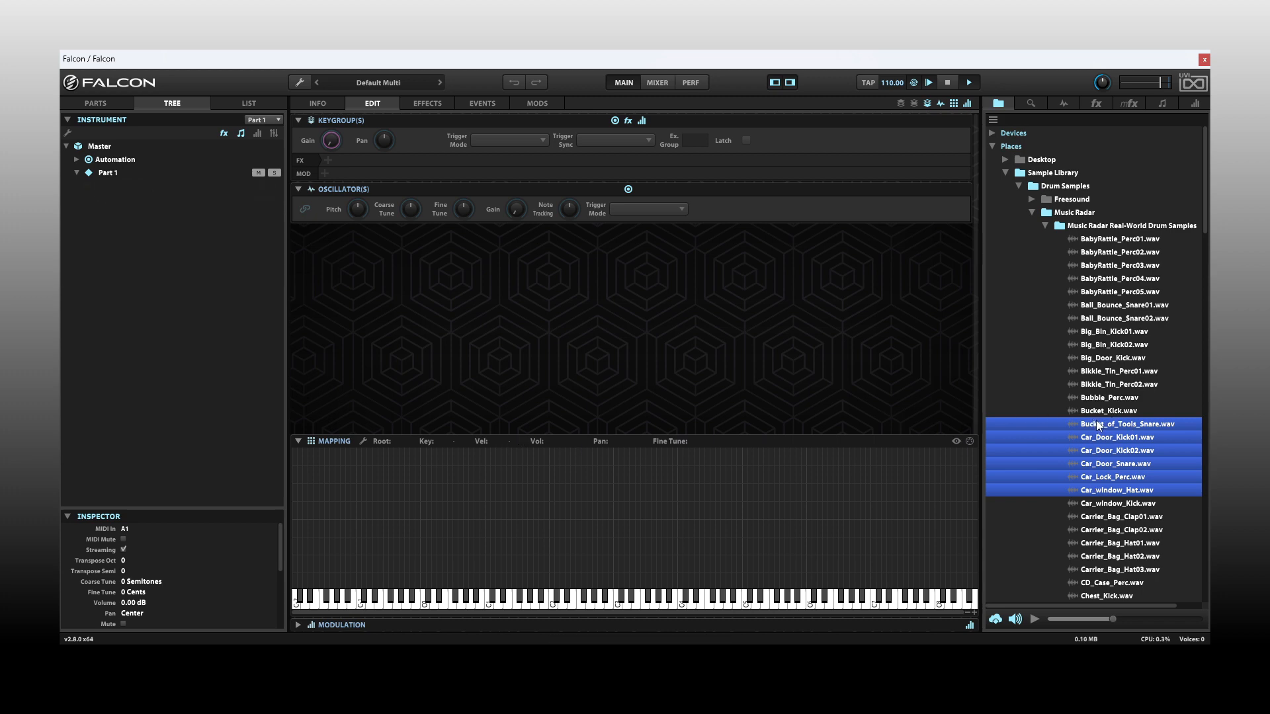
Custom-drop the six selected samples into the mapping area, using the White Keys mapping method and New layer as destination.
{"action": "mouse_move", "coordinate": [1097, 420]}
{"action": "left_mouse_down"}
{"action": "mouse_move", "coordinate": [810, 452]}
{"action": "mouse_move", "coordinate": [495, 460]}
{"action": "left_mouse_up"}
{"action": "key", "text": "alt"}
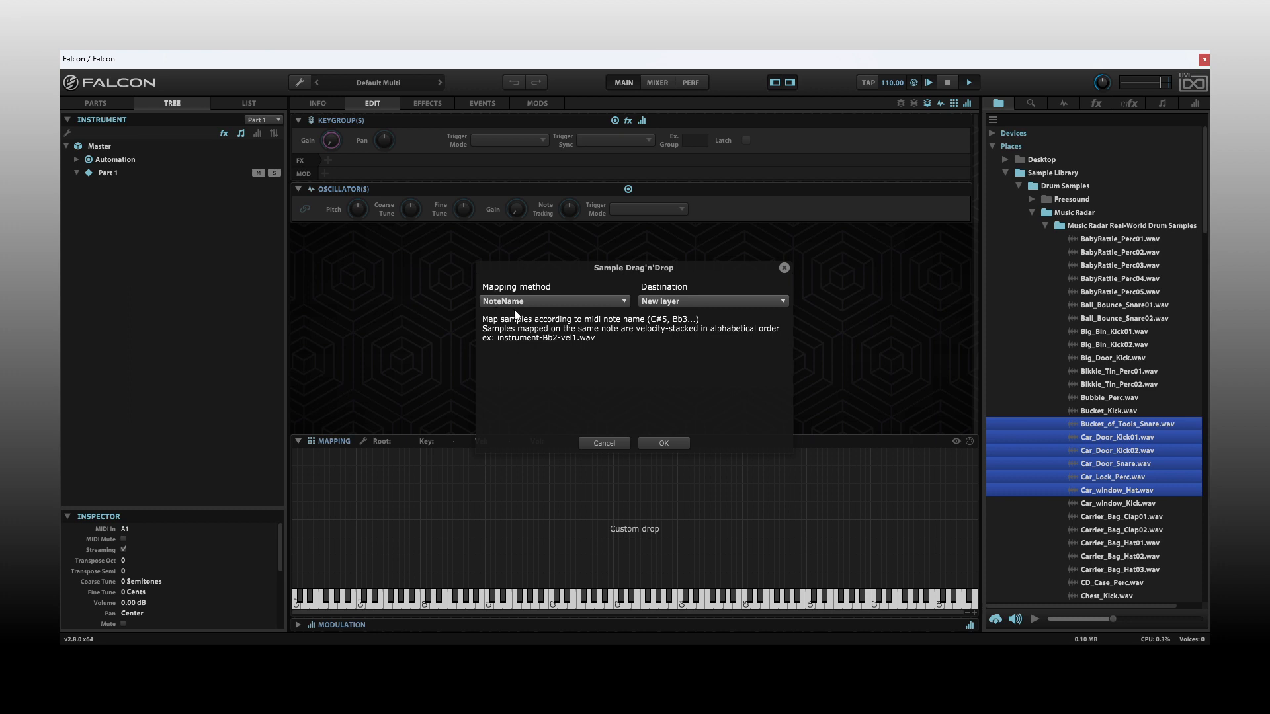
{"action": "left_click", "coordinate": [625, 301]}
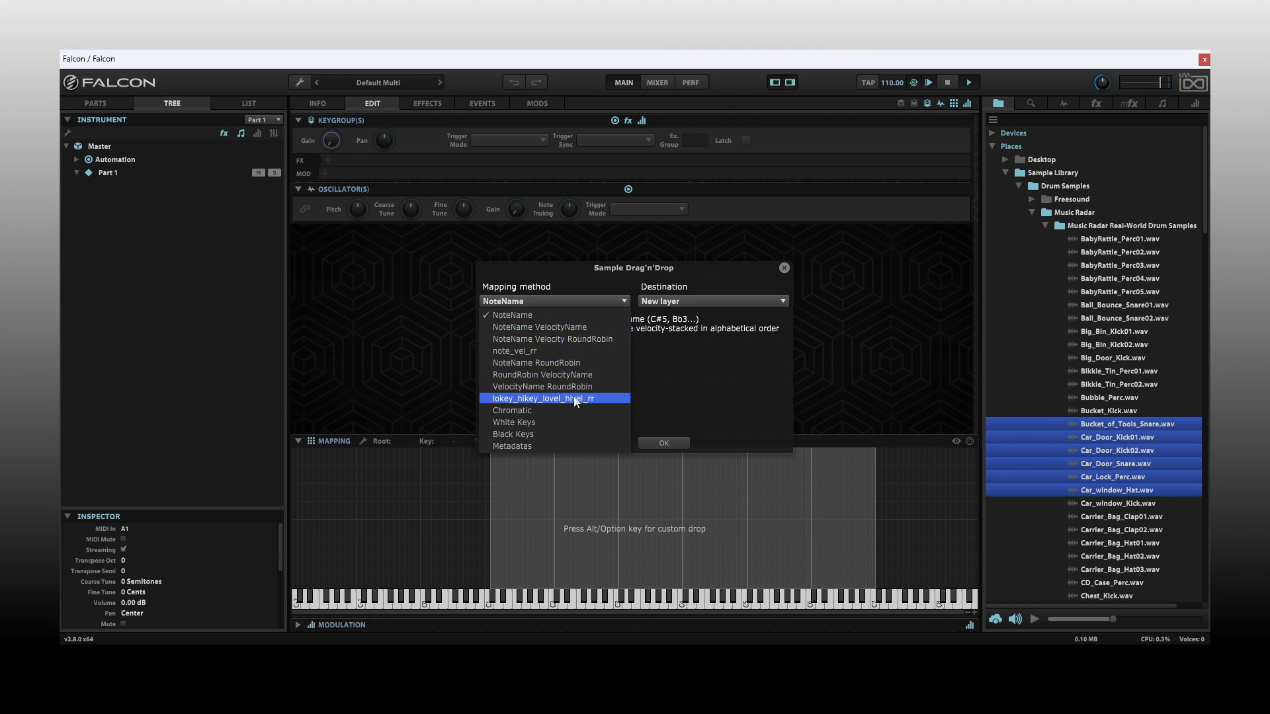
{"action": "left_click", "coordinate": [529, 422]}
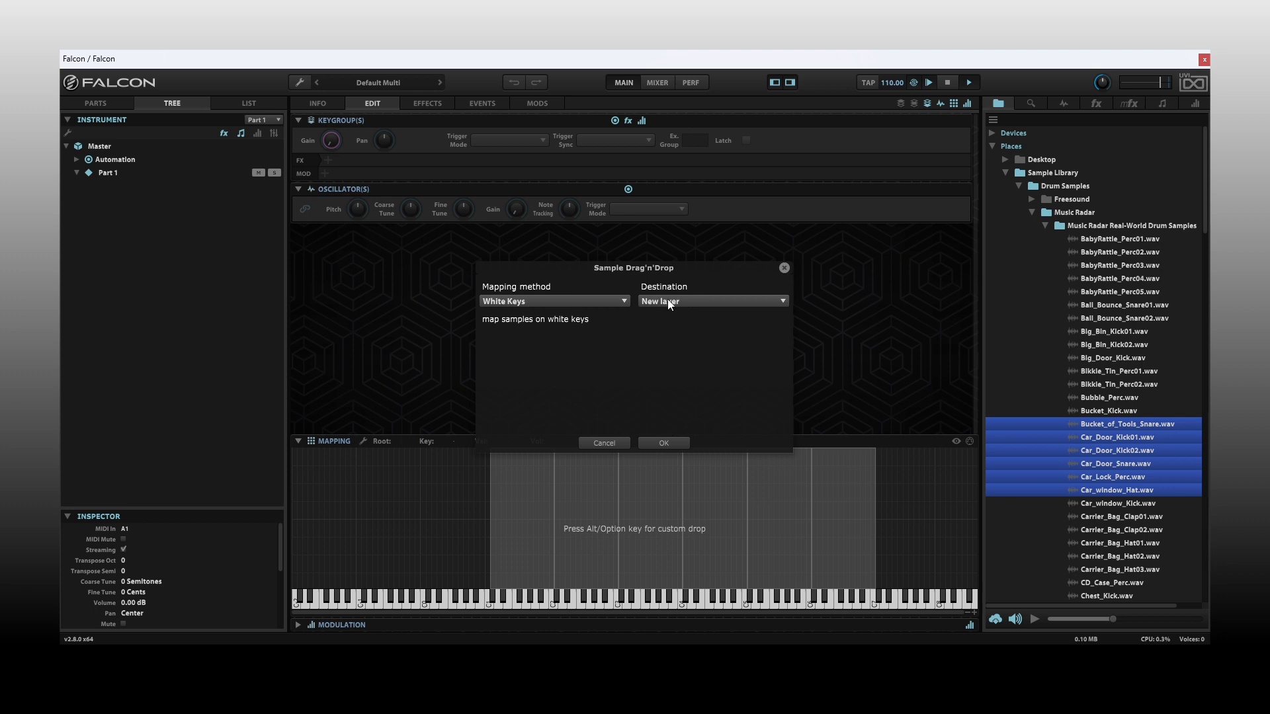
{"action": "left_click", "coordinate": [662, 444]}
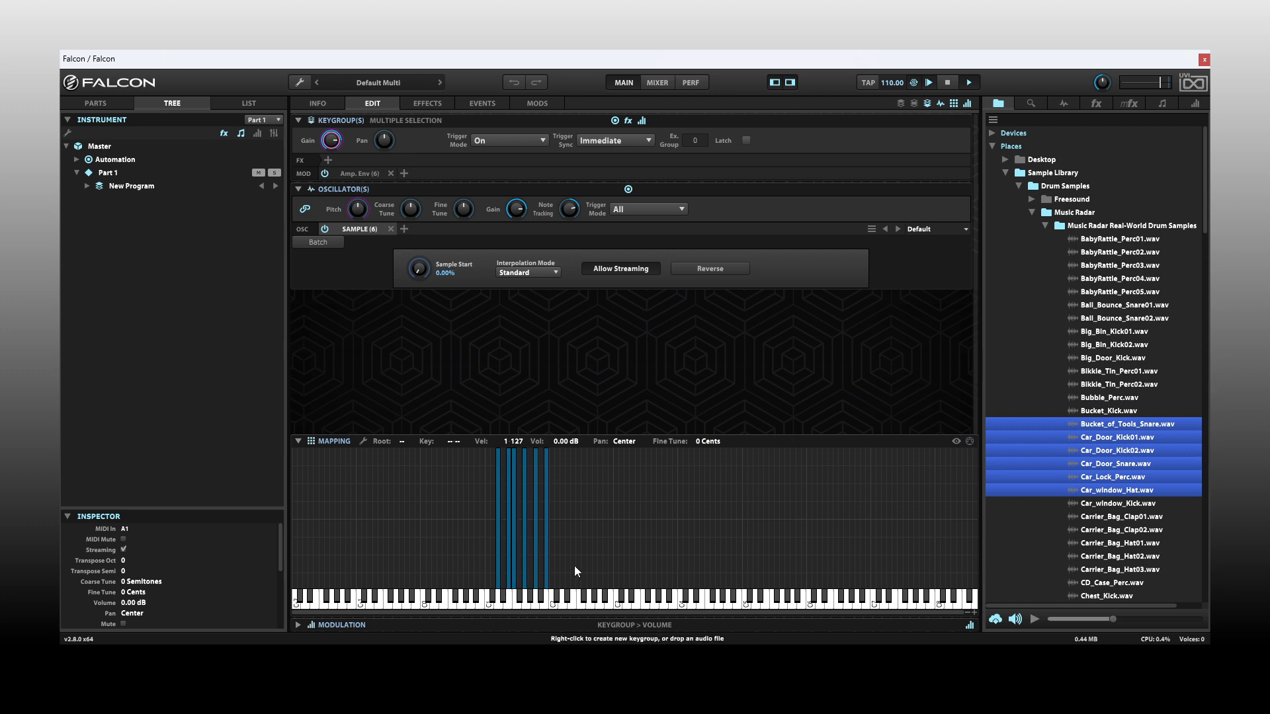
Inspect the white-key keygroups individually, from Bucket_of_Tools_Snare.wav up to Car_Lock_Perc.wav.
{"action": "left_click", "coordinate": [498, 541]}
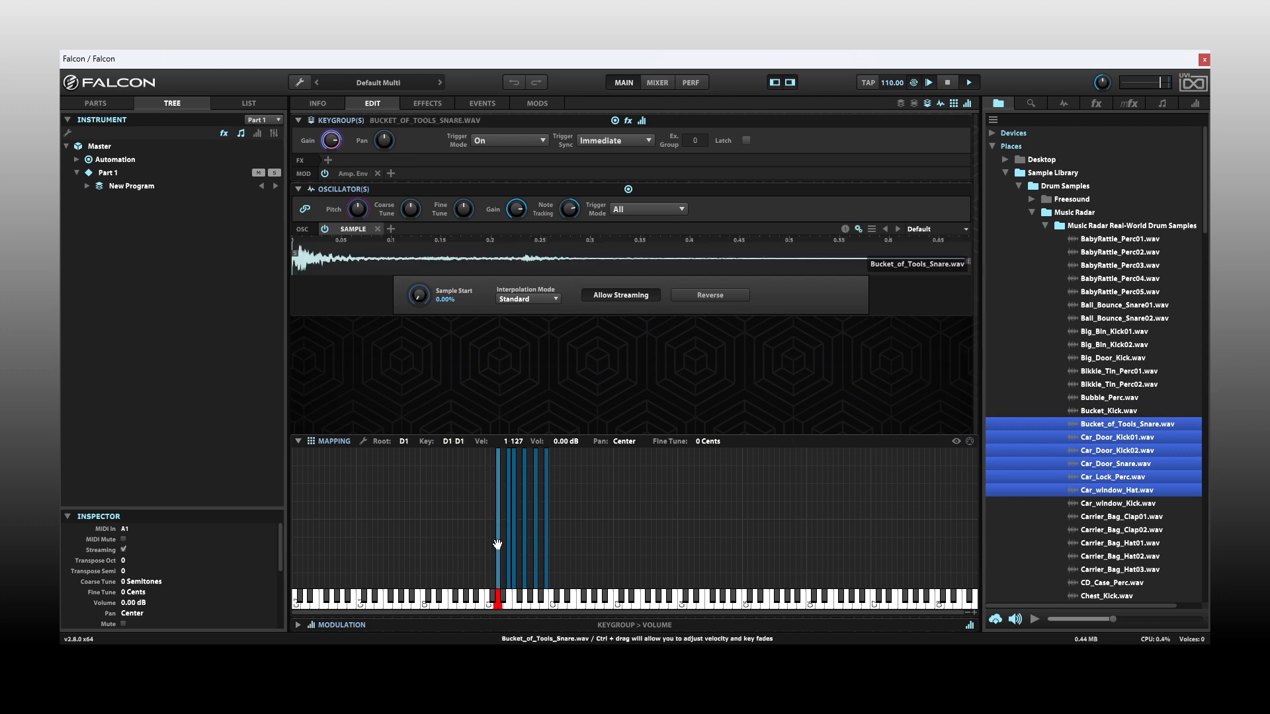
{"action": "left_click", "coordinate": [510, 551]}
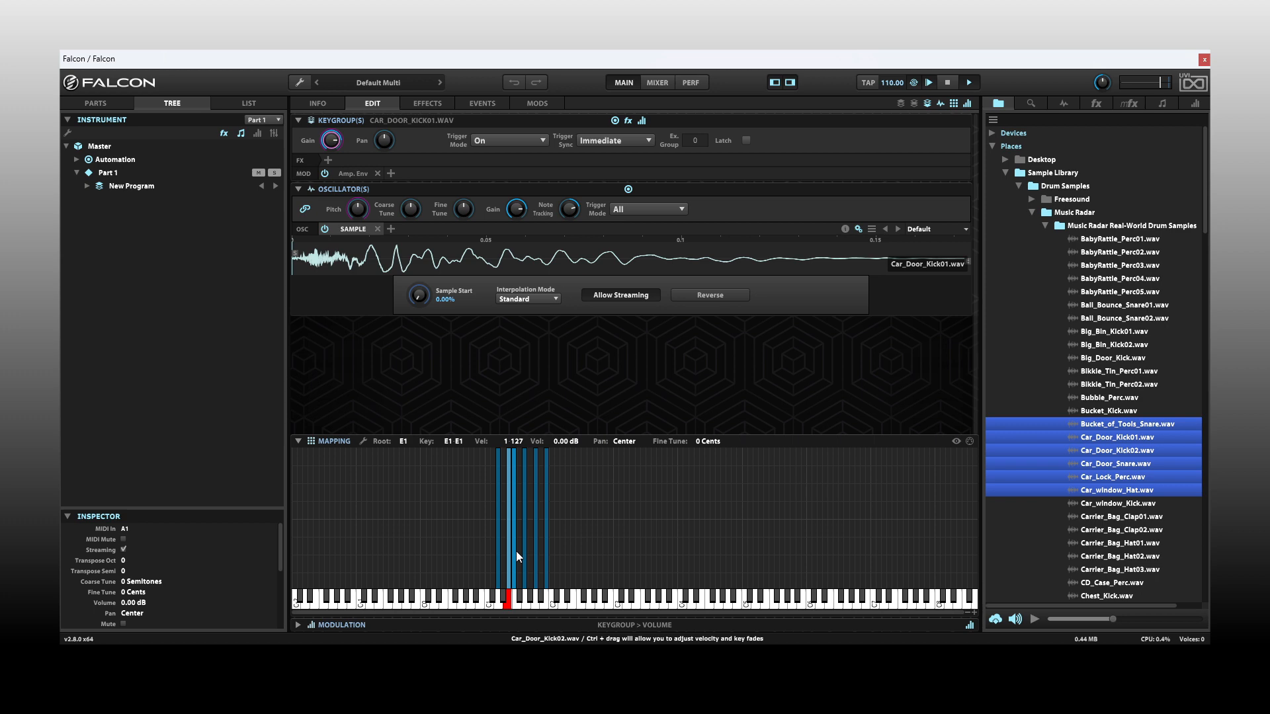
{"action": "left_click", "coordinate": [514, 553]}
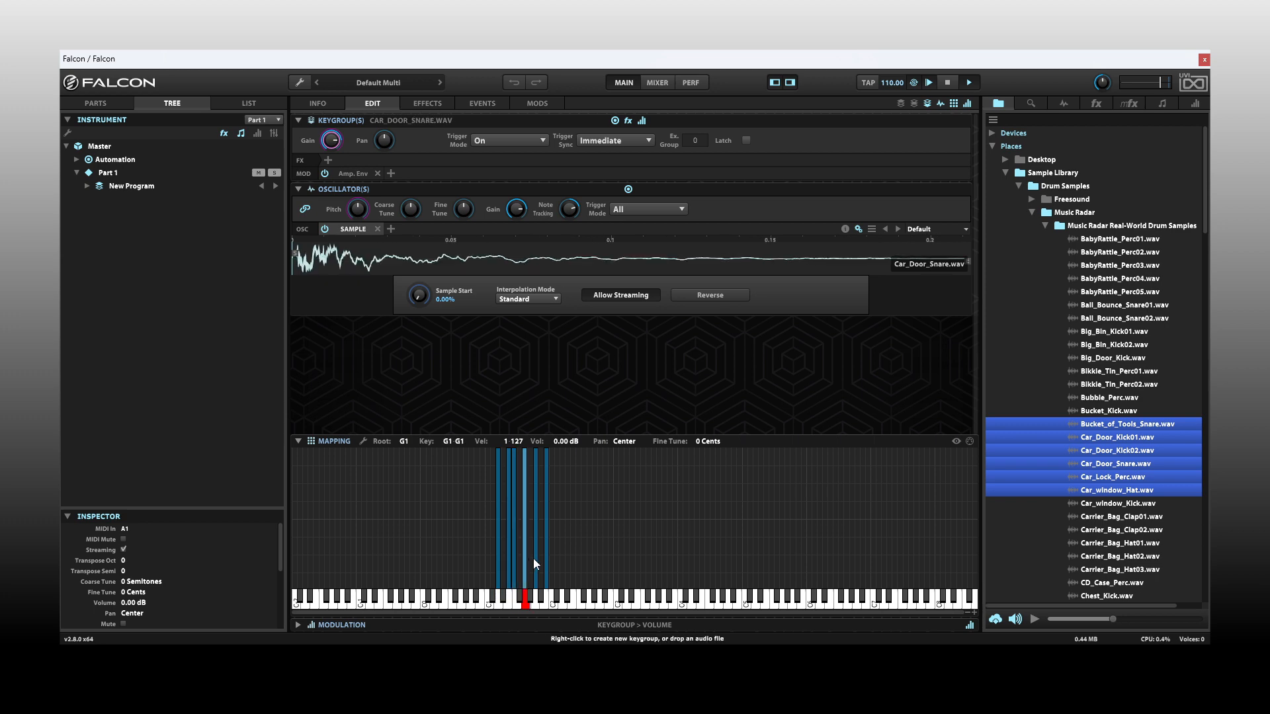
{"action": "key", "text": "ctrl+a"}
{"action": "left_click", "coordinate": [536, 558]}
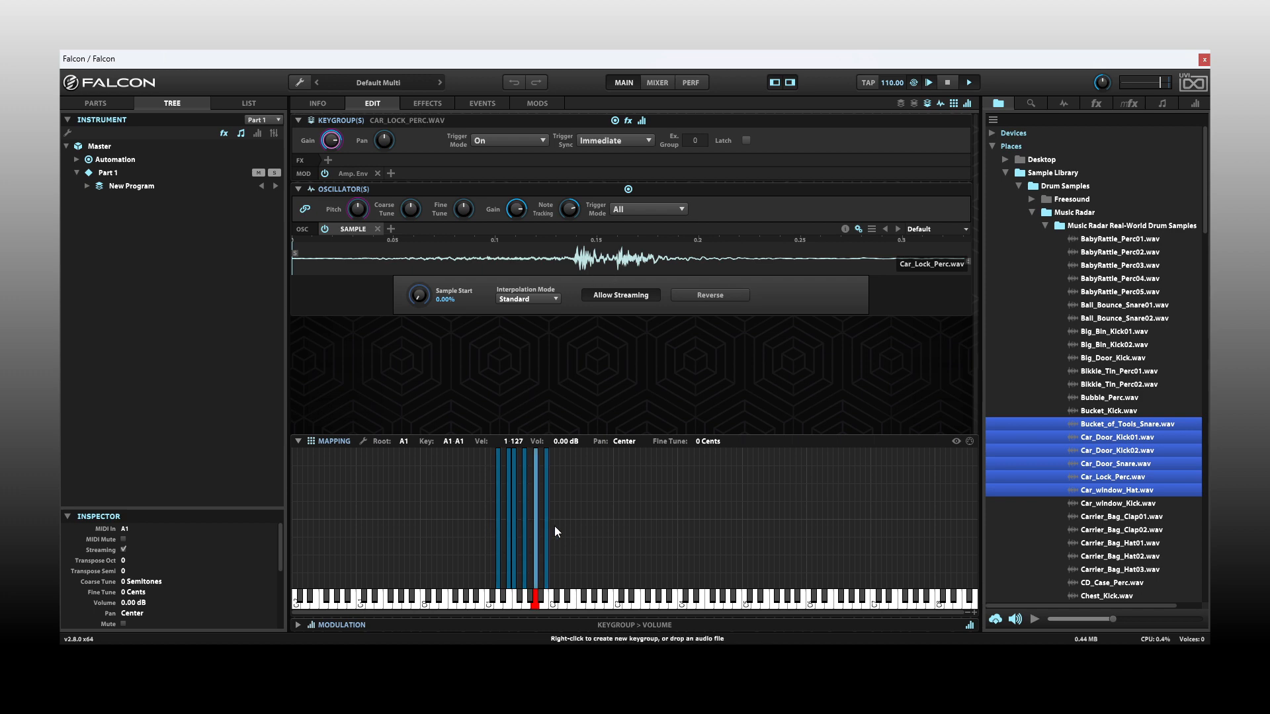
Enable keygroup selection by incoming MIDI notes in the mapping editor and make the sample waveform display taller.
{"action": "left_click", "coordinate": [969, 441]}
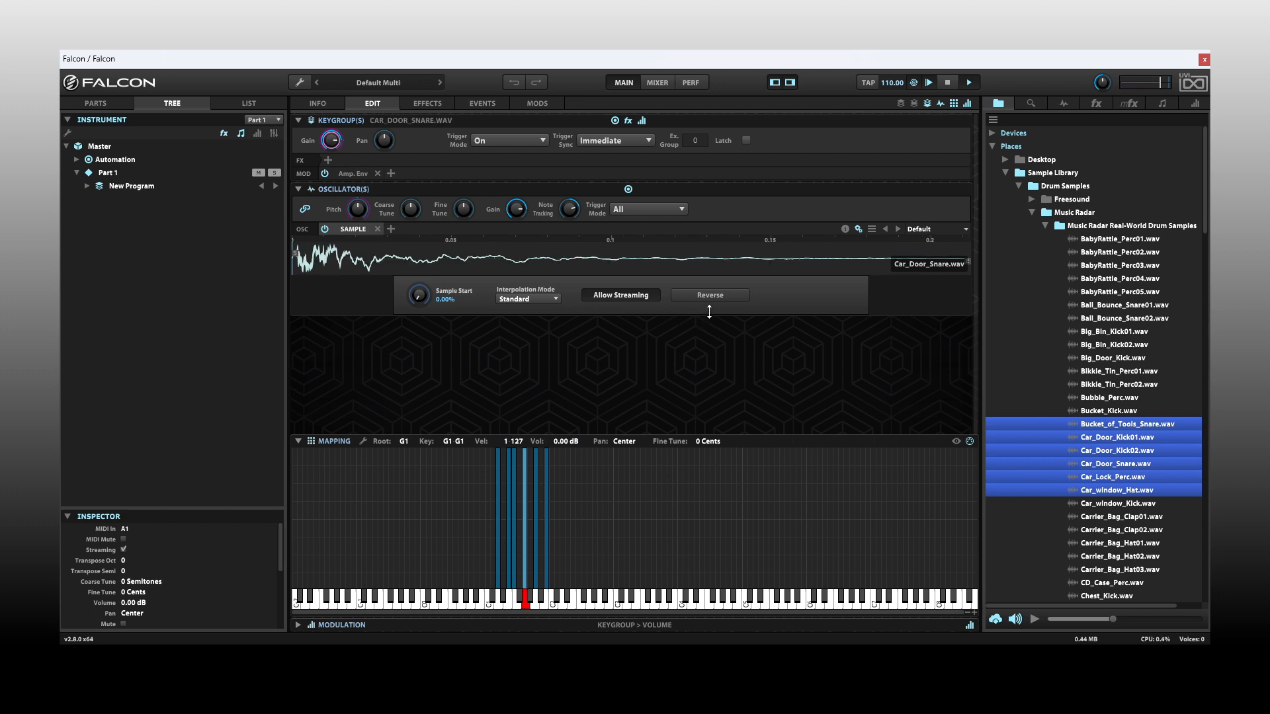
{"action": "left_click_drag", "start_coordinate": [709, 312], "coordinate": [704, 391]}
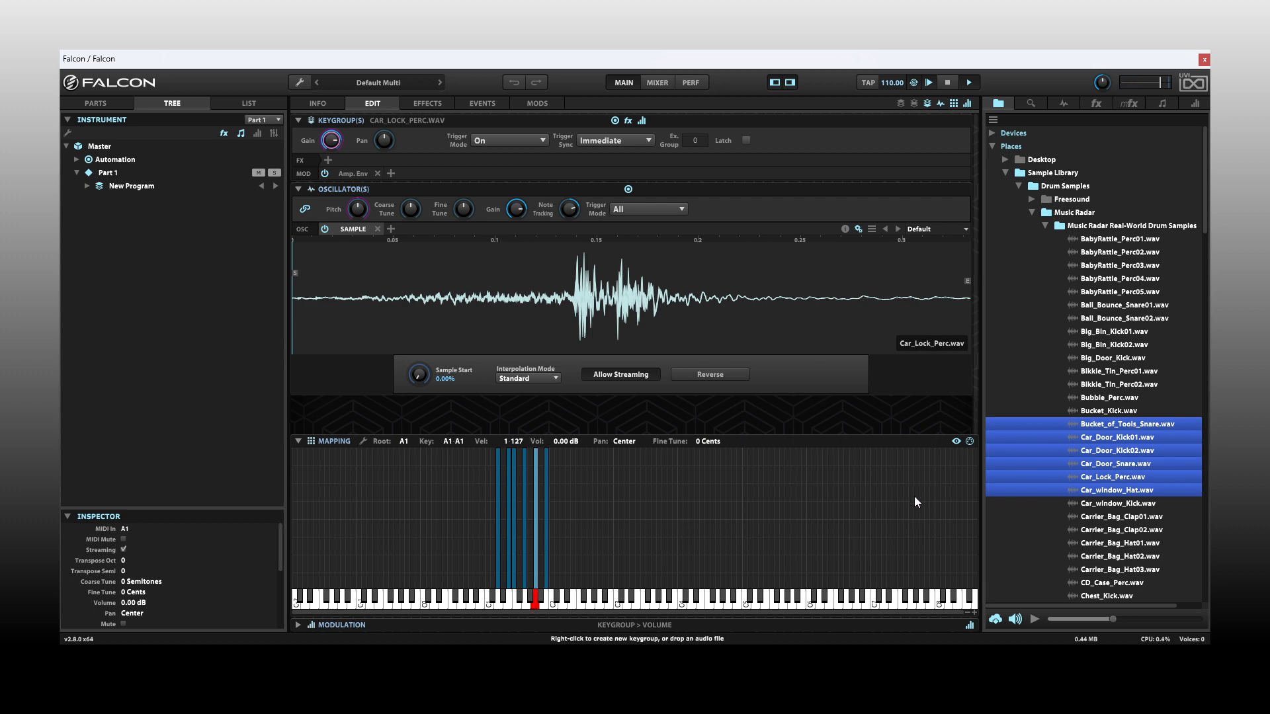
Enlarge the mapping area horizontally around the six drum keygroups until all their sample names are readable.
{"action": "left_click", "coordinate": [974, 613]}
{"action": "left_click", "coordinate": [974, 613]}
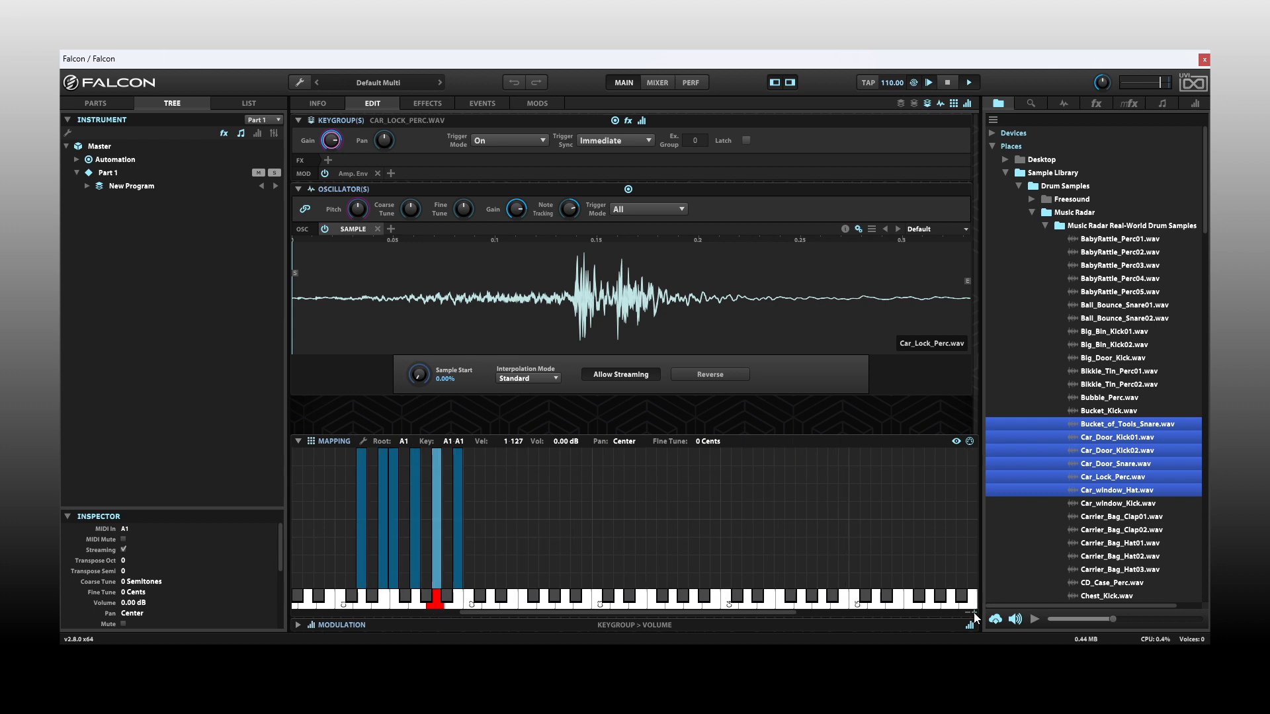
{"action": "left_click", "coordinate": [973, 613]}
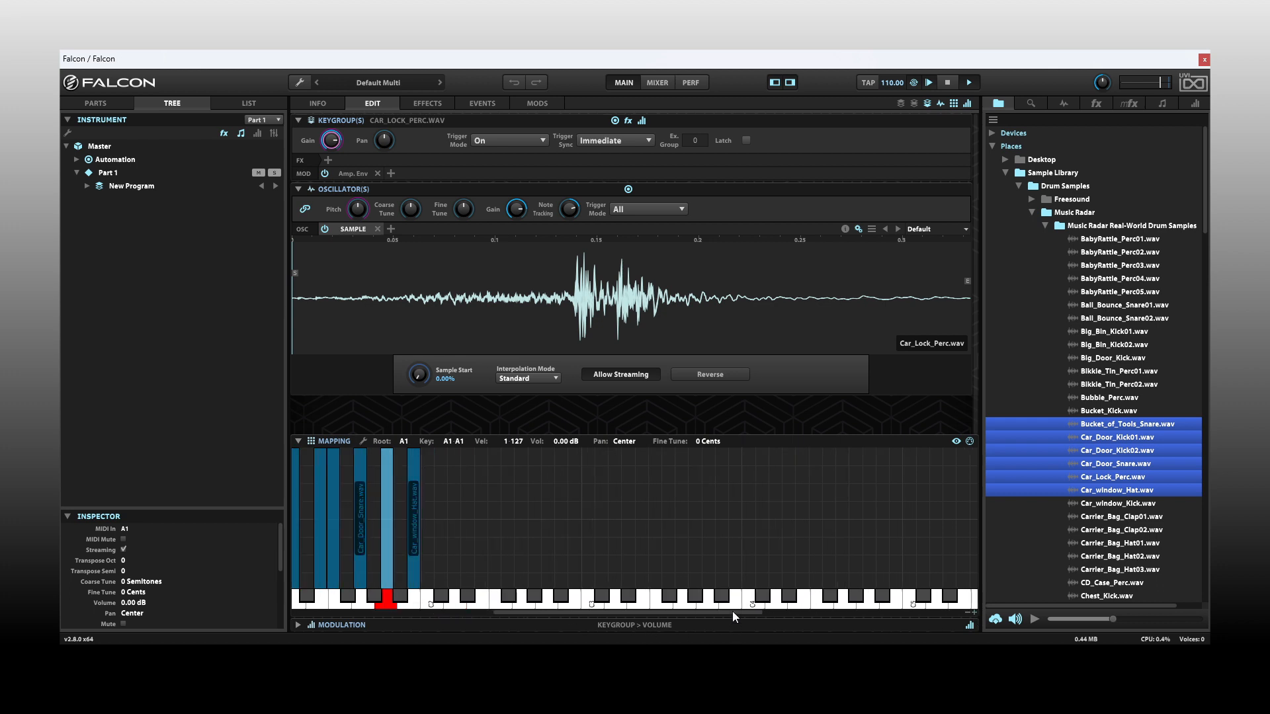
{"action": "left_click_drag", "start_coordinate": [732, 611], "coordinate": [617, 611]}
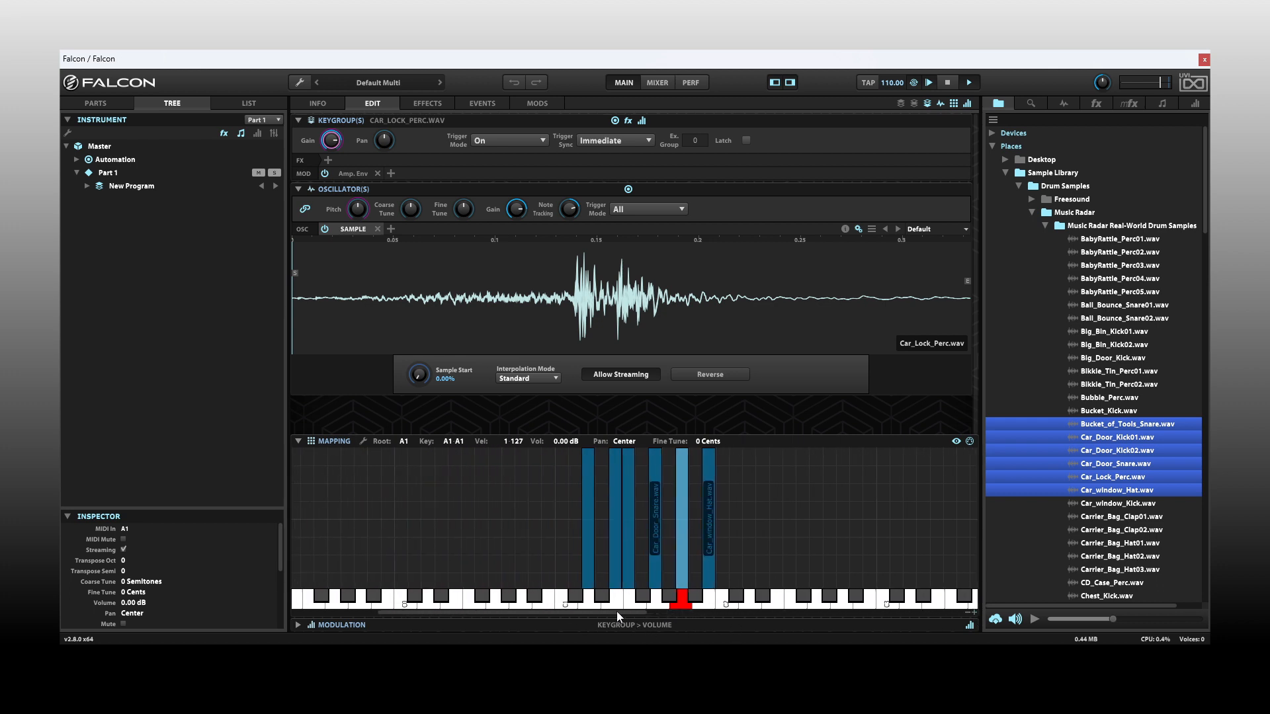
{"action": "left_click", "coordinate": [974, 613]}
{"action": "left_click", "coordinate": [974, 613]}
{"action": "left_click", "coordinate": [974, 614]}
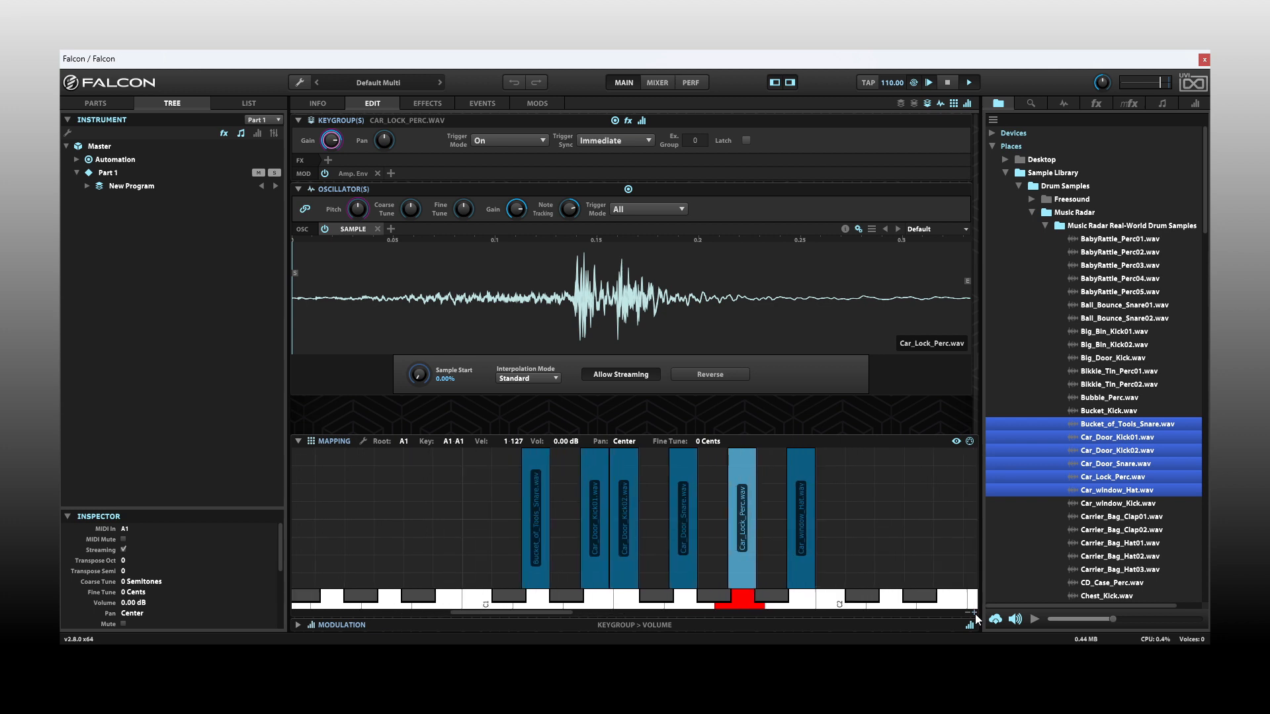
{"action": "left_click", "coordinate": [974, 613]}
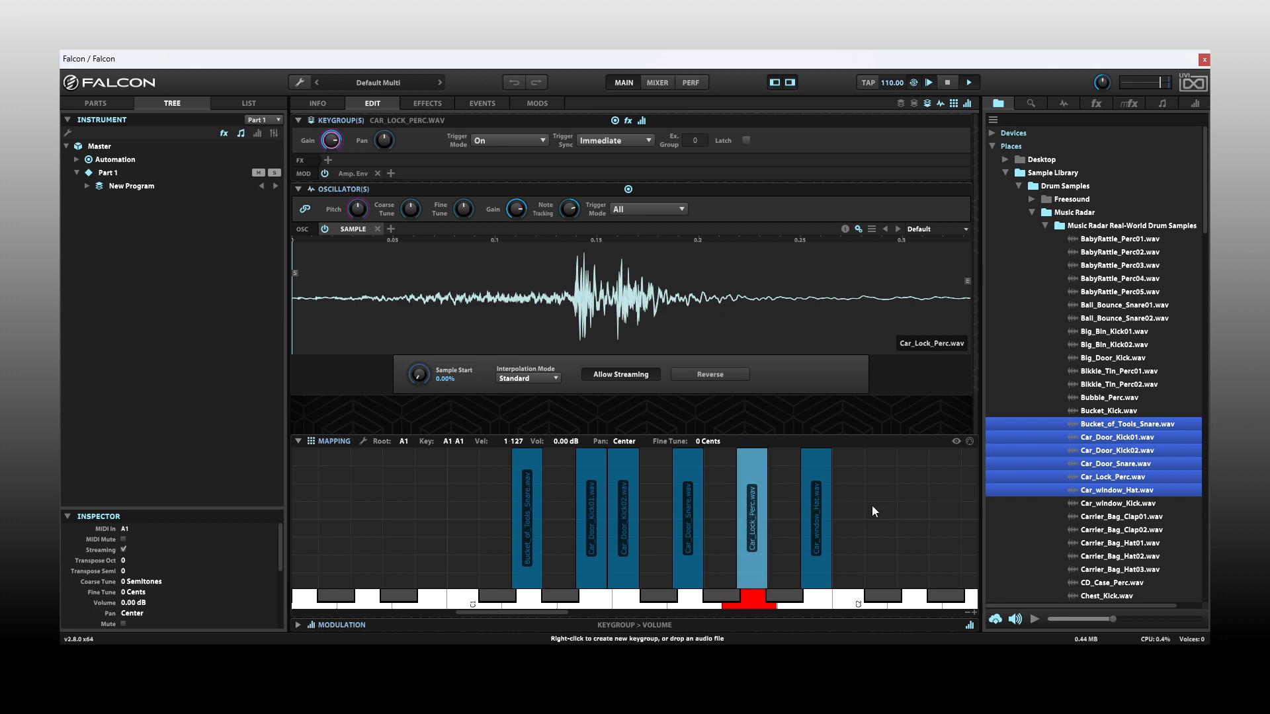
Select all keygroups and examine the Batch processing options, including Set playback type and Apply FX, without applying any.
{"action": "key", "text": "ctrl+a"}
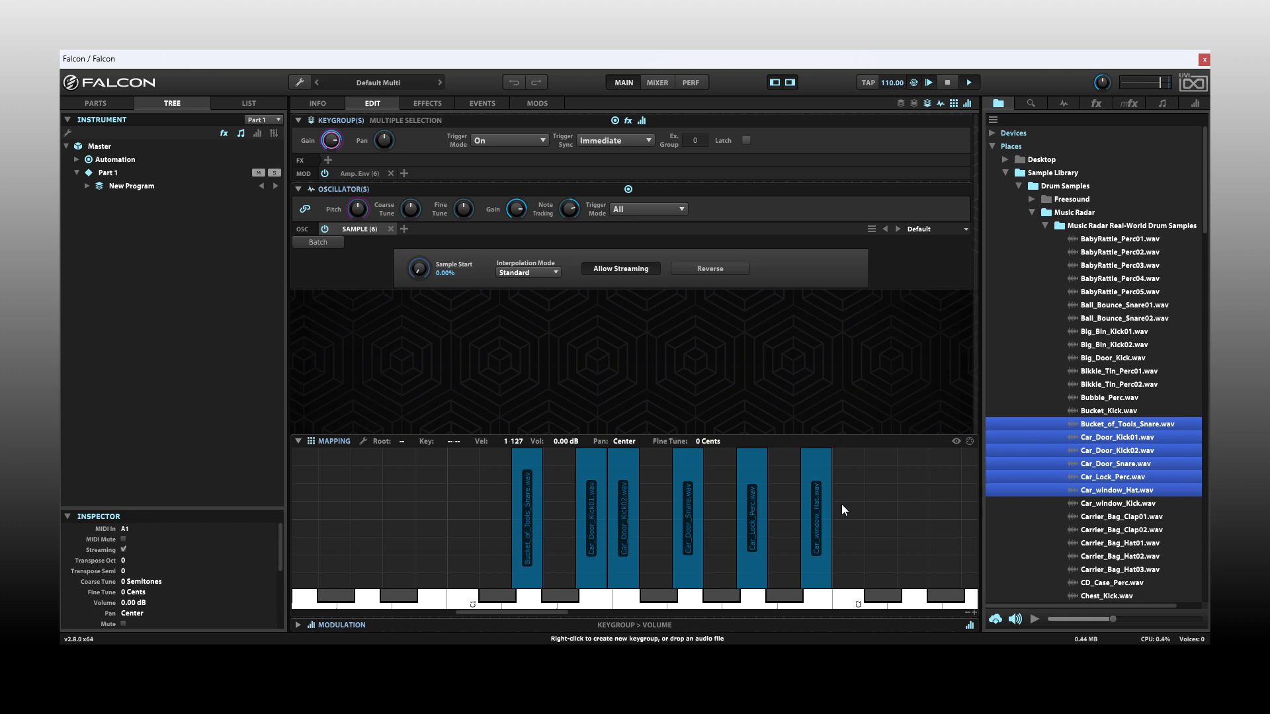
{"action": "left_click", "coordinate": [313, 243]}
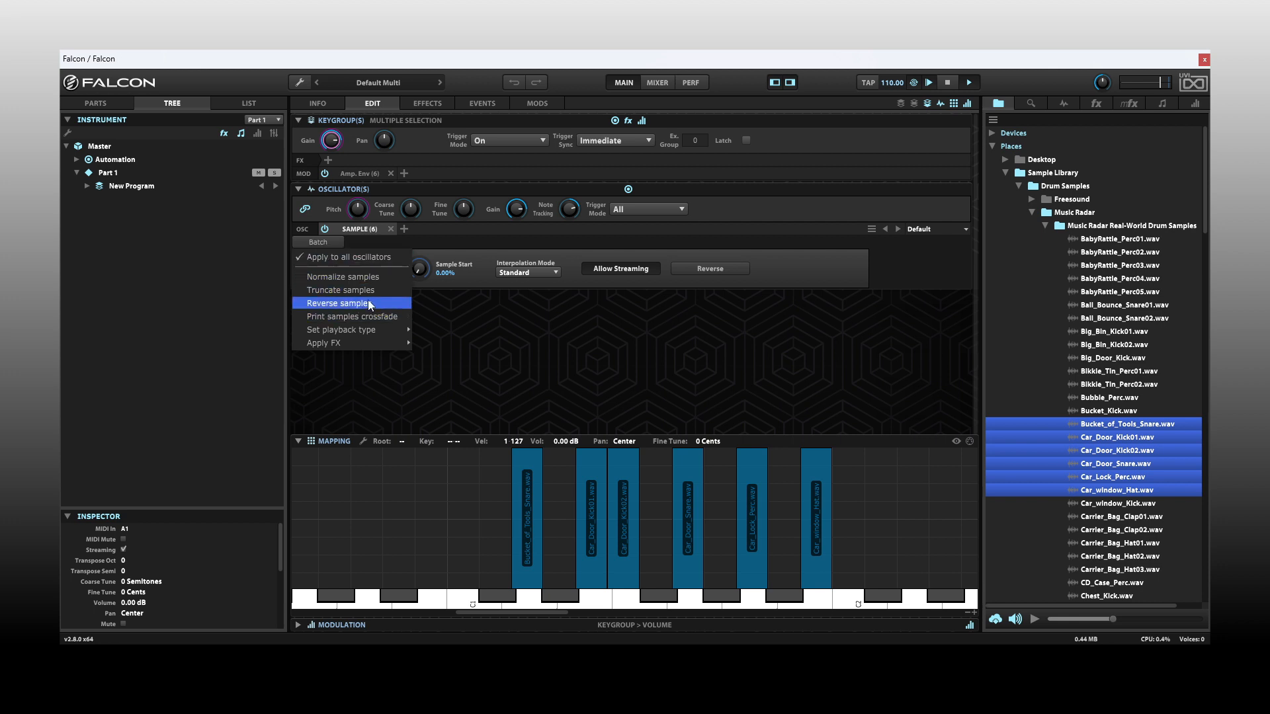
{"action": "mouse_move", "coordinate": [324, 342]}
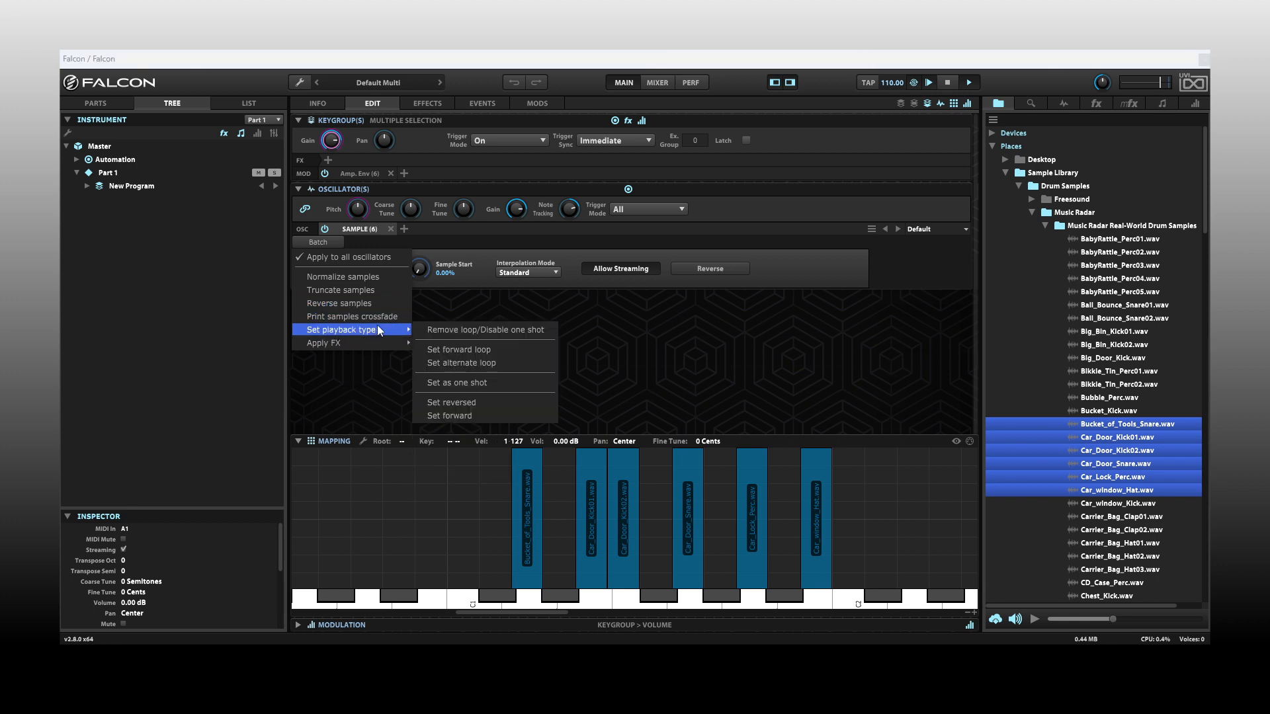
{"action": "mouse_move", "coordinate": [383, 334]}
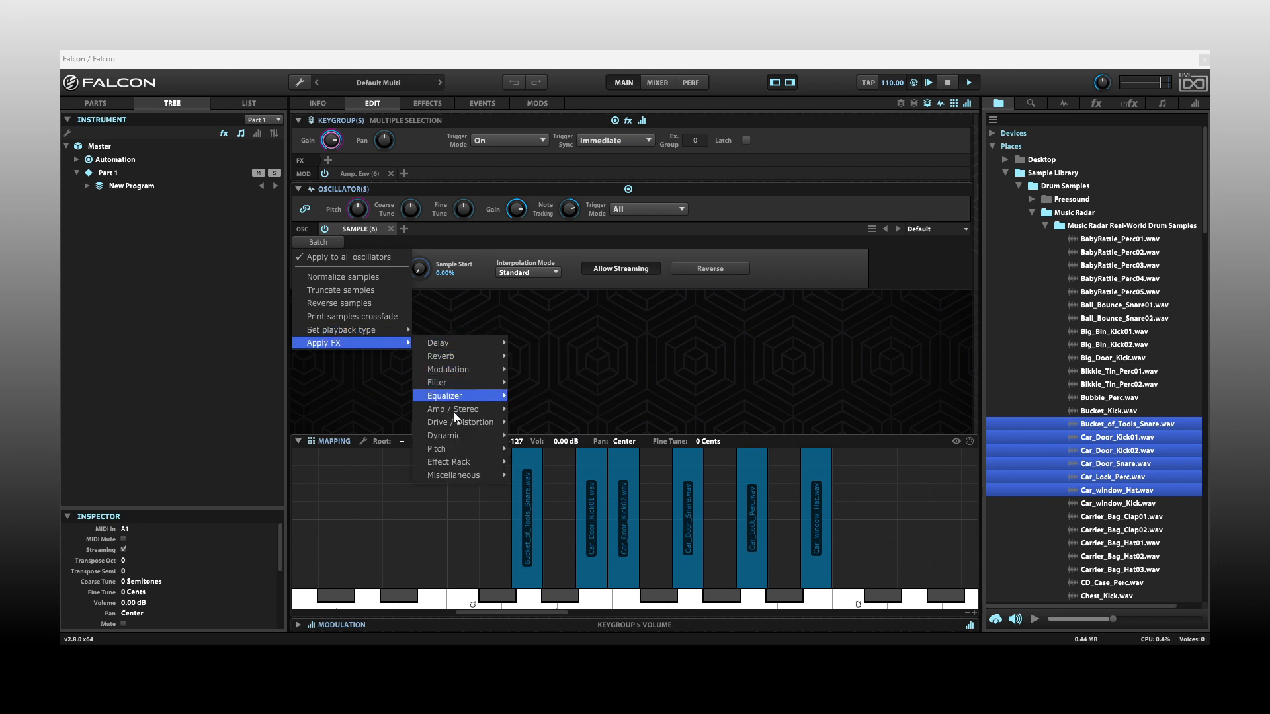
{"action": "left_click", "coordinate": [610, 357]}
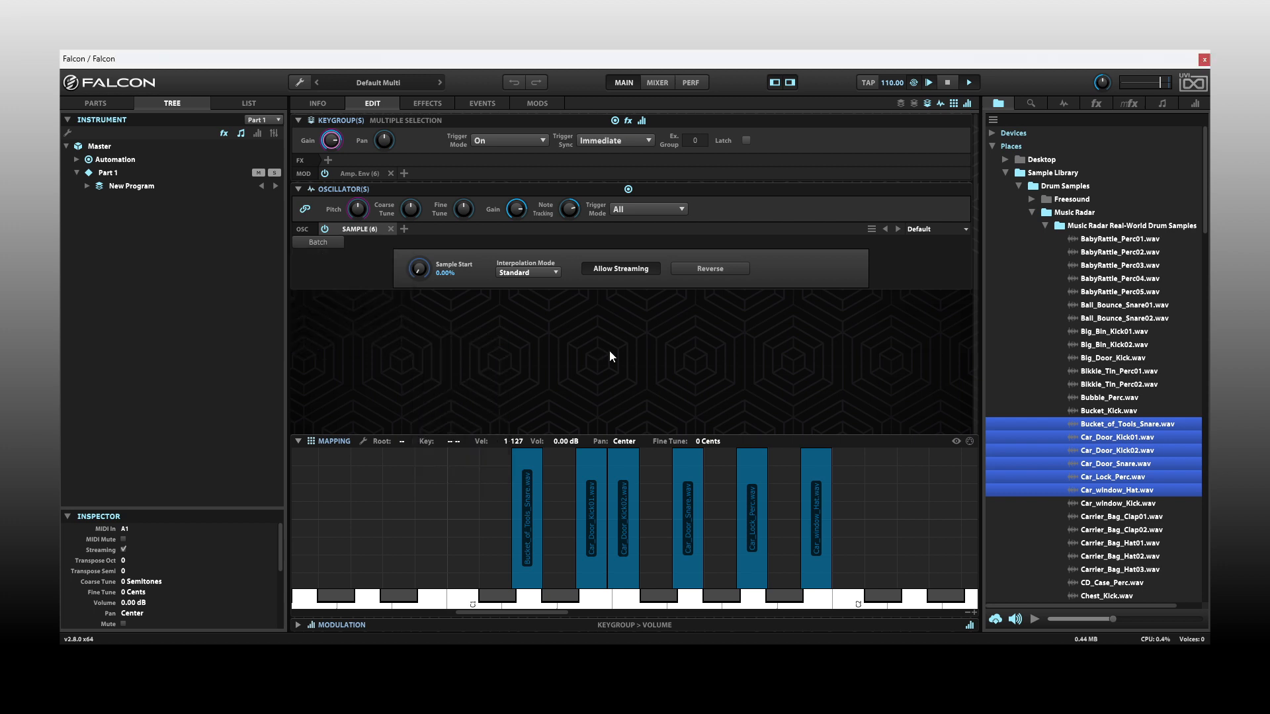
Select the Car_Door_Kick01.wav keygroup, expand New Program and Layer 1 in the instrument tree, and select Layer 1.
{"action": "left_click", "coordinate": [592, 519]}
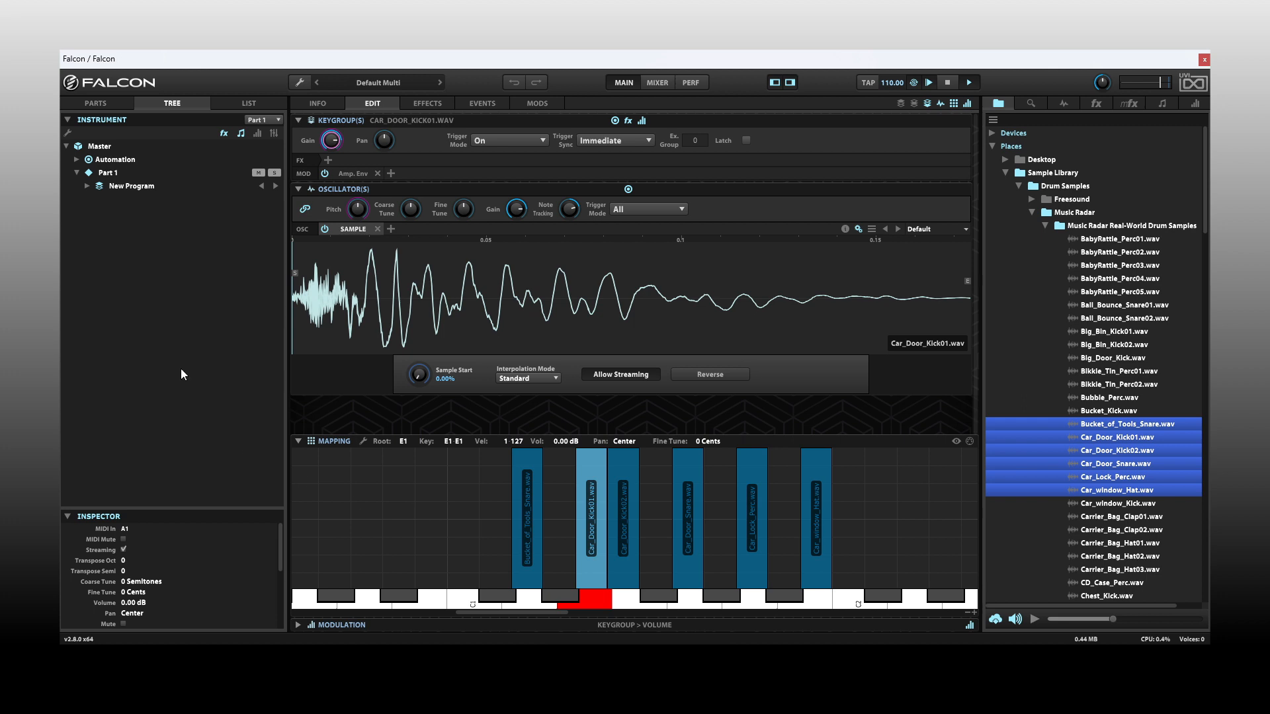
{"action": "left_click", "coordinate": [86, 186]}
{"action": "left_click", "coordinate": [98, 199]}
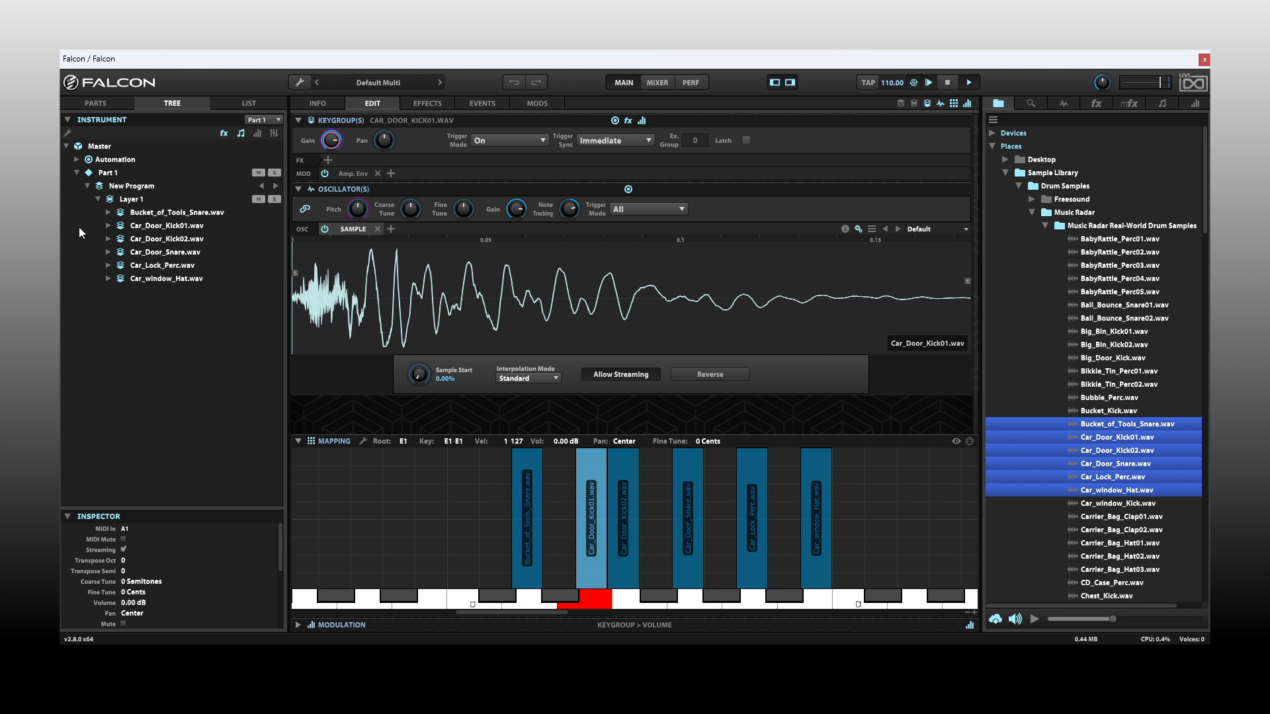
{"action": "left_click", "coordinate": [121, 201]}
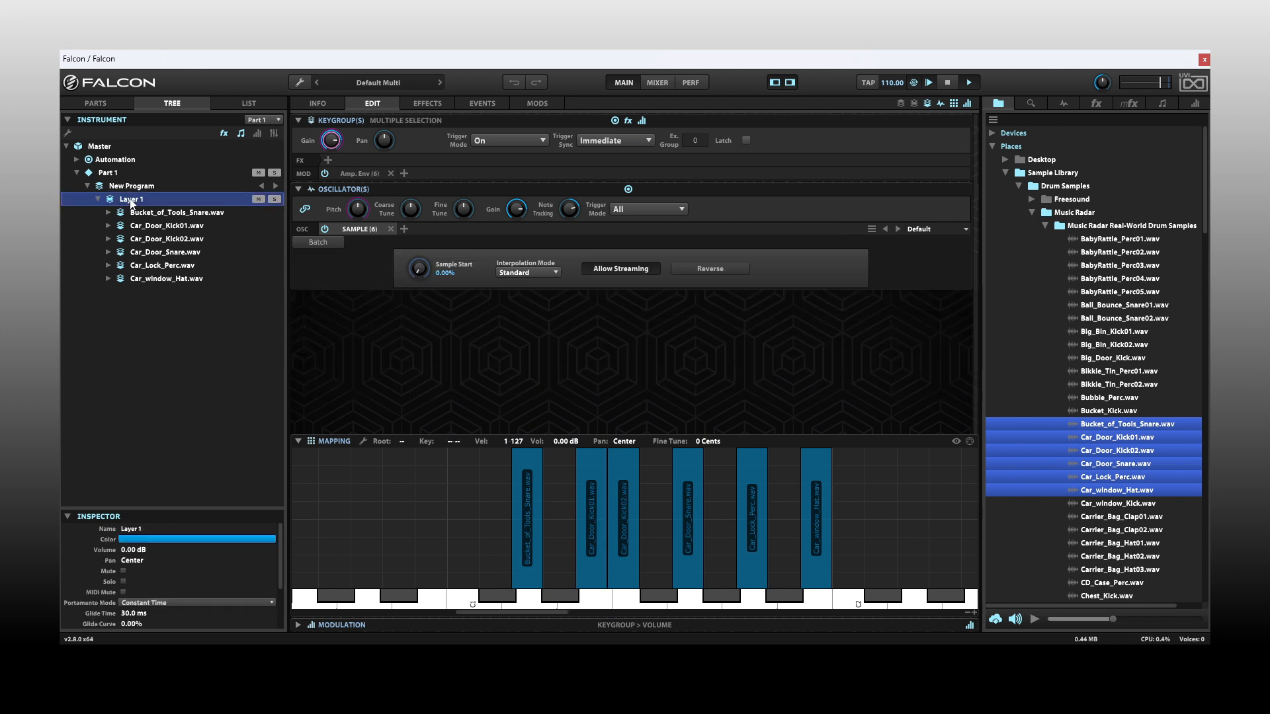
Look over the Batch processing options for Layer 1's samples without applying any.
{"action": "left_click", "coordinate": [318, 245]}
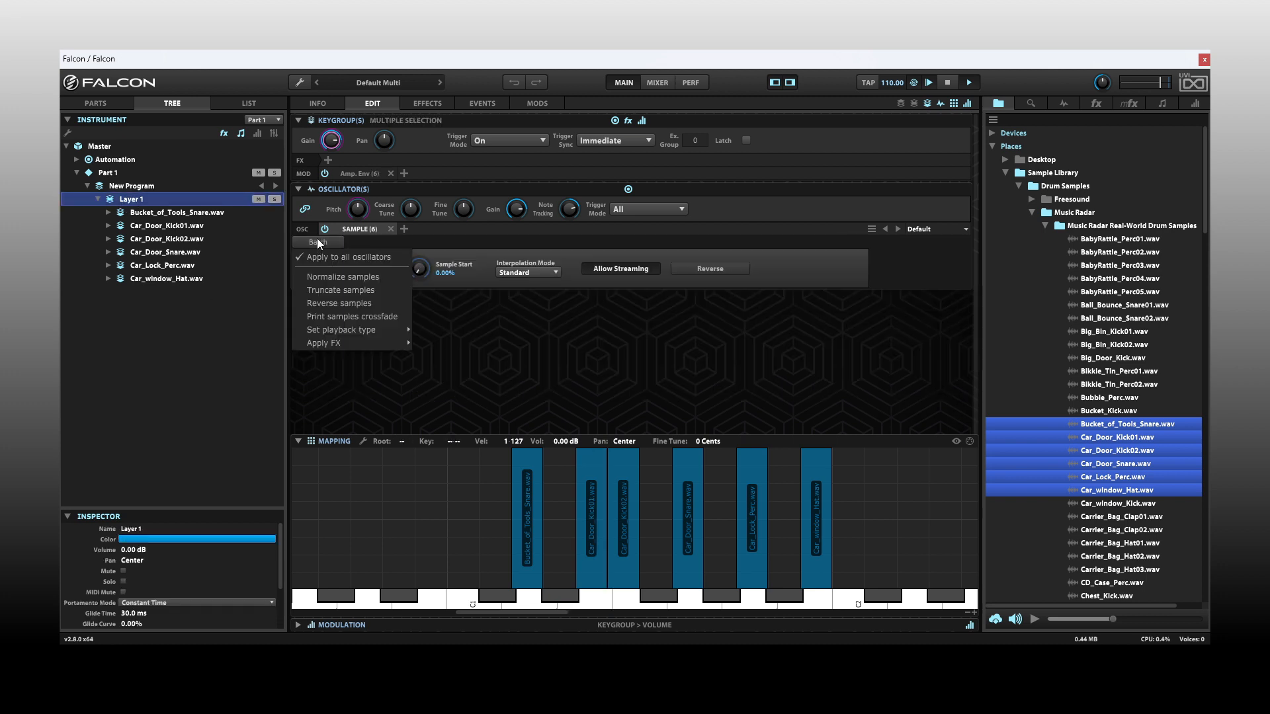
{"action": "left_click", "coordinate": [541, 379]}
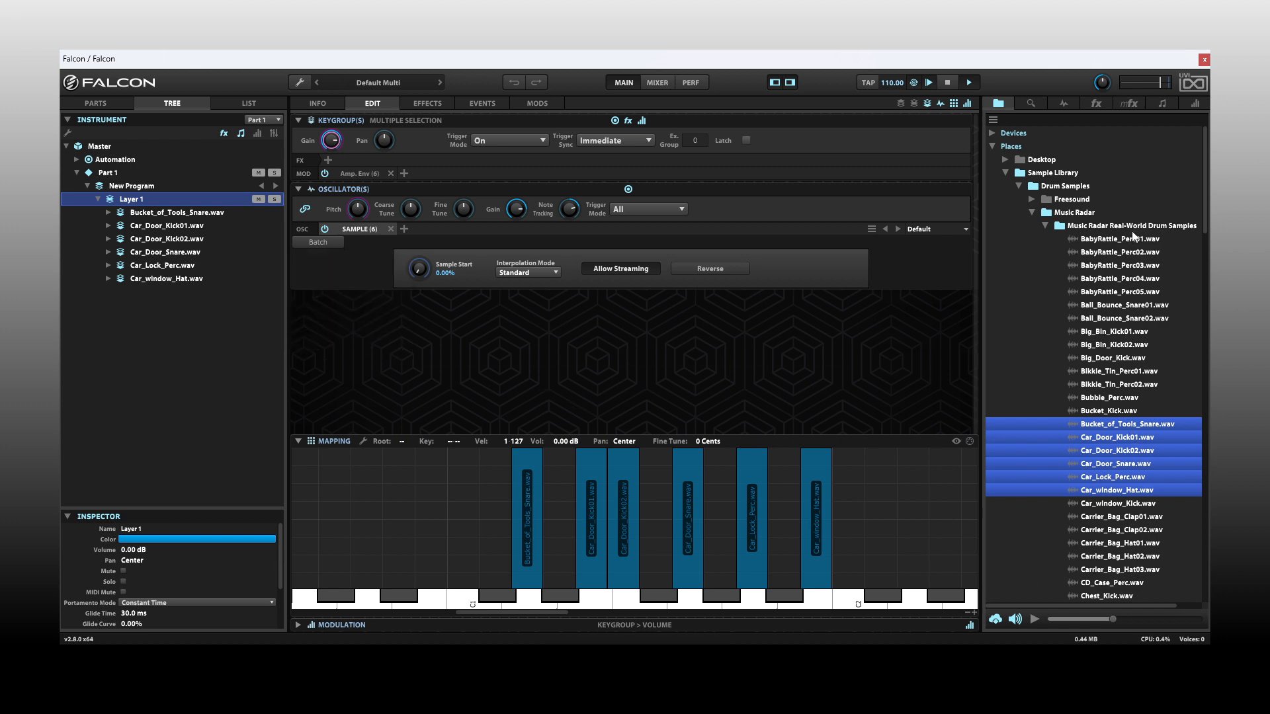
Collapse the Music Radar Real-World Drum Samples, Music Radar, Drum Samples and Sample Library folders in the file browser.
{"action": "left_click", "coordinate": [1043, 228]}
{"action": "left_click", "coordinate": [1032, 213]}
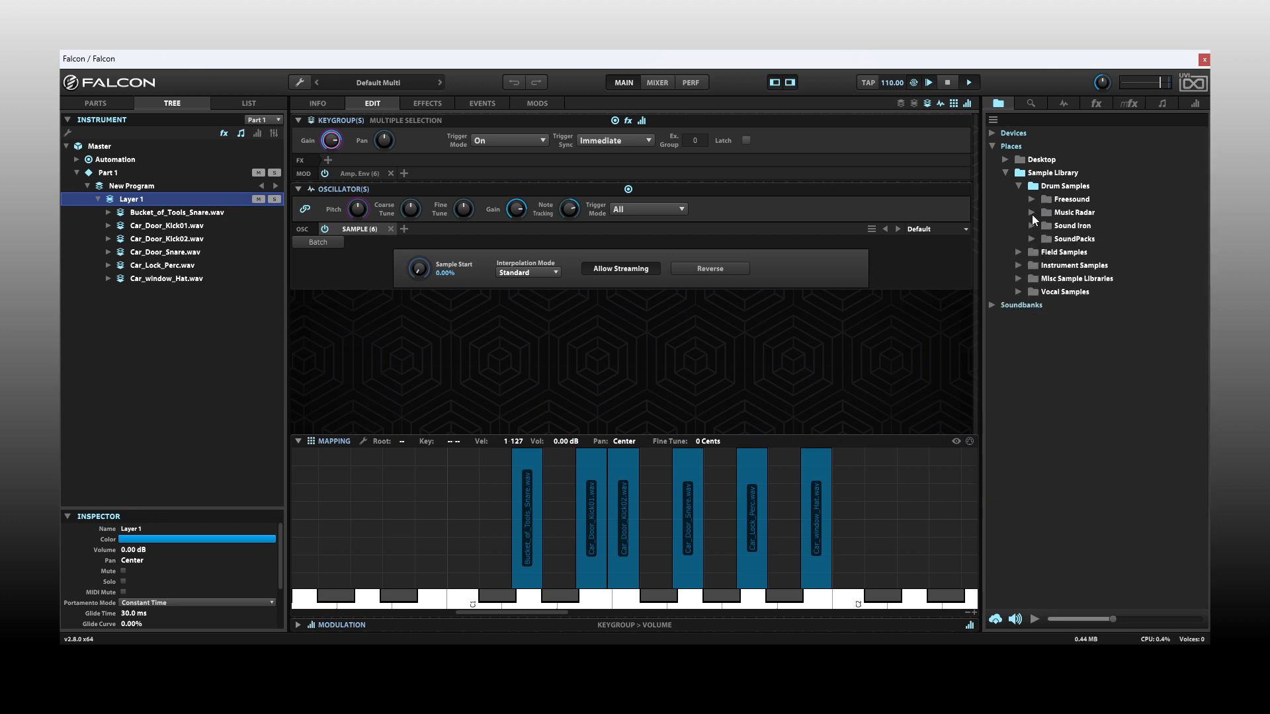
{"action": "left_click", "coordinate": [1018, 187]}
{"action": "left_click", "coordinate": [1008, 175]}
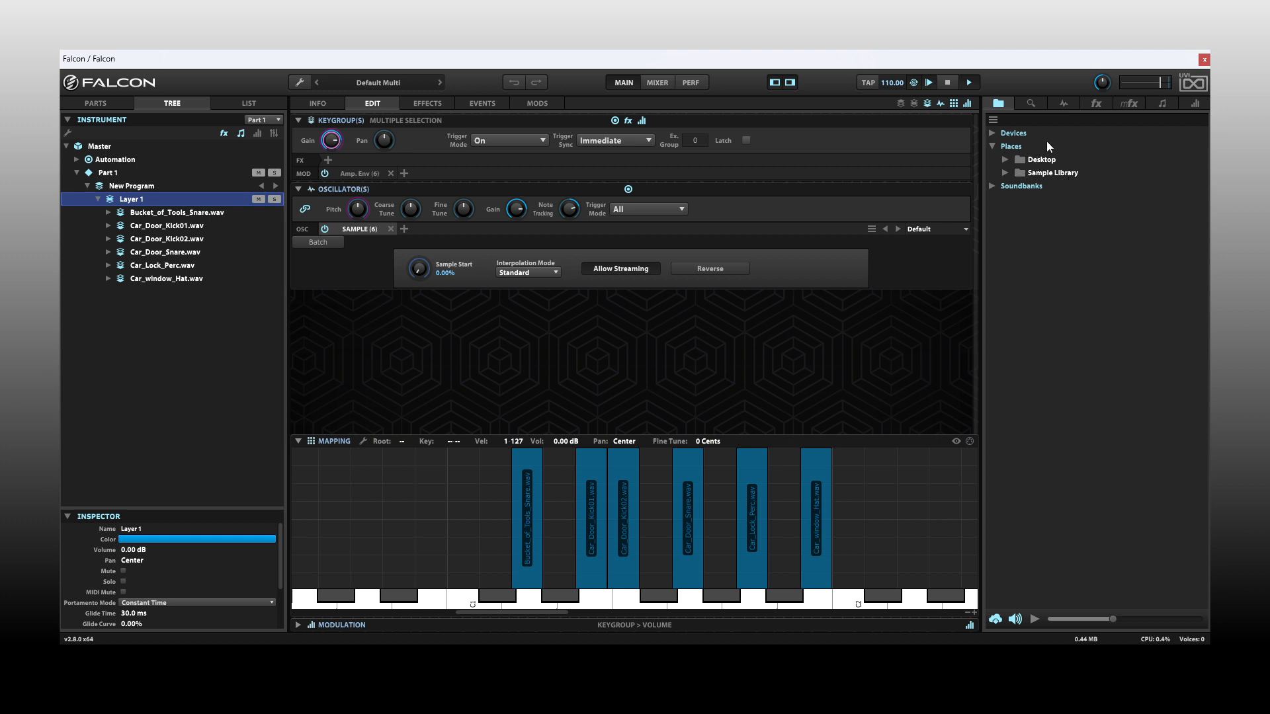
Browse Local Disk (C:) to the Music folder within the user's folder under Users and add it to the favorite places.
{"action": "left_click", "coordinate": [993, 121]}
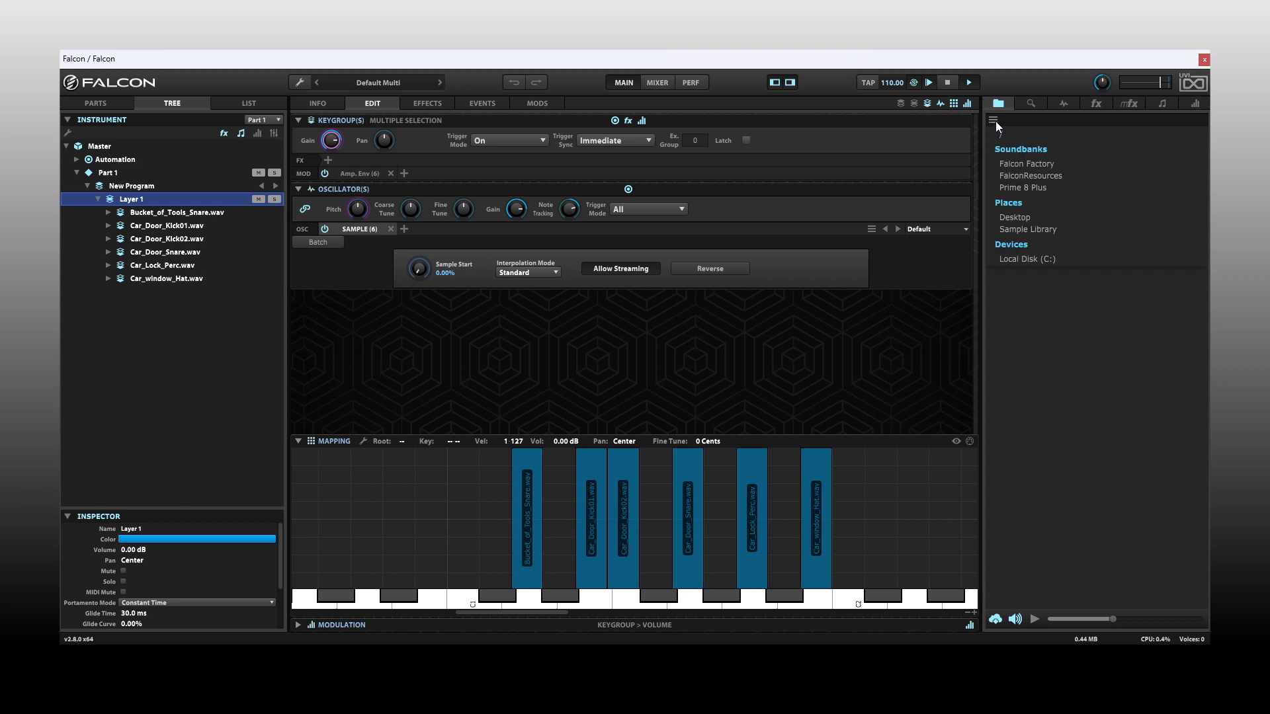
{"action": "left_click", "coordinate": [1042, 260]}
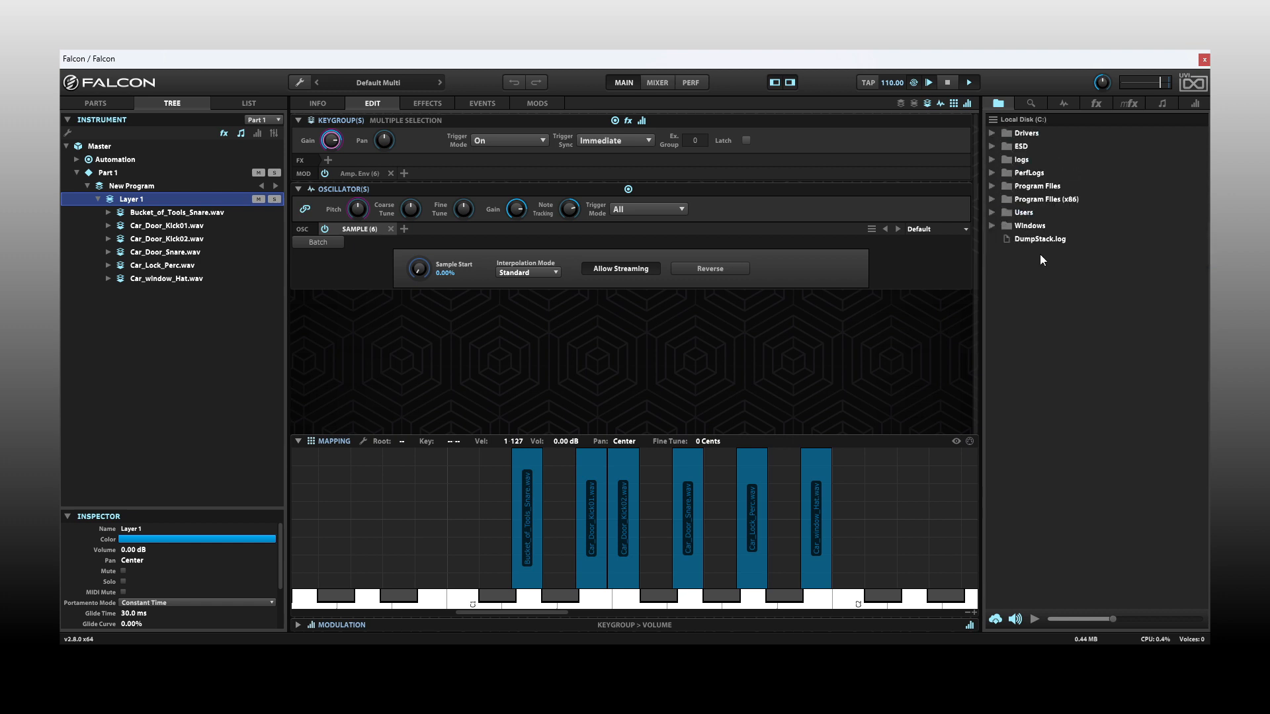
{"action": "left_click", "coordinate": [992, 213]}
{"action": "left_click", "coordinate": [1005, 226]}
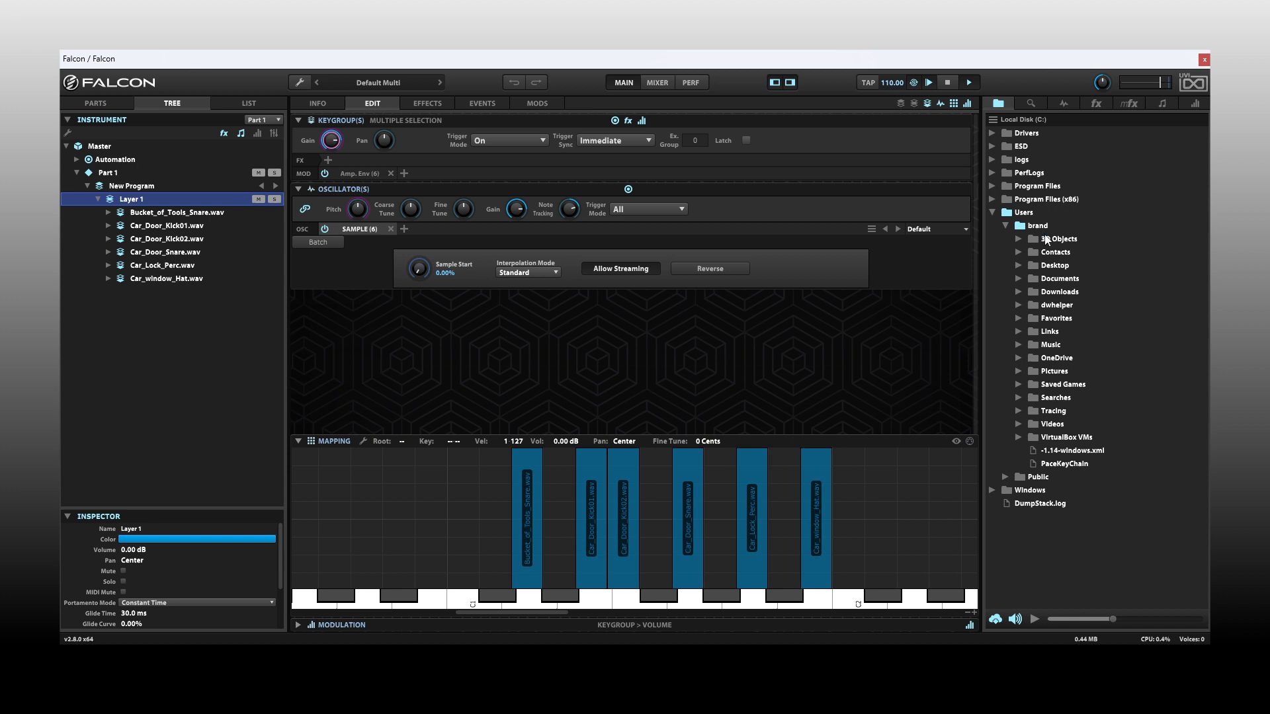
{"action": "left_click", "coordinate": [1048, 347]}
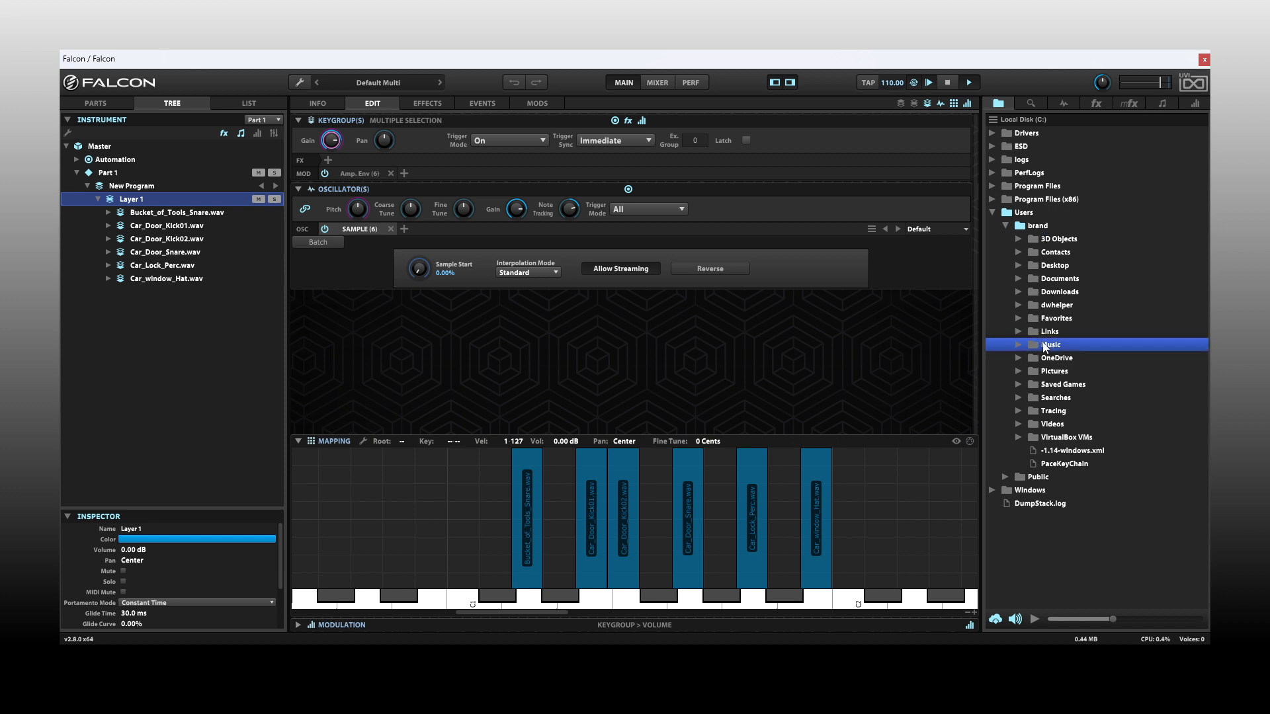
{"action": "right_click", "coordinate": [1045, 347]}
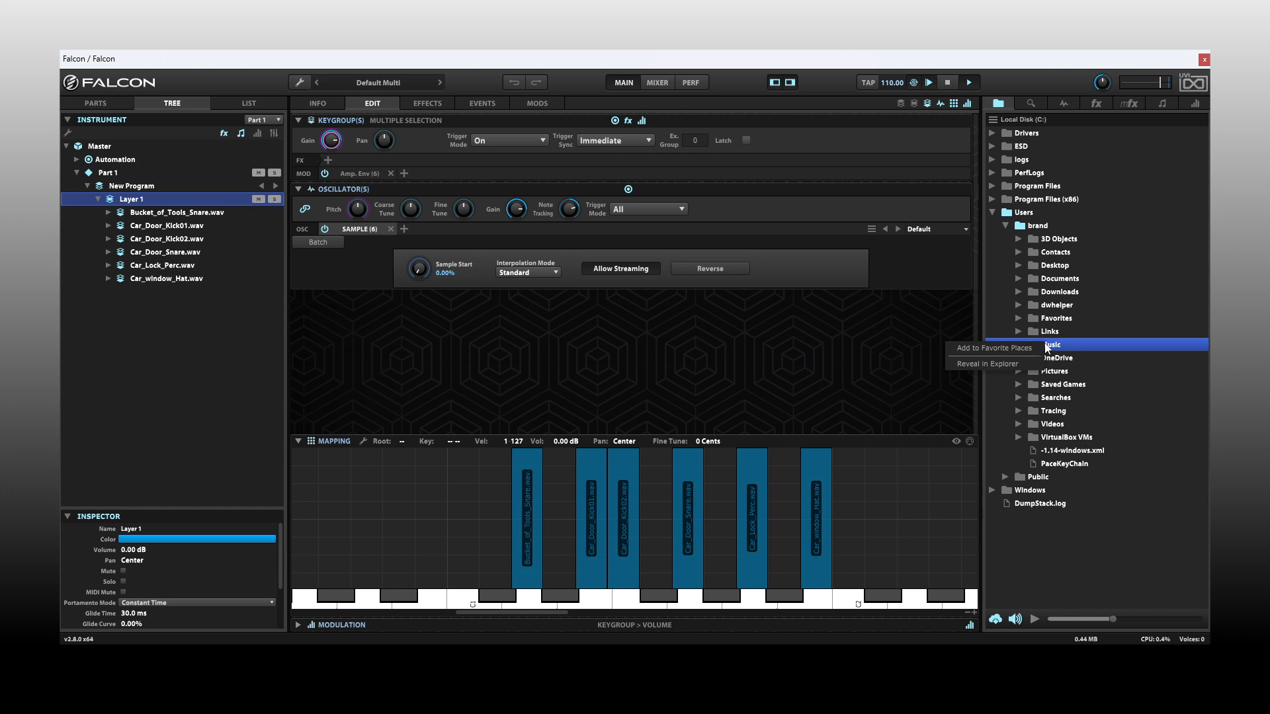
{"action": "left_click", "coordinate": [1007, 347]}
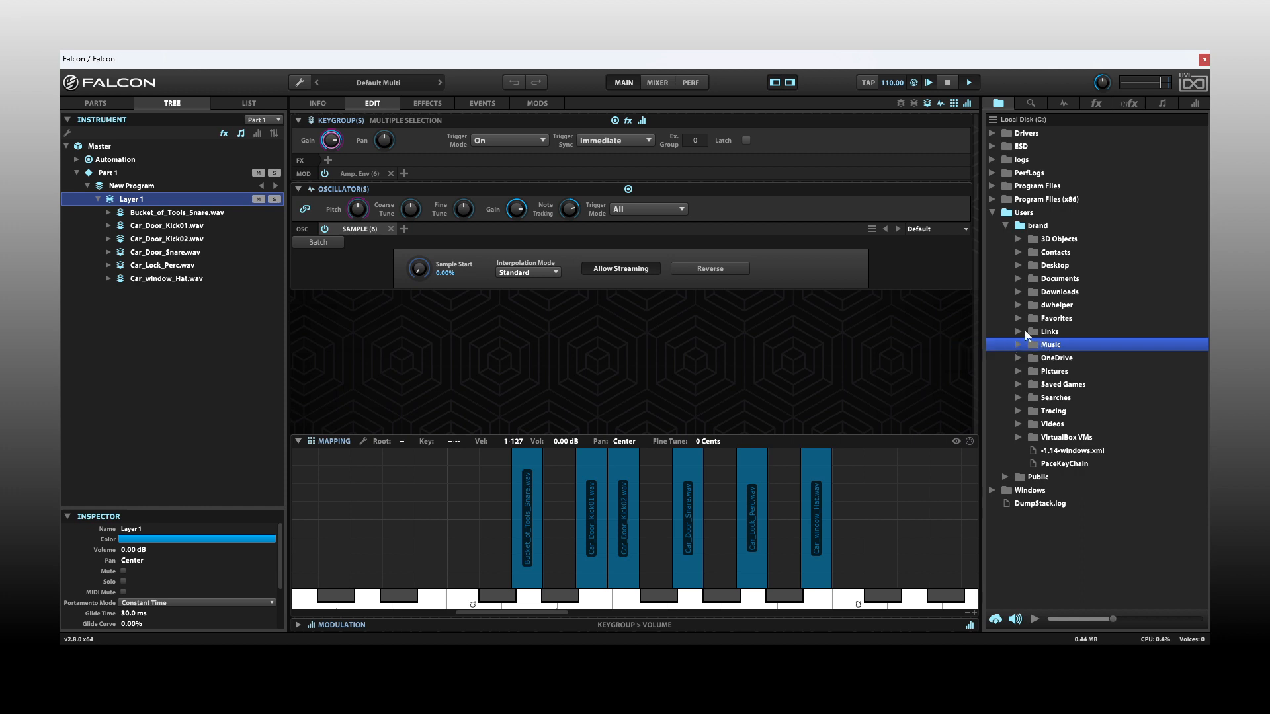
Collapse the user's folder and the Users folder, and return the file browser to its root level.
{"action": "left_click", "coordinate": [1006, 226]}
{"action": "left_click", "coordinate": [992, 212]}
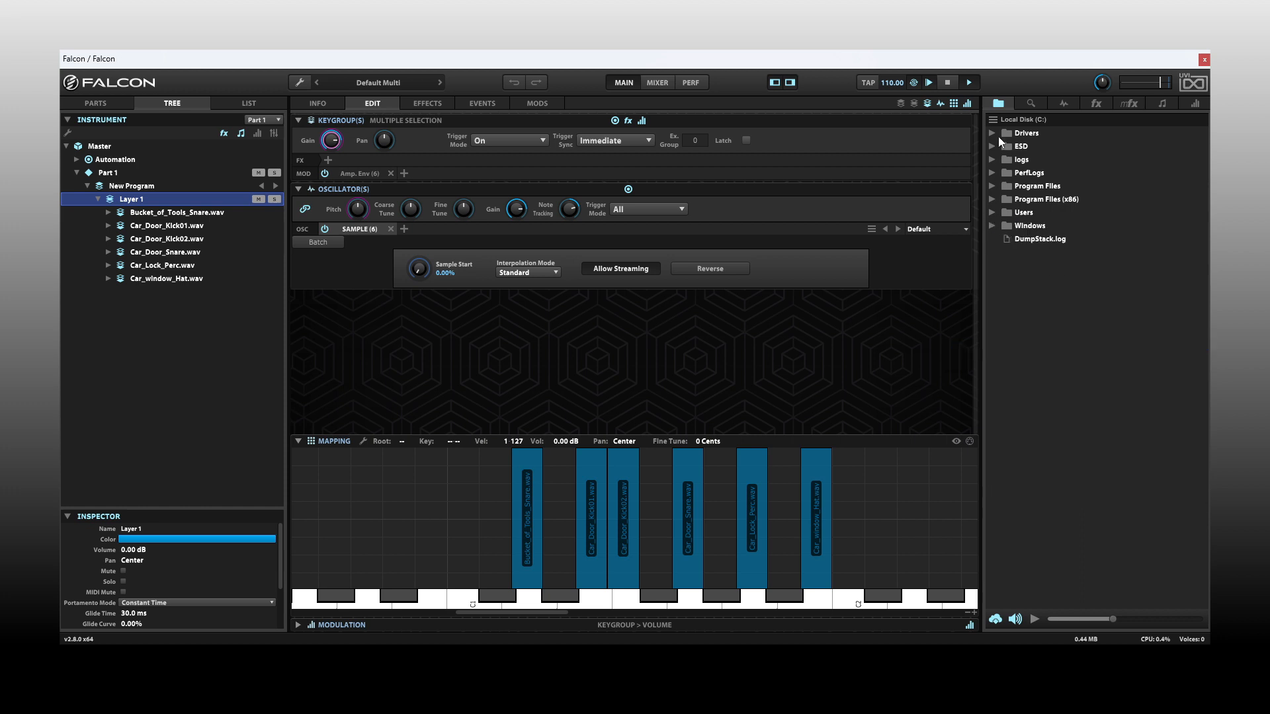
{"action": "left_click", "coordinate": [994, 121]}
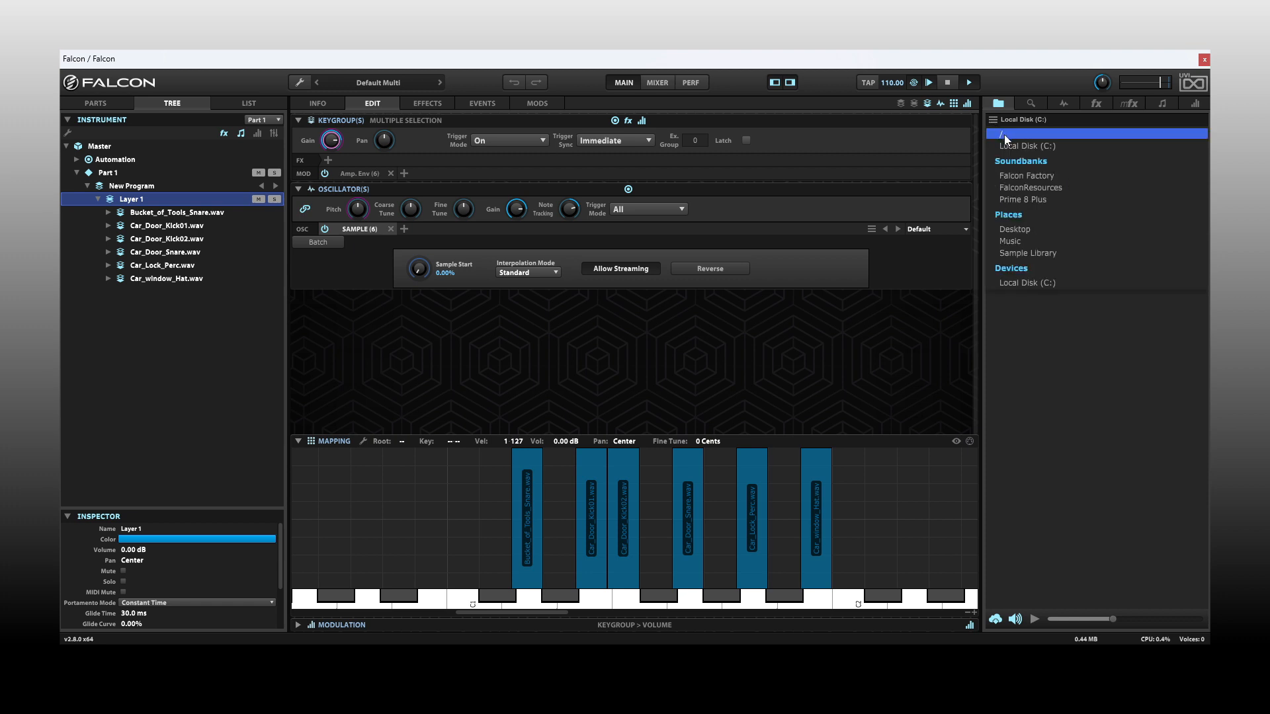
{"action": "left_click", "coordinate": [1004, 135]}
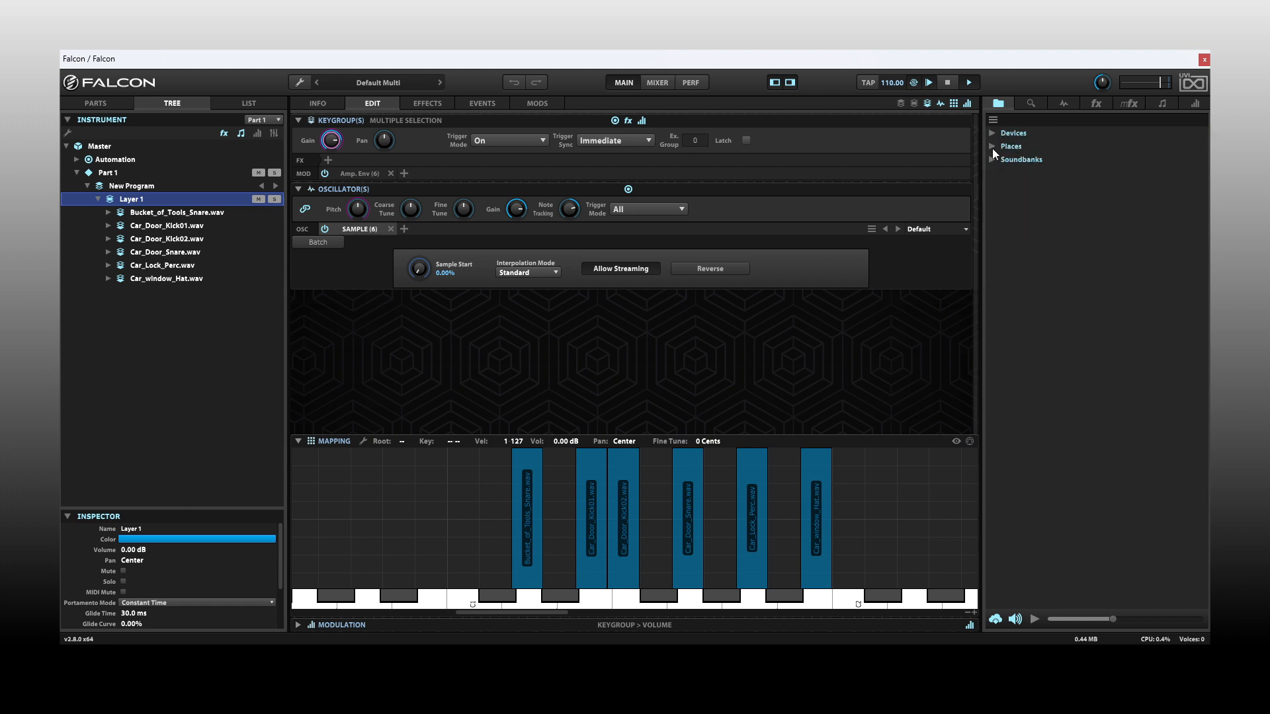
Expand Places in the file browser and remove the Music folder from the favorite places.
{"action": "left_click", "coordinate": [991, 146]}
{"action": "left_click", "coordinate": [1028, 175]}
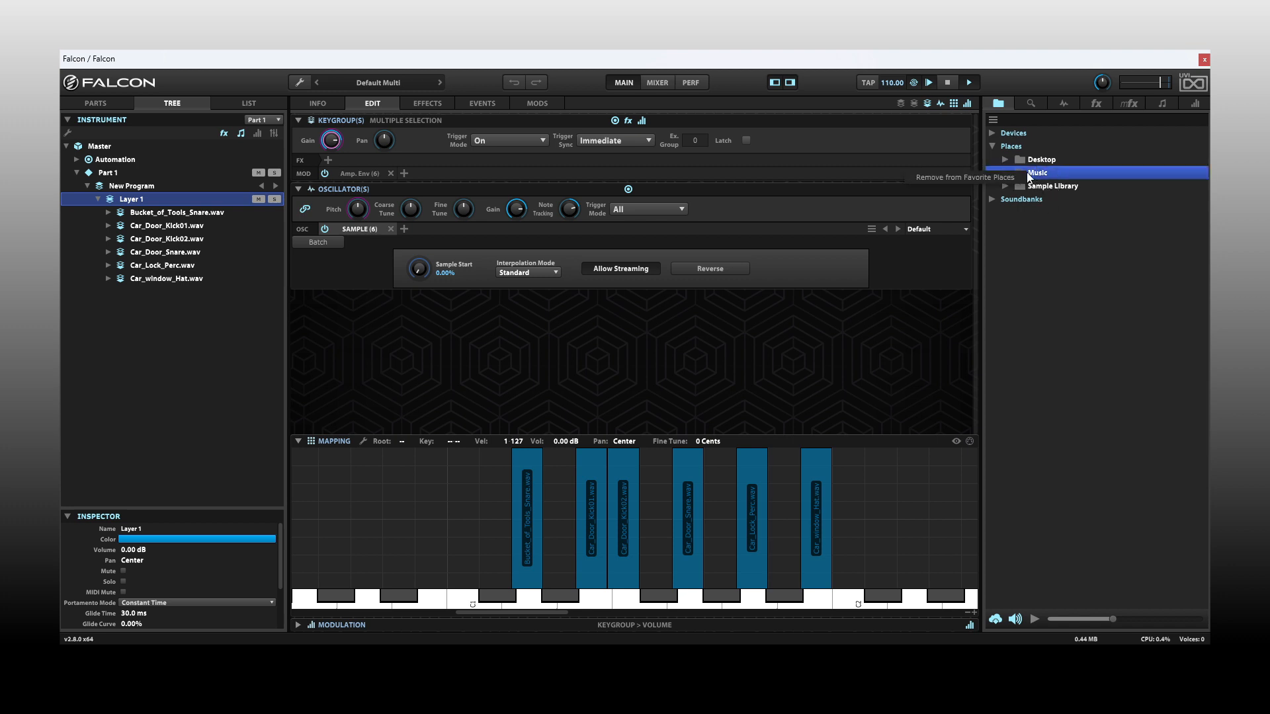
{"action": "left_click", "coordinate": [976, 178]}
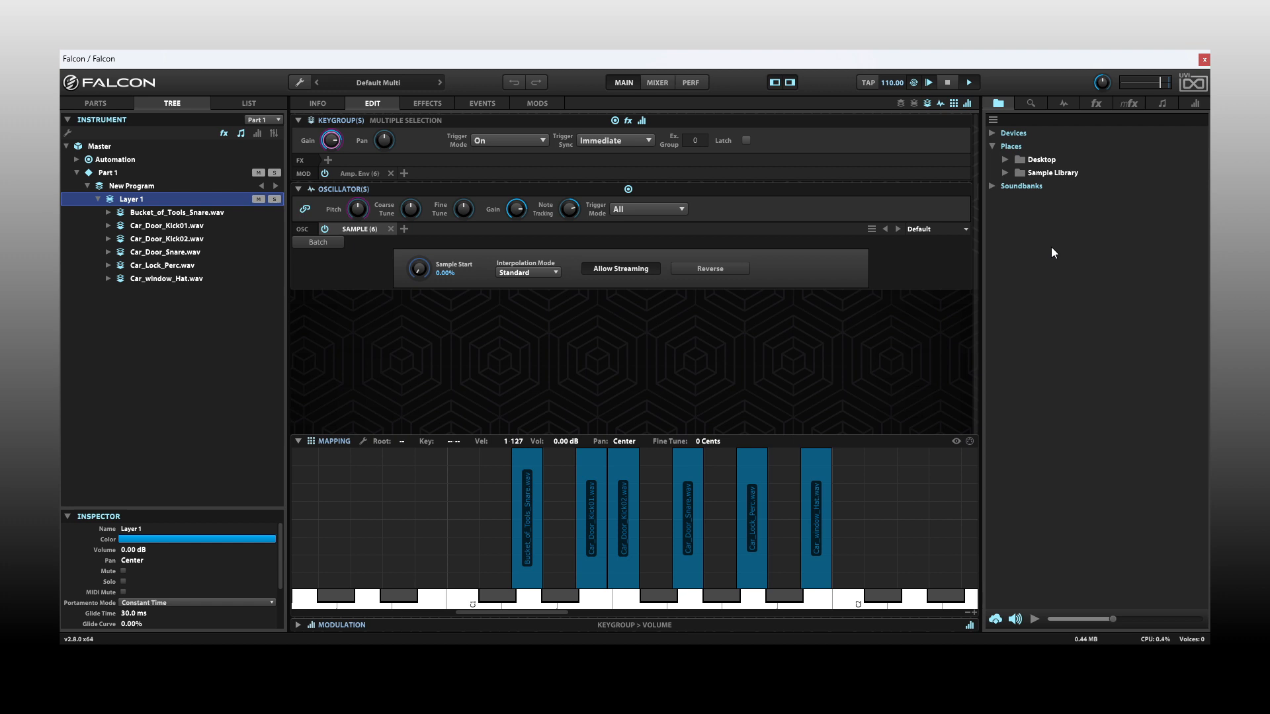
Rename Layer 1 as Tutorial Layer in an enlarged Inspector, and show the Layer section on the Edit page.
{"action": "left_click", "coordinate": [173, 104]}
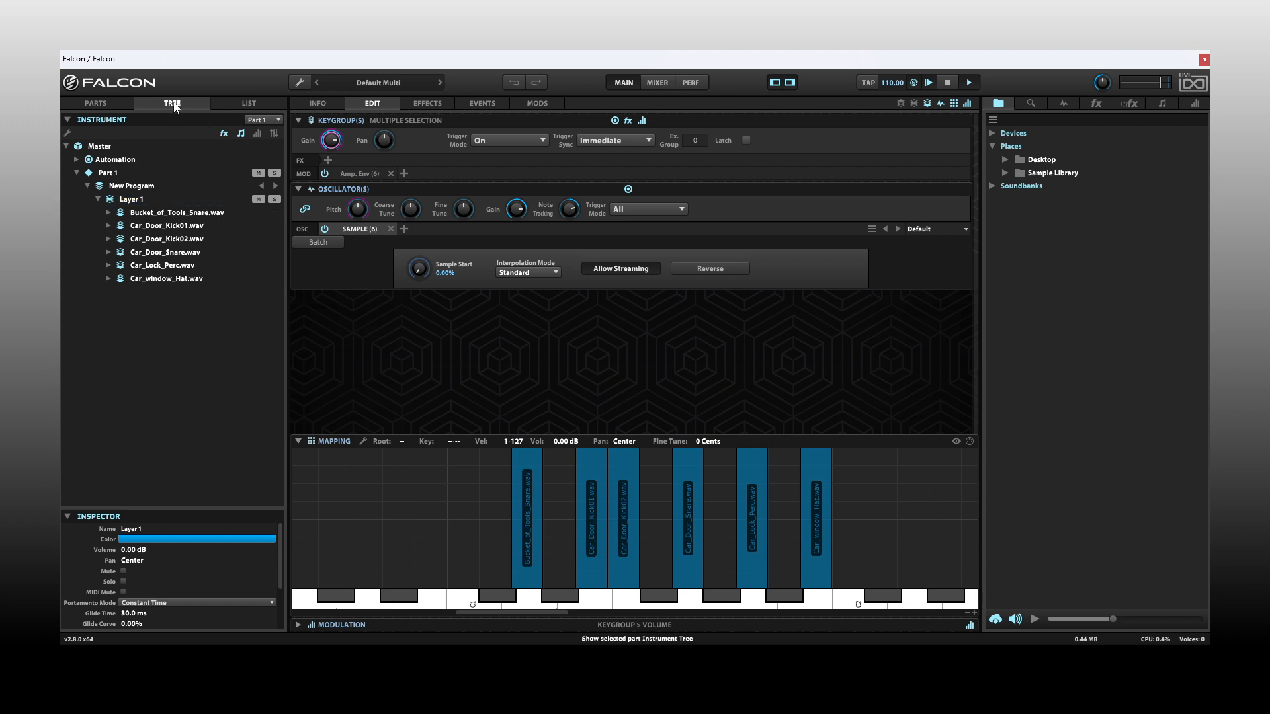
{"action": "left_click", "coordinate": [133, 201]}
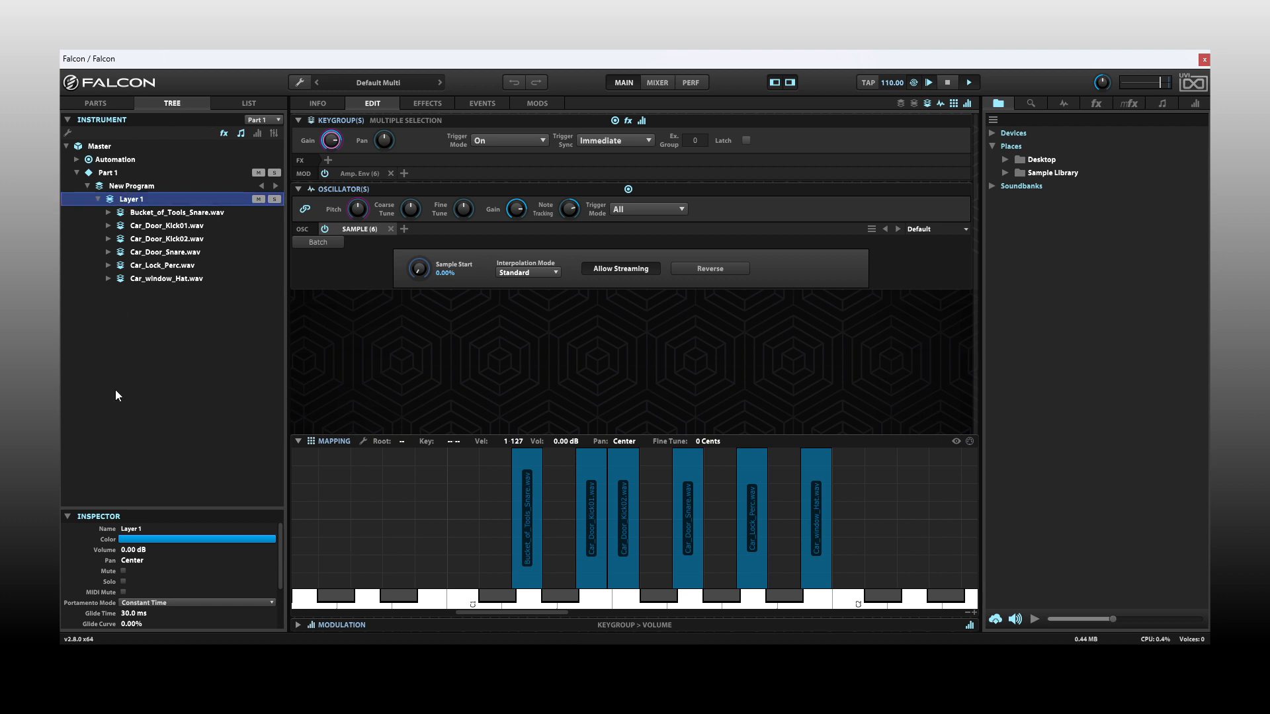
{"action": "left_click_drag", "start_coordinate": [161, 508], "coordinate": [164, 428]}
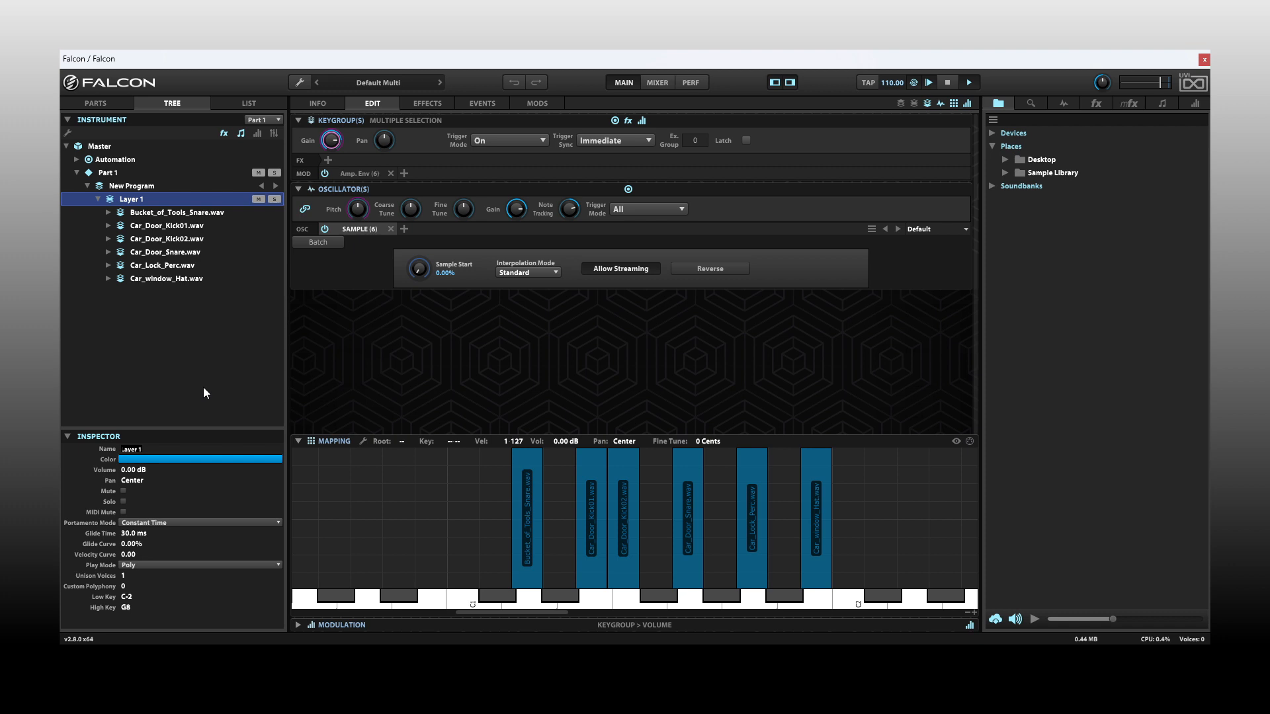
{"action": "type", "text": "Tutorial"}
{"action": "key", "text": "Return"}
{"action": "left_click", "coordinate": [912, 103]}
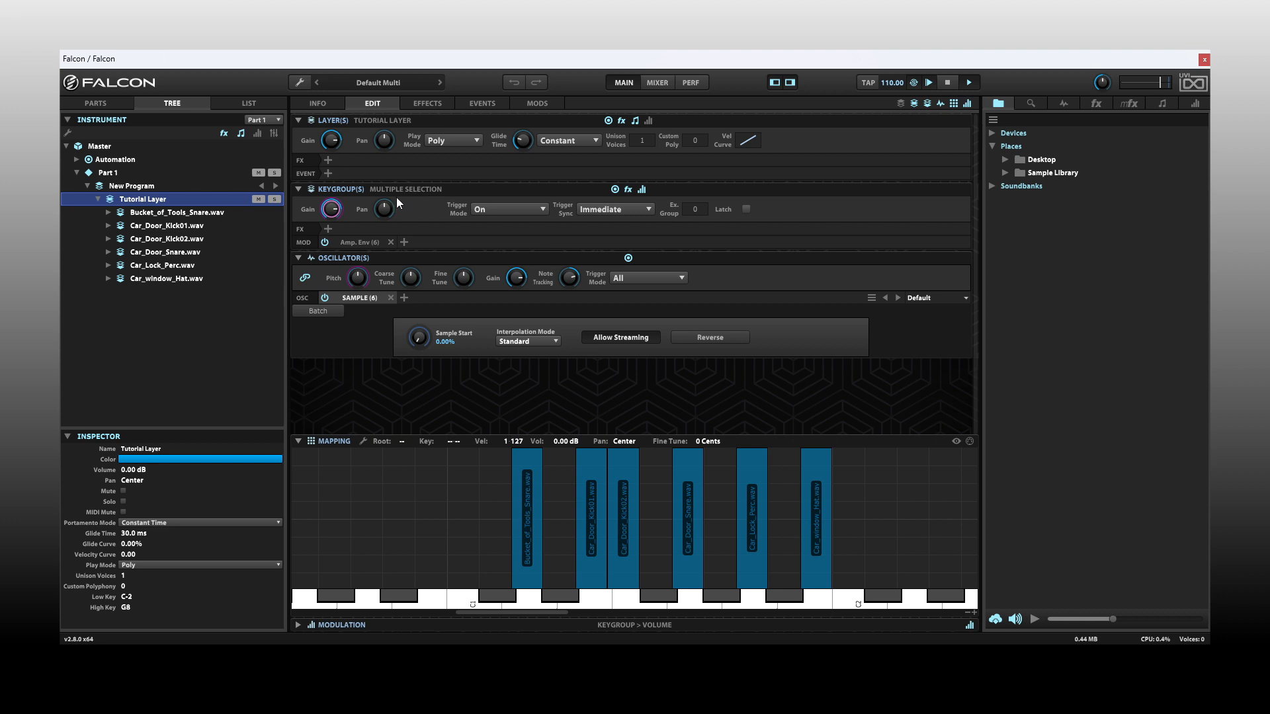
Select and expand the Bucket_of_Tools_Snare.wav keygroup in the instrument tree and rename it as Tutorial Keygroup.
{"action": "left_click", "coordinate": [531, 516]}
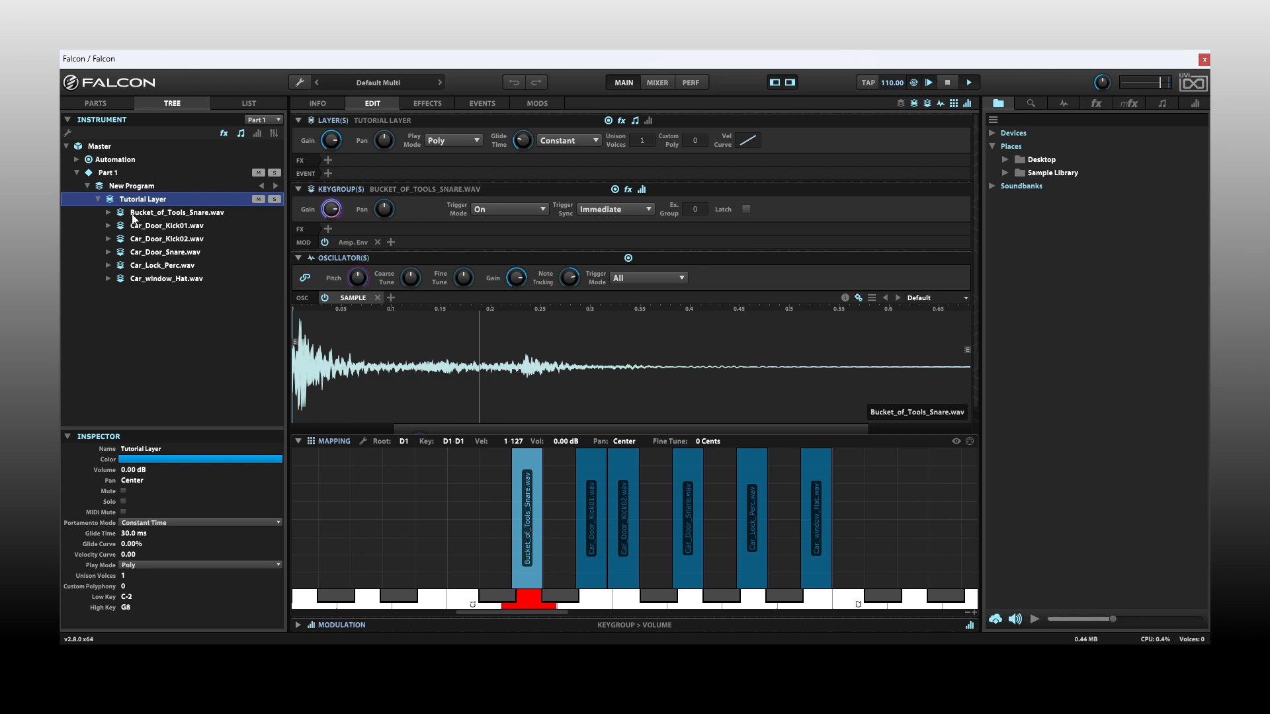
{"action": "left_click", "coordinate": [109, 213]}
{"action": "left_click", "coordinate": [149, 213]}
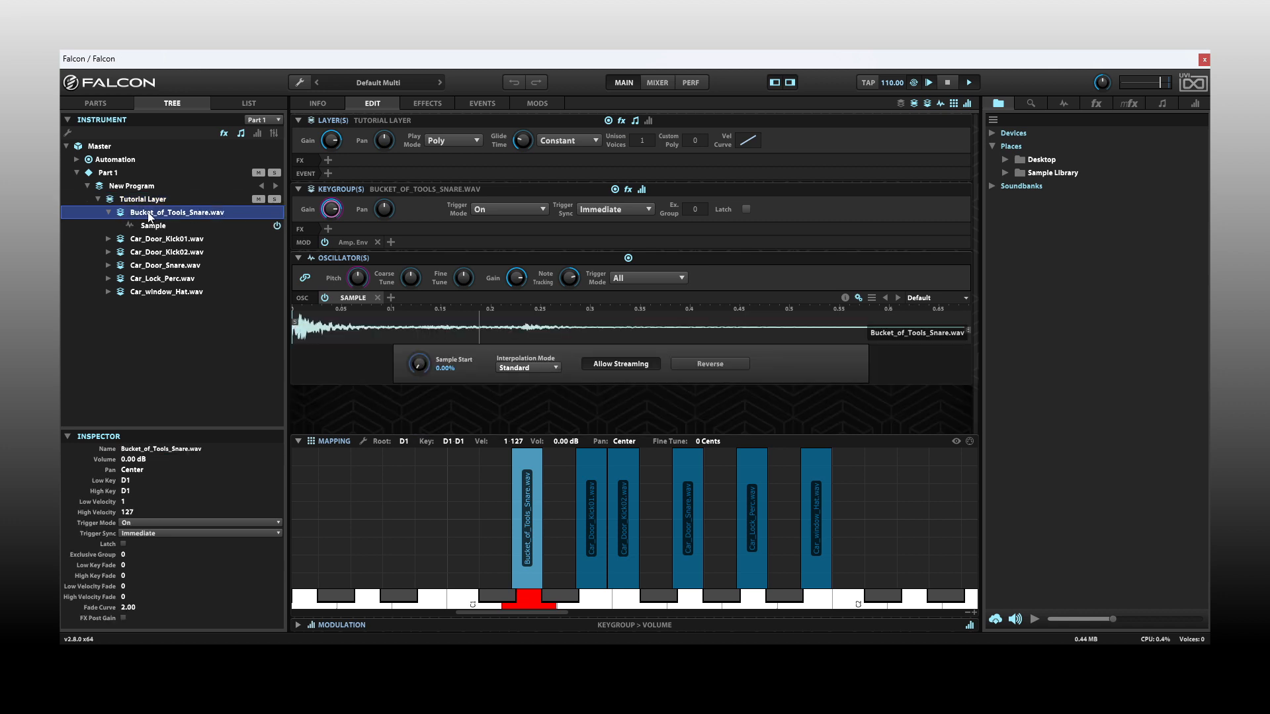
{"action": "left_click", "coordinate": [163, 449]}
{"action": "type", "text": "Tutorial Keygroup"}
{"action": "key", "text": "Return"}
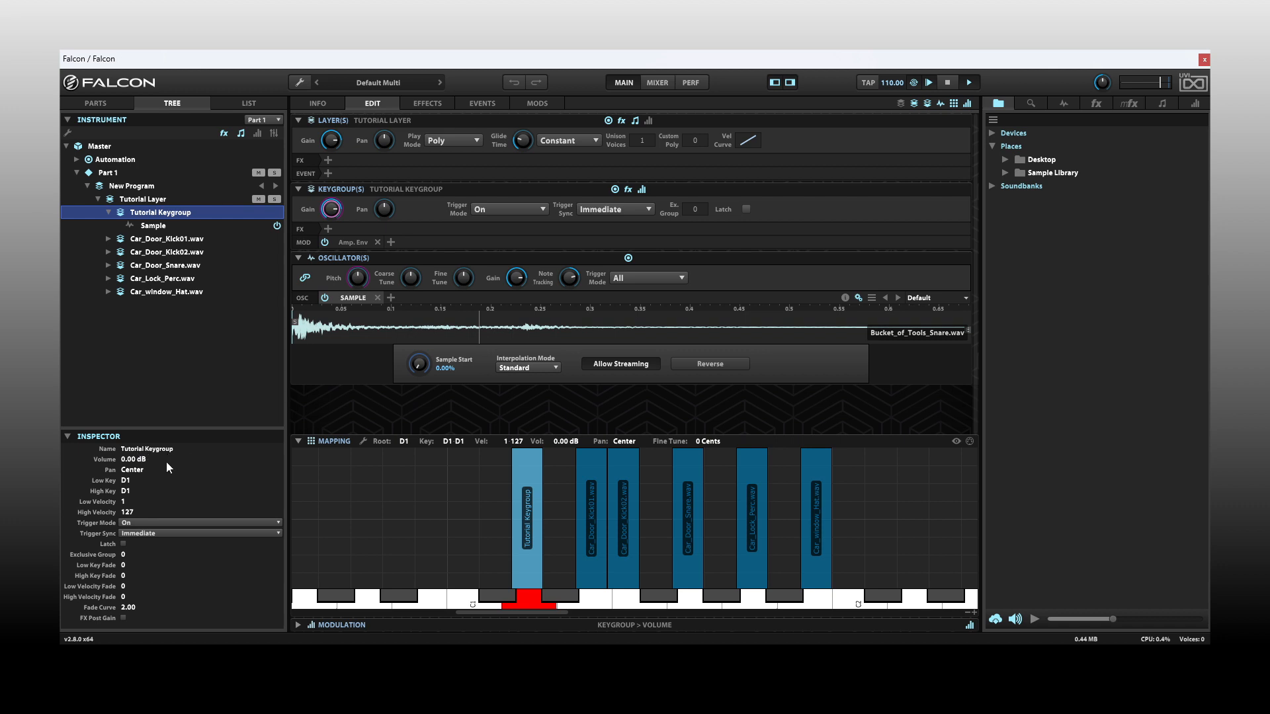
Set the Tutorial Layer's color to the salmon swatch CA7D6D from the List view.
{"action": "left_click", "coordinate": [244, 100]}
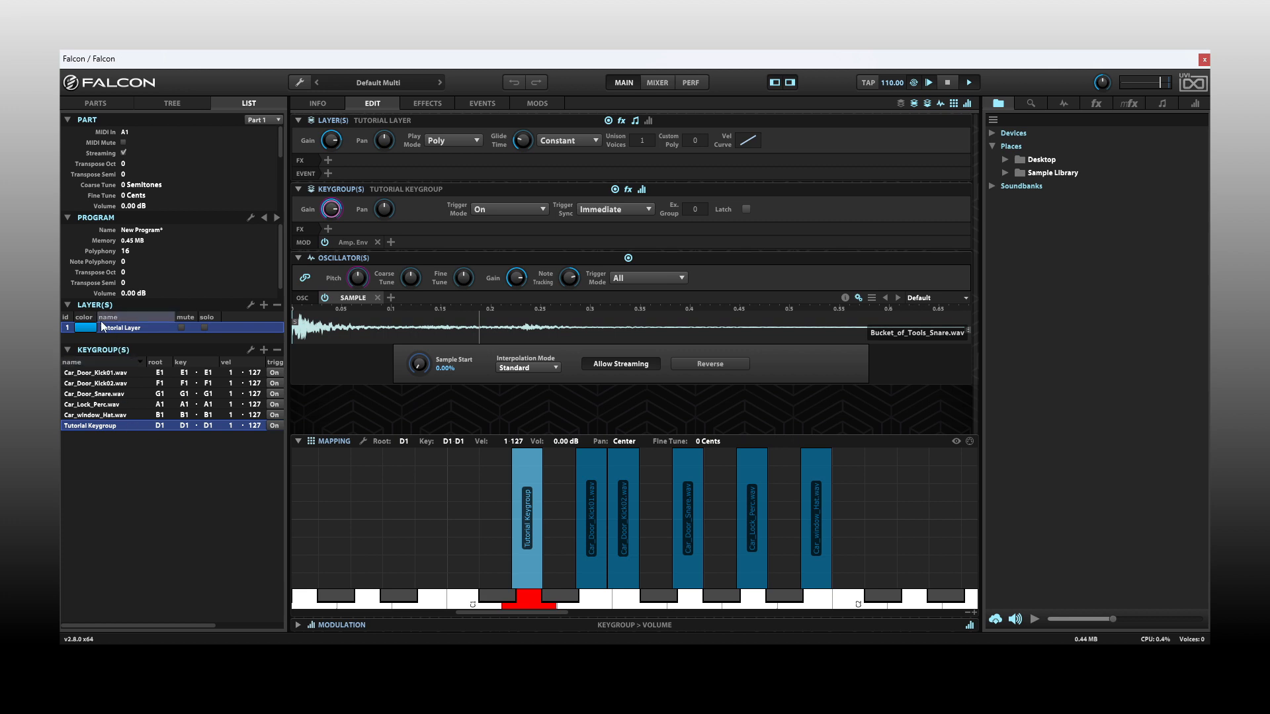
{"action": "left_click", "coordinate": [85, 328]}
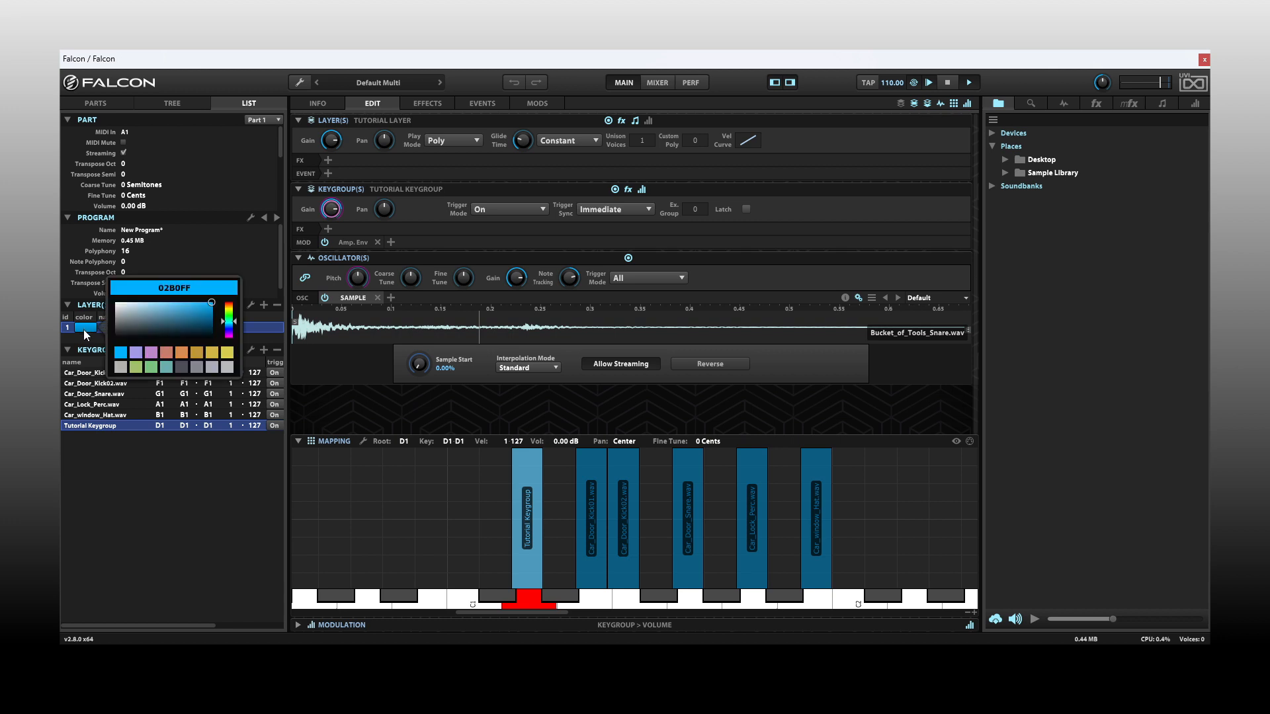
{"action": "right_click", "coordinate": [166, 353]}
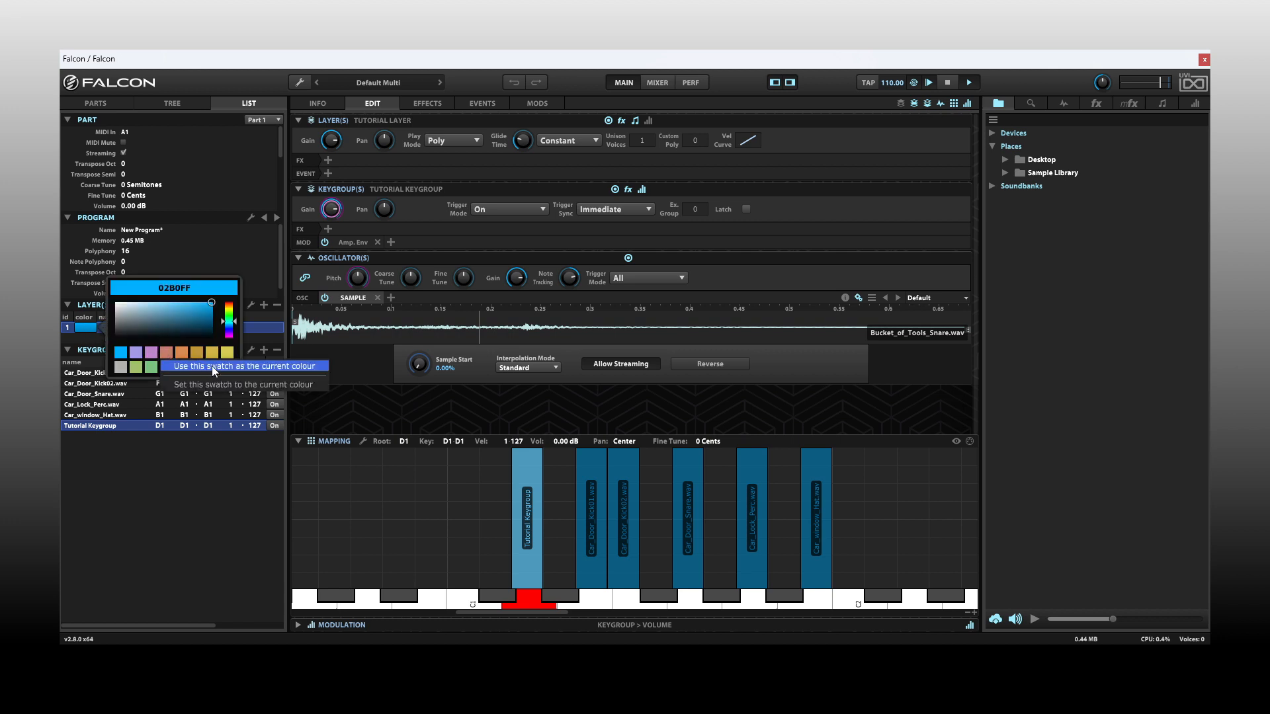
{"action": "left_click", "coordinate": [253, 367]}
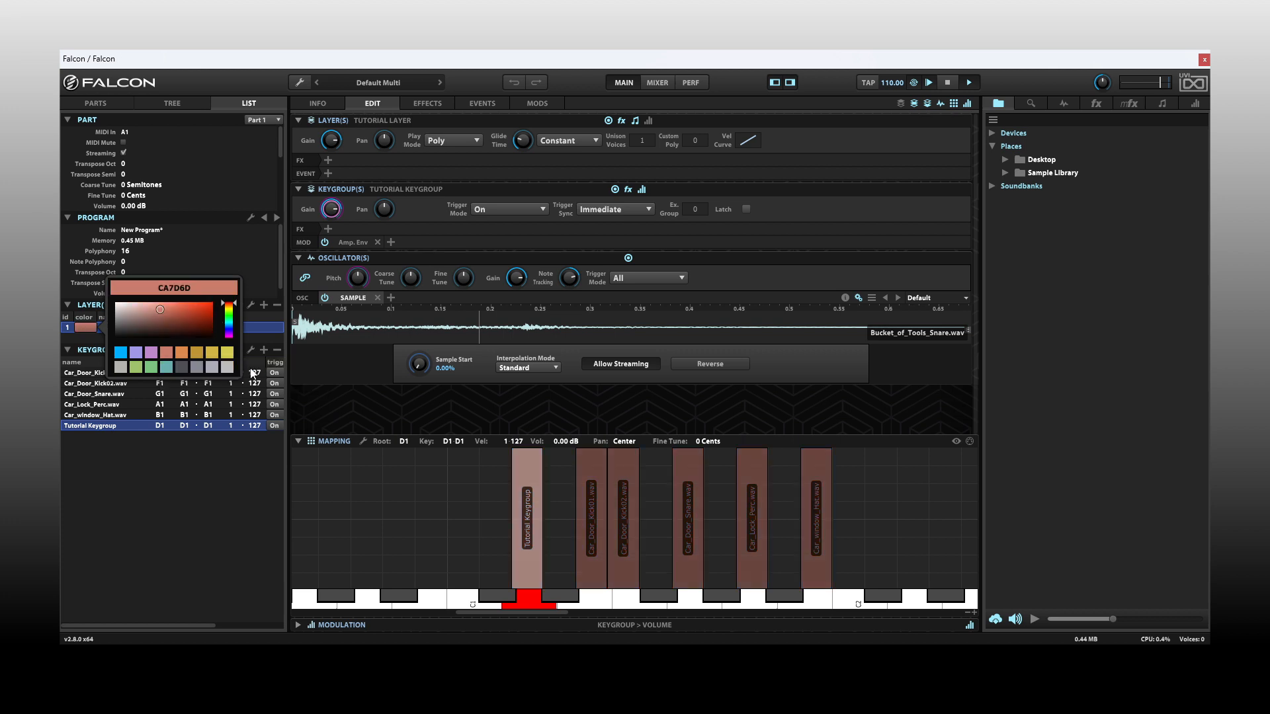
{"action": "left_click", "coordinate": [189, 500]}
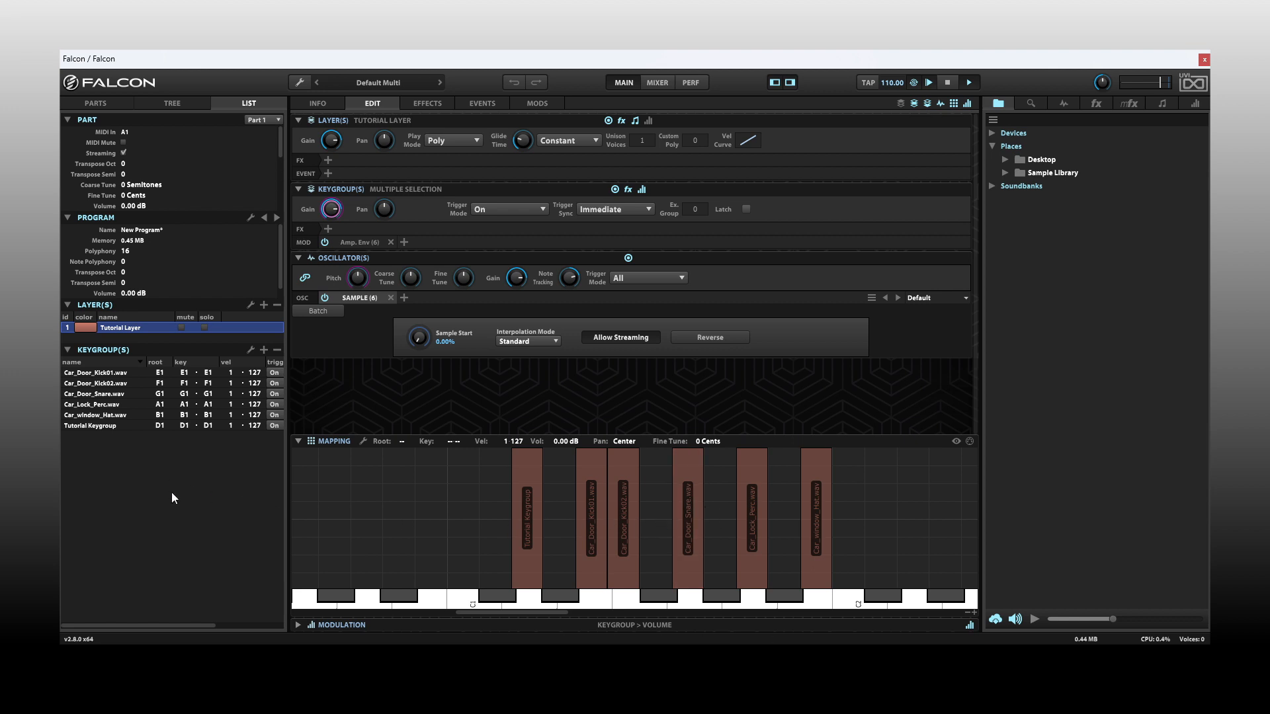
Set the Tutorial Layer's color to the green swatch 9FC36C through the tree view's Inspector.
{"action": "left_click", "coordinate": [173, 103]}
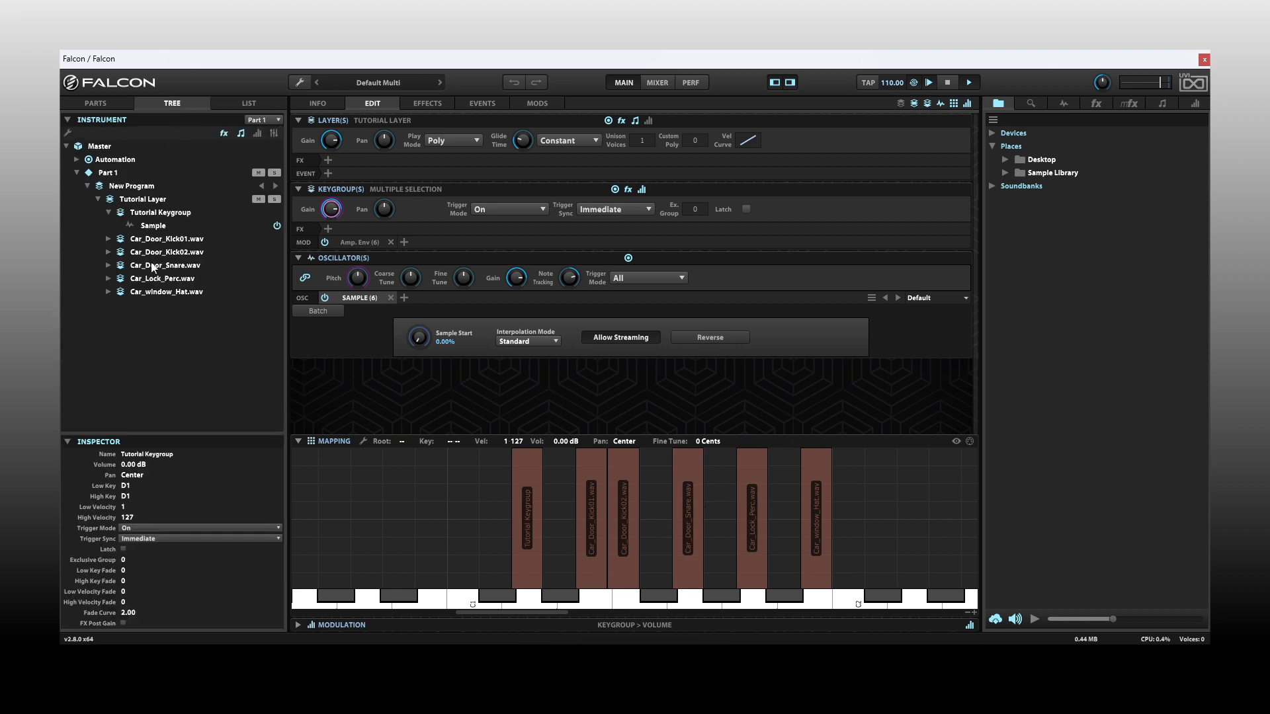
{"action": "left_click", "coordinate": [139, 199]}
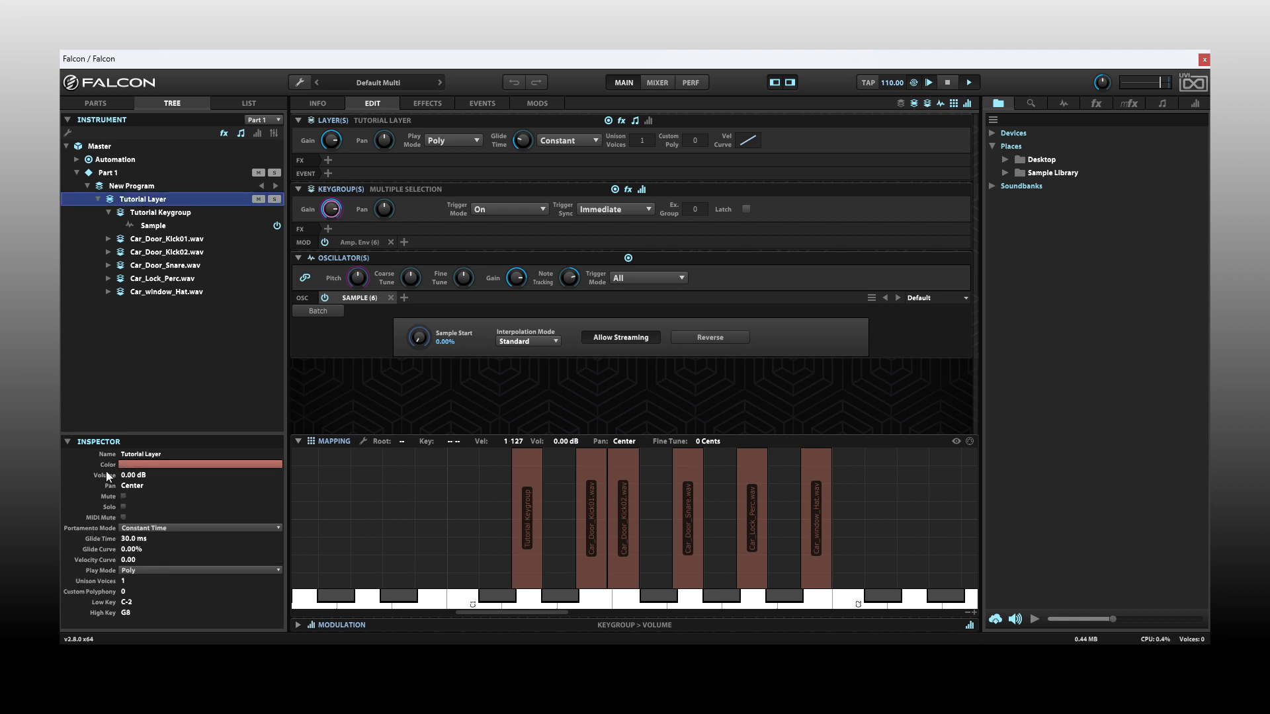
{"action": "left_click", "coordinate": [176, 465]}
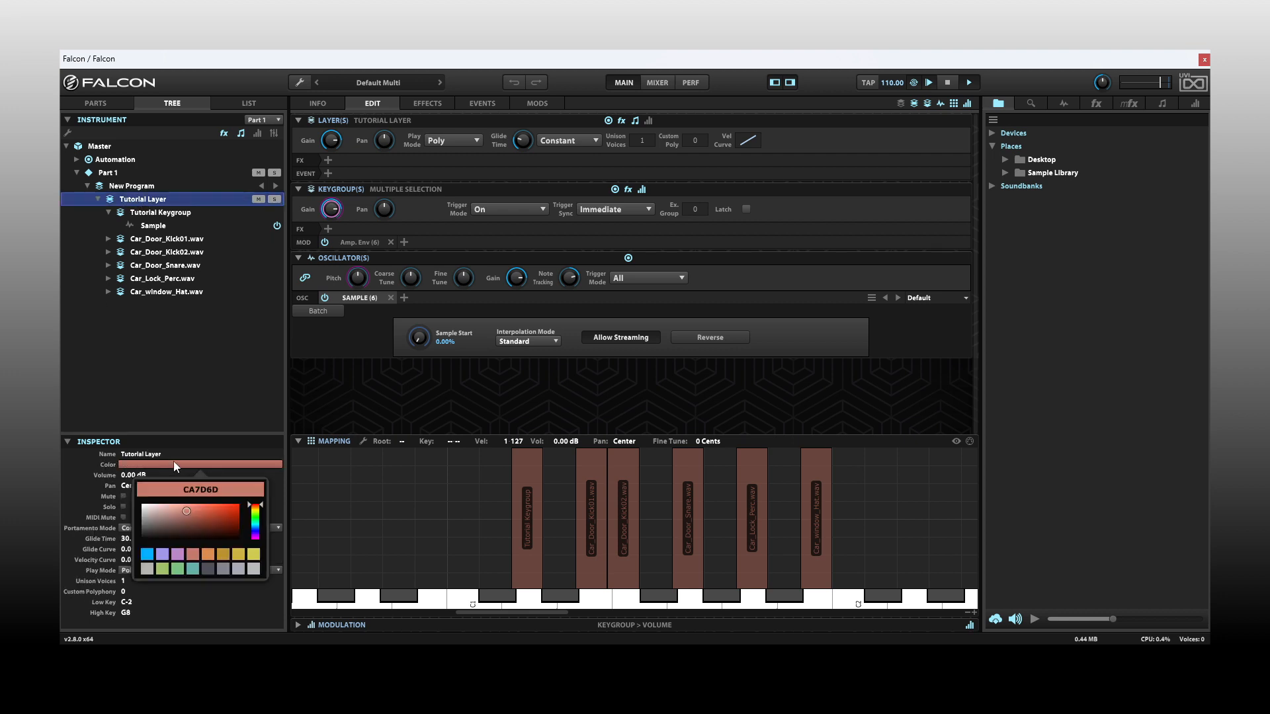
{"action": "right_click", "coordinate": [164, 570]}
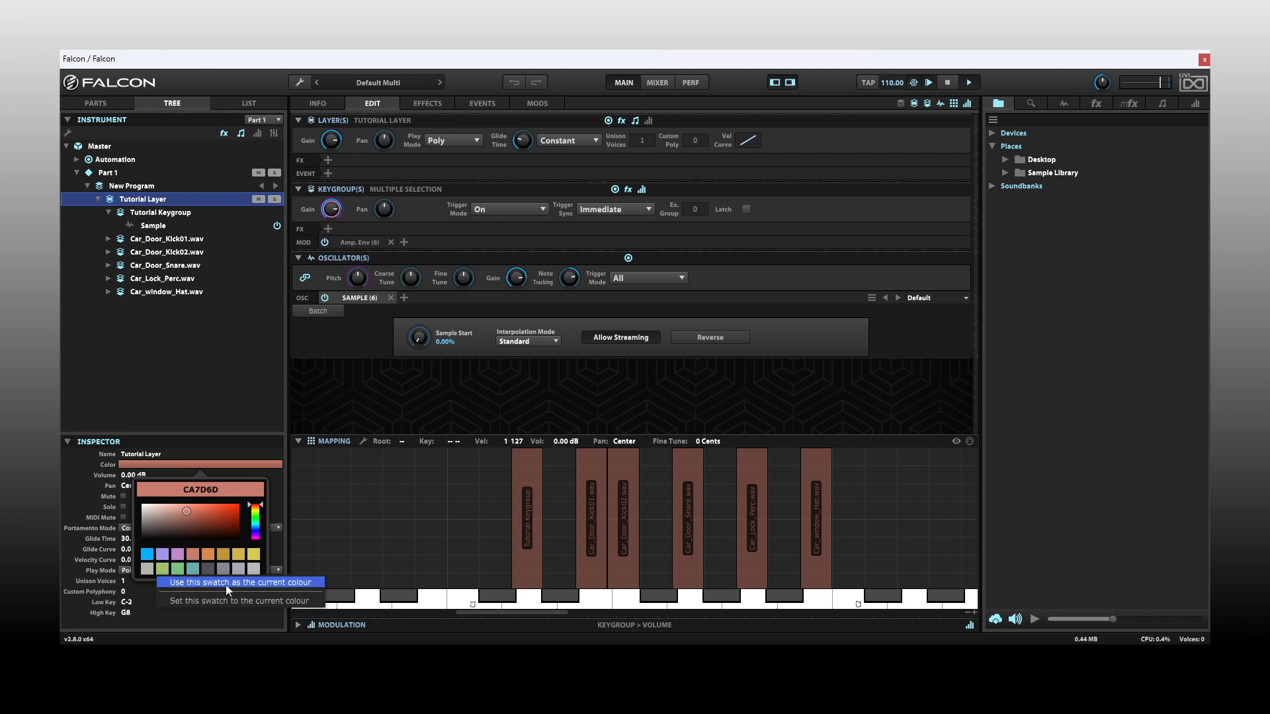
{"action": "left_click", "coordinate": [259, 583]}
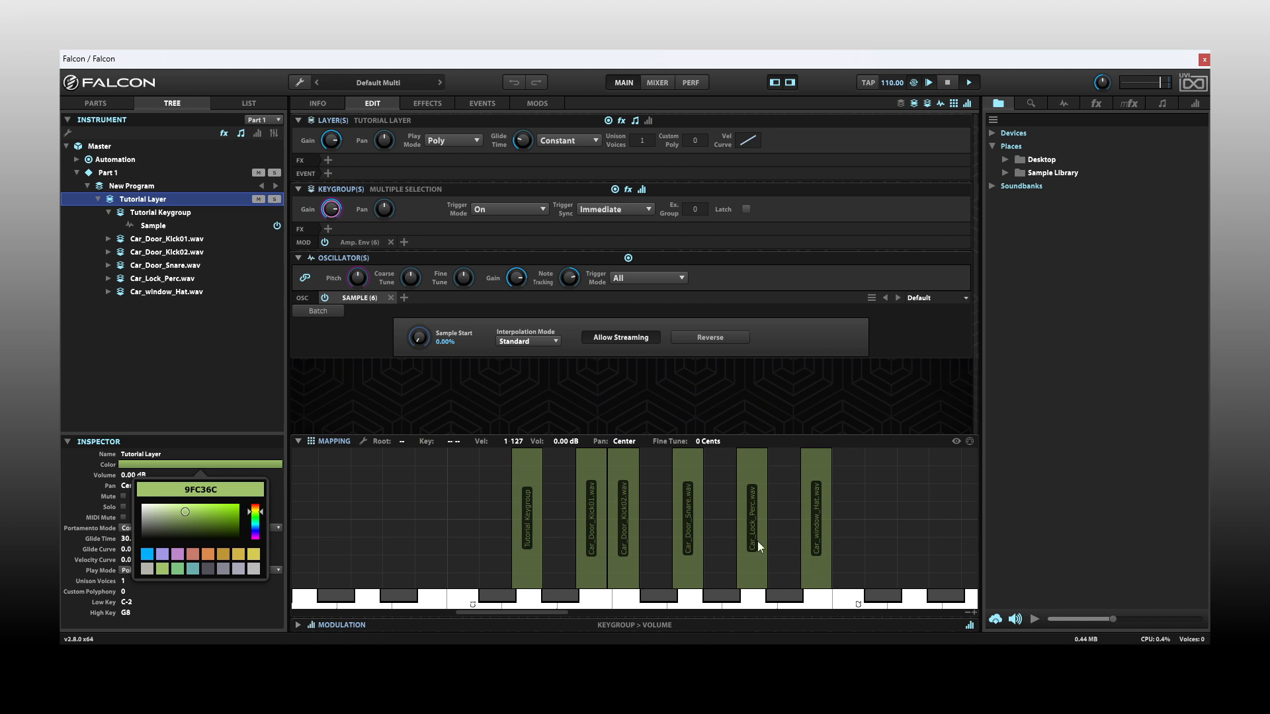
{"action": "left_click", "coordinate": [397, 528]}
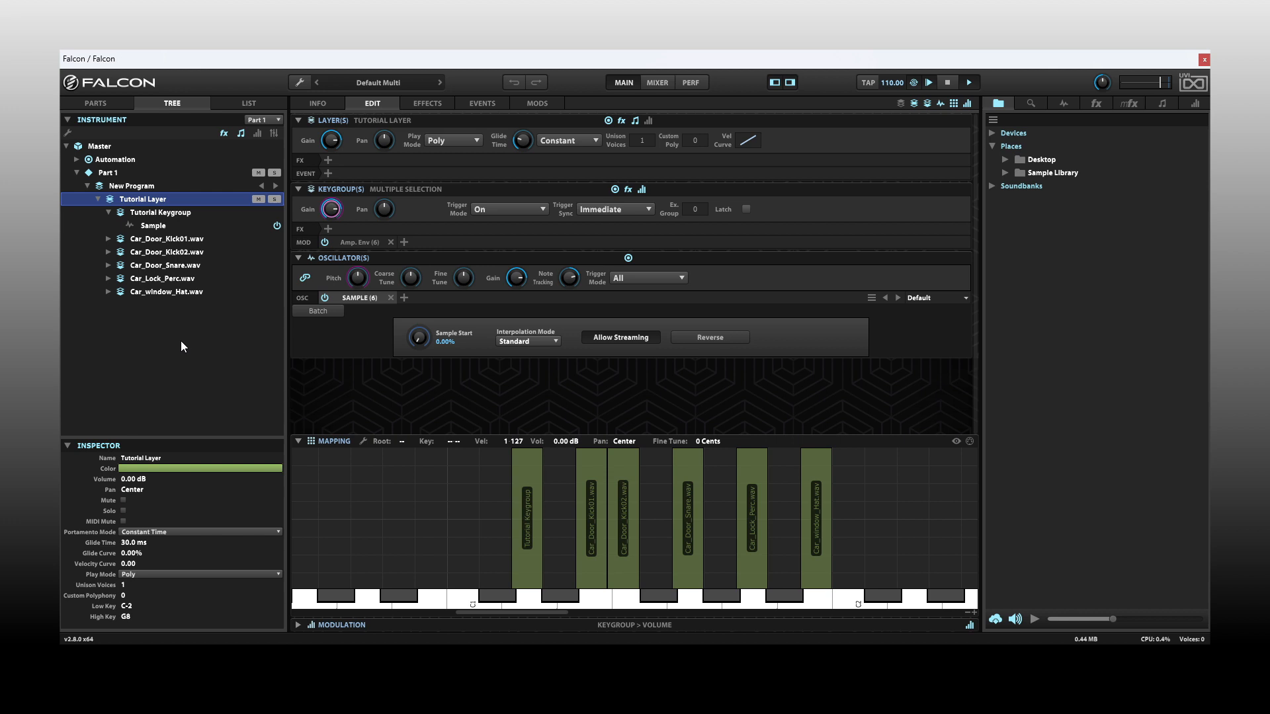
Duplicate the Tutorial Layer from the List view and select the Tutorial Layer copy in the instrument tree.
{"action": "left_click", "coordinate": [246, 105]}
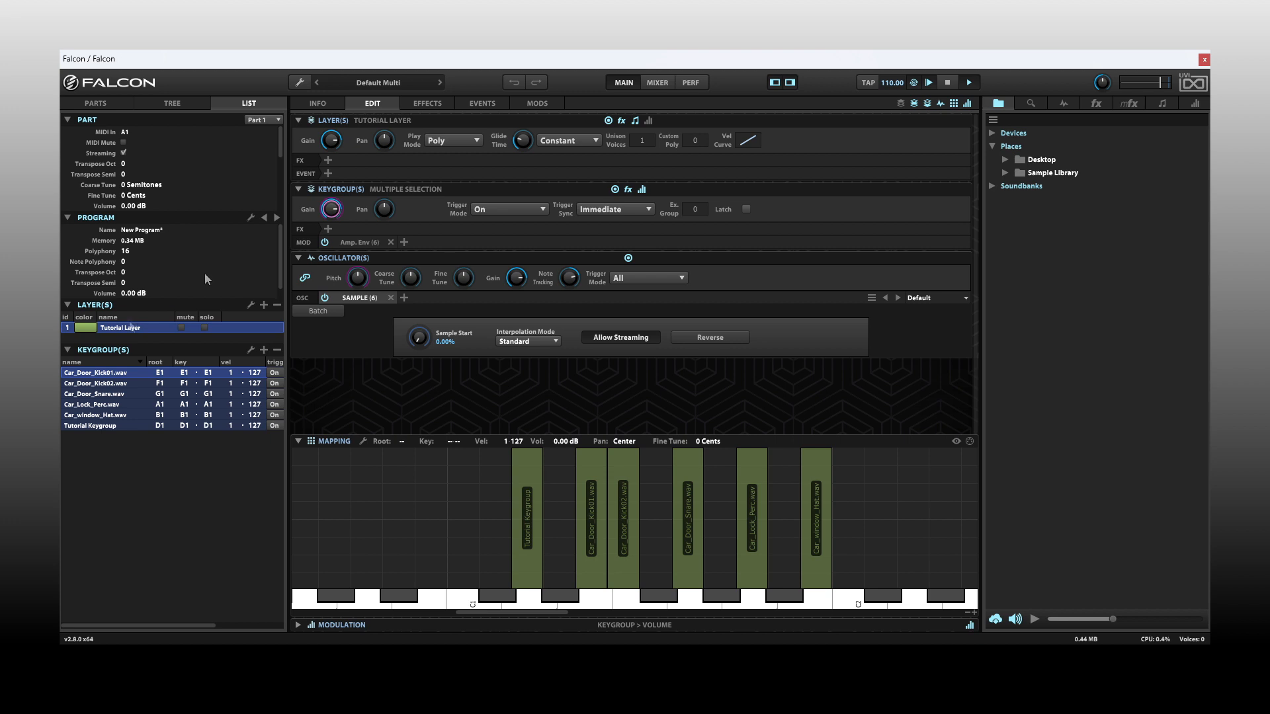
{"action": "left_click", "coordinate": [251, 306]}
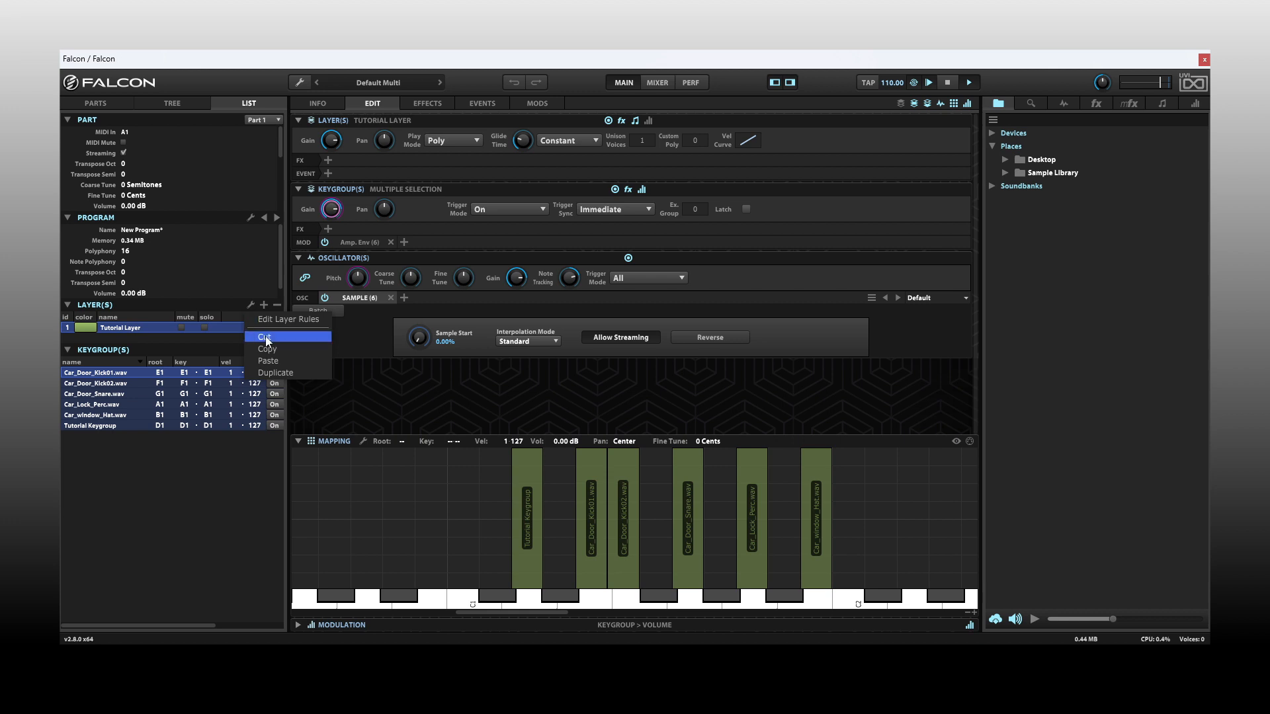
{"action": "left_click", "coordinate": [283, 374]}
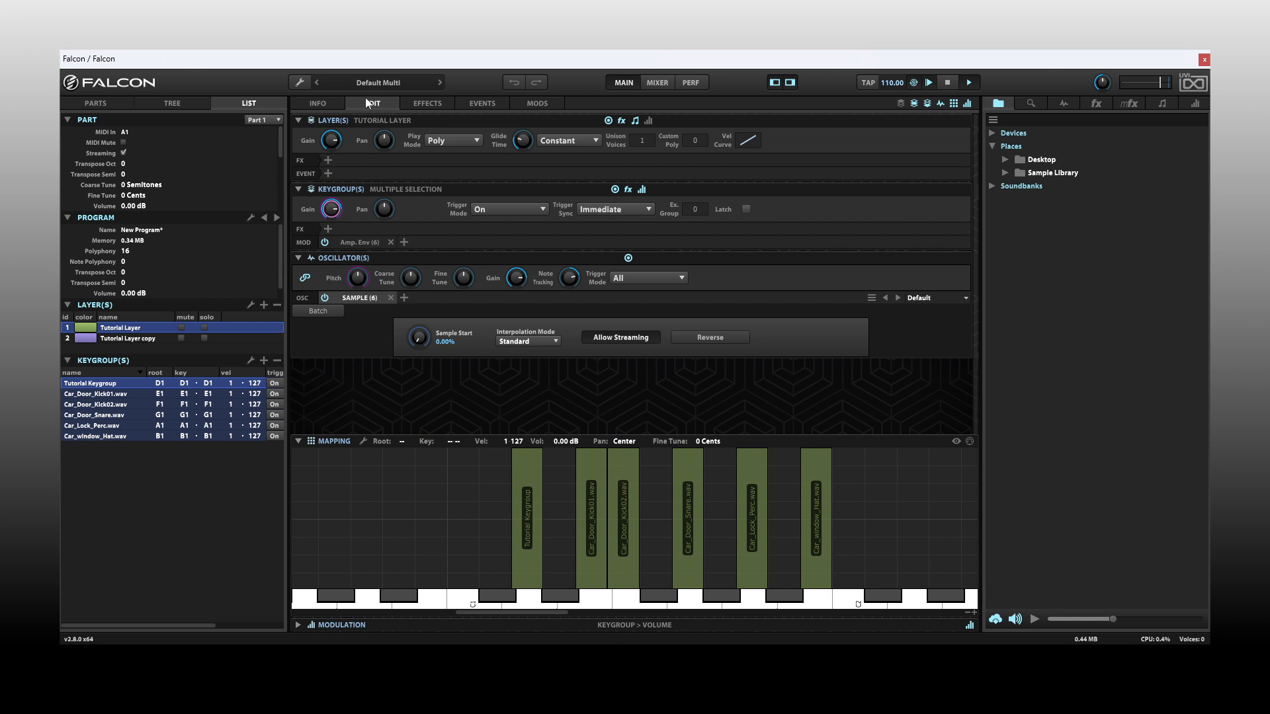
{"action": "left_click", "coordinate": [187, 106]}
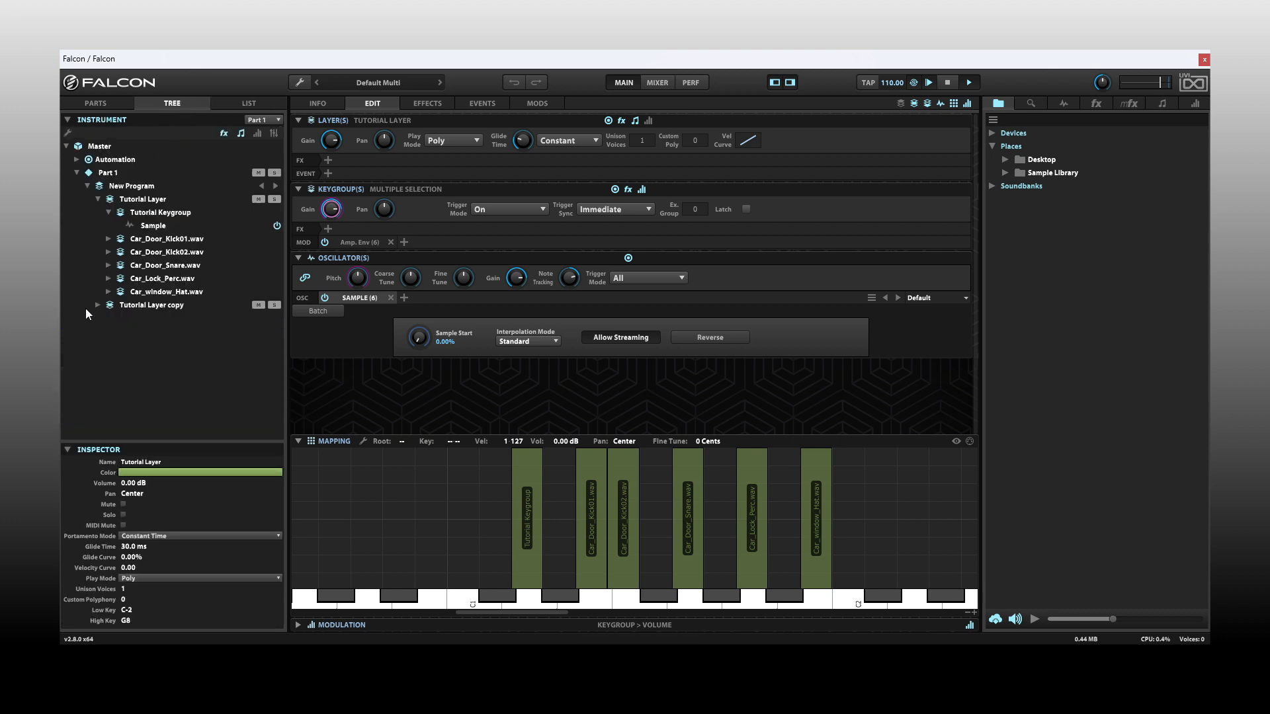
{"action": "left_click", "coordinate": [149, 306]}
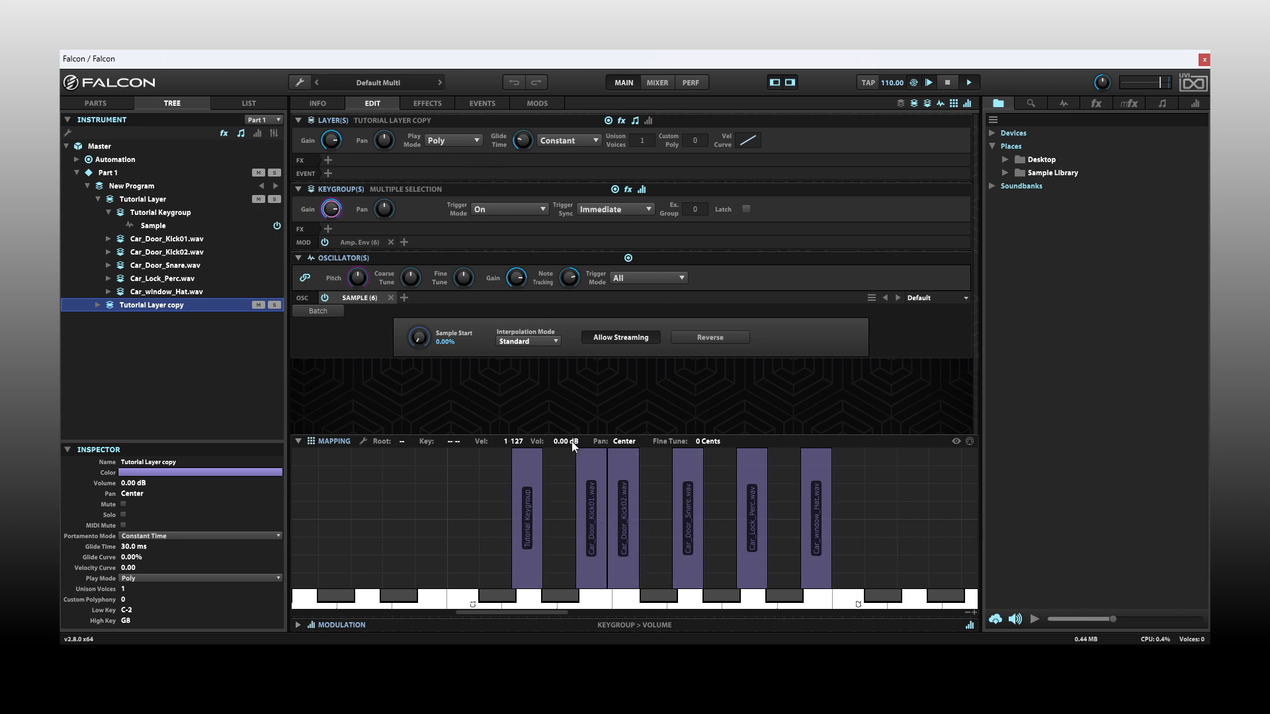
Duplicate the Tutorial Keygroup in the Tutorial Layer from the List view and show the tree view again.
{"action": "left_click", "coordinate": [151, 213]}
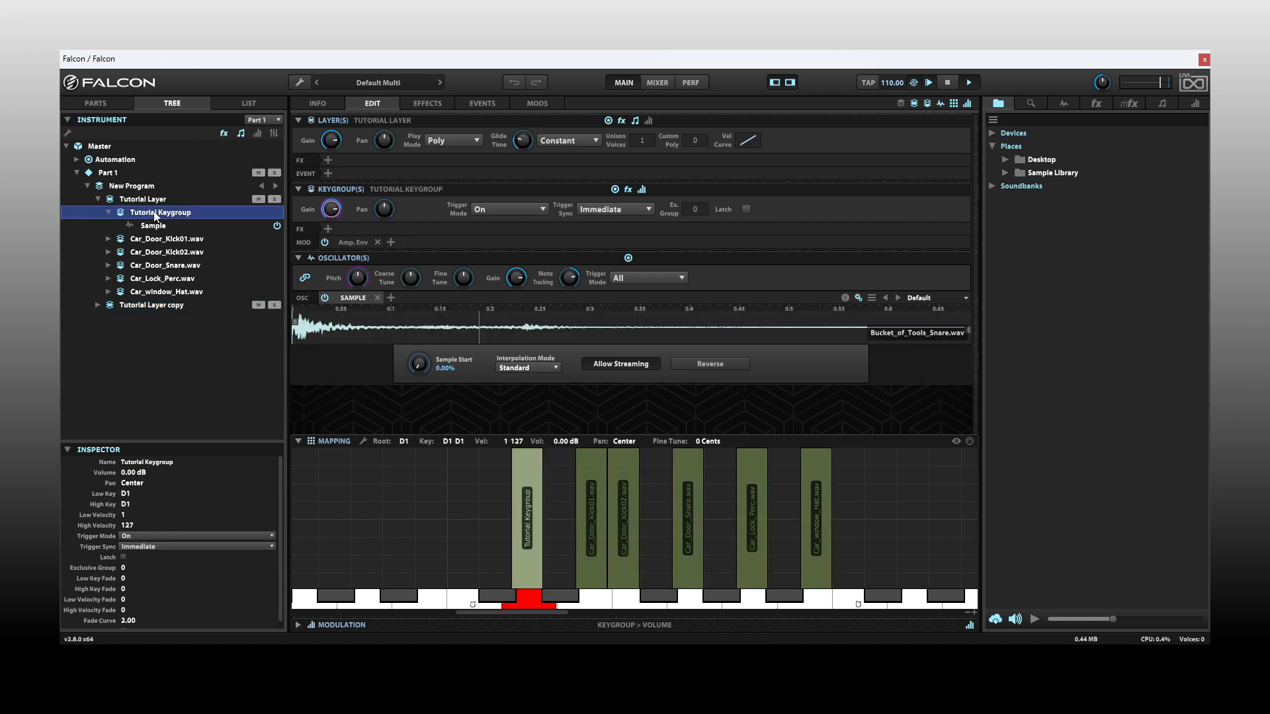
{"action": "left_click", "coordinate": [253, 107]}
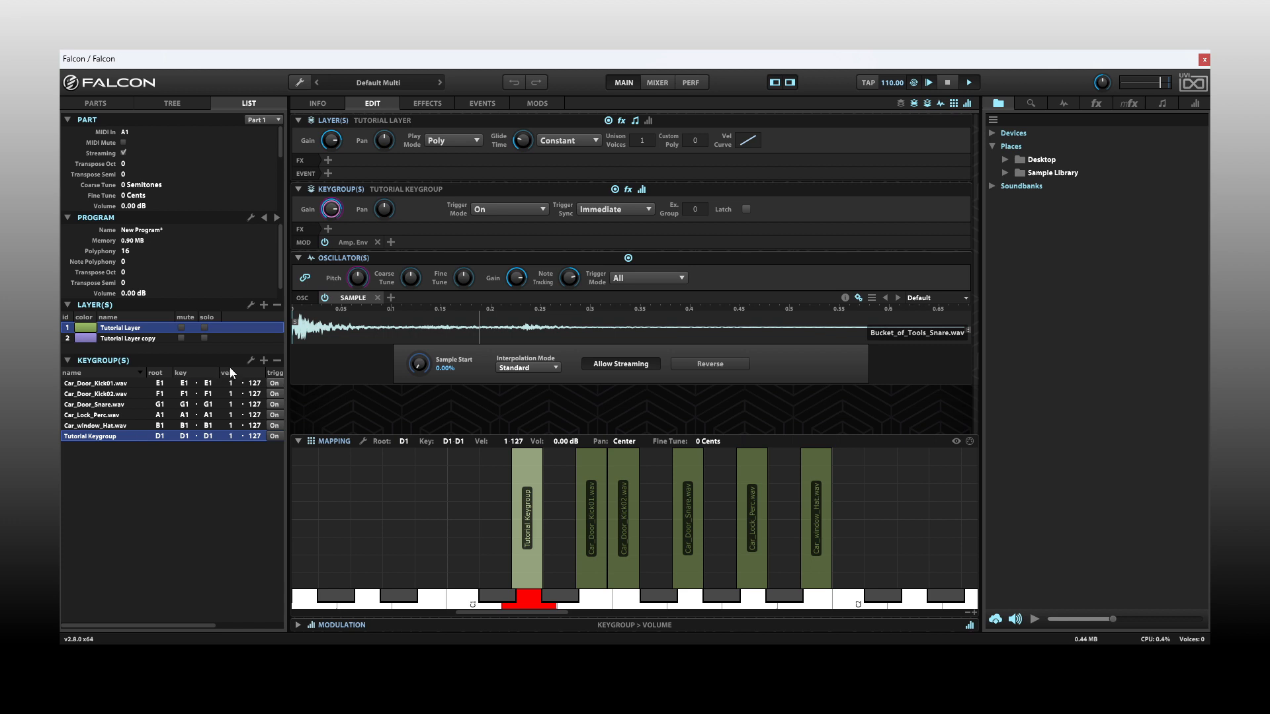
{"action": "left_click", "coordinate": [251, 362]}
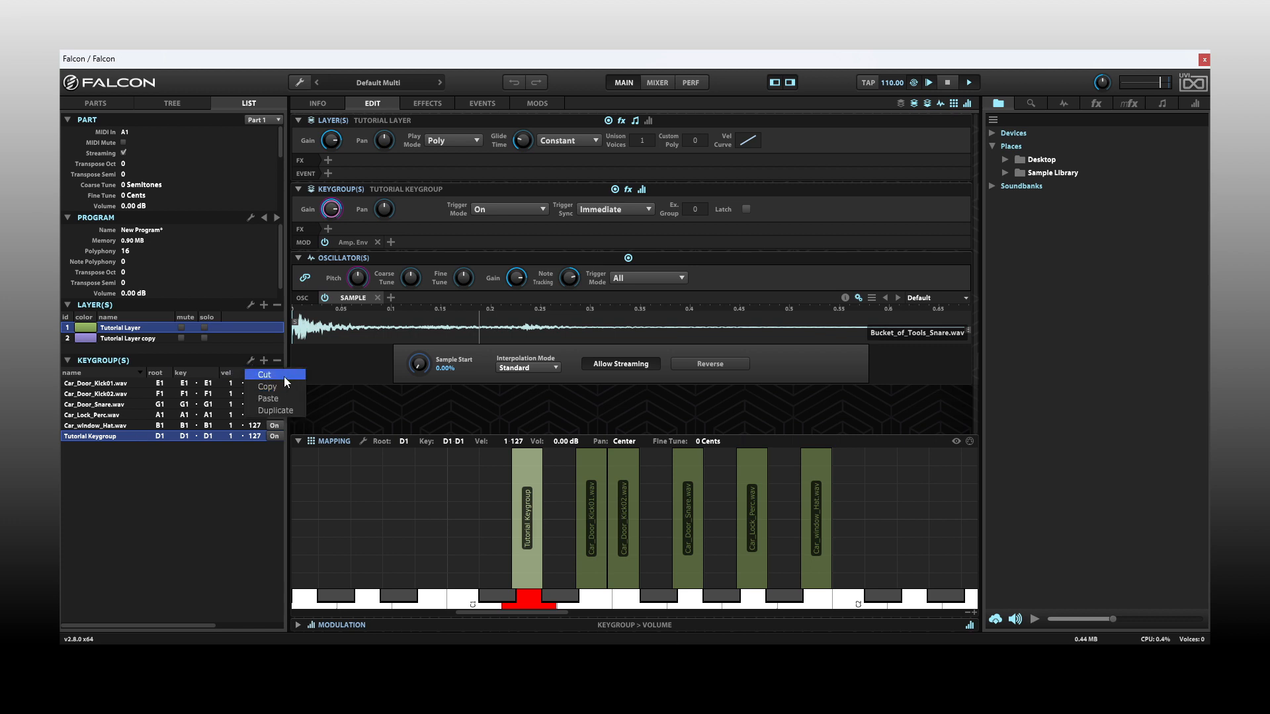
{"action": "left_click", "coordinate": [276, 411]}
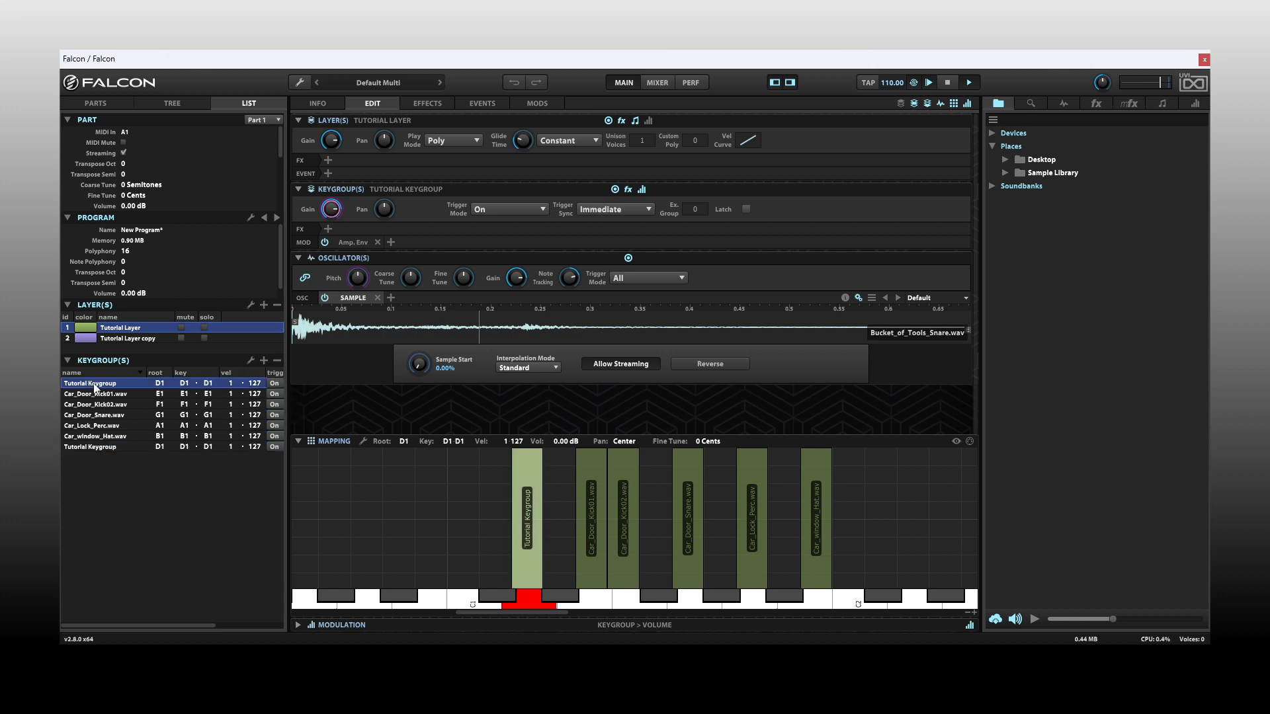
{"action": "left_click", "coordinate": [180, 107]}
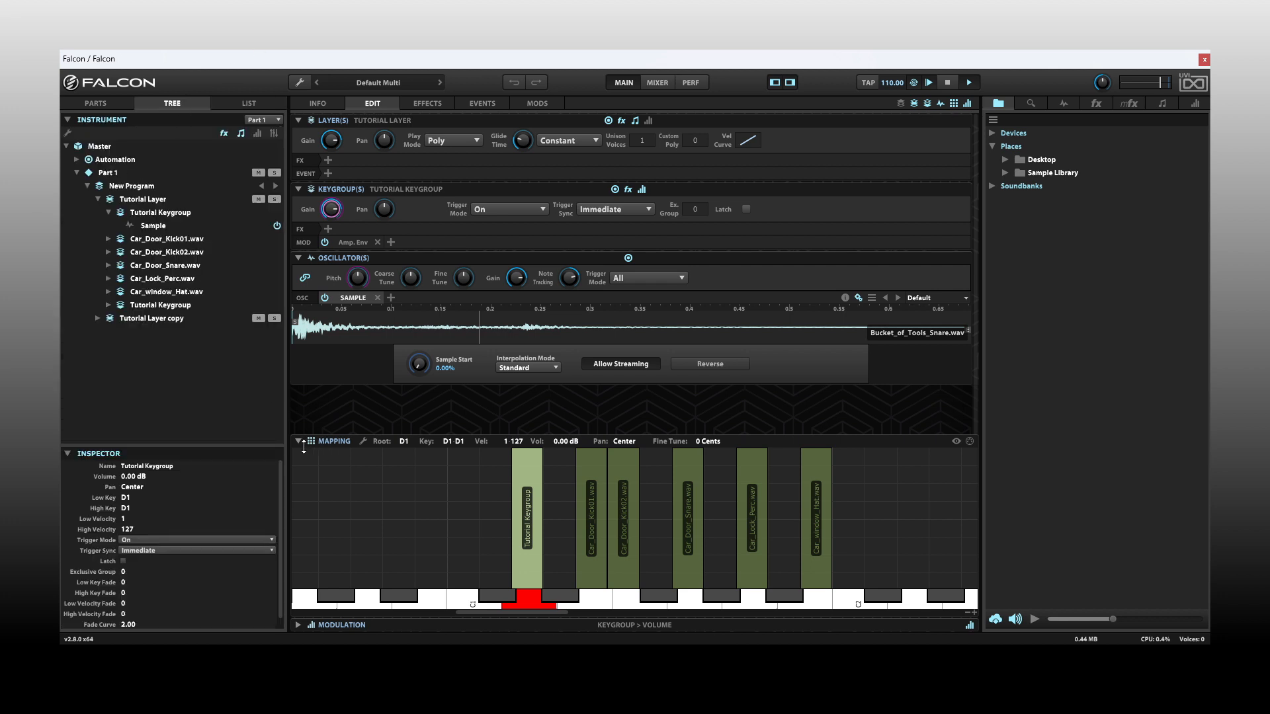
Collapse the Mapping section and add an Additive oscillator to the Tutorial Keygroup alongside its Sample oscillator.
{"action": "left_click", "coordinate": [298, 441]}
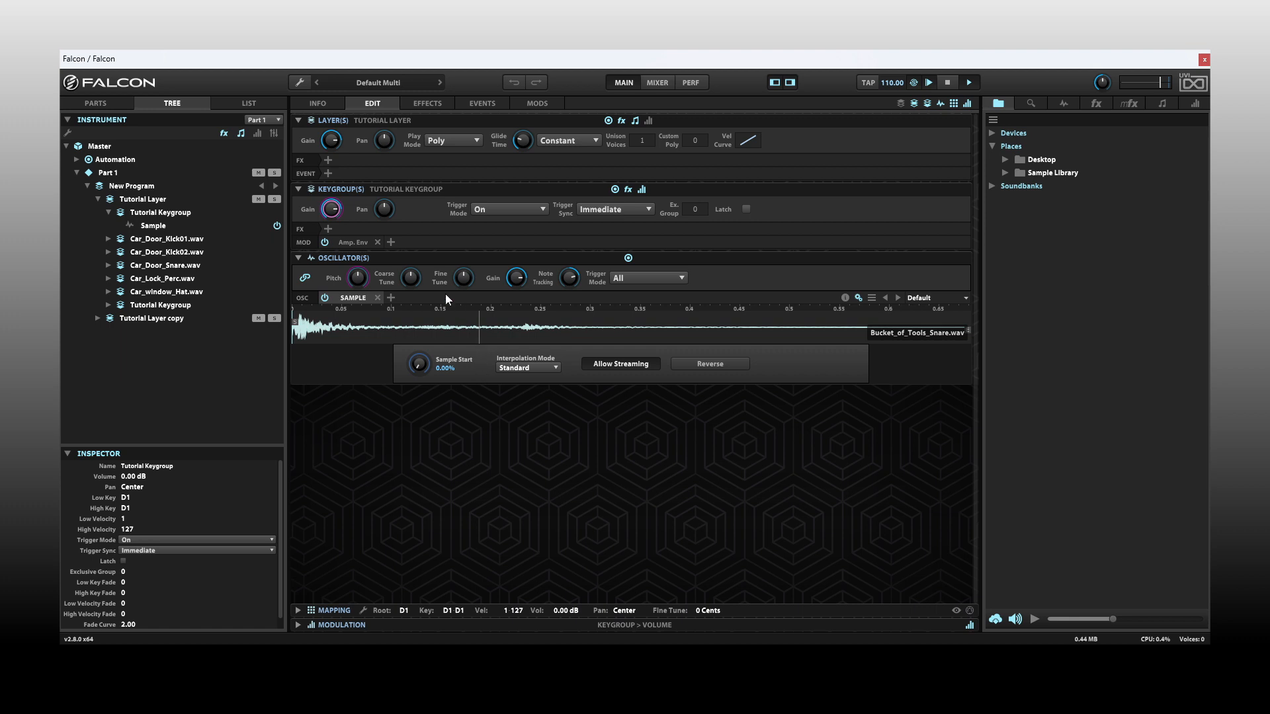
{"action": "left_click", "coordinate": [391, 298]}
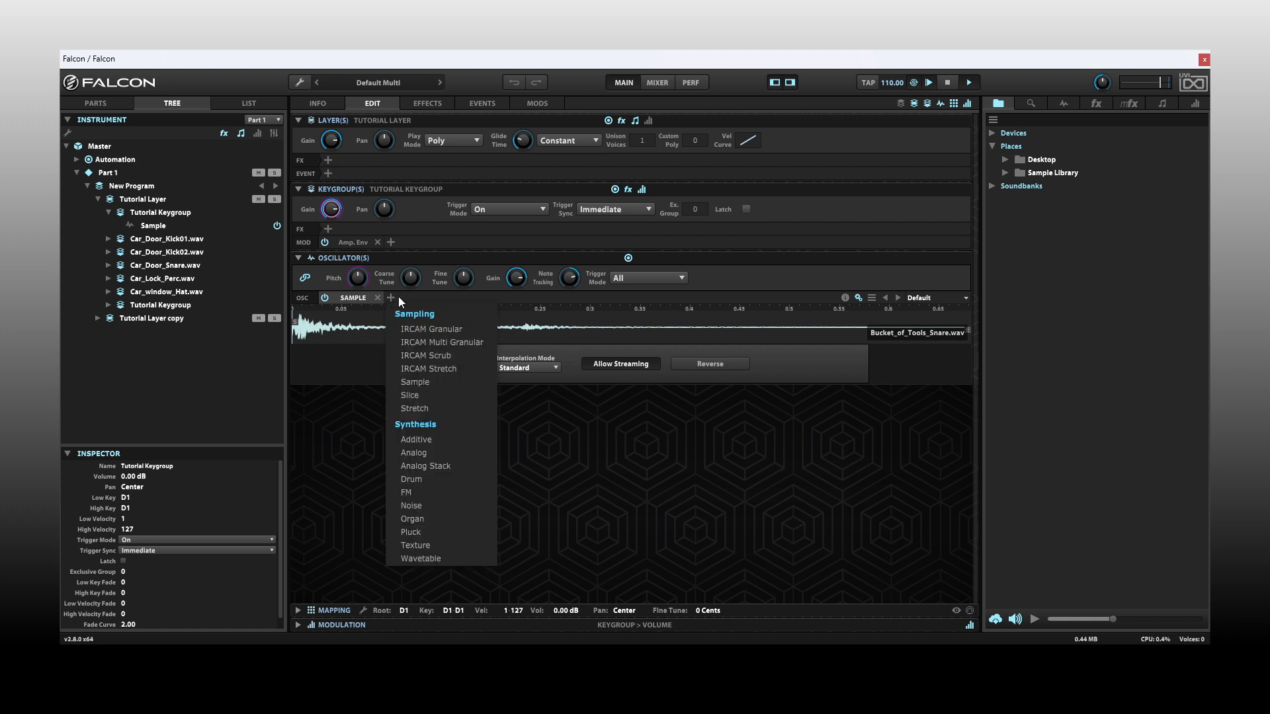
{"action": "left_click", "coordinate": [420, 439]}
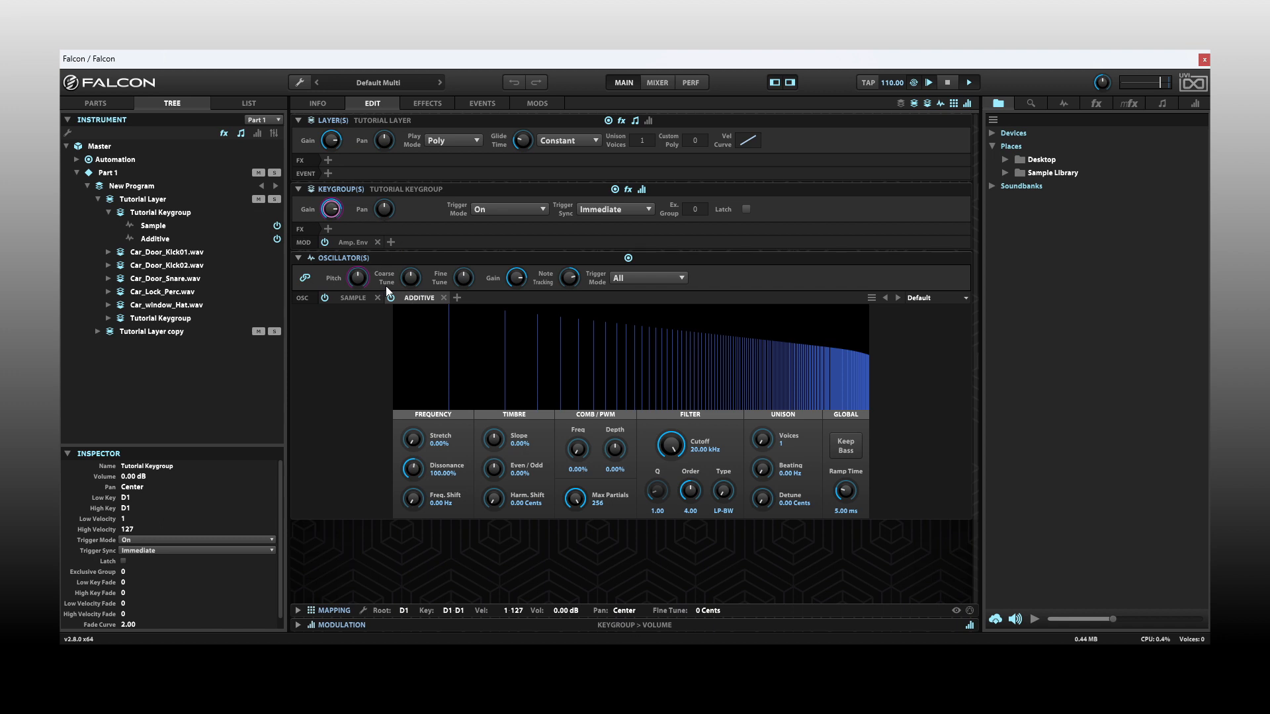
{"action": "left_click", "coordinate": [356, 299]}
{"action": "left_click", "coordinate": [418, 299]}
Expand the Tutorial Layer copy in the instrument tree and remove that layer node.
{"action": "left_click", "coordinate": [97, 331]}
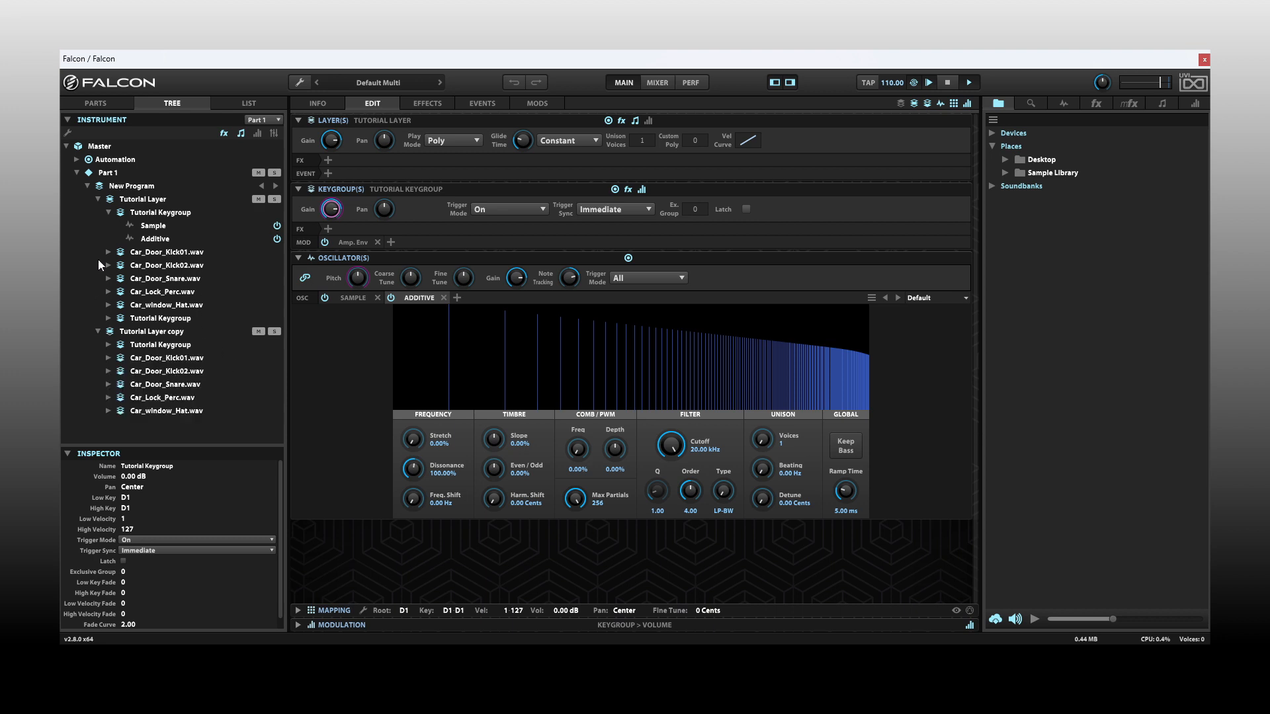
{"action": "left_click", "coordinate": [151, 333]}
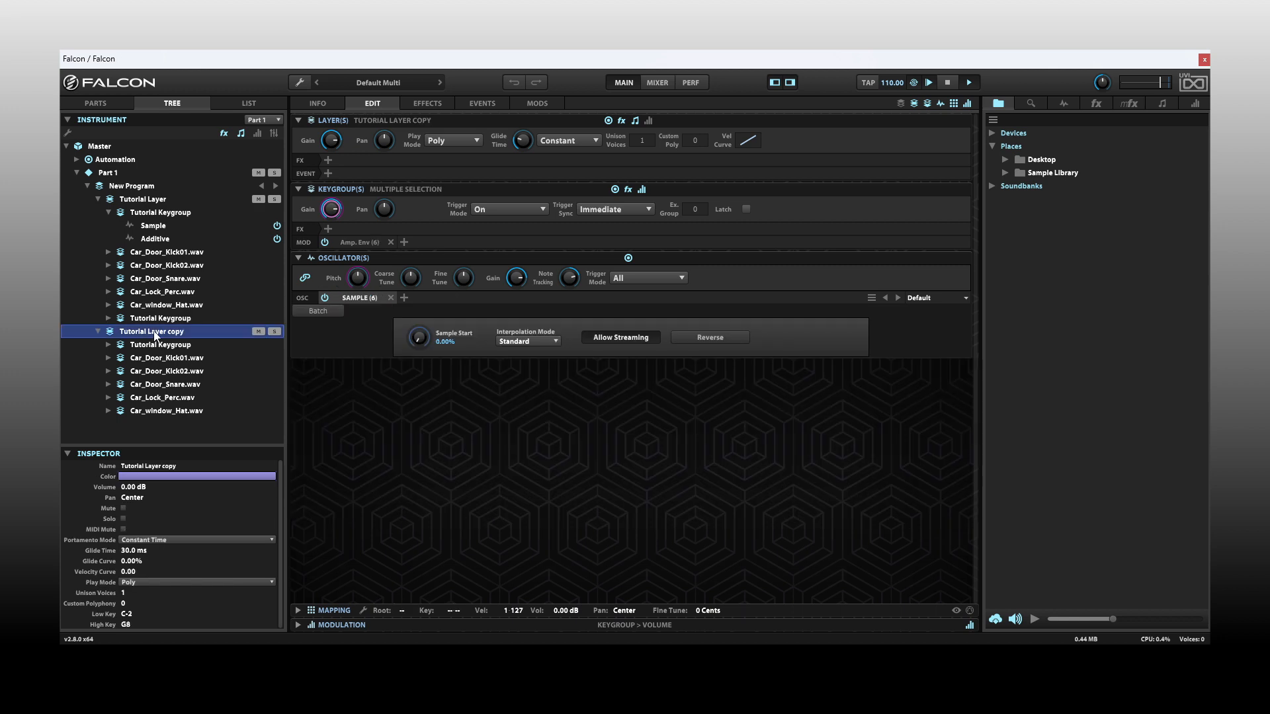
{"action": "right_click", "coordinate": [153, 332]}
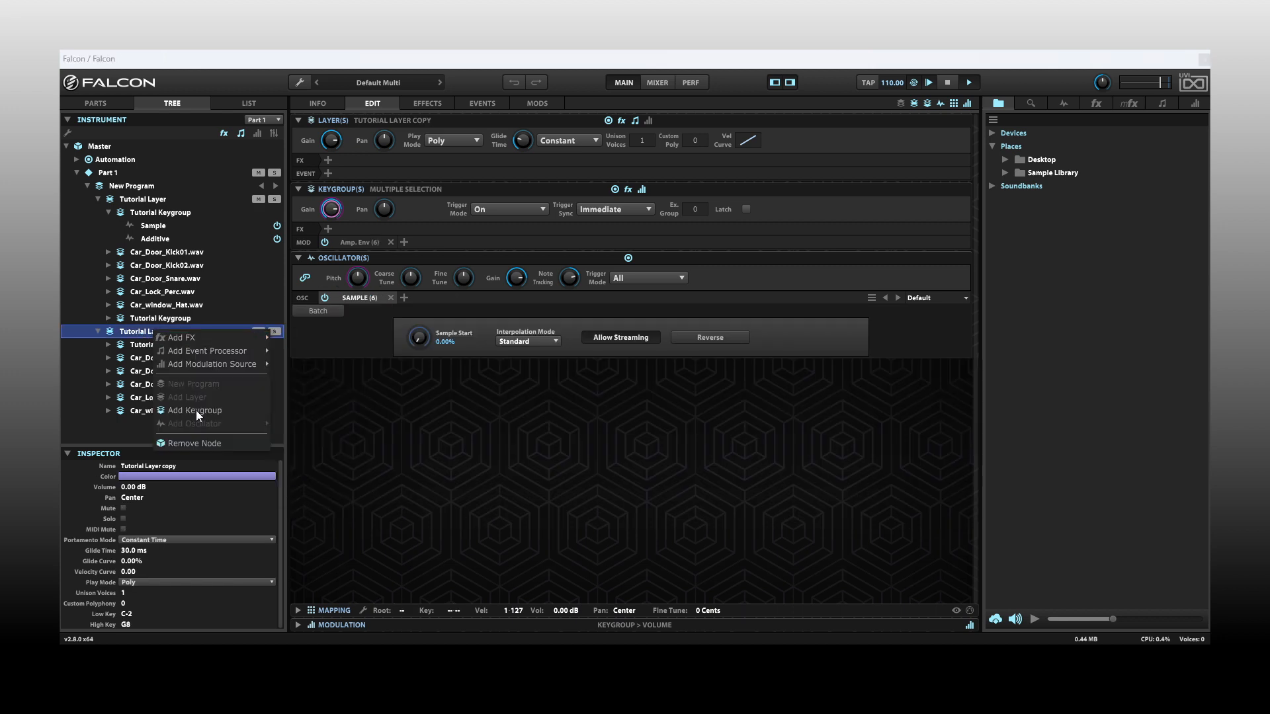
{"action": "left_click", "coordinate": [197, 444]}
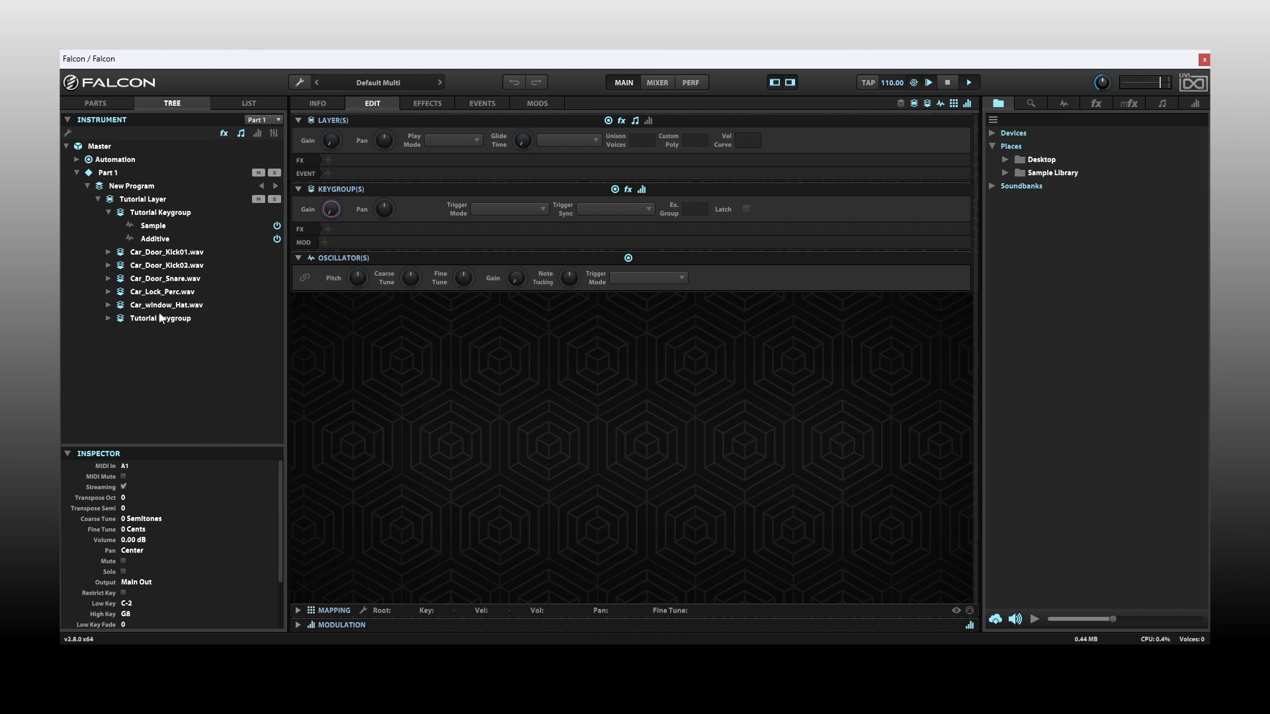
View the Tutorial Keygroup's Sample and Additive oscillators on the Edit page and in the instrument tree.
{"action": "left_click", "coordinate": [166, 213]}
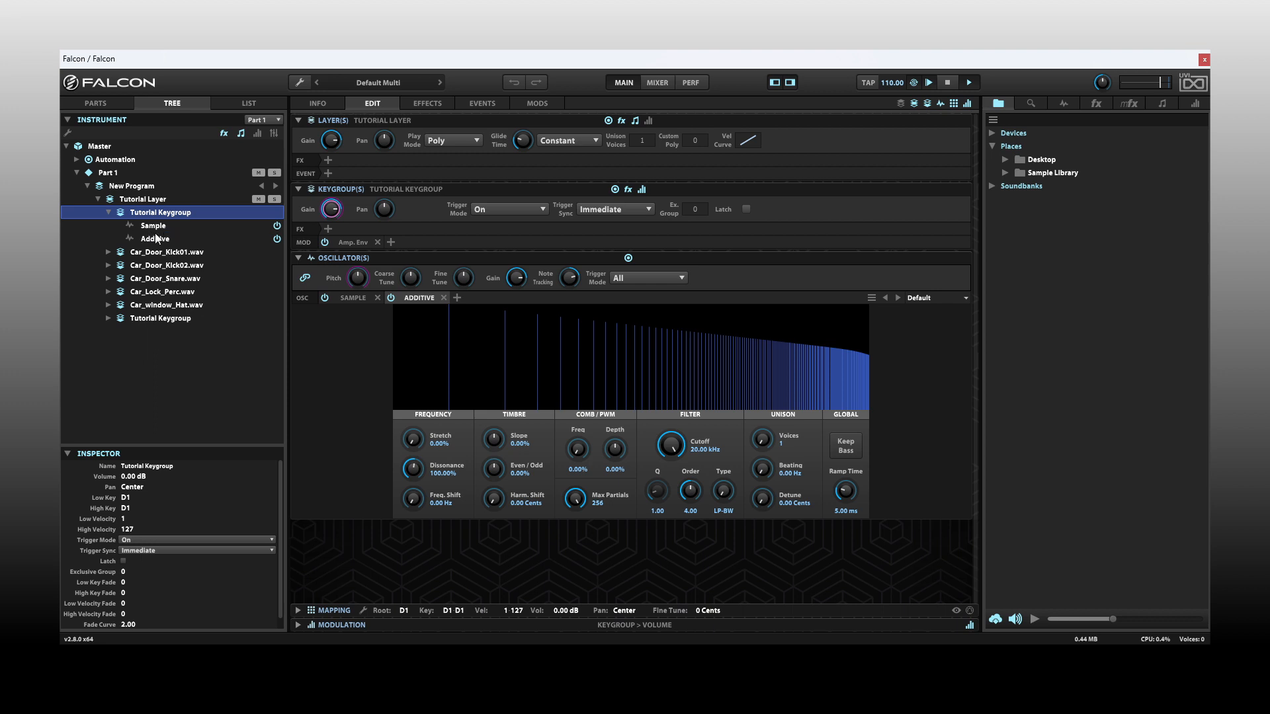
{"action": "left_click", "coordinate": [349, 299]}
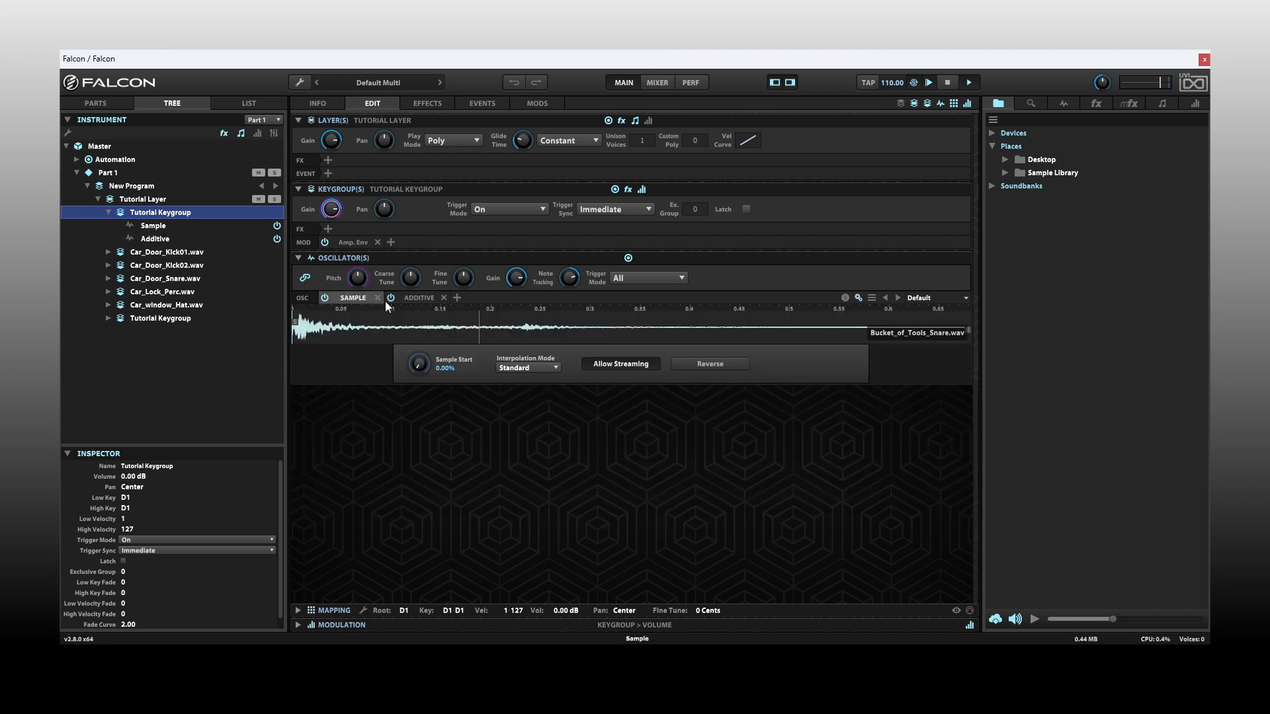
{"action": "left_click", "coordinate": [423, 298]}
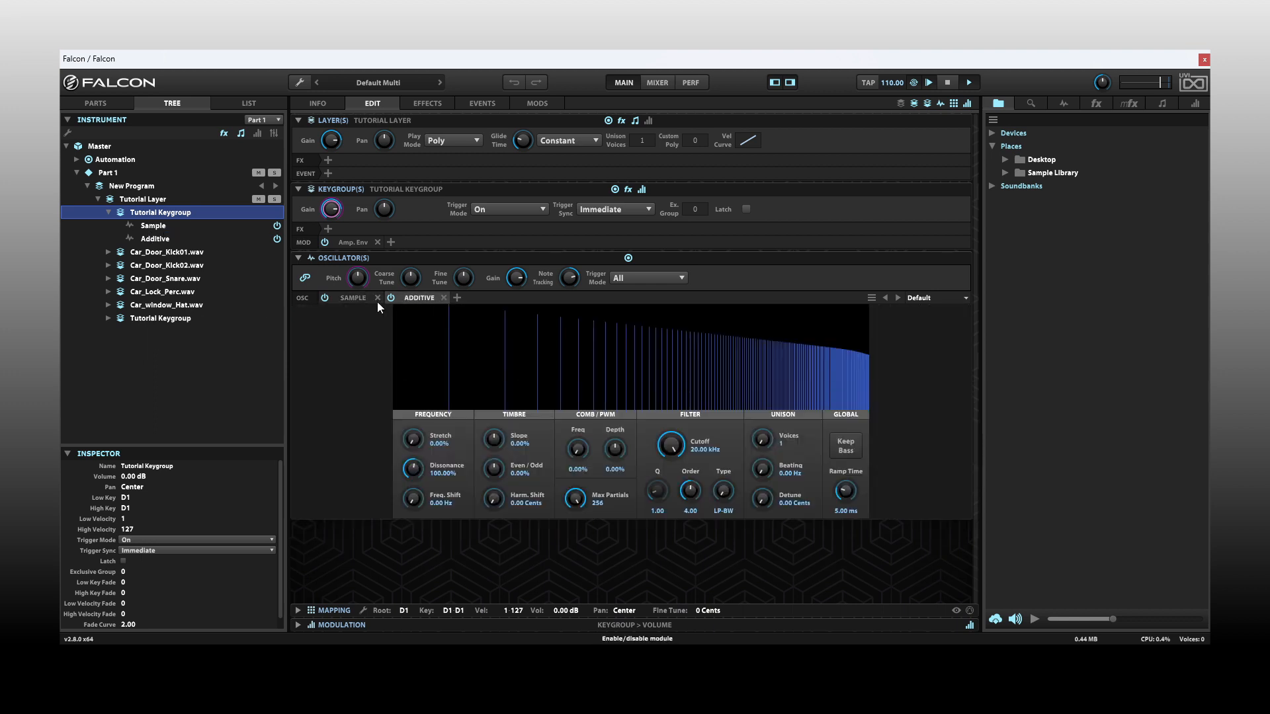
{"action": "left_click", "coordinate": [153, 227]}
{"action": "left_click", "coordinate": [154, 241]}
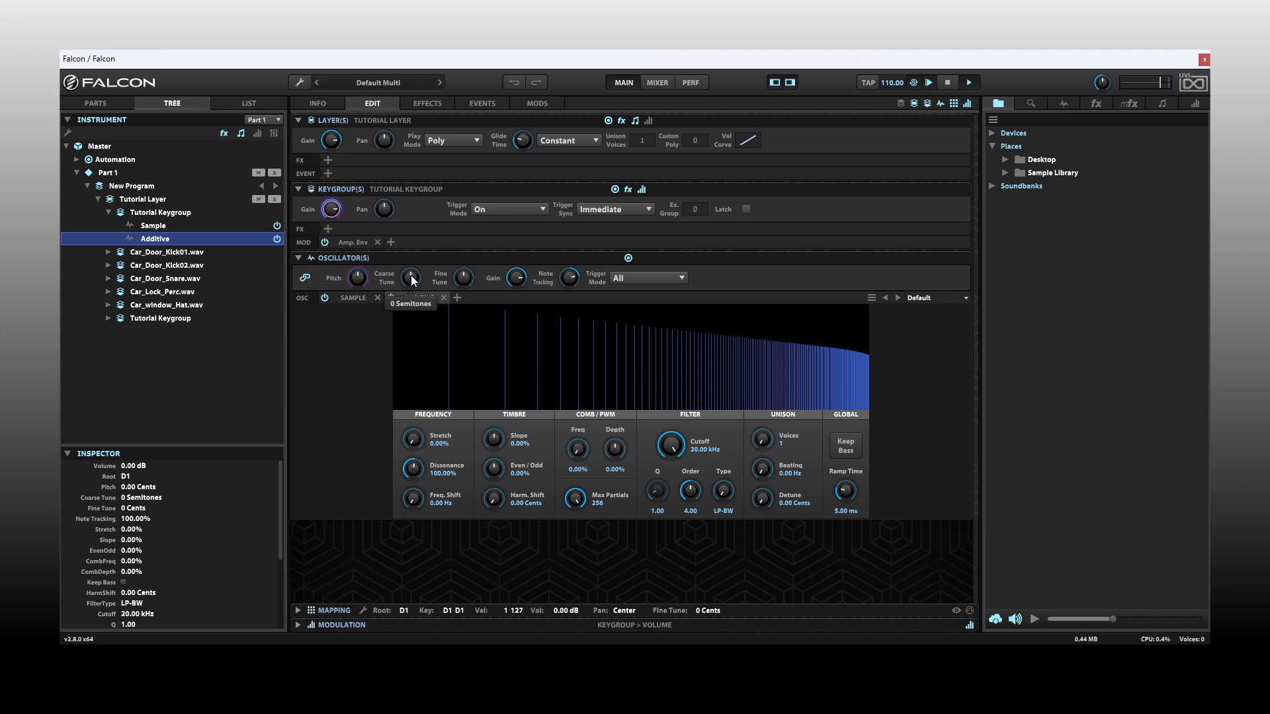
Set the linked oscillators' coarse tune to -11 semitones, compare it on the Sample oscillator, and reset it to default.
{"action": "left_click_drag", "start_coordinate": [412, 279], "coordinate": [415, 311]}
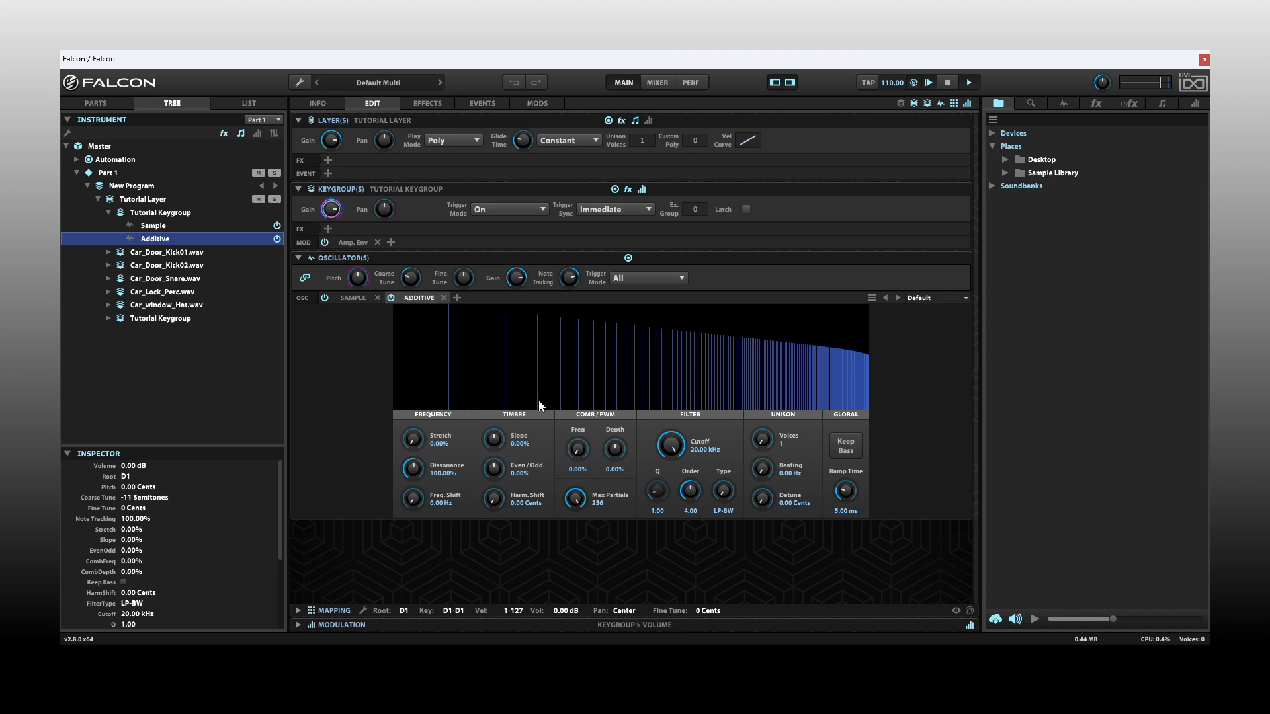
{"action": "left_click", "coordinate": [351, 299]}
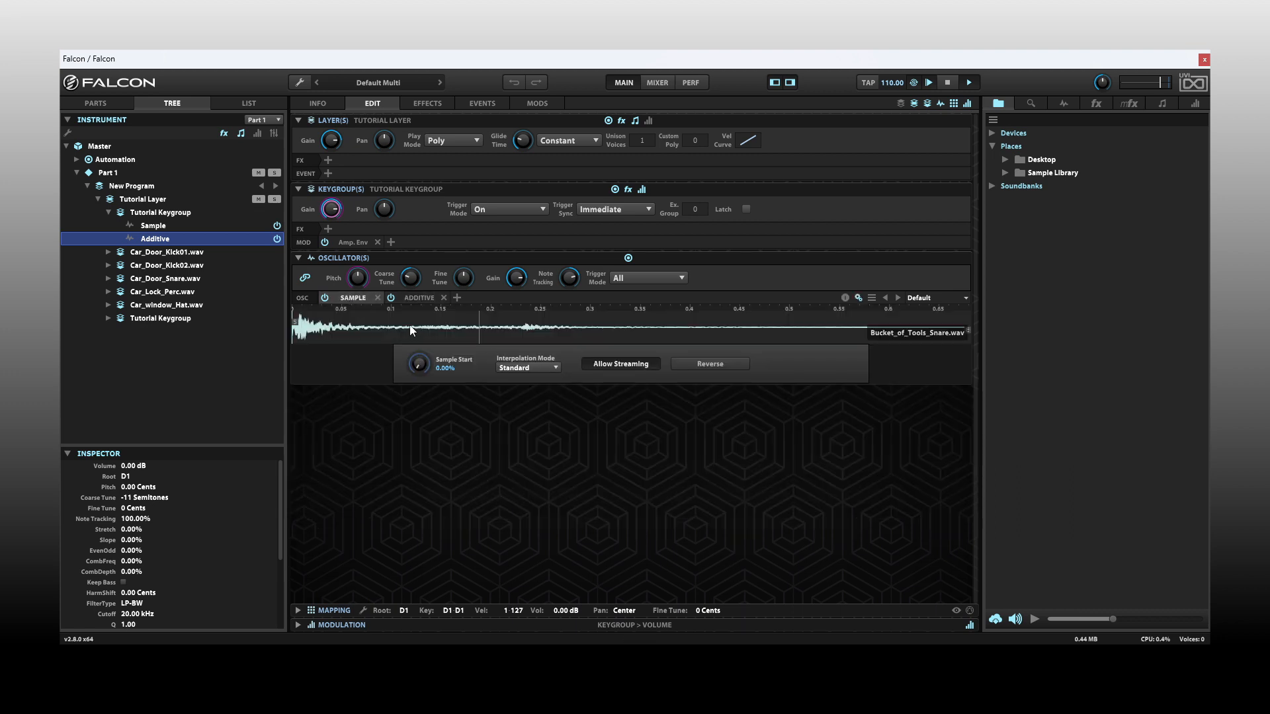
{"action": "mouse_move", "coordinate": [402, 281]}
{"action": "double_click", "coordinate": [411, 278]}
Try changing the Sample oscillator's coarse tune with oscillator linking off, compare the Additive oscillator, and turn linking back on.
{"action": "left_click_drag", "start_coordinate": [410, 279], "coordinate": [412, 294]}
{"action": "left_click", "coordinate": [413, 297]}
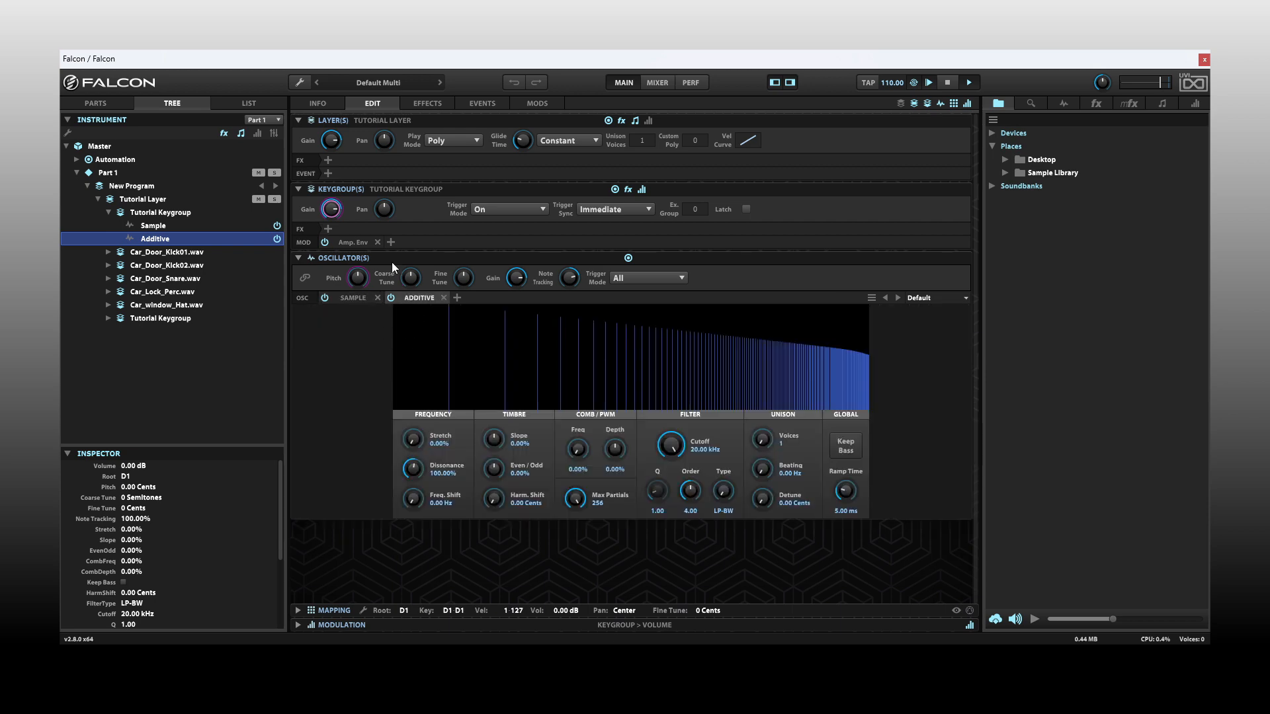
{"action": "mouse_move", "coordinate": [406, 278]}
{"action": "left_click", "coordinate": [304, 279]}
{"action": "left_click", "coordinate": [354, 299]}
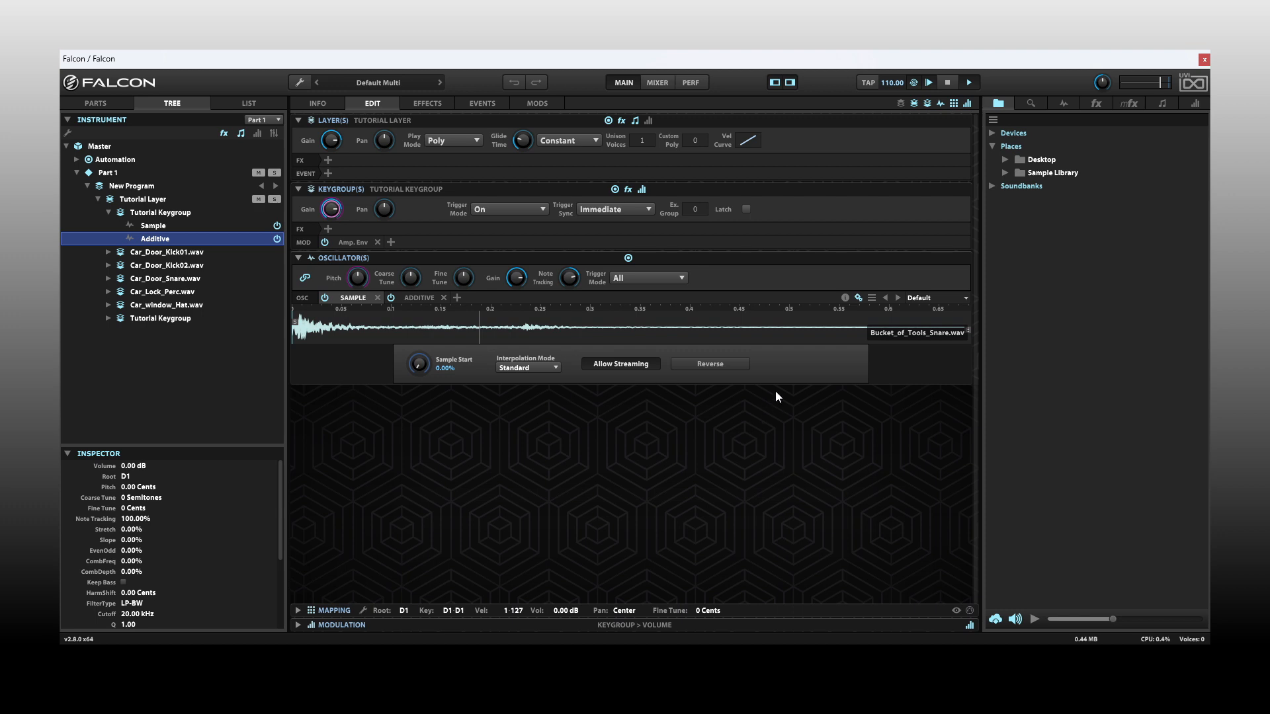
Enlarge the Sample oscillator's waveform display and expand the Mapping section to look over its keygroup commands.
{"action": "left_click_drag", "start_coordinate": [779, 383], "coordinate": [785, 511]}
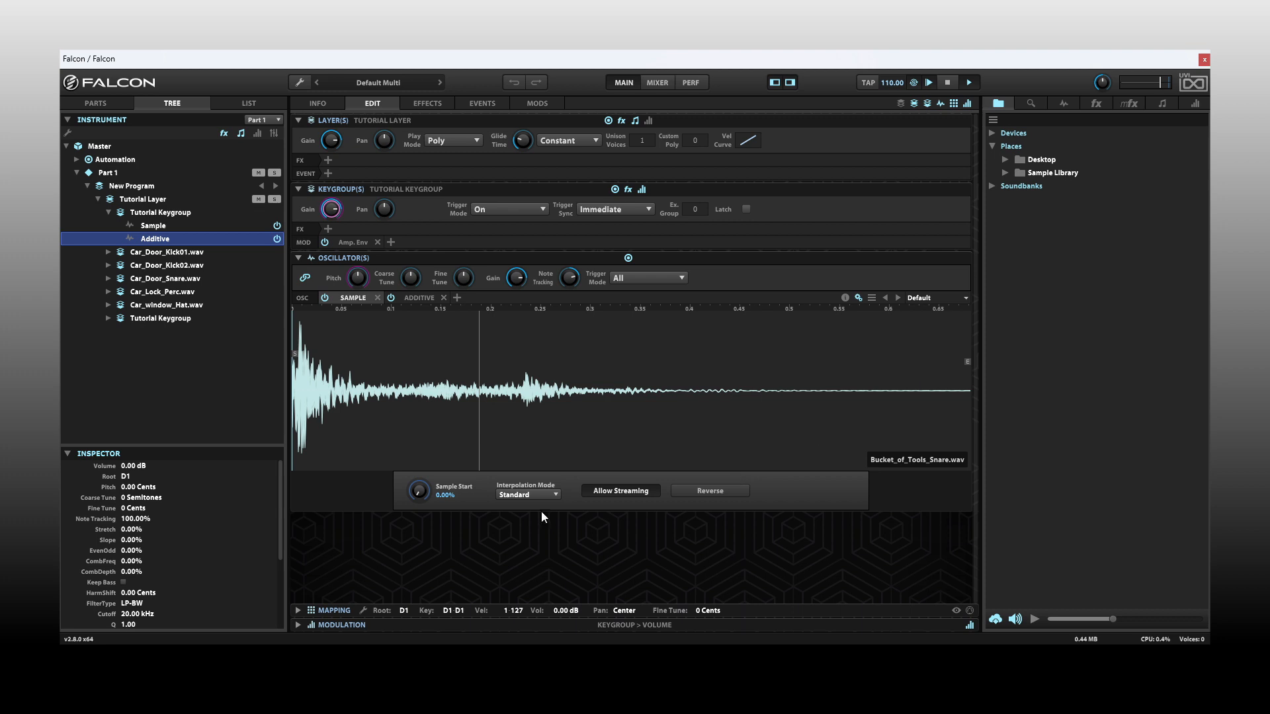
{"action": "left_click", "coordinate": [298, 610]}
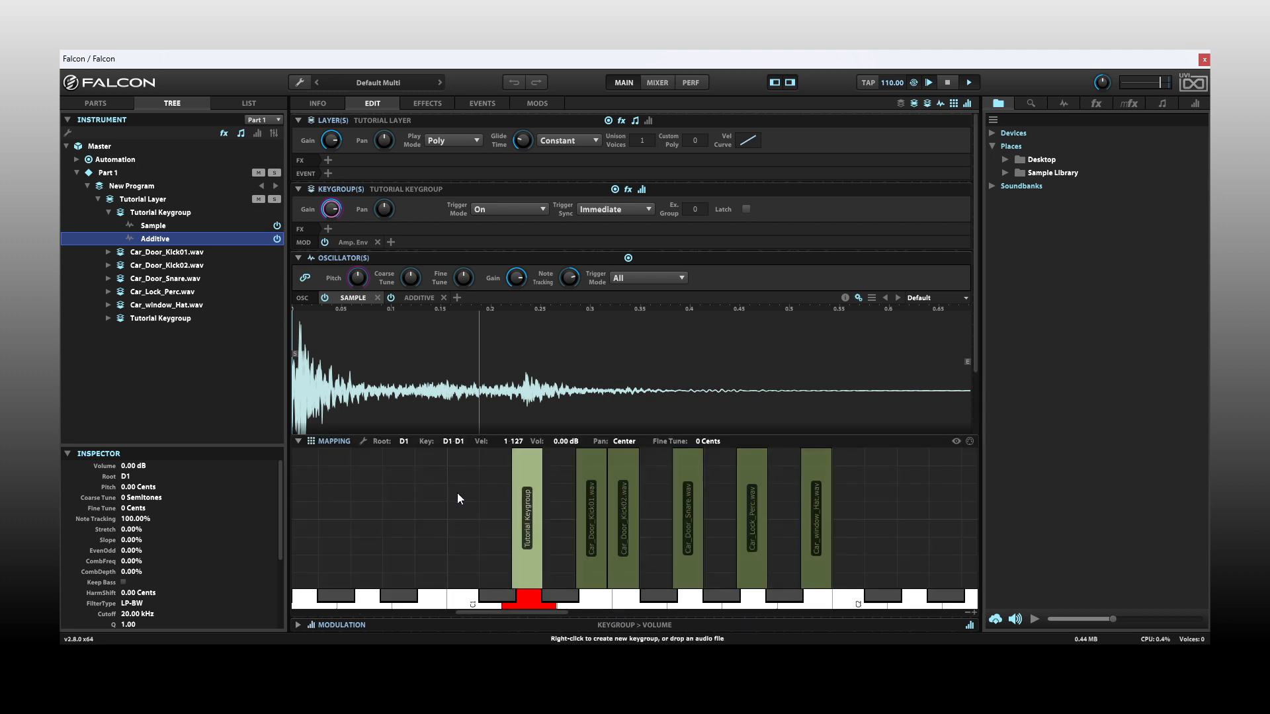
{"action": "right_click", "coordinate": [417, 492]}
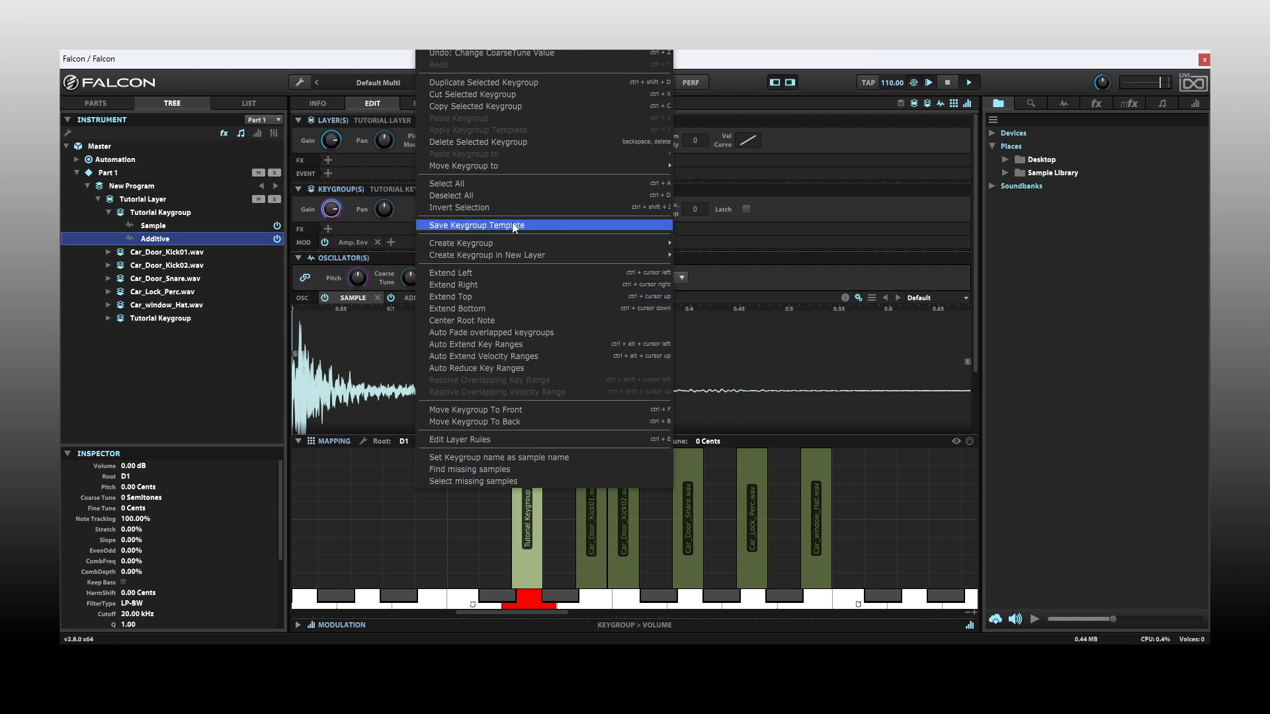
{"action": "left_click", "coordinate": [392, 566]}
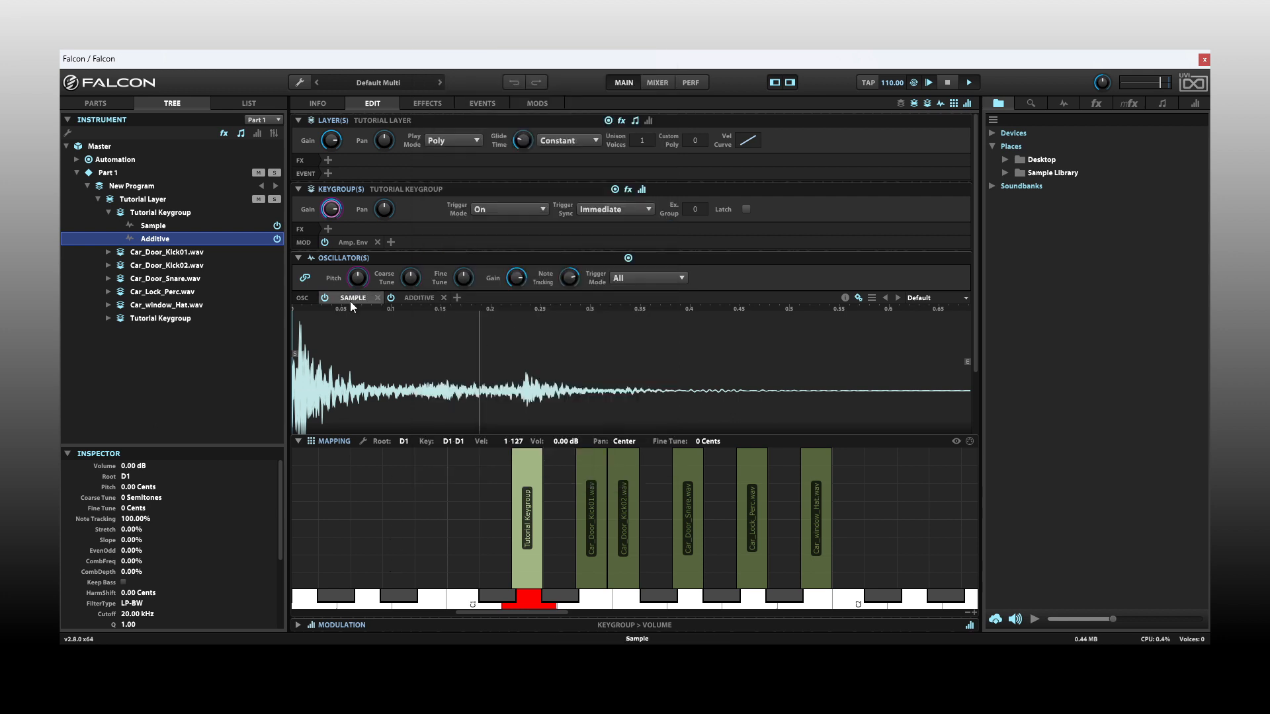
Save the Tutorial Keygroup with its Sample and Additive oscillators as a keygroup template named Tutorial Template.
{"action": "left_click", "coordinate": [422, 298]}
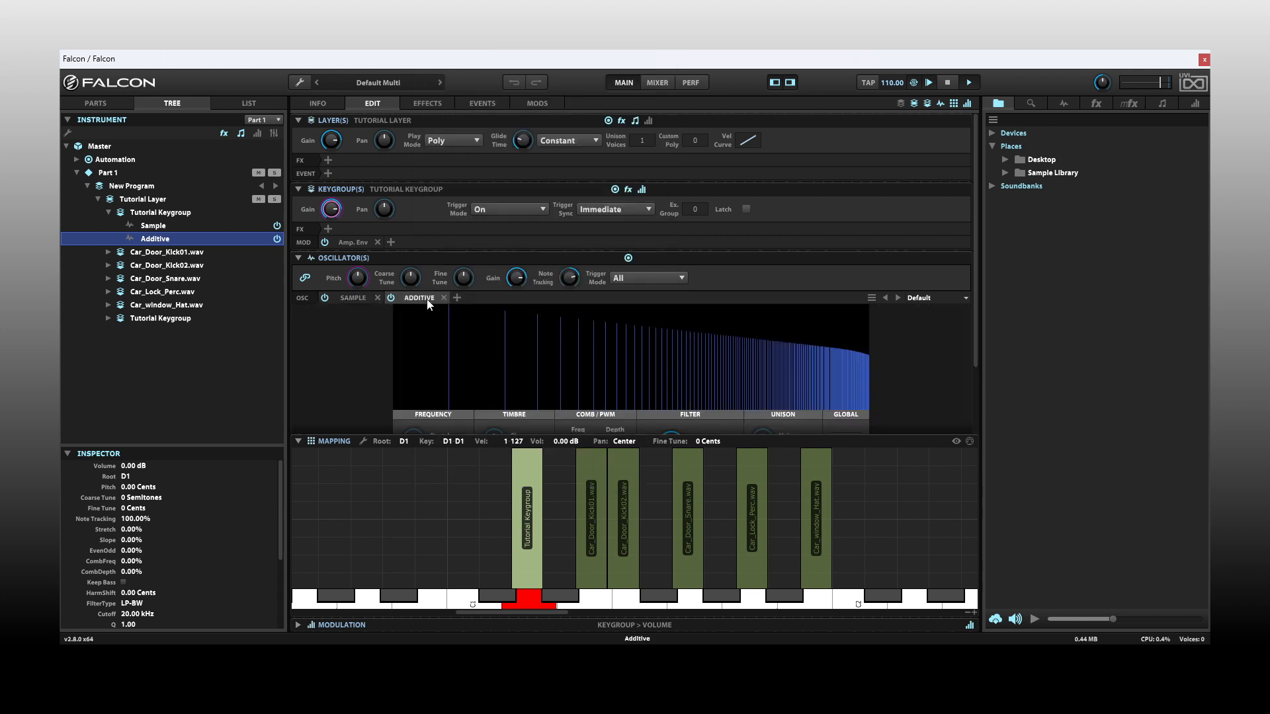
{"action": "left_click", "coordinate": [362, 299]}
{"action": "right_click", "coordinate": [415, 503]}
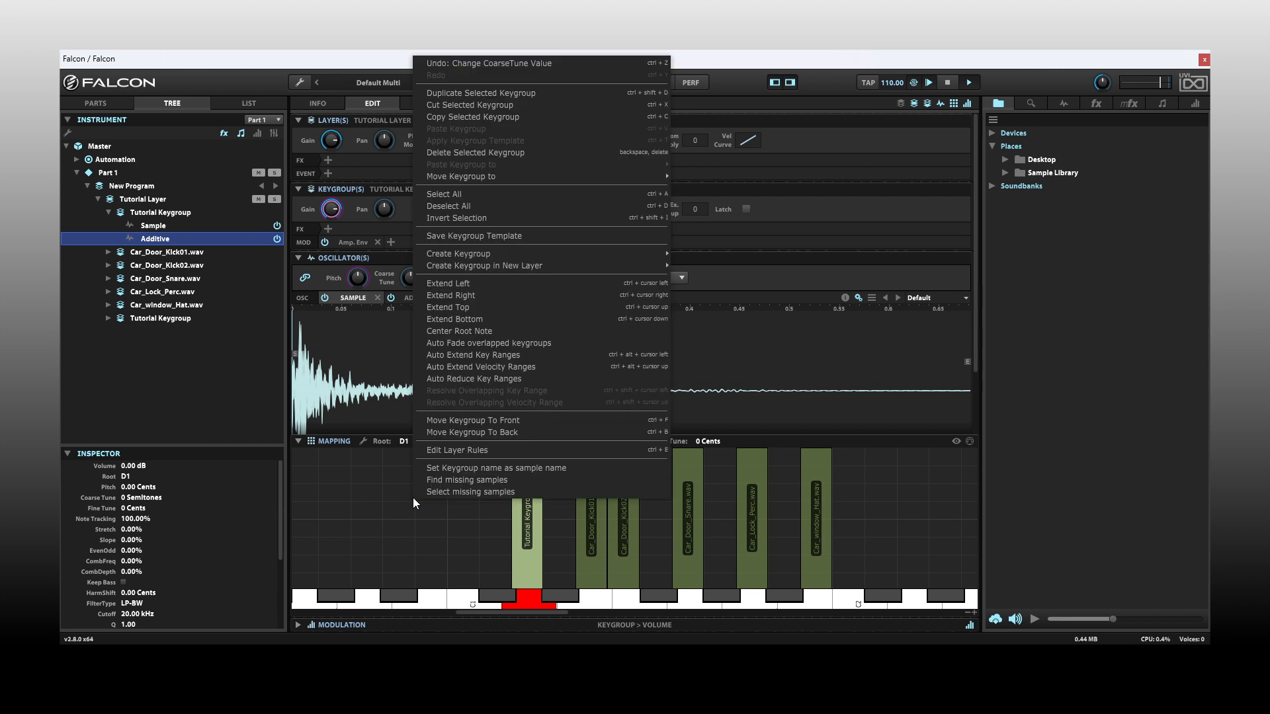
{"action": "left_click", "coordinate": [476, 236]}
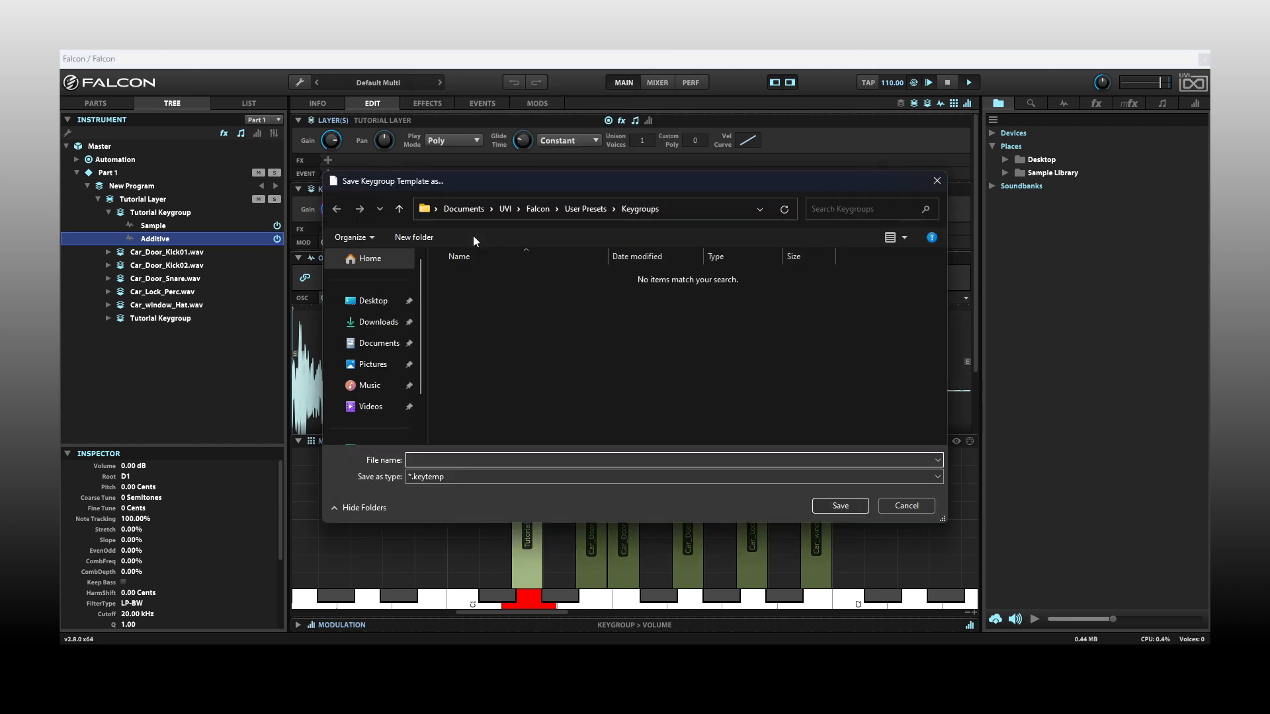
{"action": "type", "text": "Tutorial Template"}
{"action": "key", "text": "Return"}
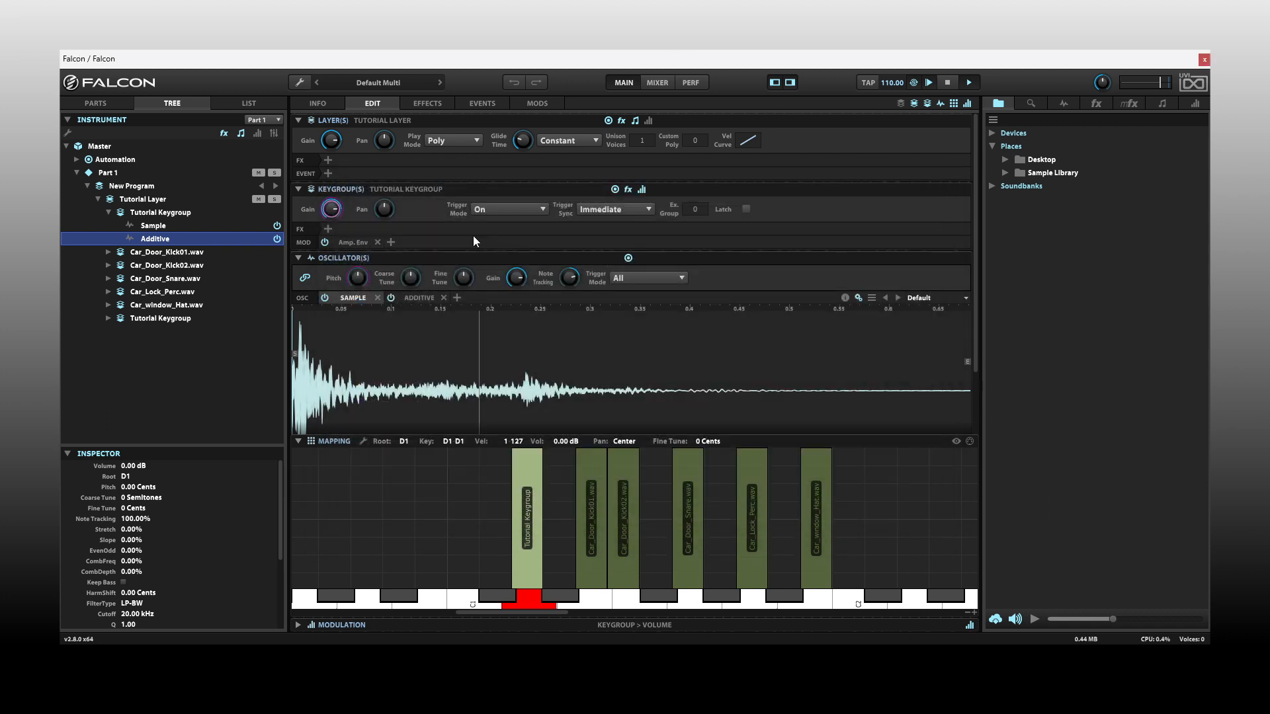
Clear the current multi to start from an empty instrument.
{"action": "left_click", "coordinate": [299, 83]}
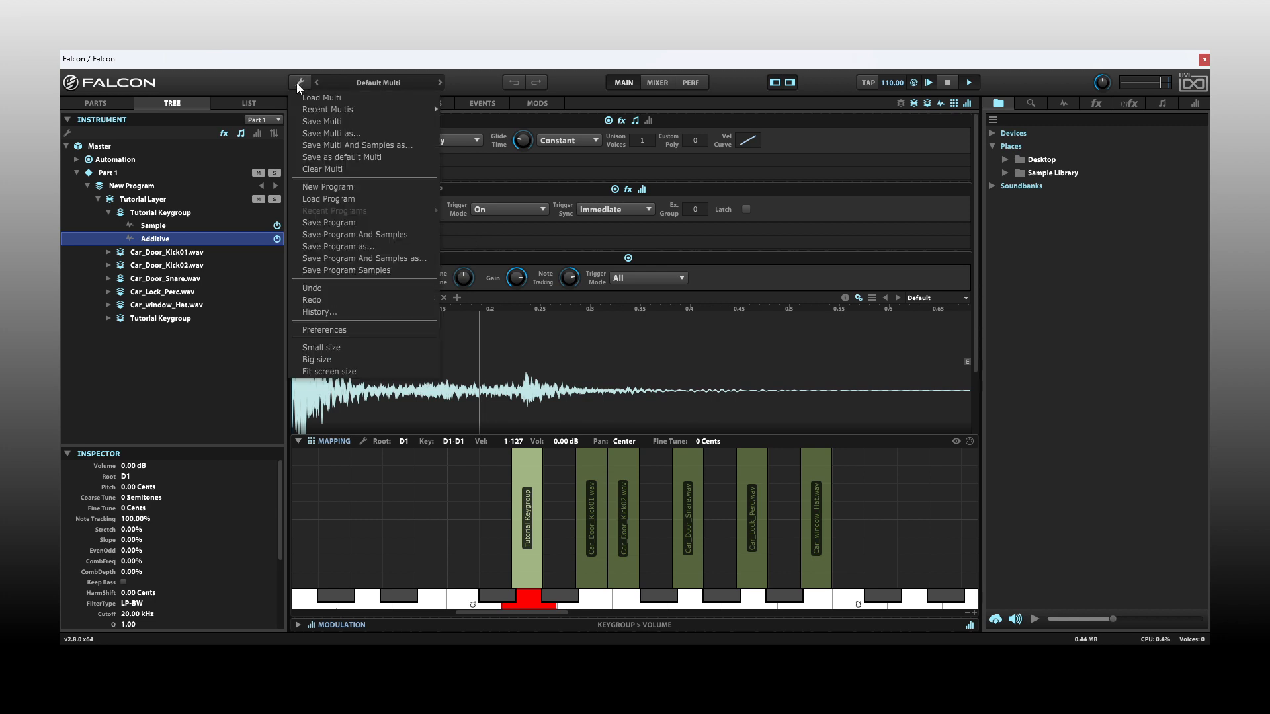
{"action": "left_click", "coordinate": [319, 169]}
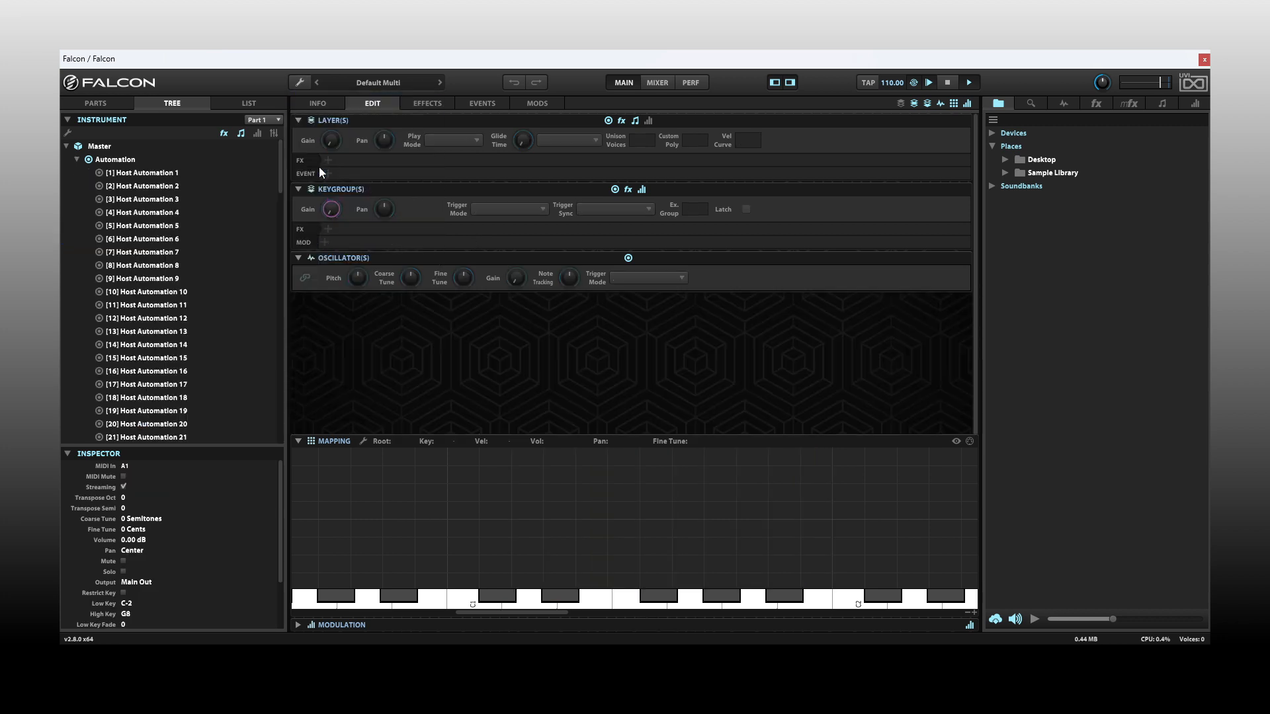
Create a keygroup in a new layer from the Tutorial Template user template, after collapsing the Automation list in the tree.
{"action": "left_click", "coordinate": [77, 161]}
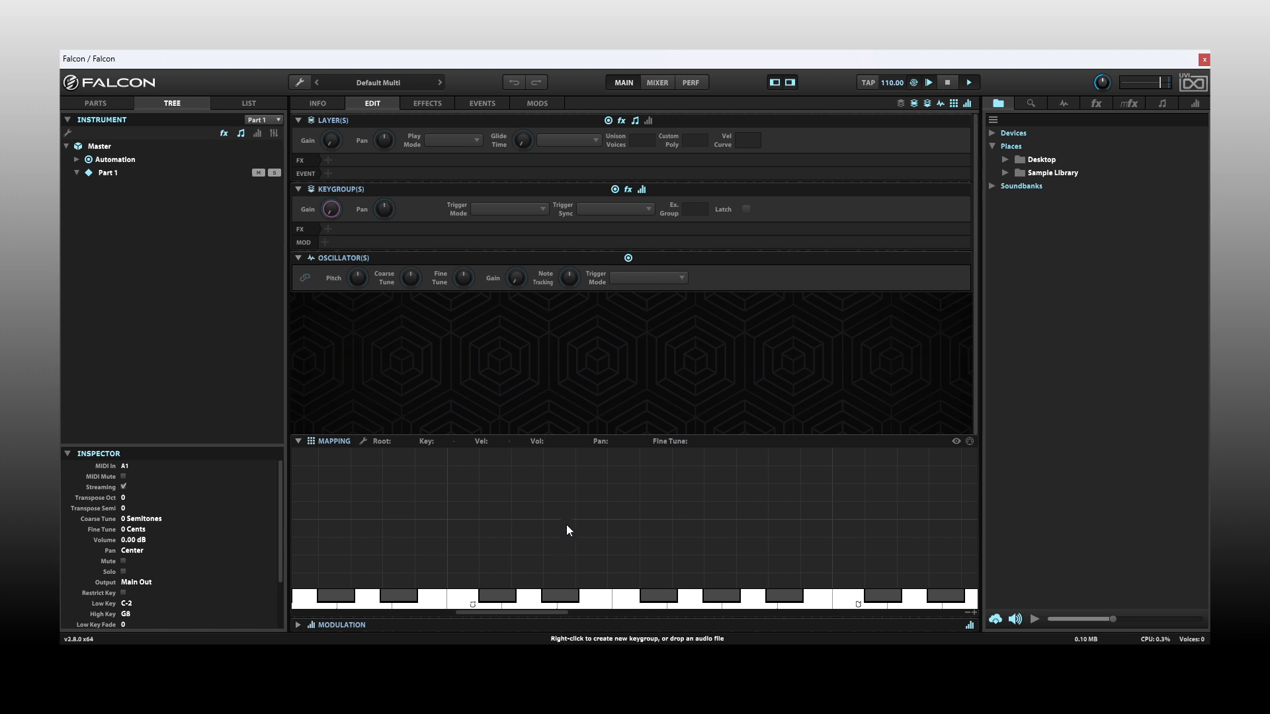
{"action": "right_click", "coordinate": [573, 488]}
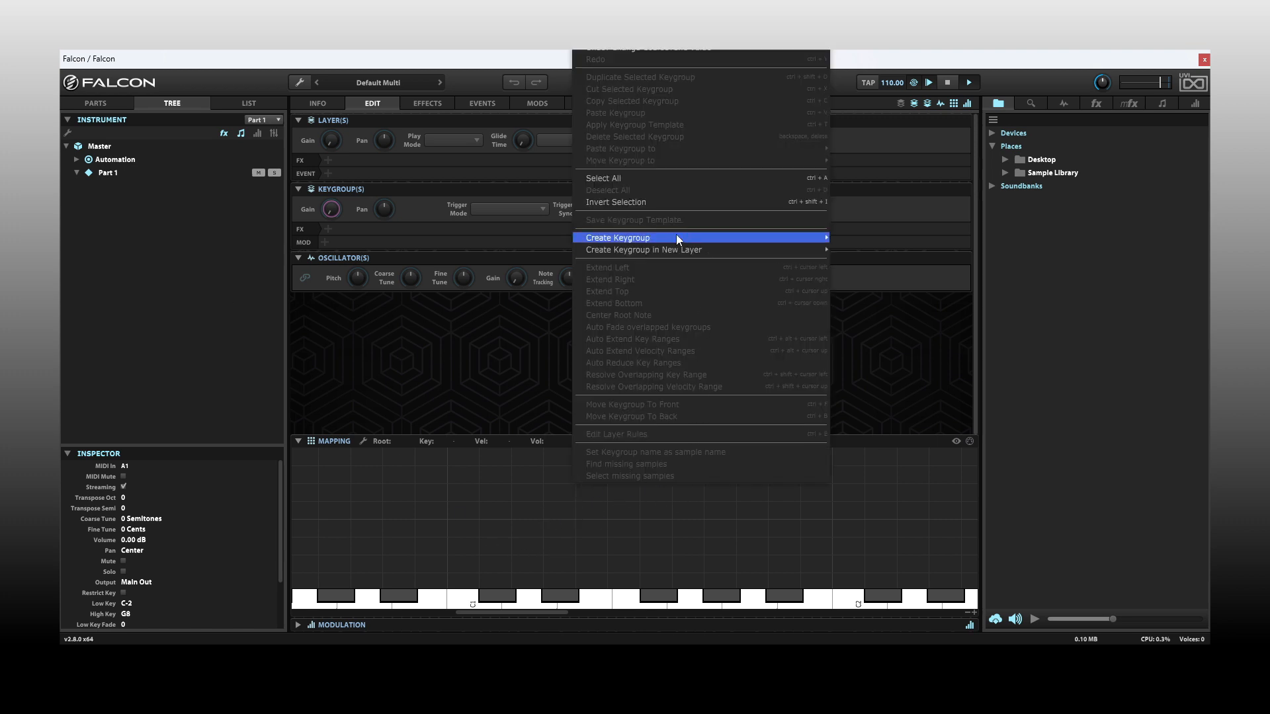
{"action": "mouse_move", "coordinate": [678, 241]}
{"action": "mouse_move", "coordinate": [868, 265]}
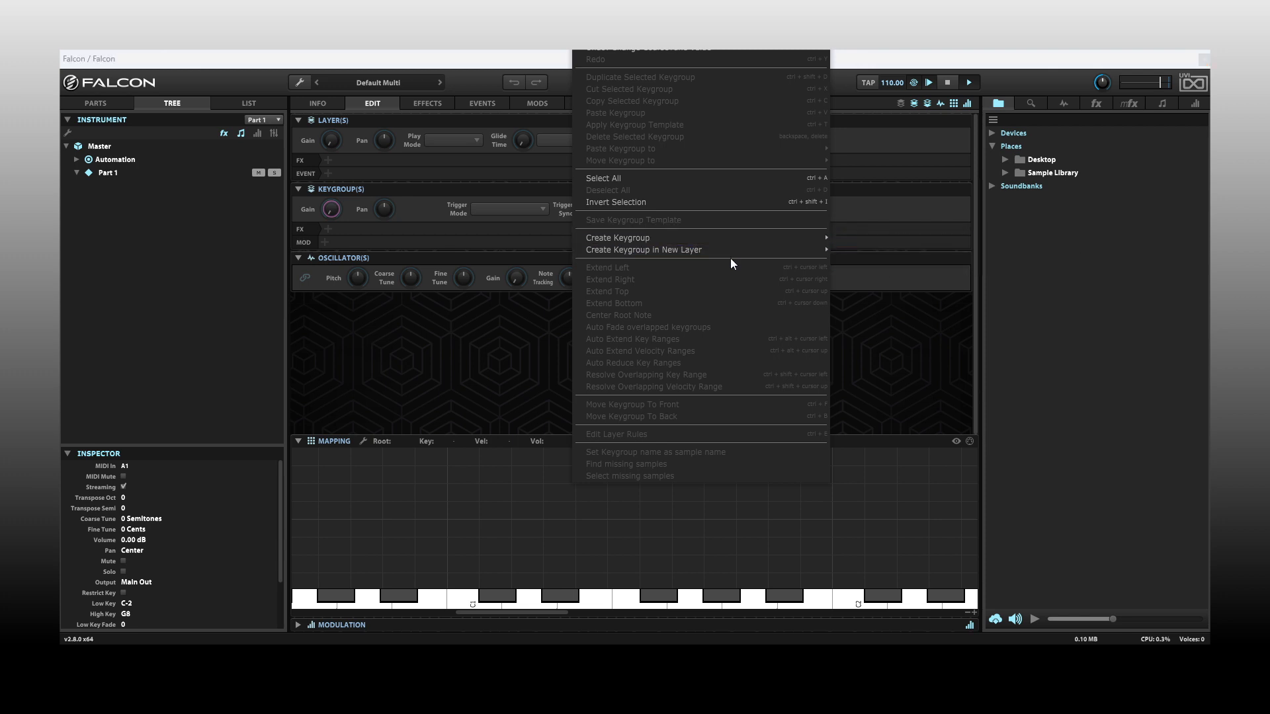
{"action": "mouse_move", "coordinate": [728, 257]}
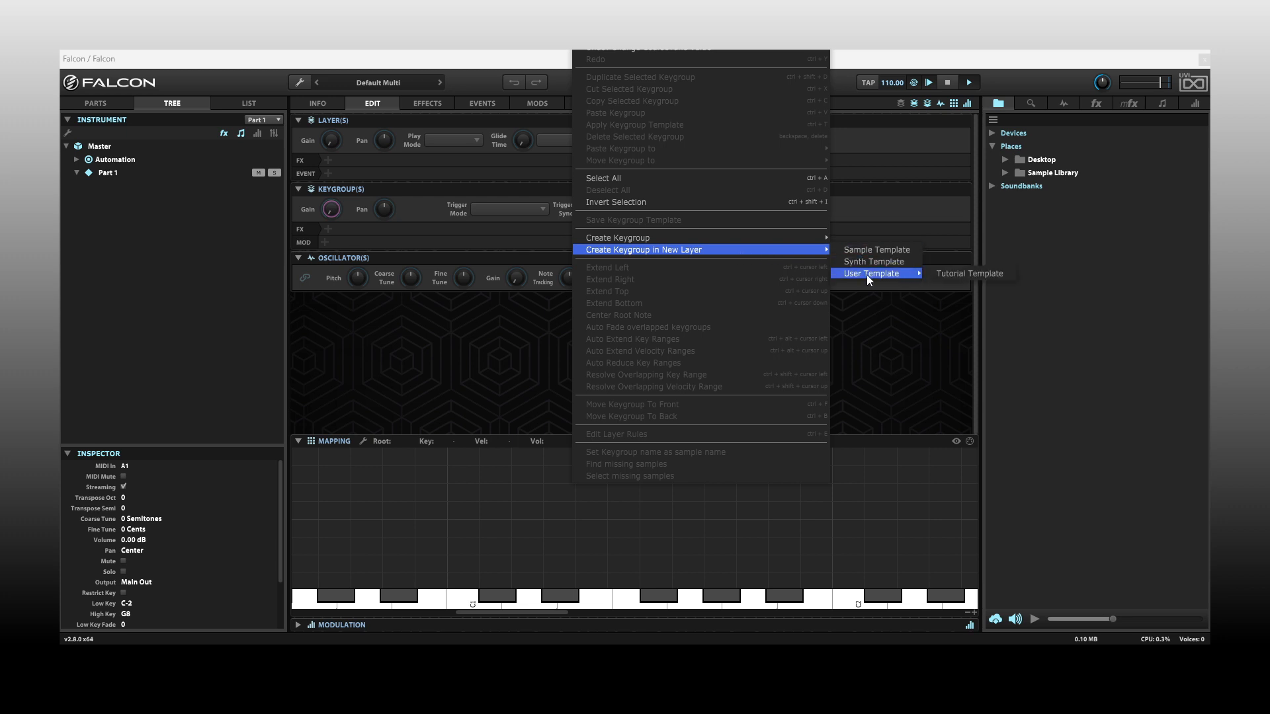
{"action": "left_click", "coordinate": [950, 274]}
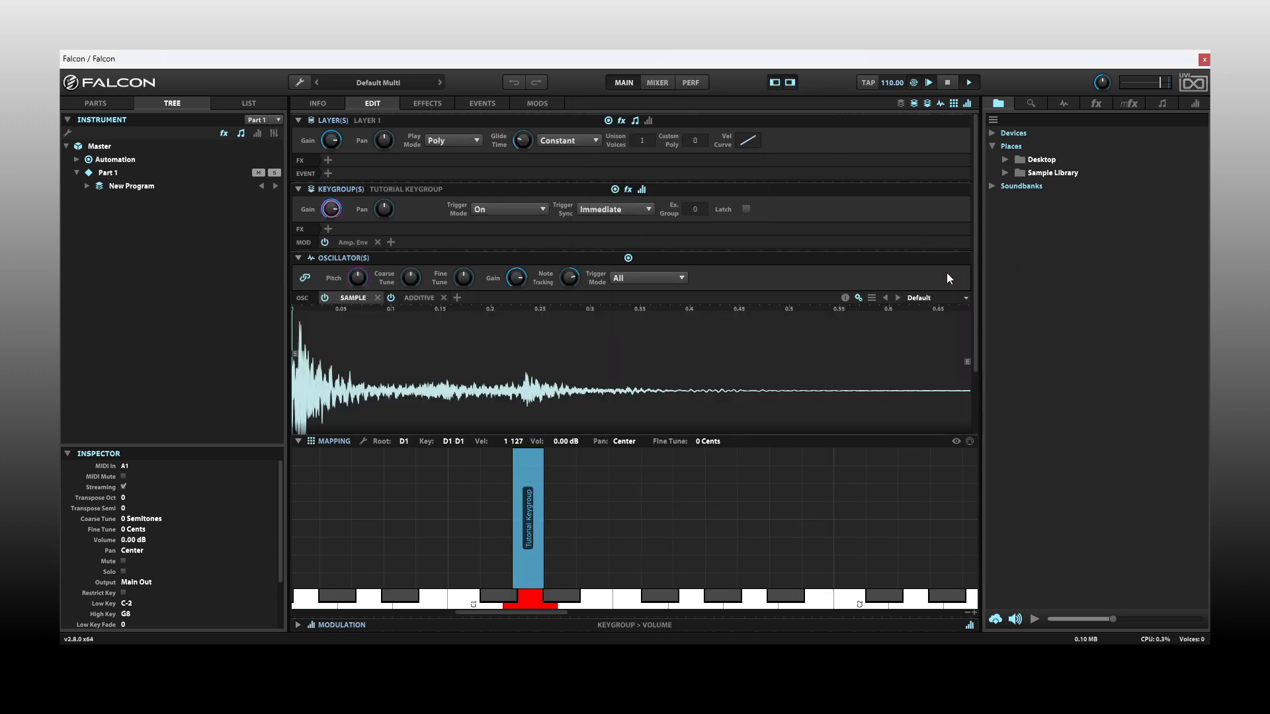
Look over the Sample and Additive oscillators that the template brought into the new keygroup.
{"action": "left_click_drag", "start_coordinate": [977, 293], "coordinate": [975, 351]}
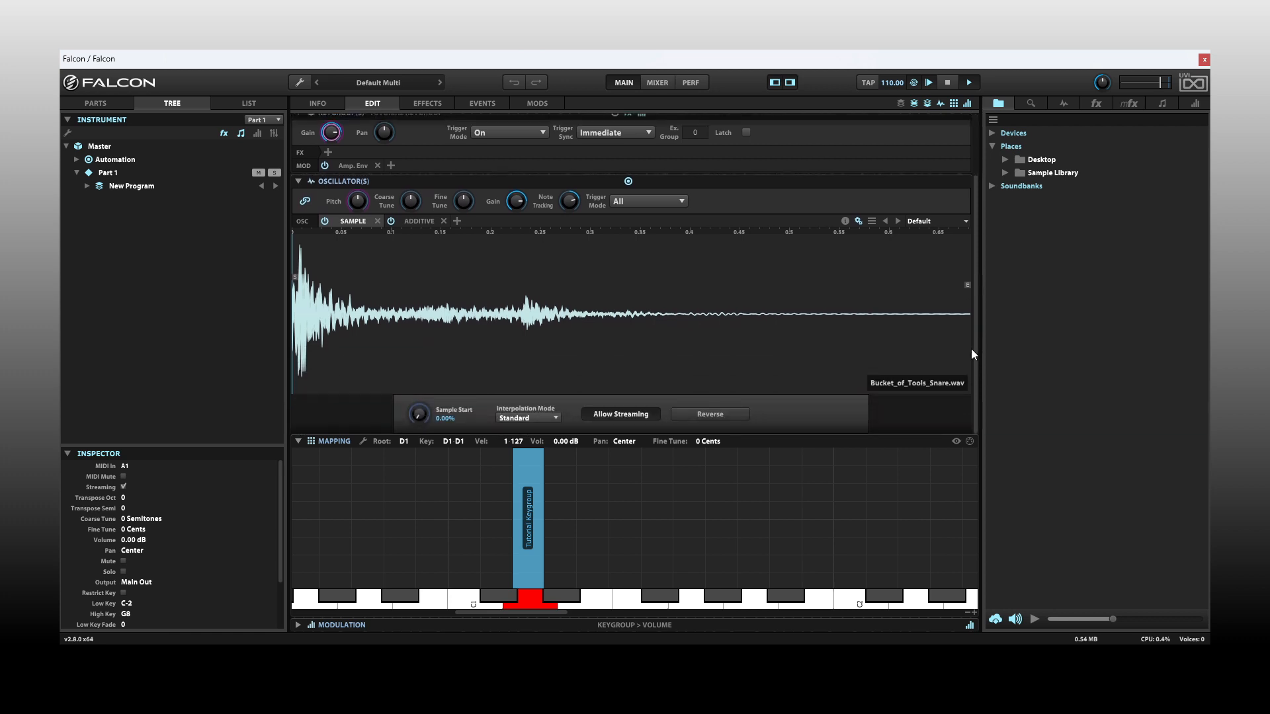
{"action": "left_click", "coordinate": [414, 224]}
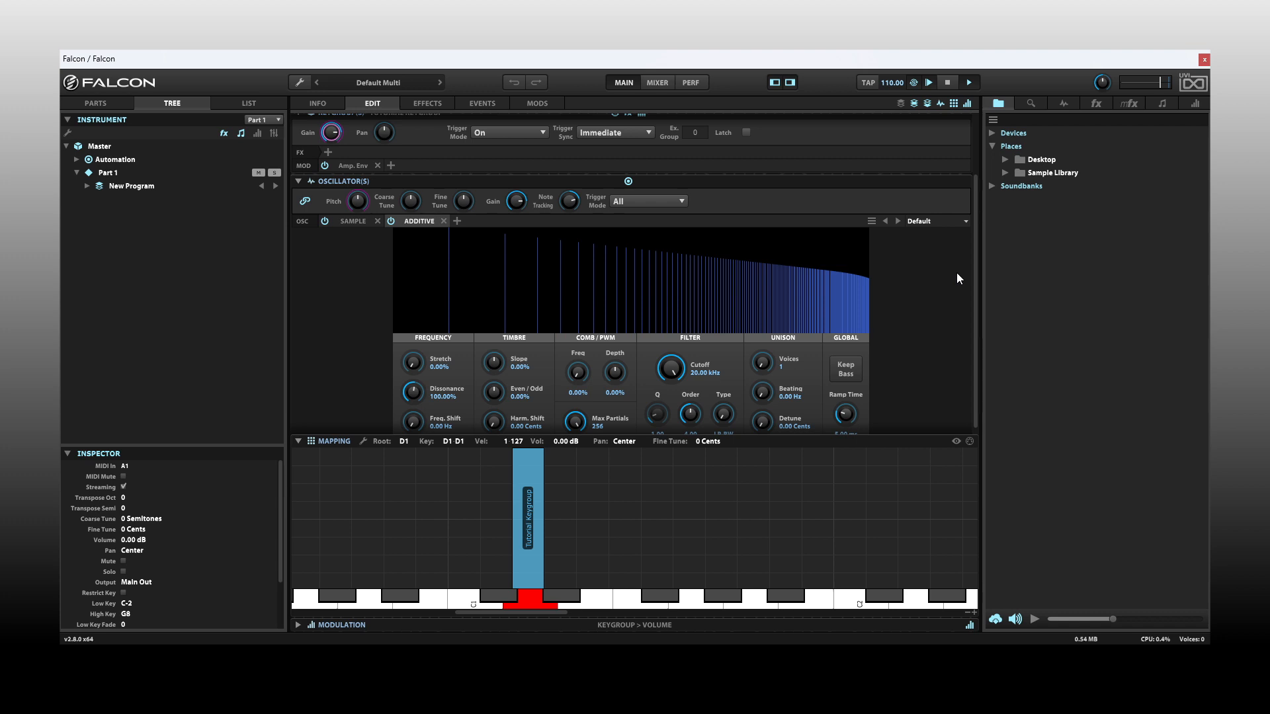
{"action": "scroll", "coordinate": [977, 274], "scroll_direction": "down", "scroll_amount": 1}
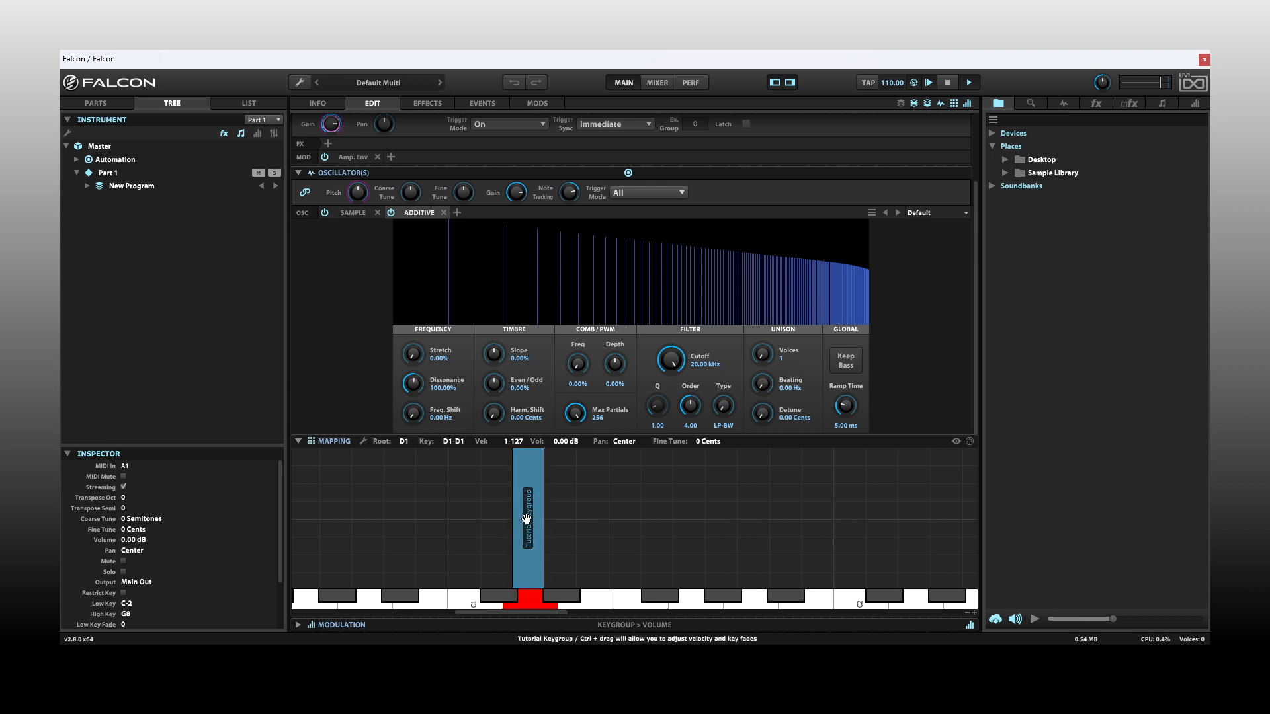
Auto-extend the Tutorial Keygroup's key range and show the entire keyboard in the mapping editor.
{"action": "right_click", "coordinate": [528, 520]}
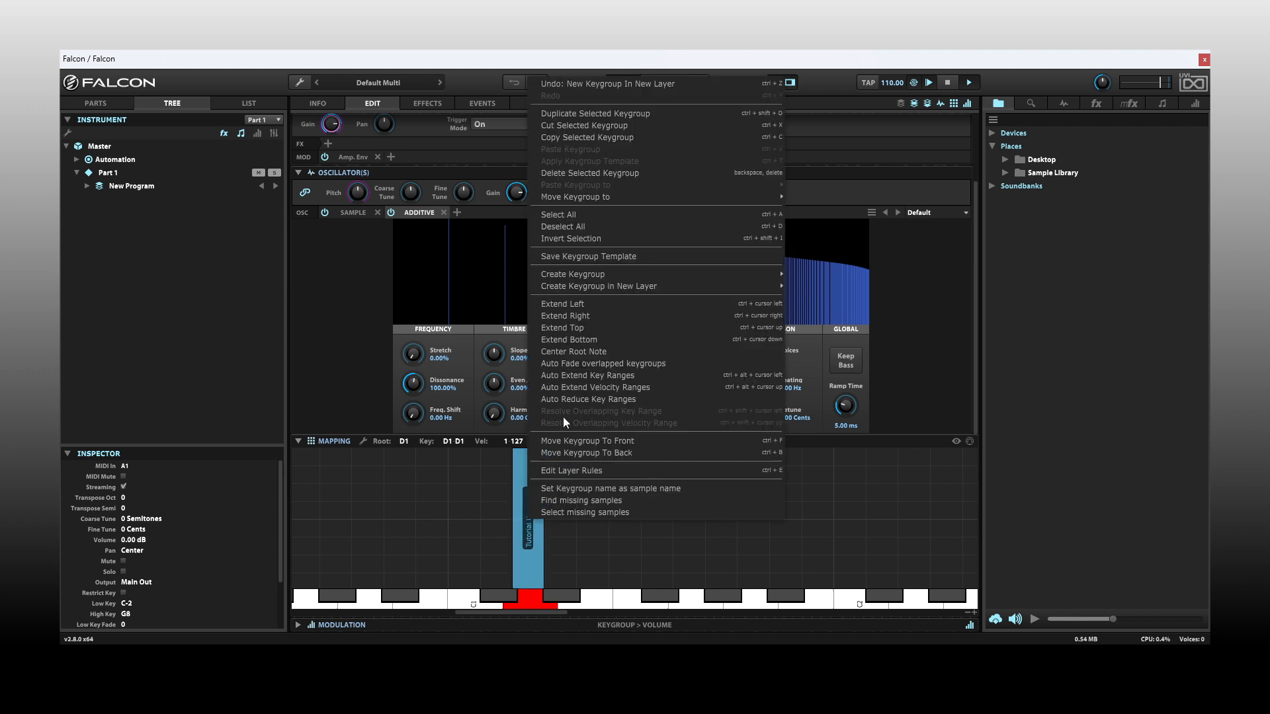
{"action": "left_click", "coordinate": [604, 377]}
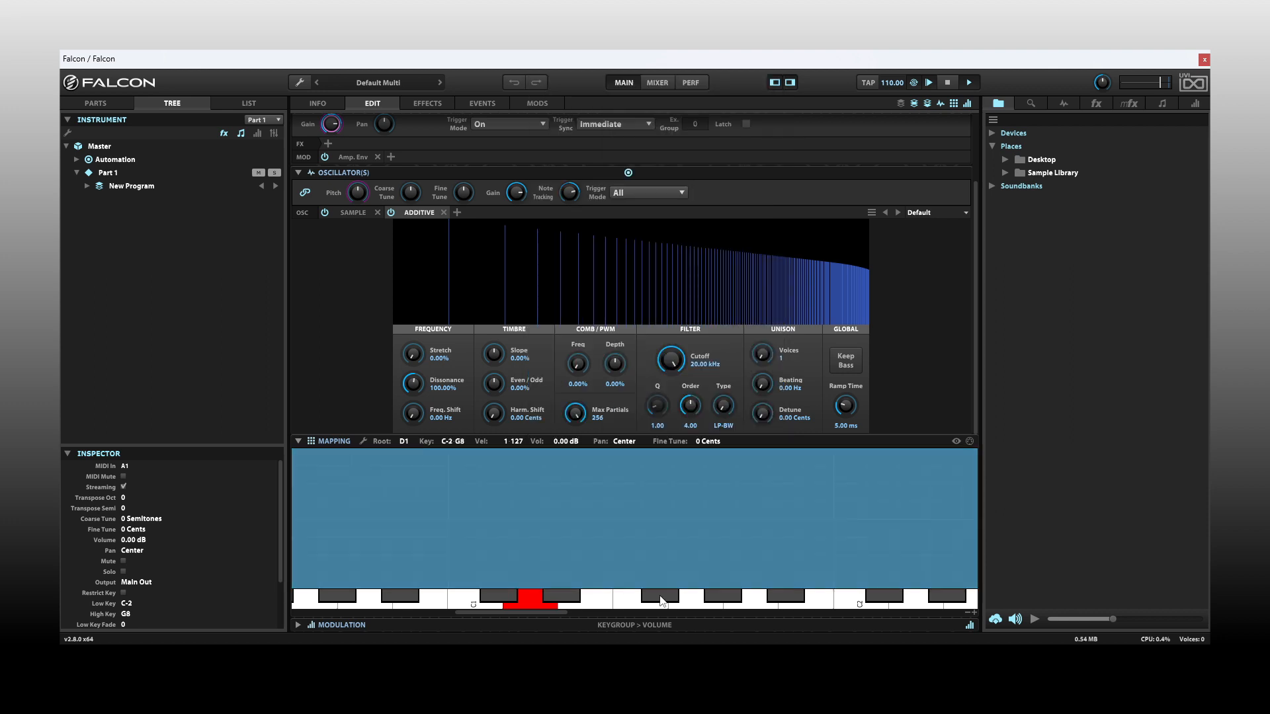
{"action": "left_click", "coordinate": [968, 613]}
{"action": "left_click", "coordinate": [967, 612]}
{"action": "left_click", "coordinate": [967, 612]}
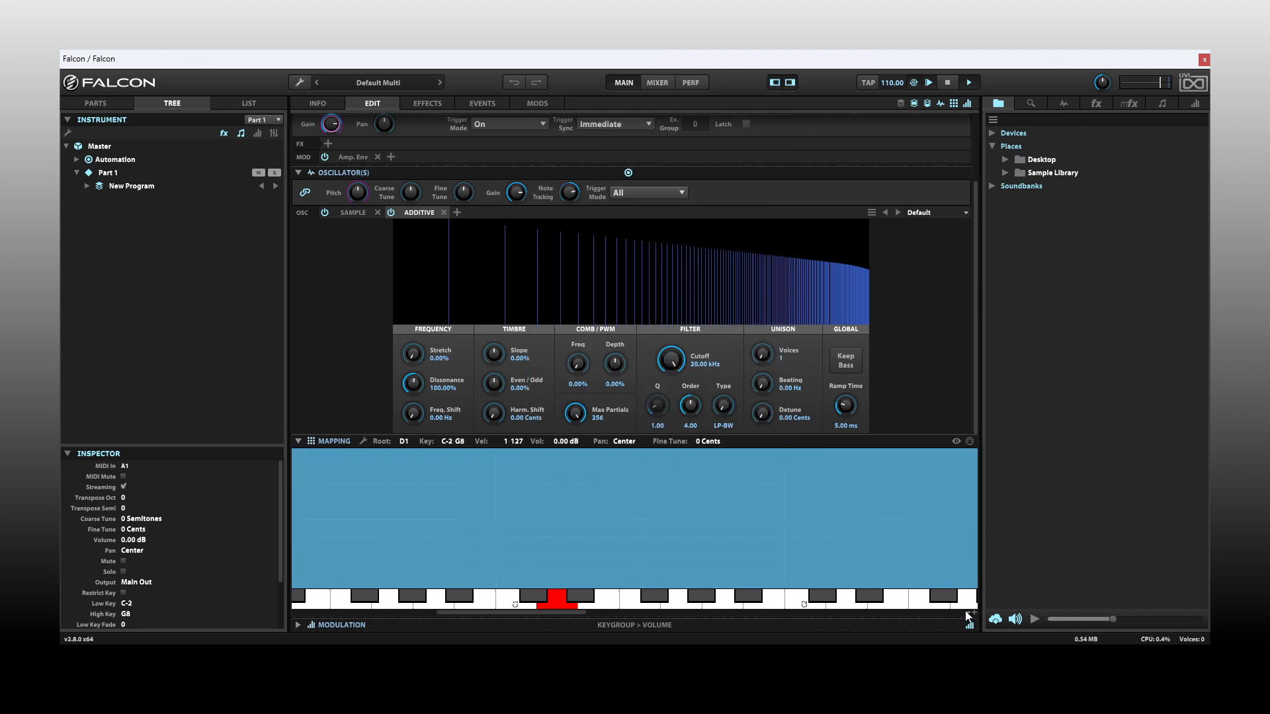
{"action": "left_click", "coordinate": [967, 613]}
{"action": "left_click", "coordinate": [967, 612]}
{"action": "left_click", "coordinate": [966, 612]}
{"action": "left_click", "coordinate": [967, 612]}
{"action": "left_click", "coordinate": [966, 612]}
{"action": "left_click", "coordinate": [966, 614]}
{"action": "left_click", "coordinate": [966, 613]}
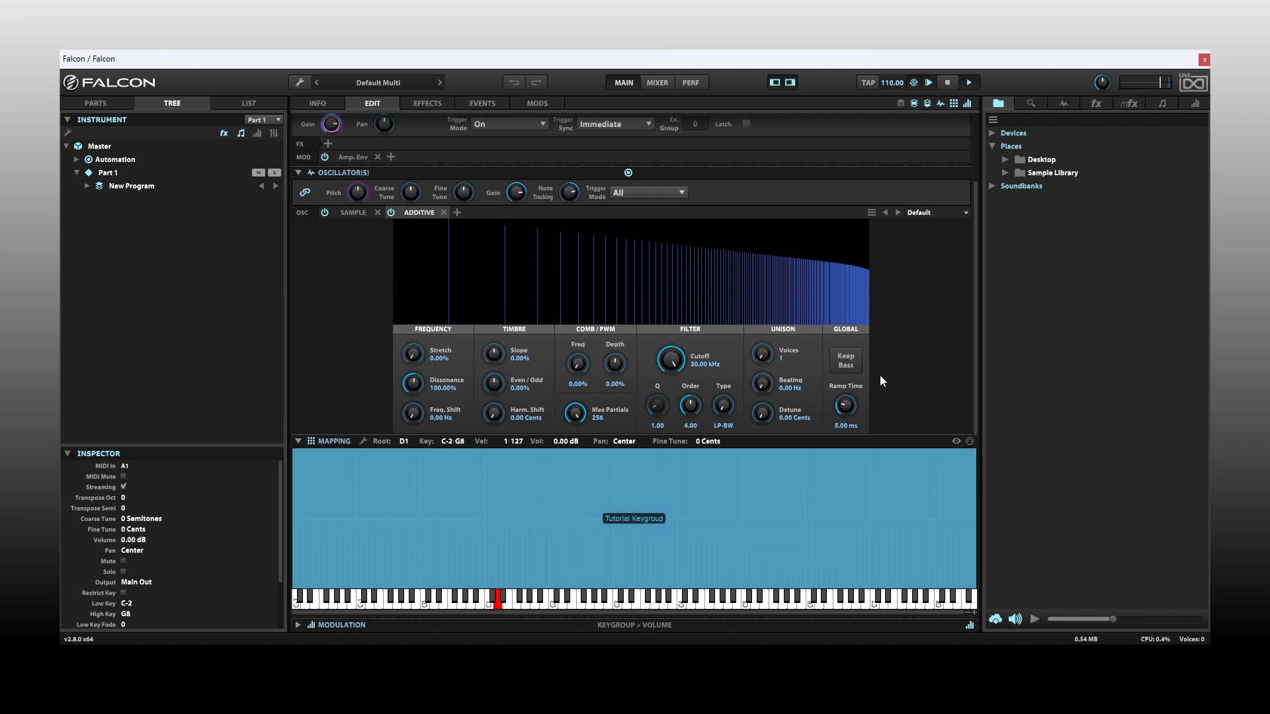
Load the Basic Sine preset in the Additive oscillator and bypass the Sample oscillator.
{"action": "left_click", "coordinate": [965, 213]}
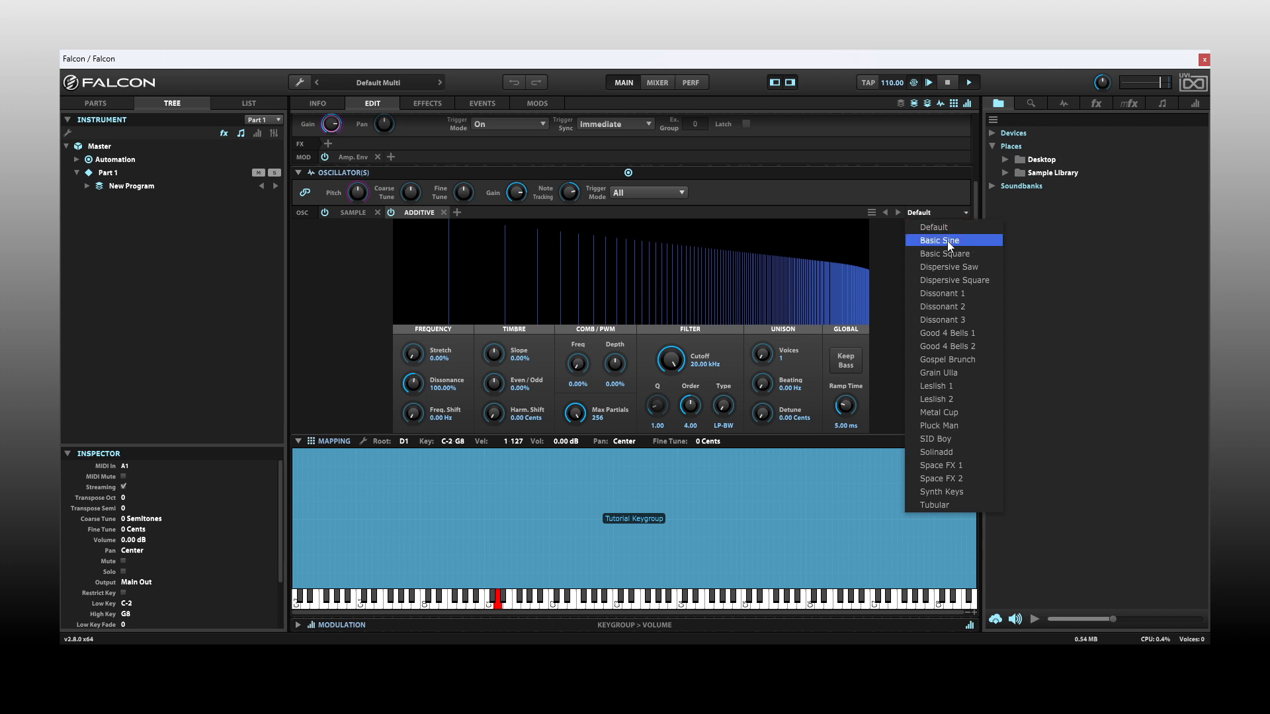
{"action": "left_click", "coordinate": [947, 241]}
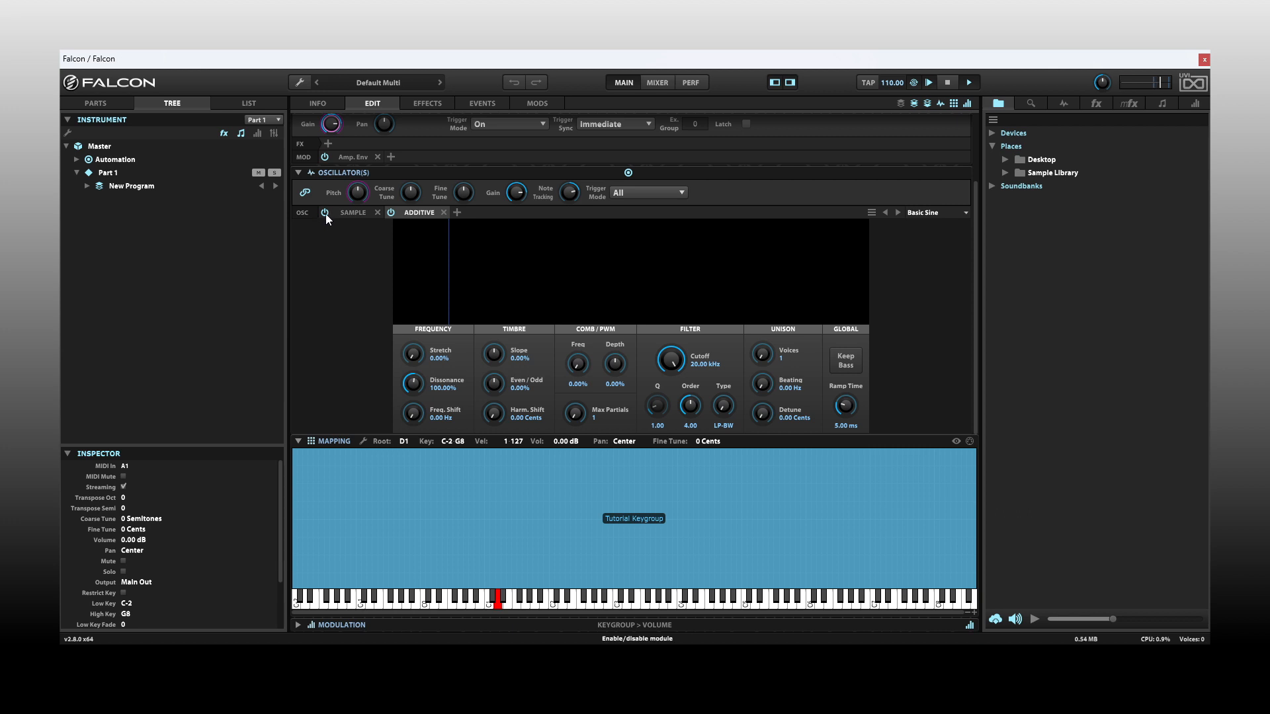
{"action": "left_click", "coordinate": [344, 209]}
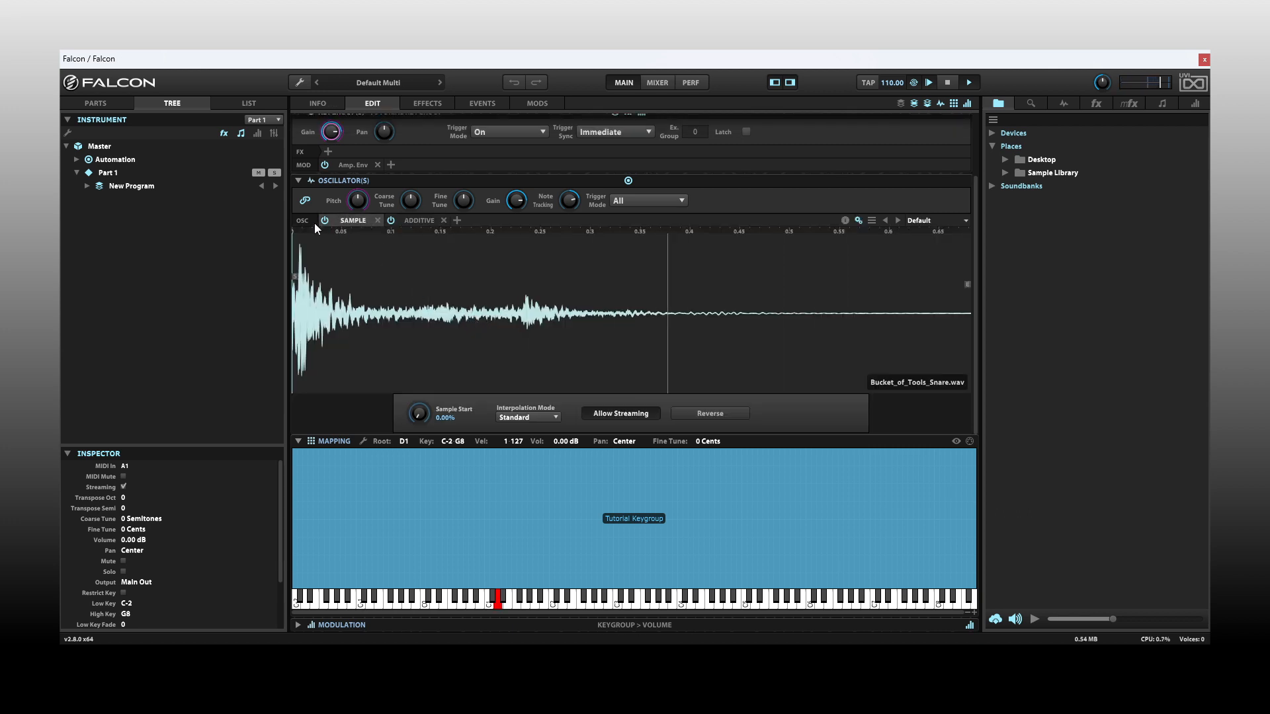
{"action": "left_click", "coordinate": [417, 222]}
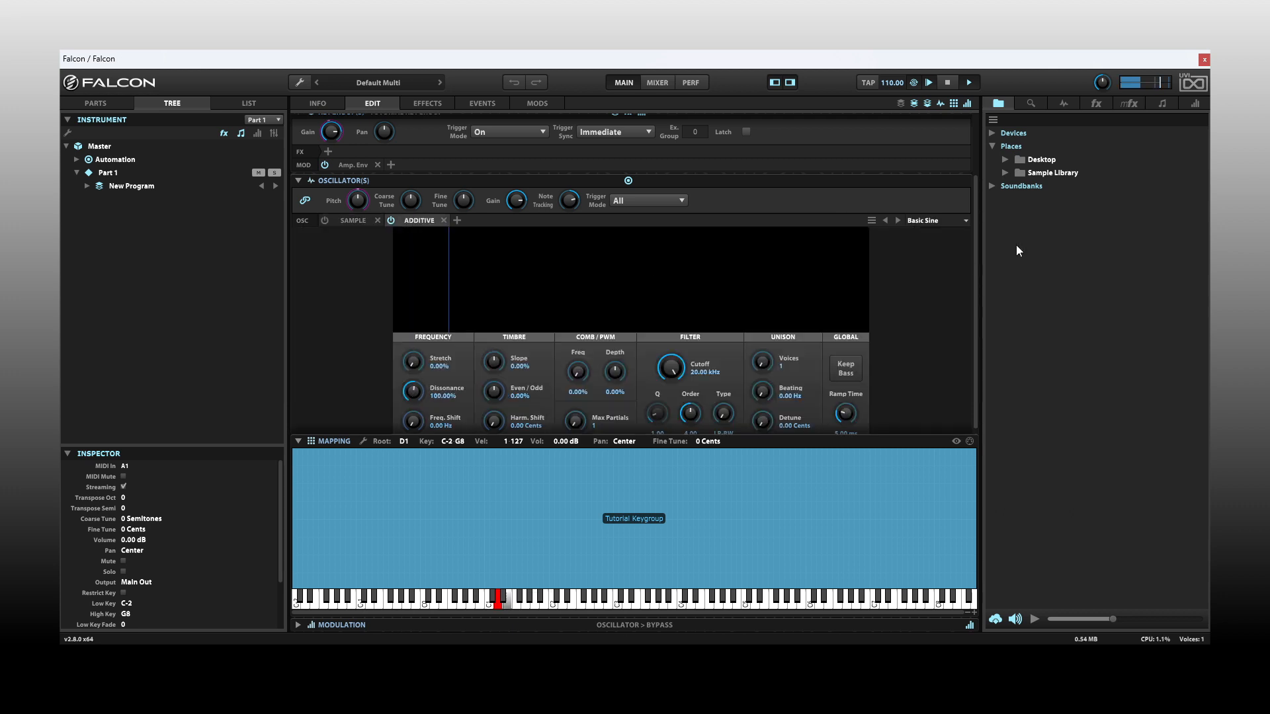
Audition the Additive oscillator's presets one after another from Basic Square to Dissonant 3 and look over the preset list.
{"action": "left_click", "coordinate": [897, 221]}
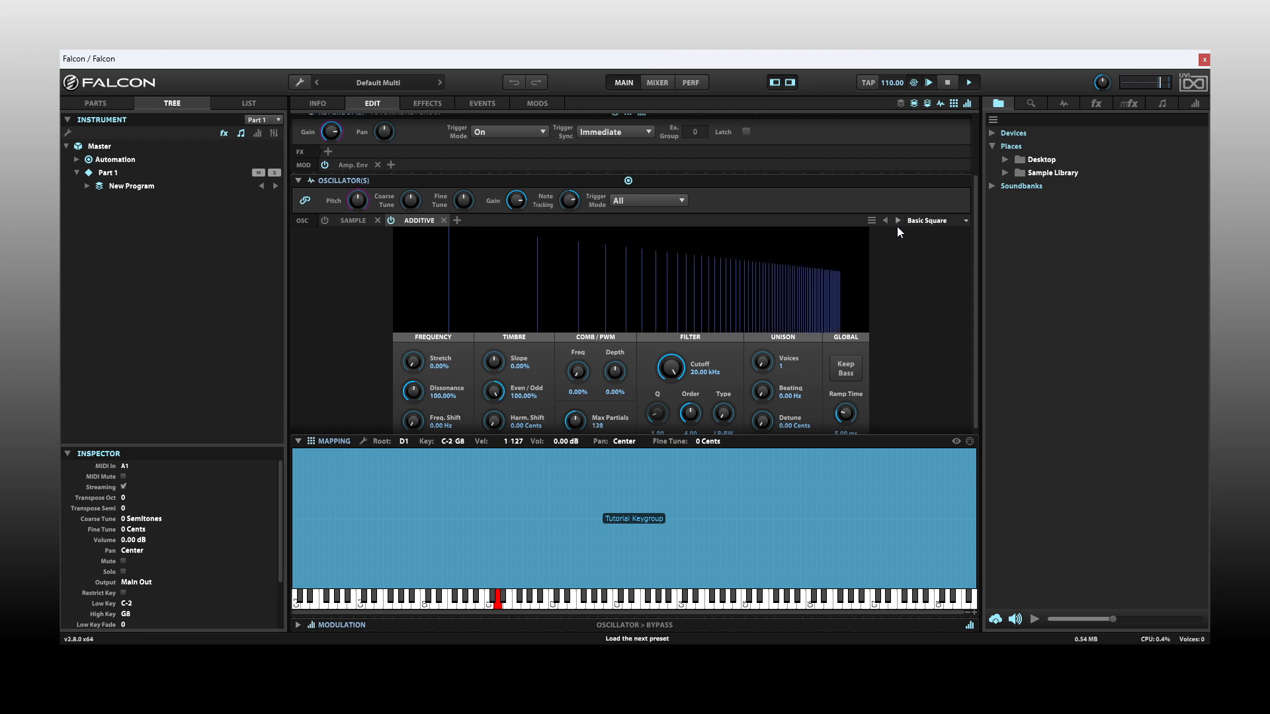
{"action": "left_click", "coordinate": [896, 222]}
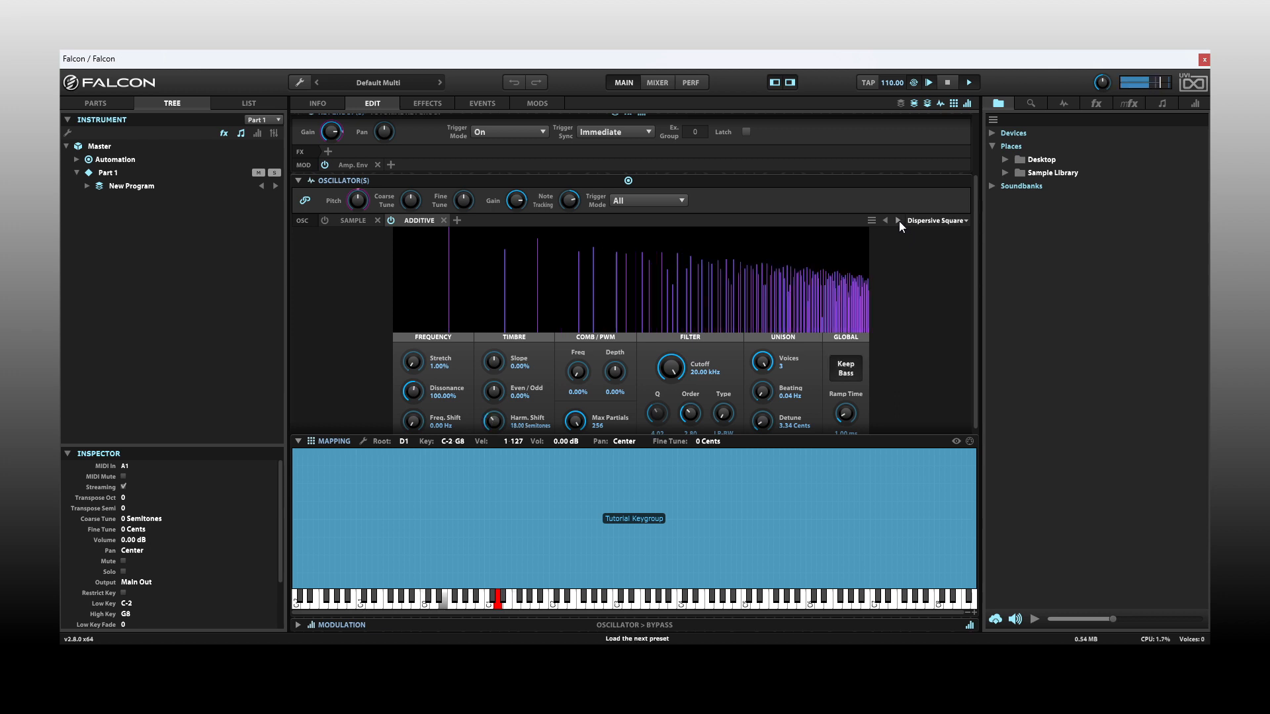
{"action": "left_click", "coordinate": [899, 221]}
{"action": "left_click", "coordinate": [899, 221]}
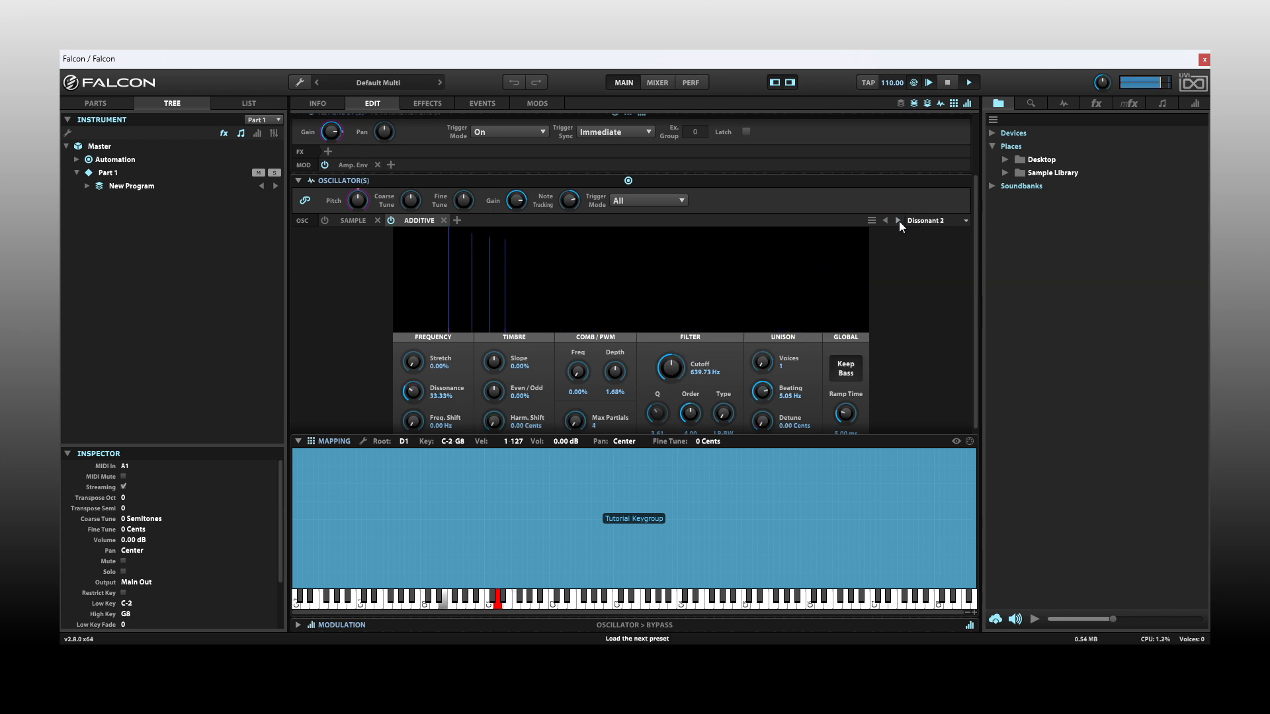
{"action": "left_click", "coordinate": [899, 220]}
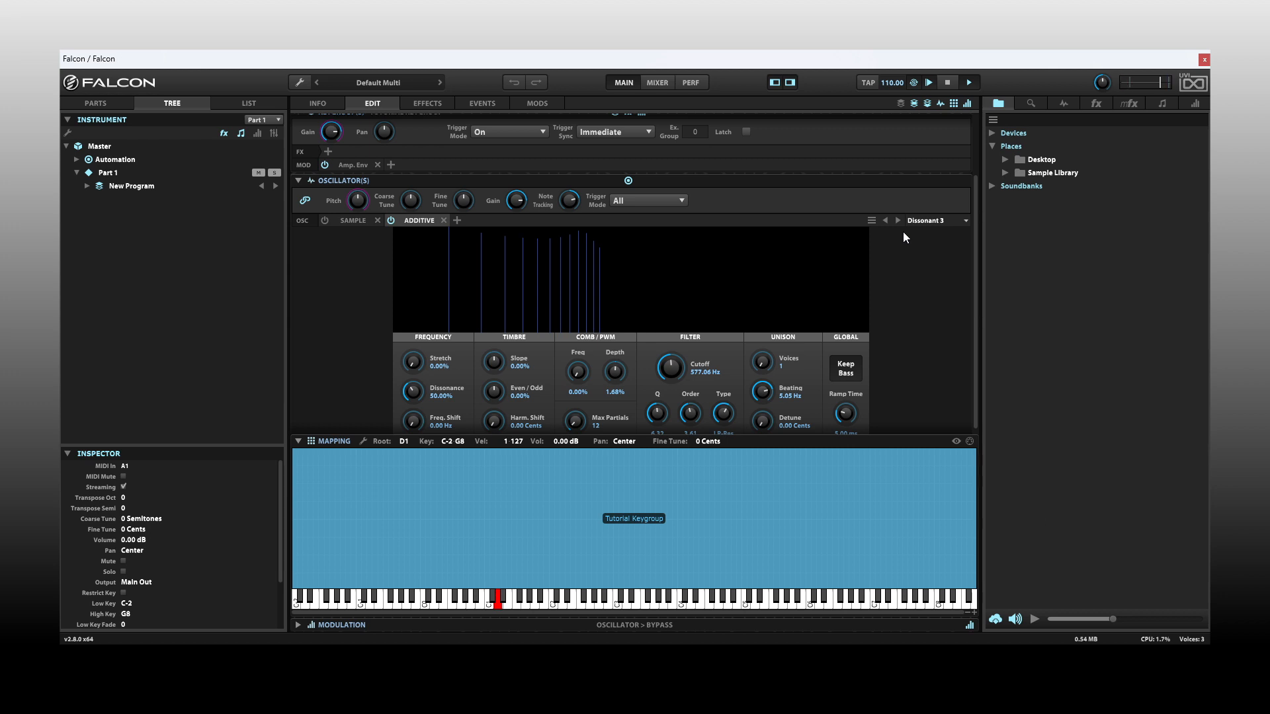
{"action": "left_click", "coordinate": [925, 221]}
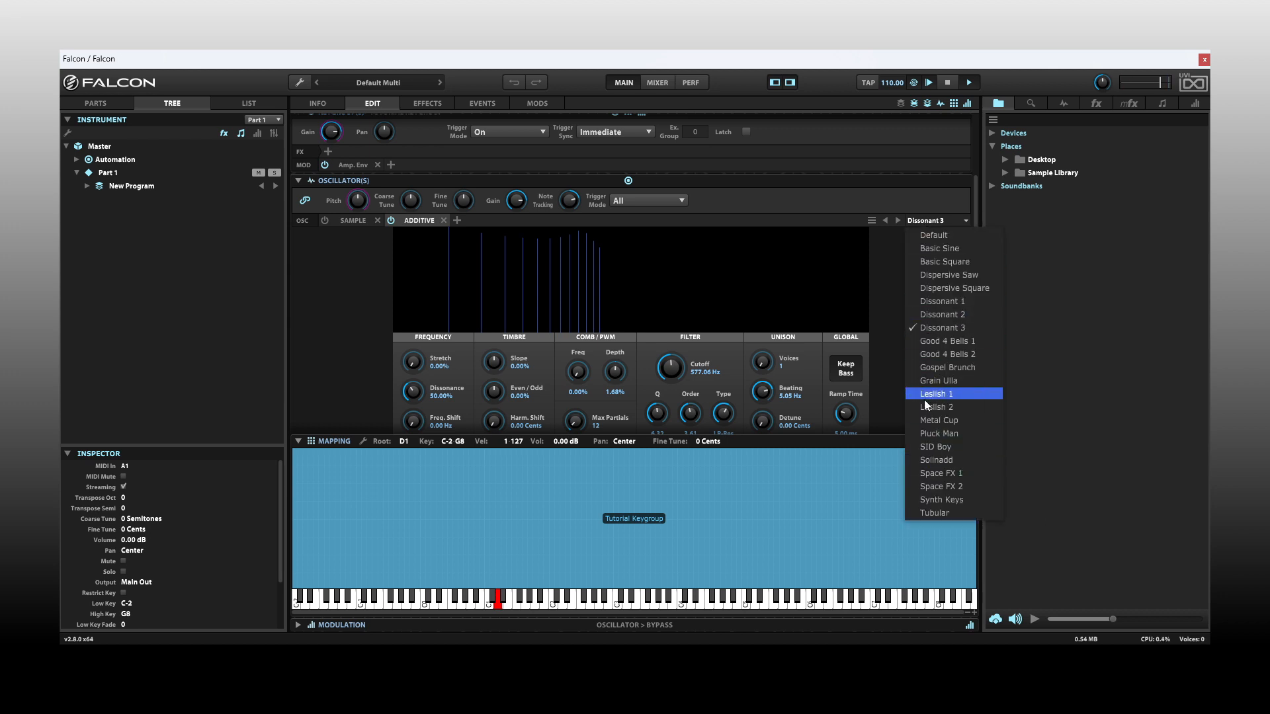
{"action": "left_click", "coordinate": [782, 292]}
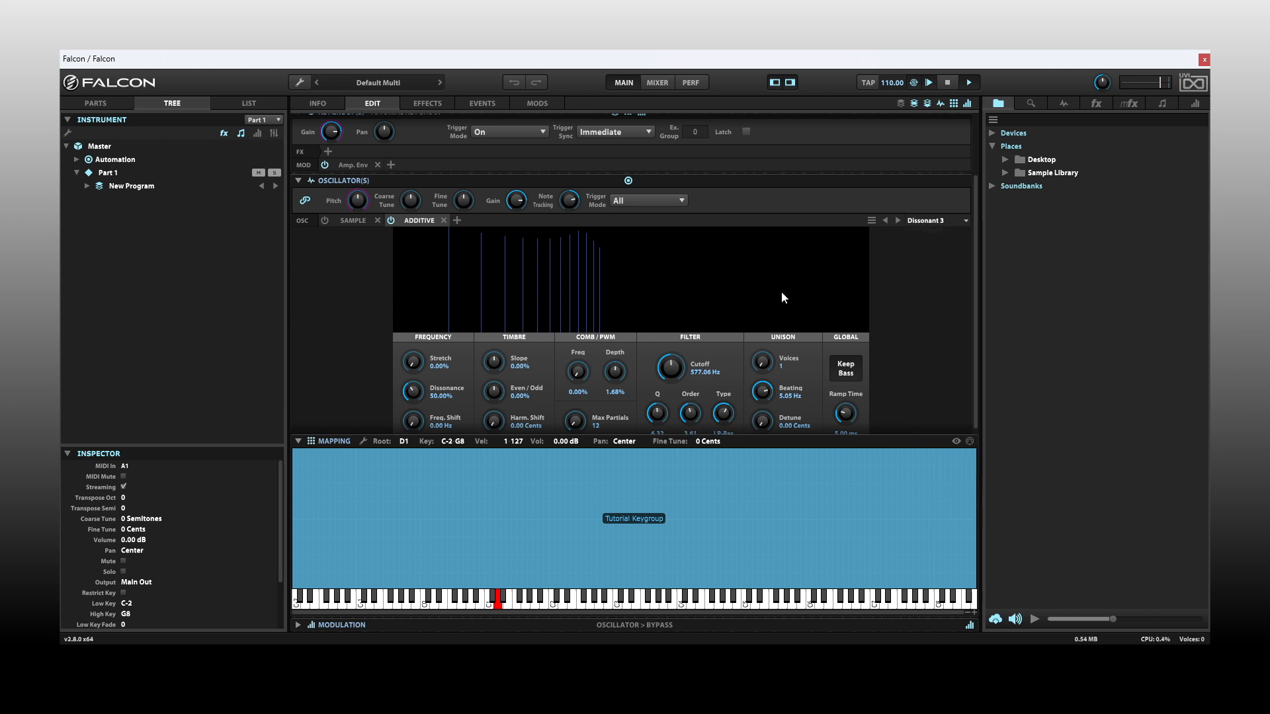
Replace the Additive oscillator with Analog Stack, trying its Bell Fantasia preset before settling on Chord Saw min7911.
{"action": "left_click", "coordinate": [419, 222]}
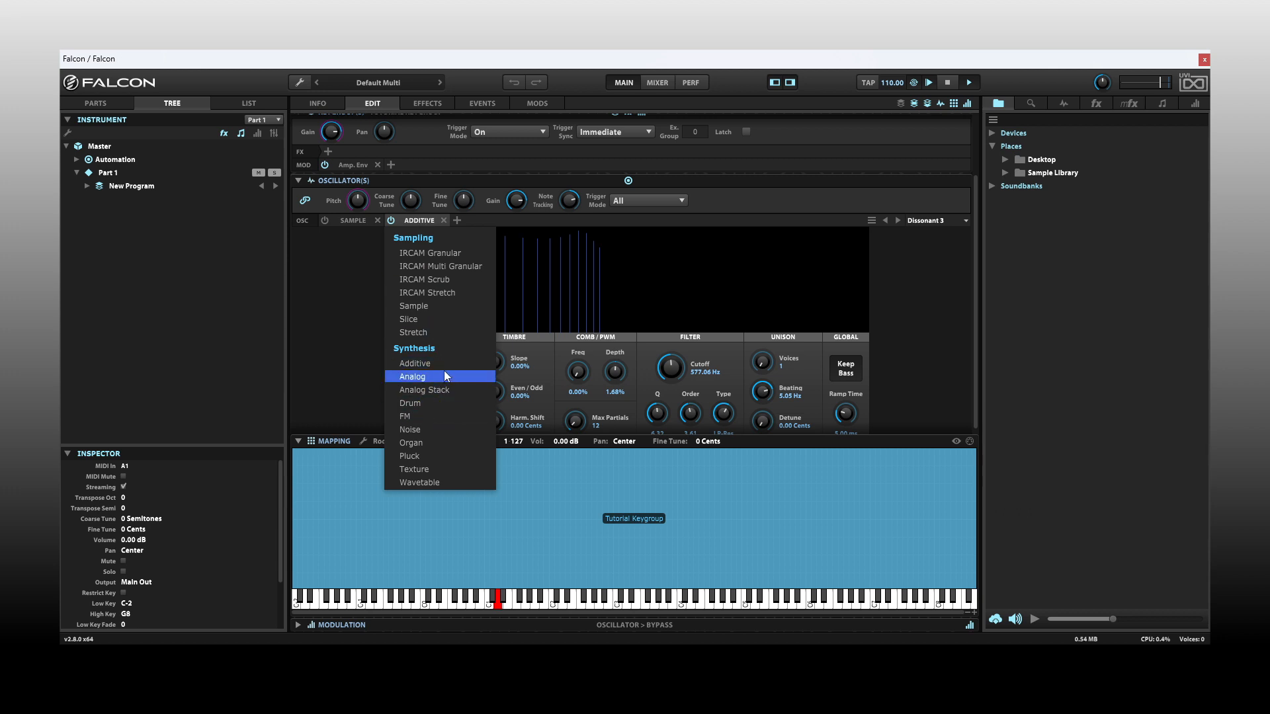
{"action": "left_click", "coordinate": [441, 390]}
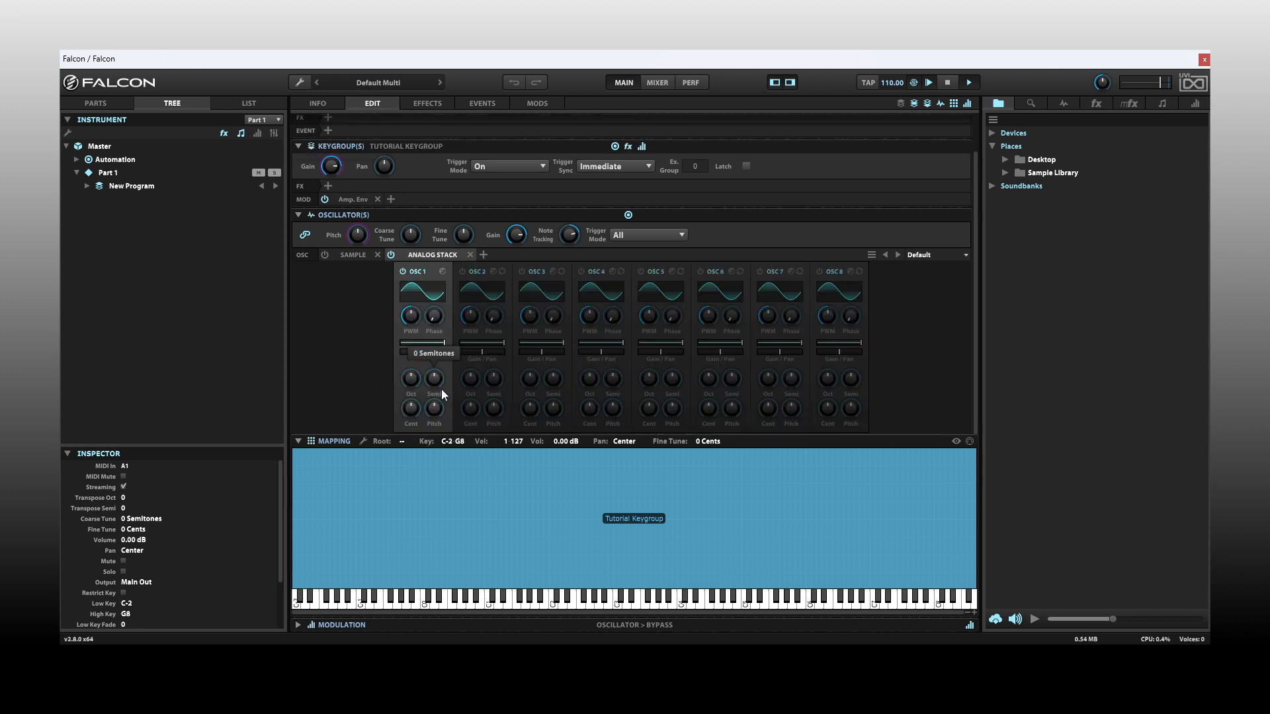
{"action": "left_click", "coordinate": [966, 256]}
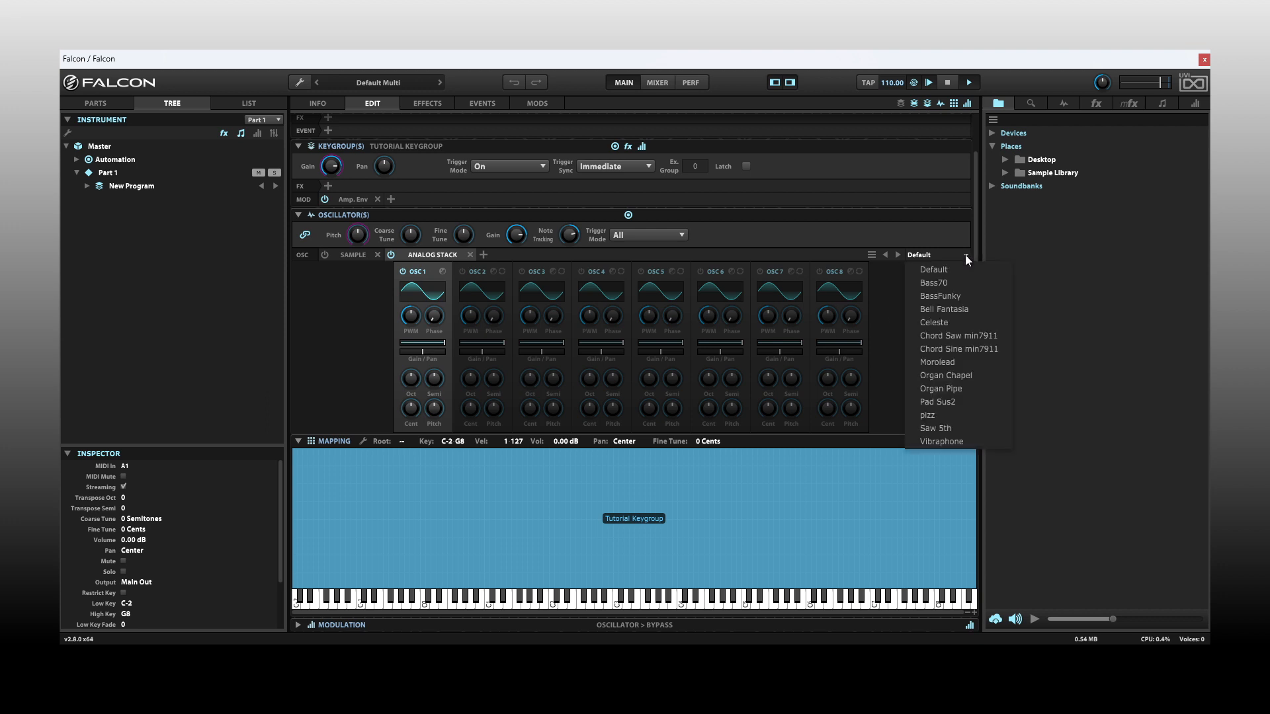
{"action": "left_click", "coordinate": [967, 310]}
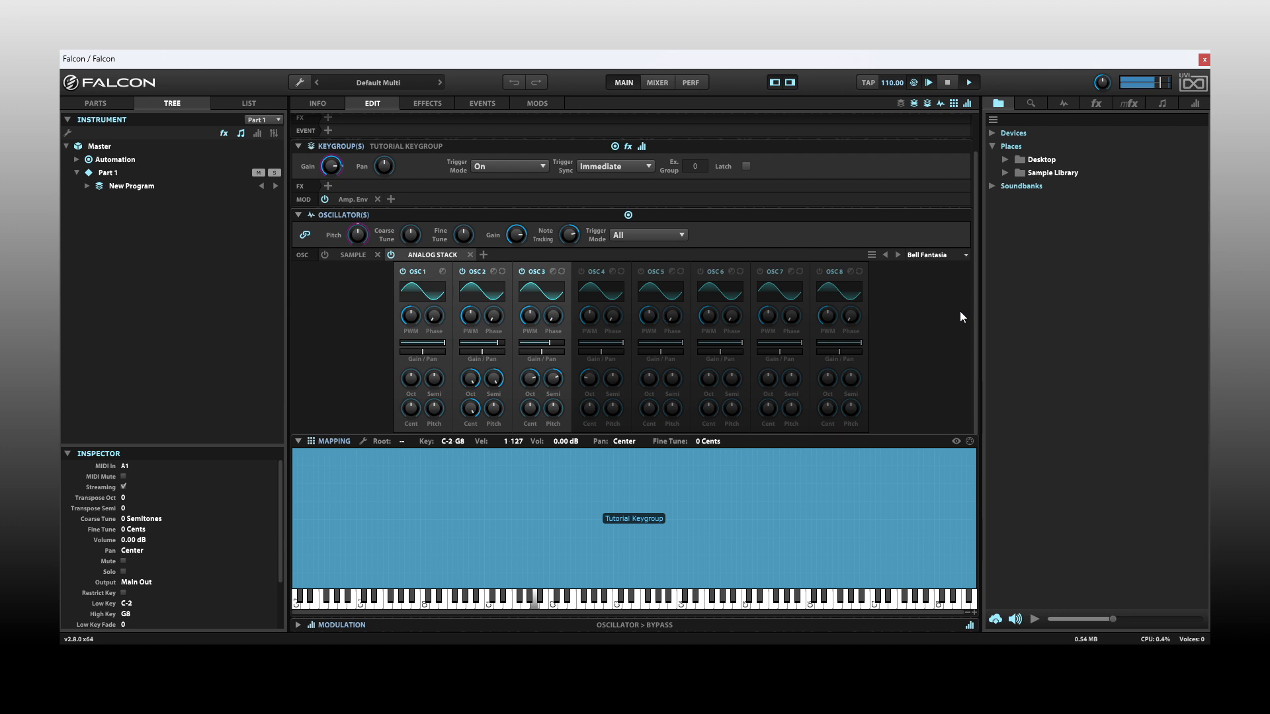
{"action": "left_click", "coordinate": [955, 255]}
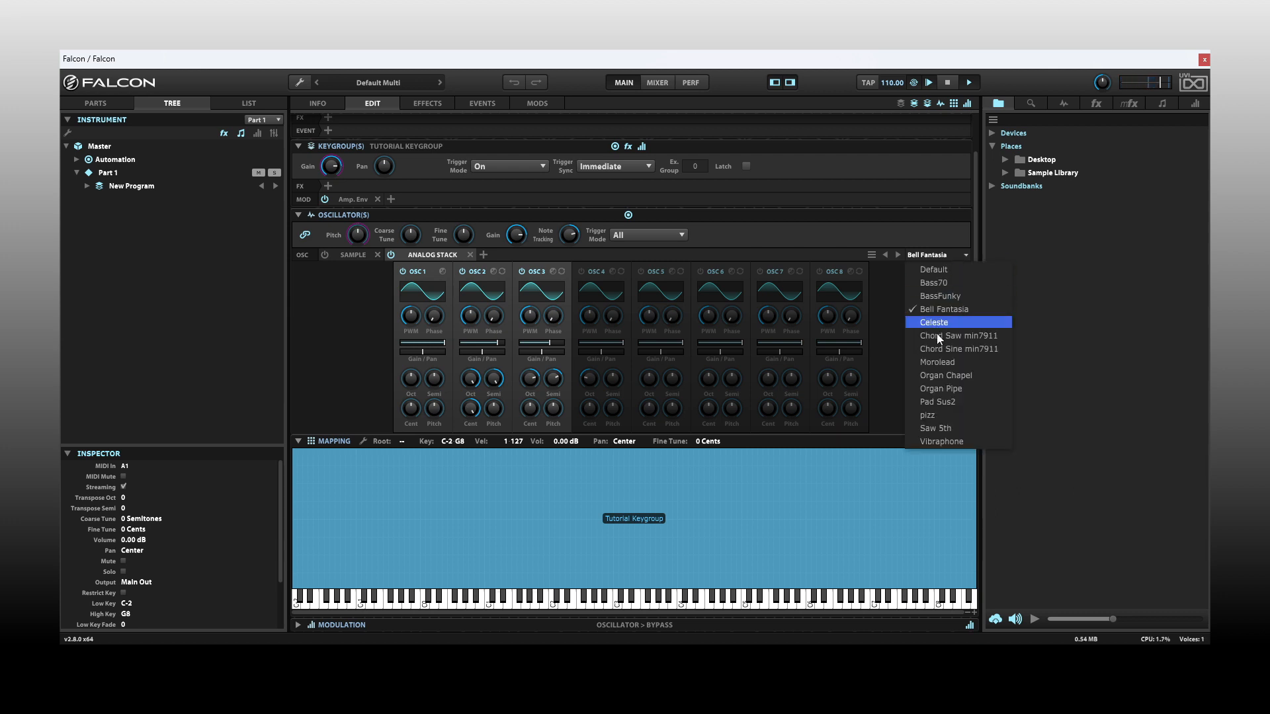
{"action": "left_click", "coordinate": [938, 339]}
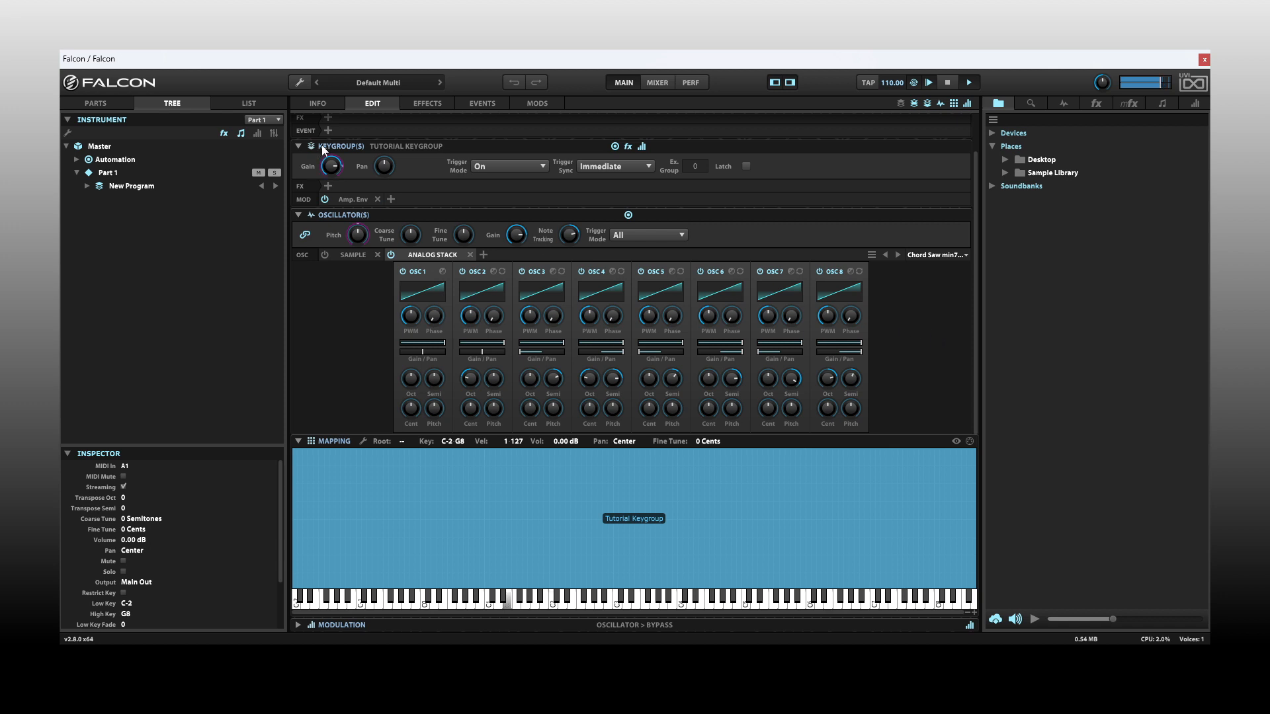
Add an IReverb effect to Layer 1 with the hardware preset 01 140 Long from the ETM 140 group.
{"action": "scroll", "coordinate": [368, 142], "scroll_direction": "up", "scroll_amount": 1}
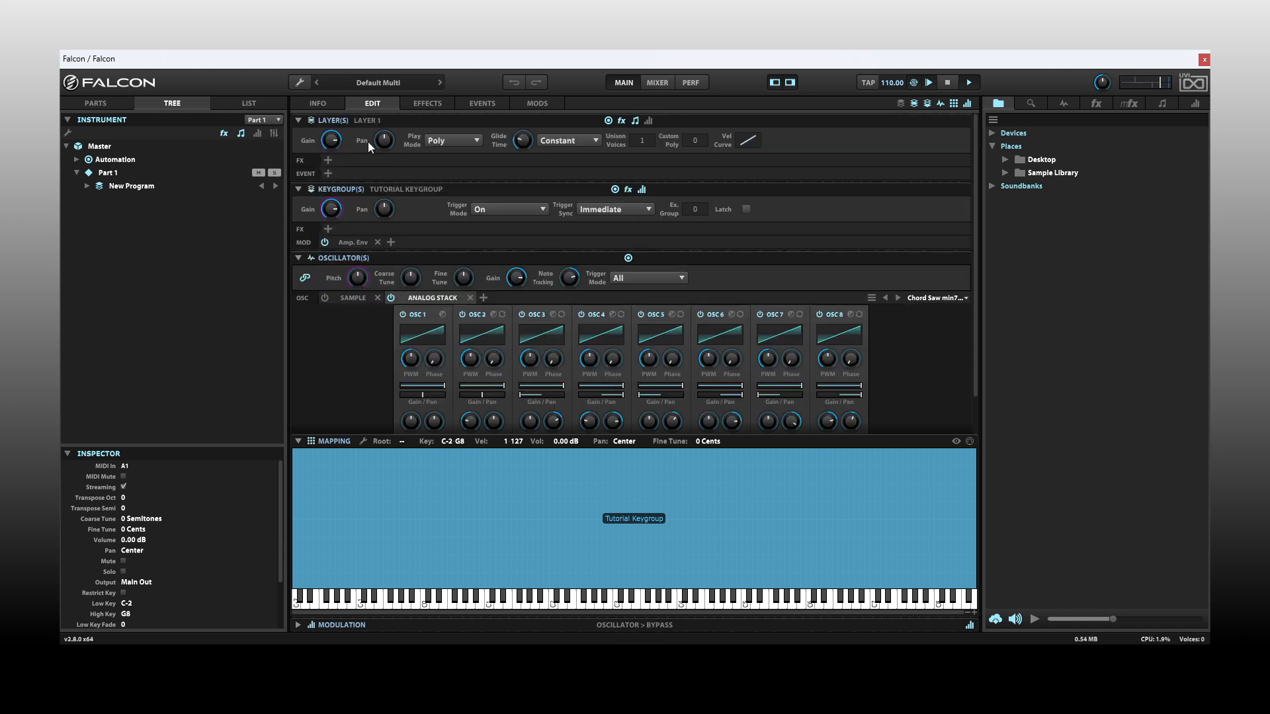
{"action": "left_click", "coordinate": [328, 159]}
{"action": "mouse_move", "coordinate": [349, 187]}
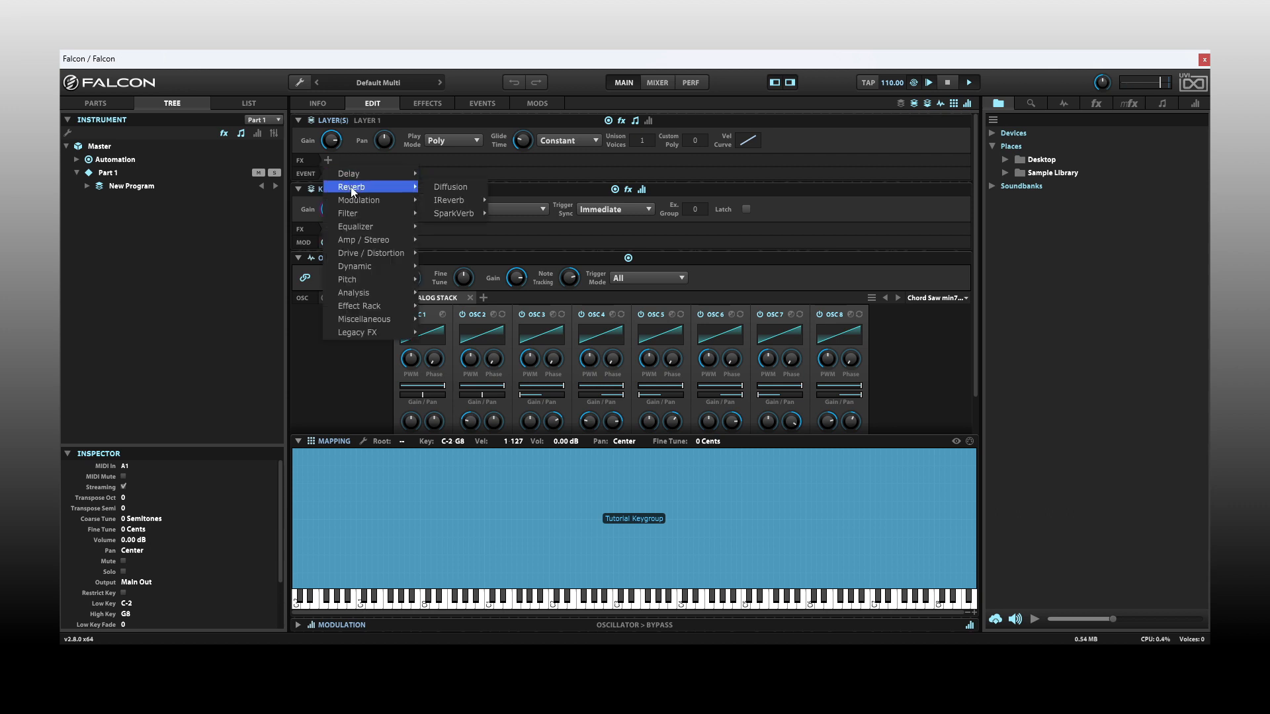
{"action": "mouse_move", "coordinate": [448, 204]}
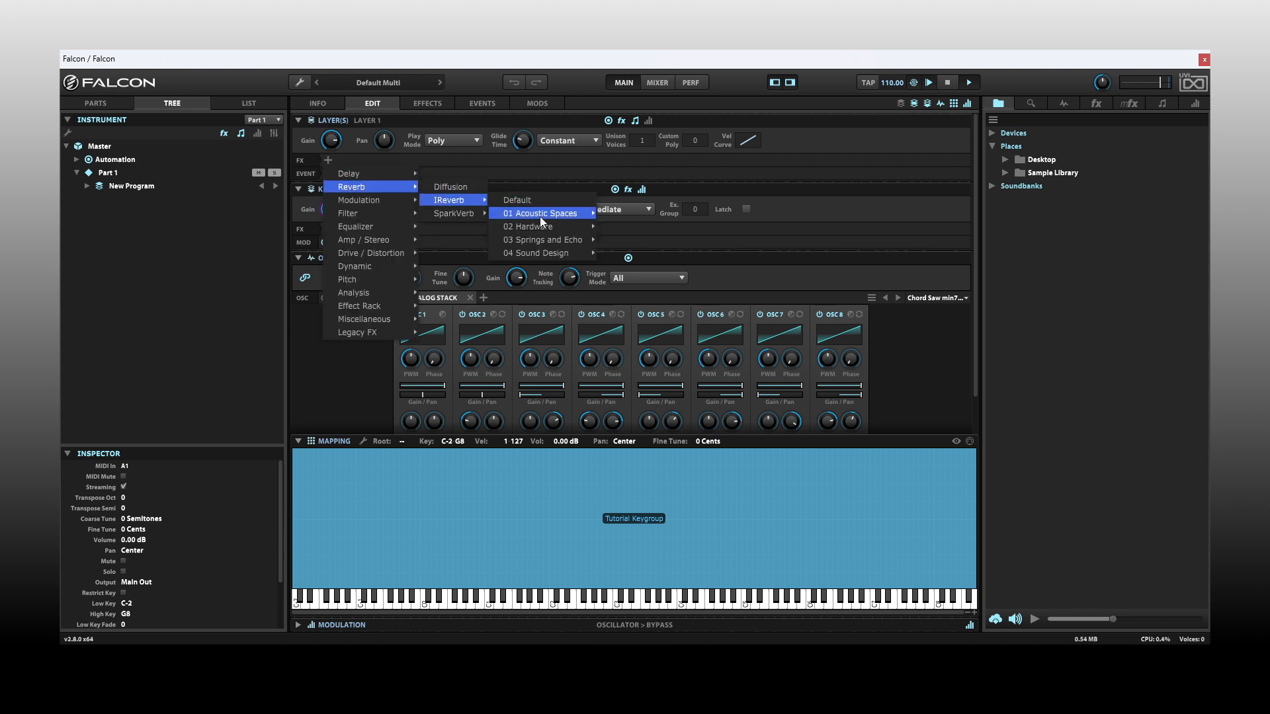
{"action": "mouse_move", "coordinate": [545, 228]}
{"action": "mouse_move", "coordinate": [652, 253]}
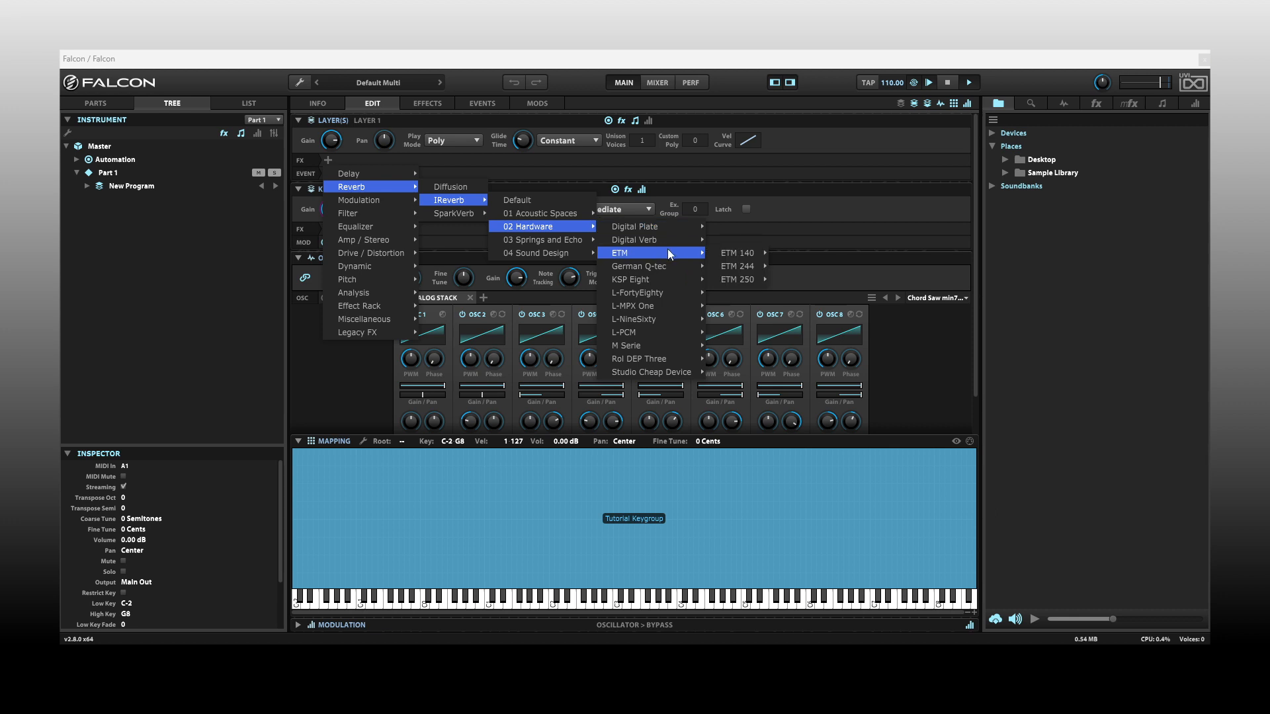
{"action": "mouse_move", "coordinate": [734, 253]}
{"action": "left_click", "coordinate": [805, 255]}
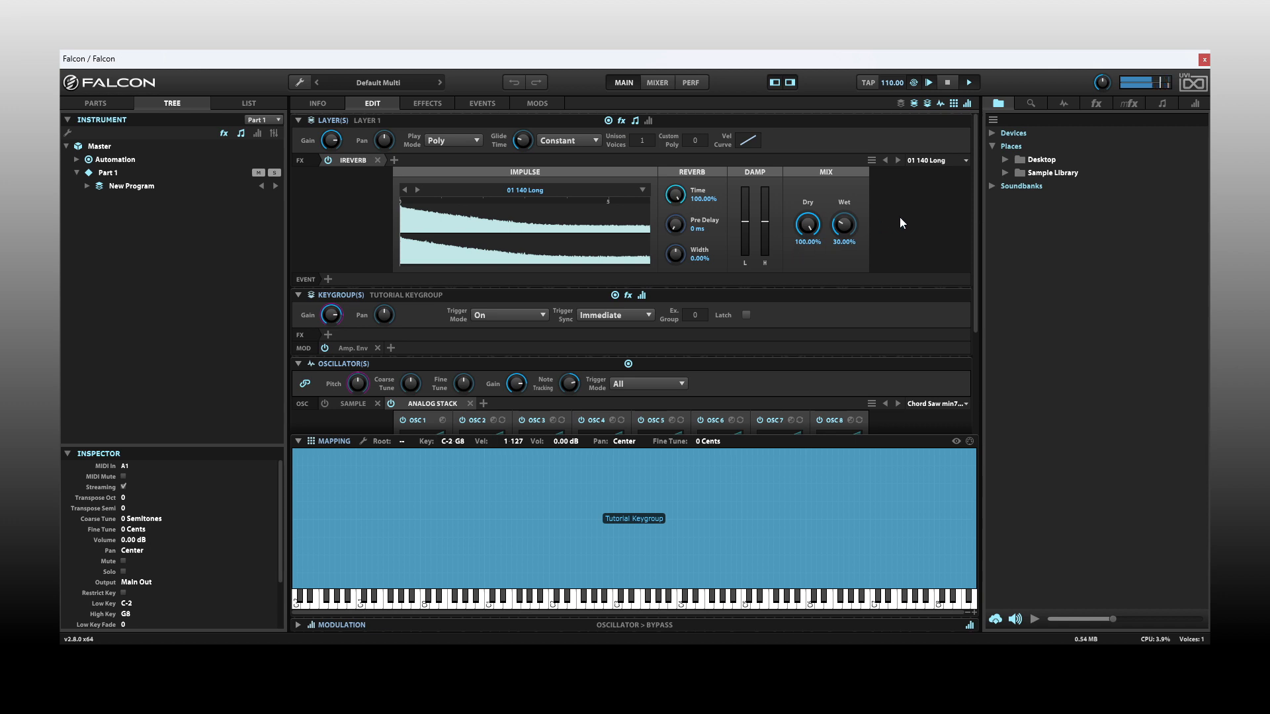
Remove the bypassed Sample oscillator from the Tutorial Keygroup, keeping only Analog Stack.
{"action": "left_click_drag", "start_coordinate": [975, 193], "coordinate": [986, 304]}
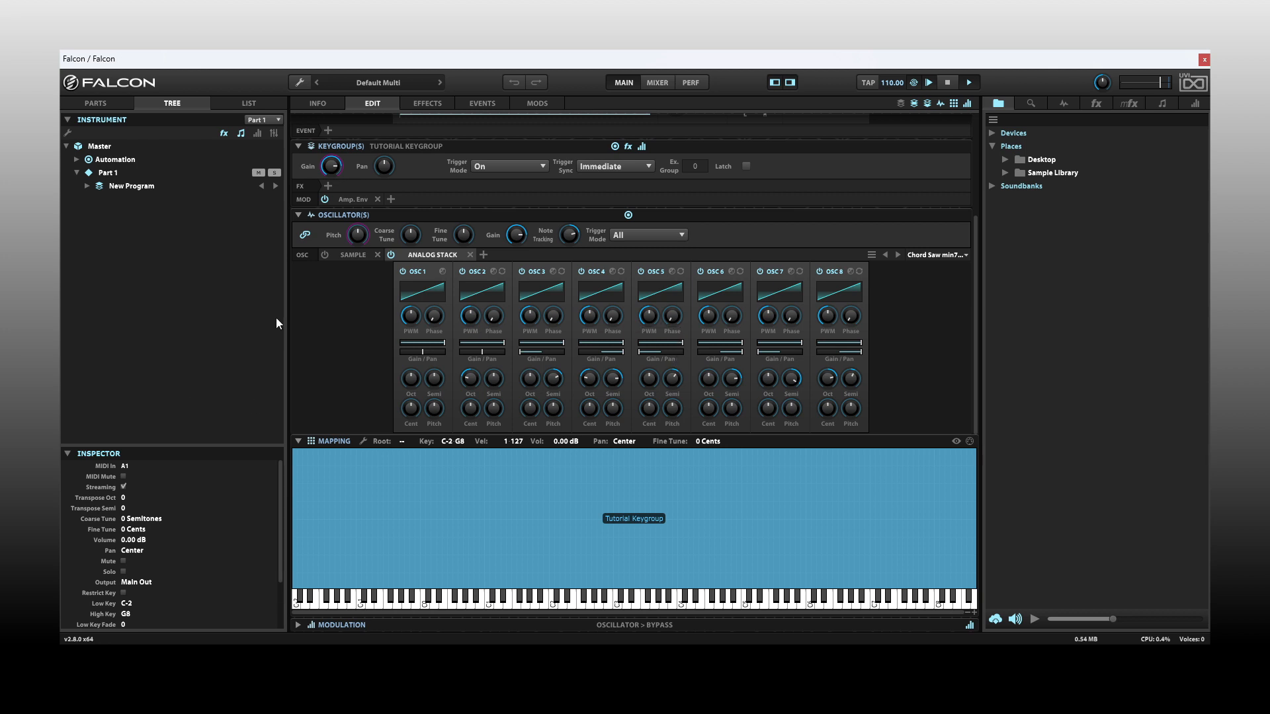
{"action": "left_click", "coordinate": [377, 254]}
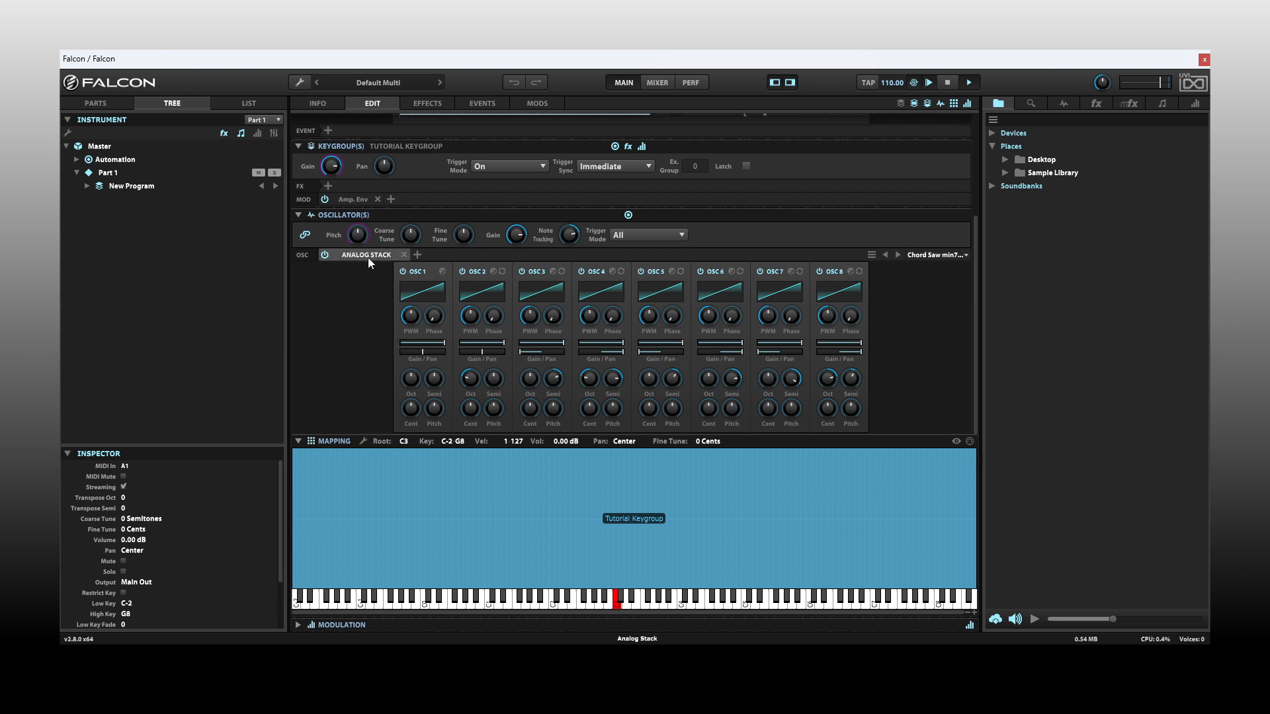
Replace the Analog Stack oscillator with the Analog oscillator and collapse the keygroup mapping editor.
{"action": "left_click", "coordinate": [363, 253]}
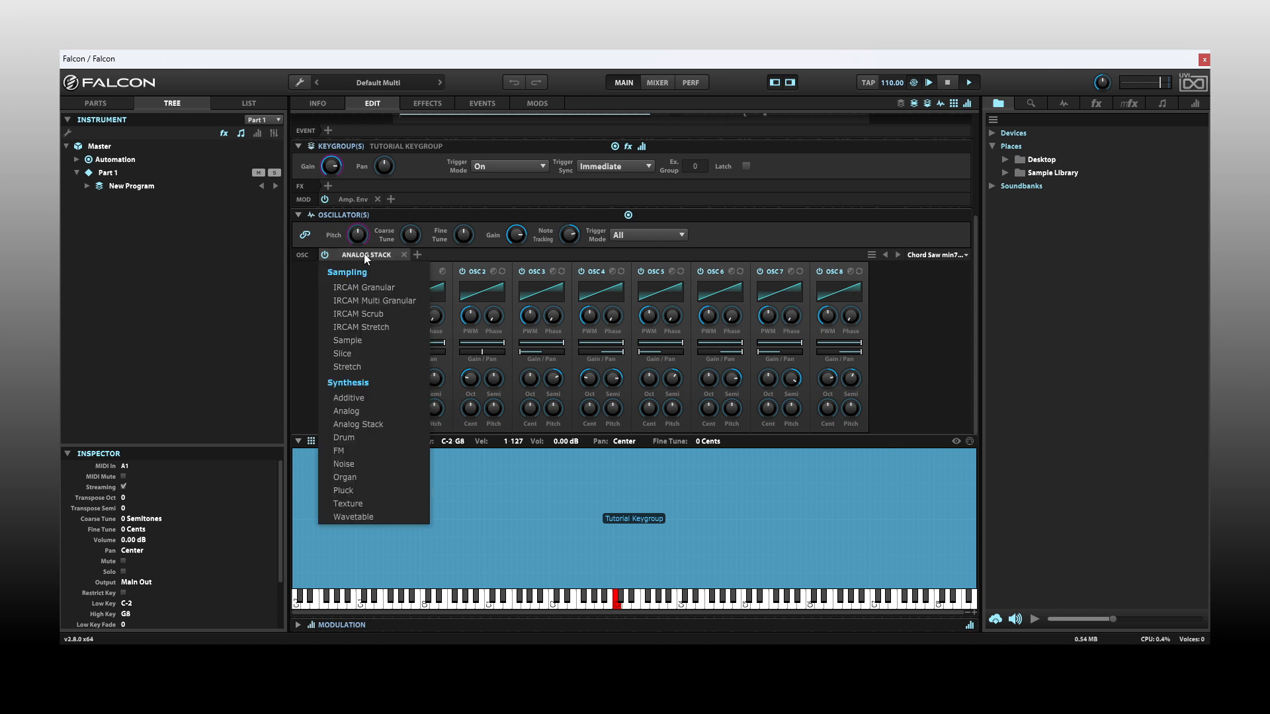
{"action": "left_click", "coordinate": [363, 411]}
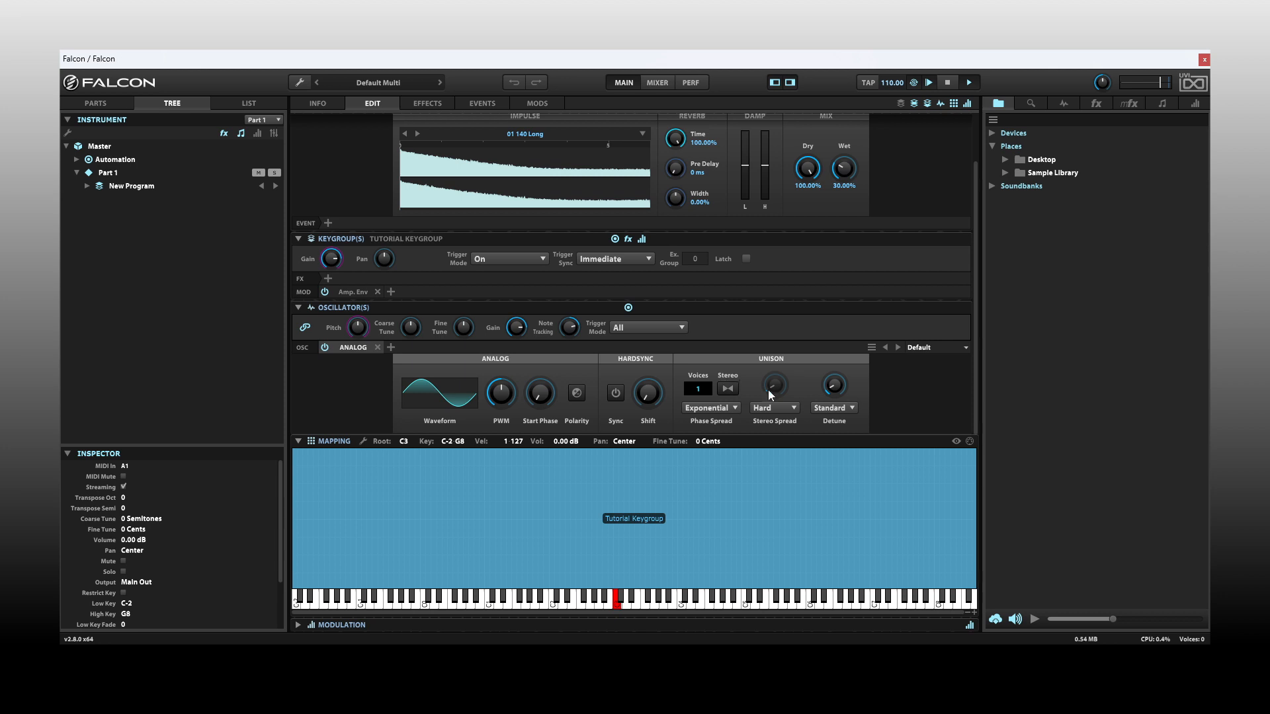
{"action": "left_click", "coordinate": [297, 441]}
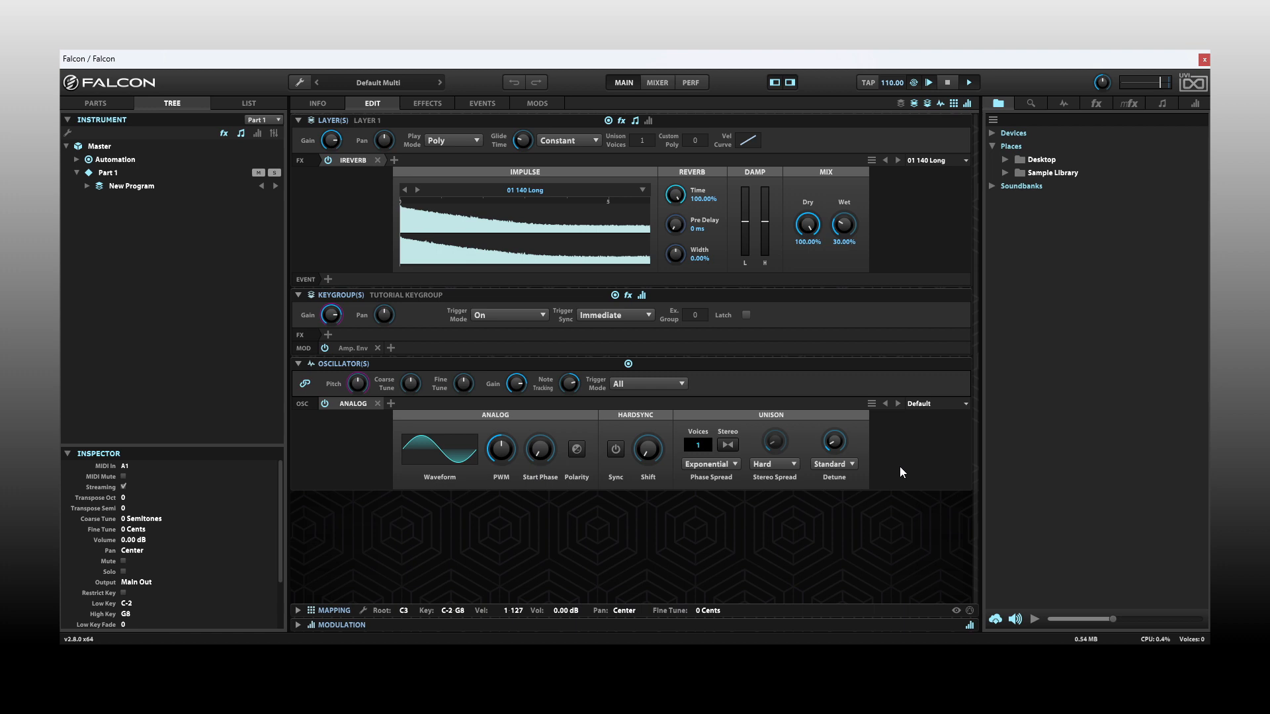
Open the modulation editor and view the modulations of the oscillator's Pitch and the keygroup's Gain.
{"action": "left_click", "coordinate": [358, 386]}
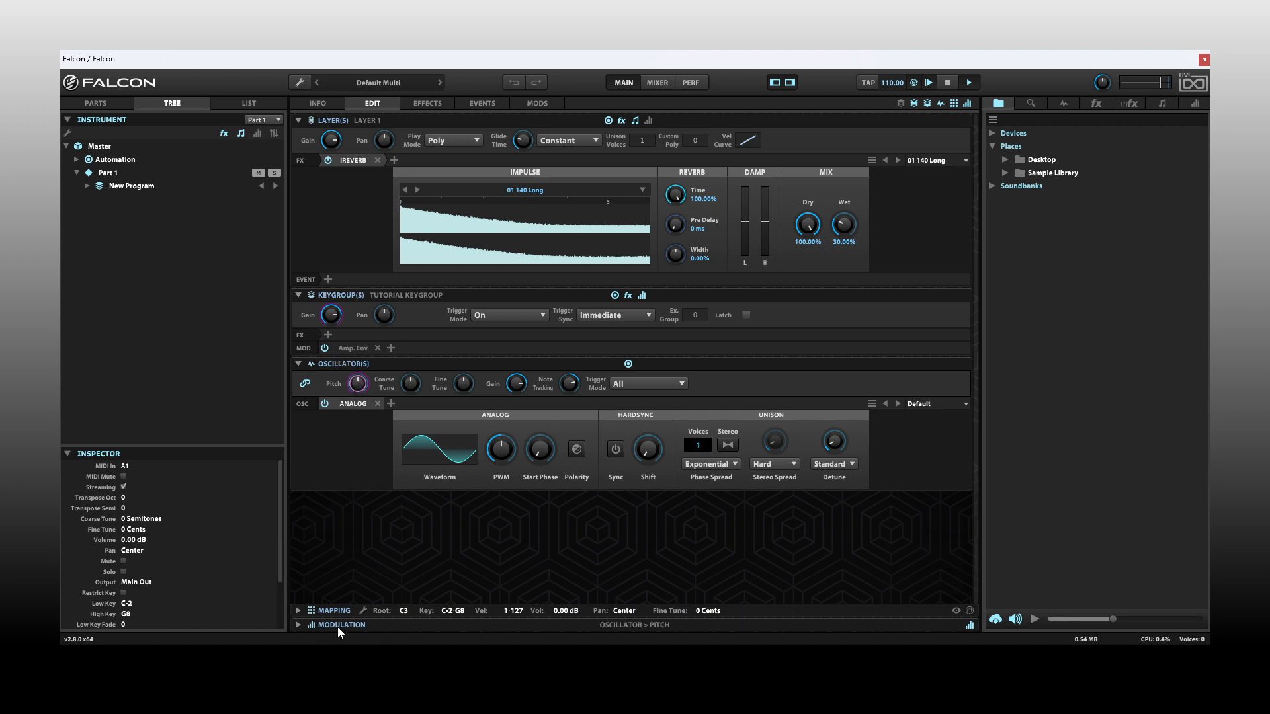
{"action": "left_click", "coordinate": [297, 625]}
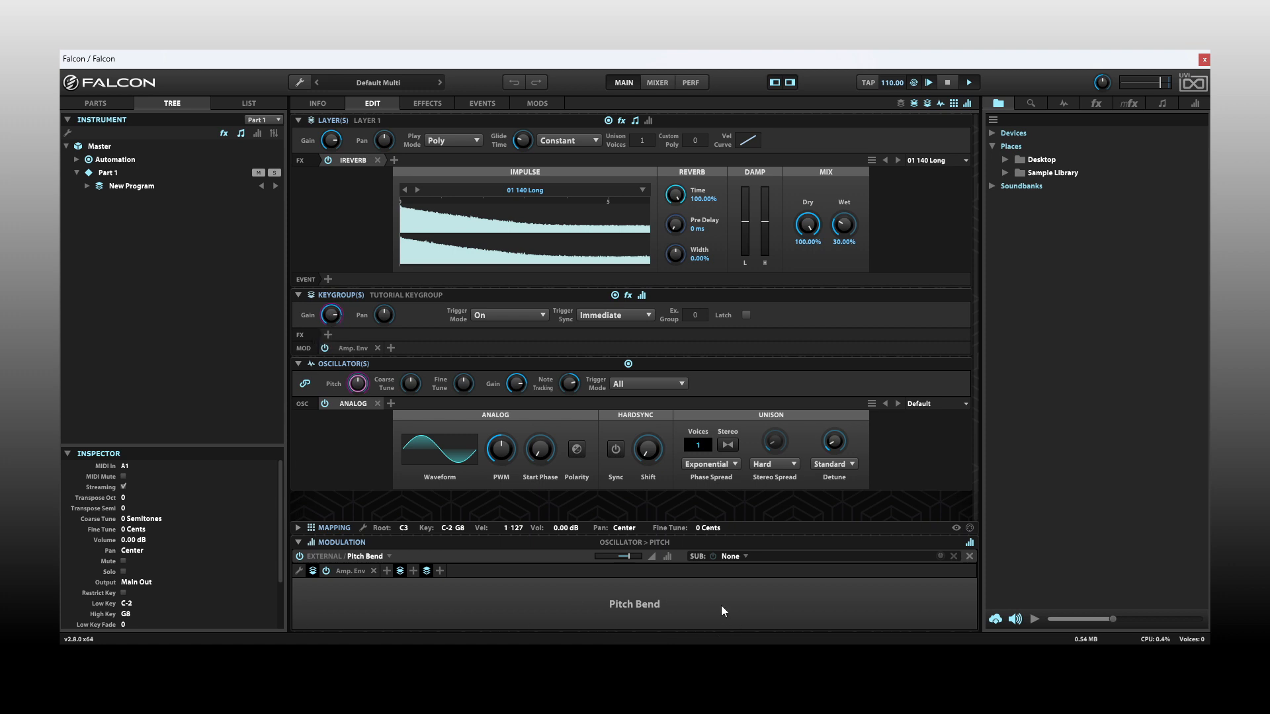
{"action": "left_click", "coordinate": [330, 315]}
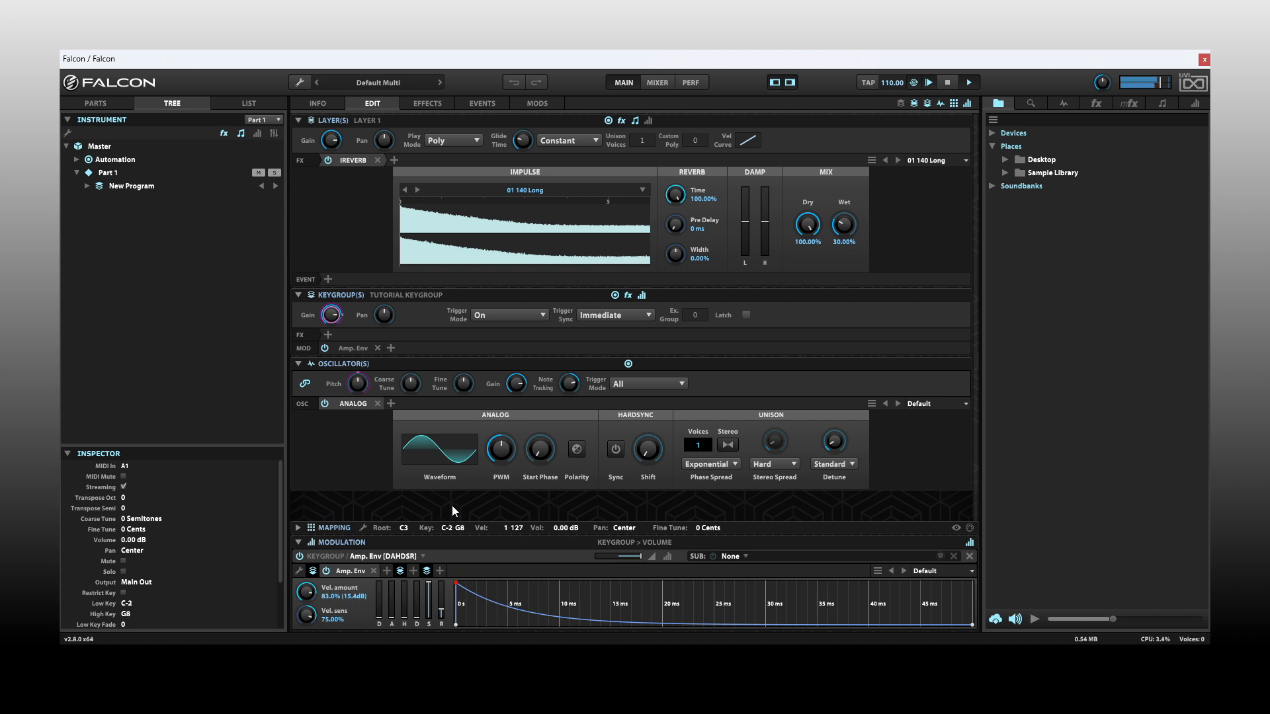
Set the Analog oscillator's waveform to Triangle.
{"action": "left_click", "coordinate": [440, 454]}
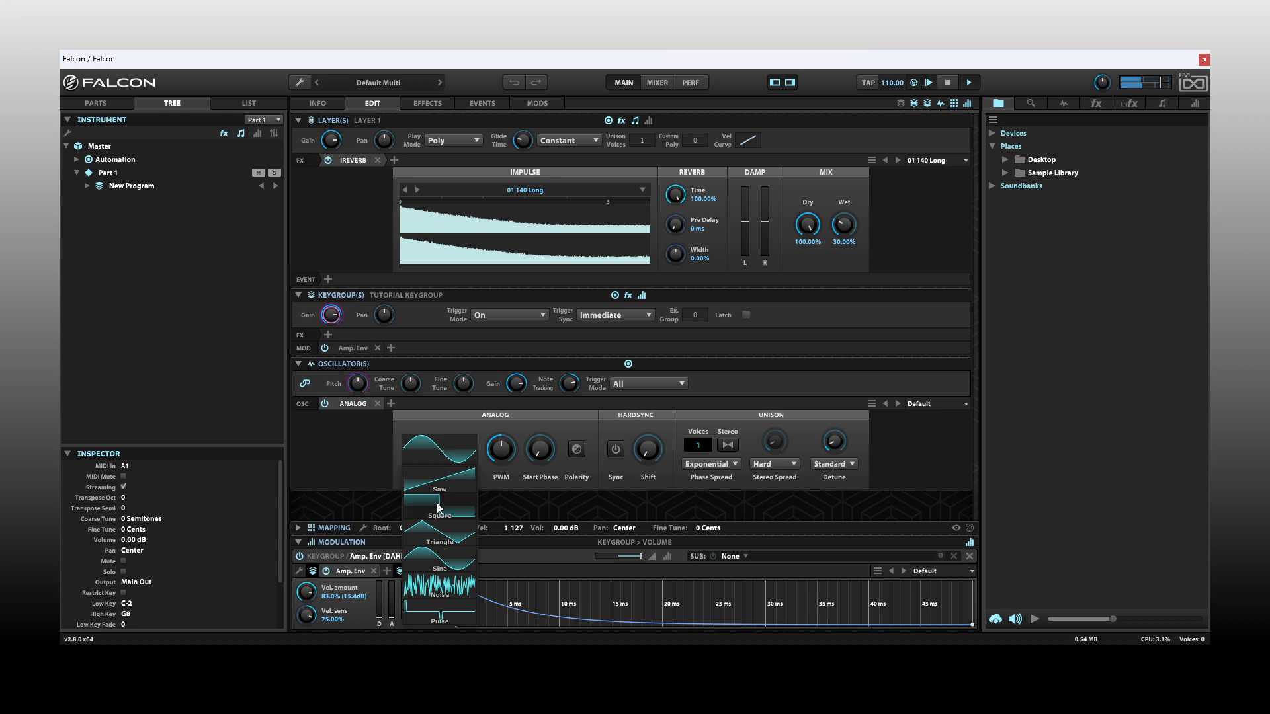
{"action": "left_click", "coordinate": [438, 532]}
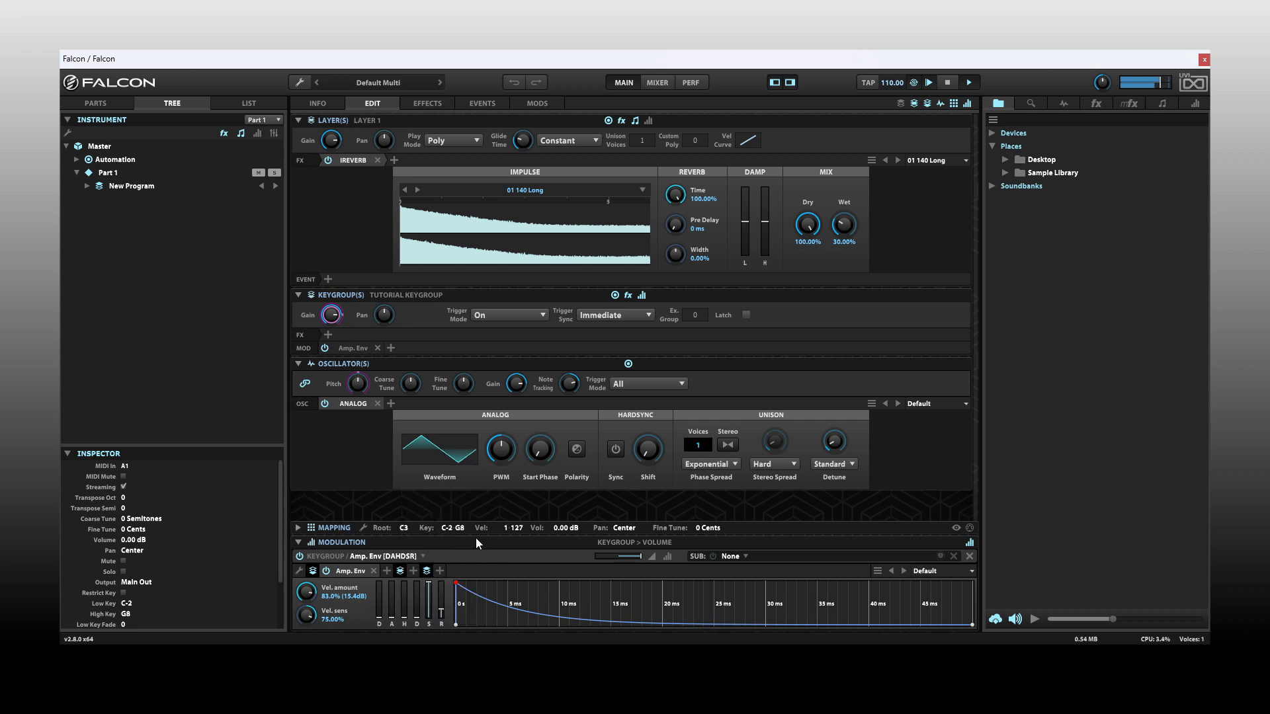
Lengthen the attack of the keygroup's Amp. Env to about 2.5 s and raise its release.
{"action": "mouse_move", "coordinate": [322, 323]}
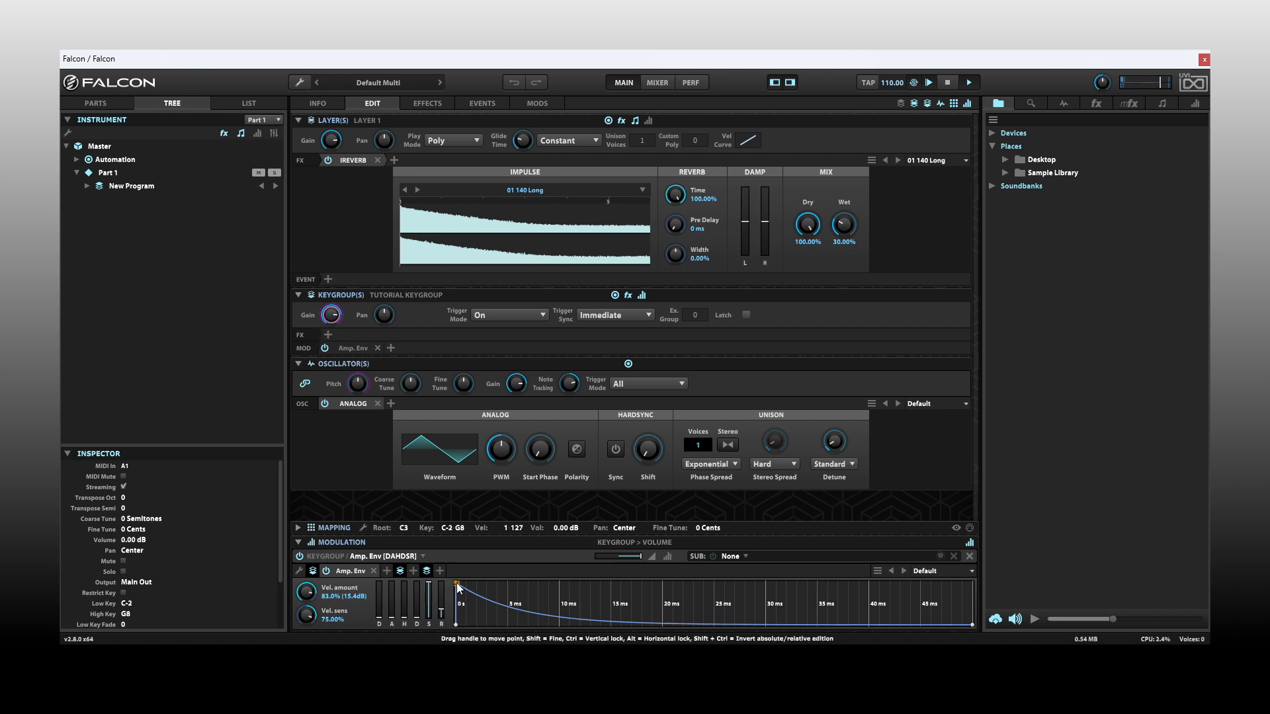
{"action": "mouse_move", "coordinate": [392, 619]}
{"action": "left_click_drag", "start_coordinate": [391, 616], "coordinate": [391, 593]}
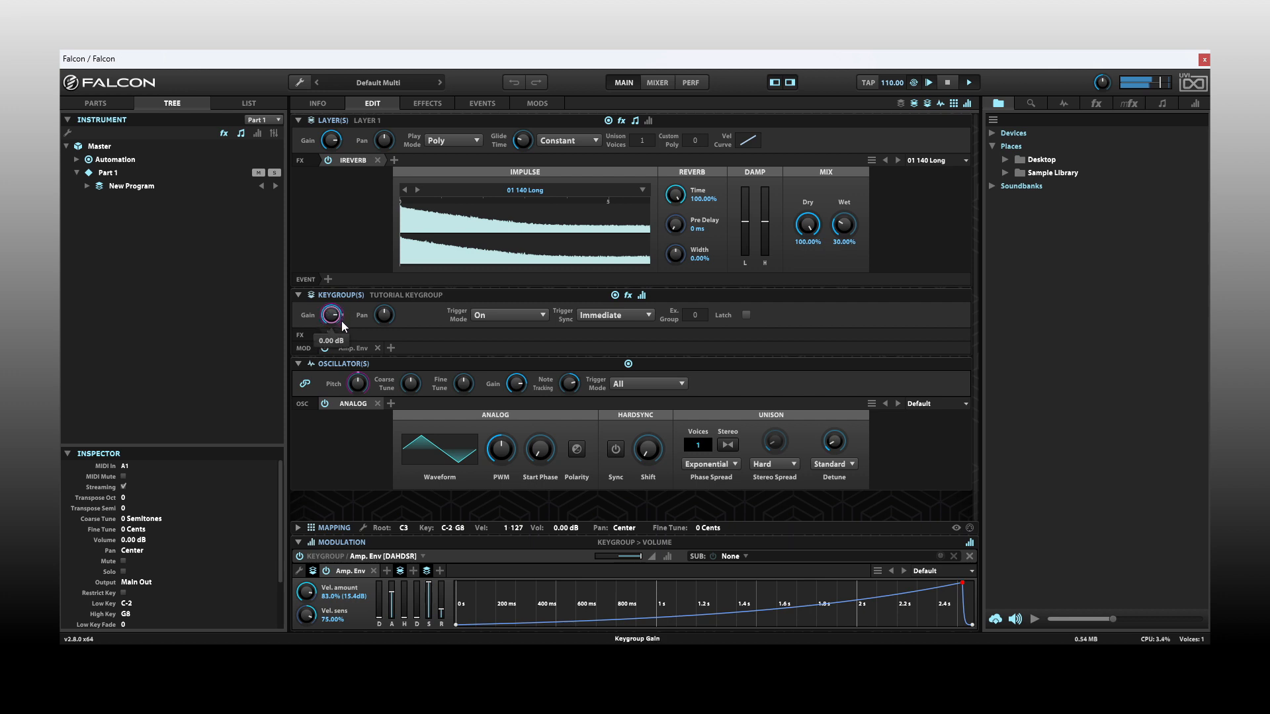
{"action": "left_click_drag", "start_coordinate": [442, 617], "coordinate": [442, 596]}
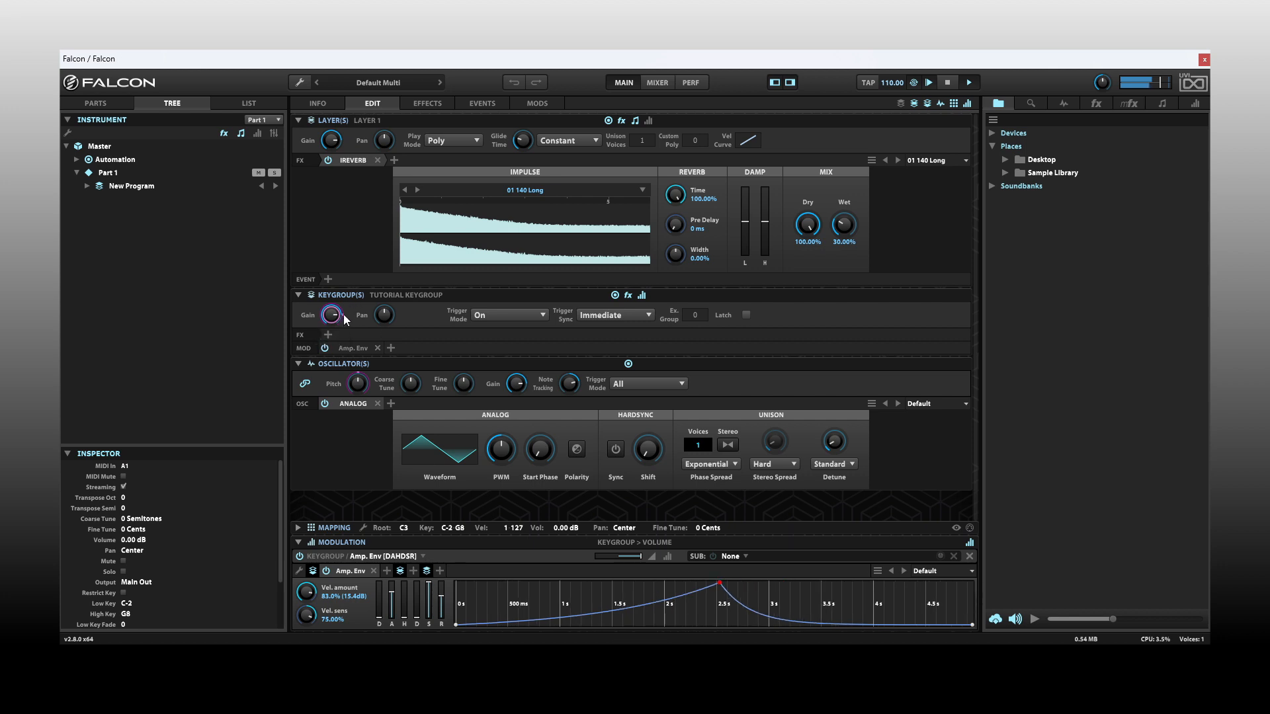
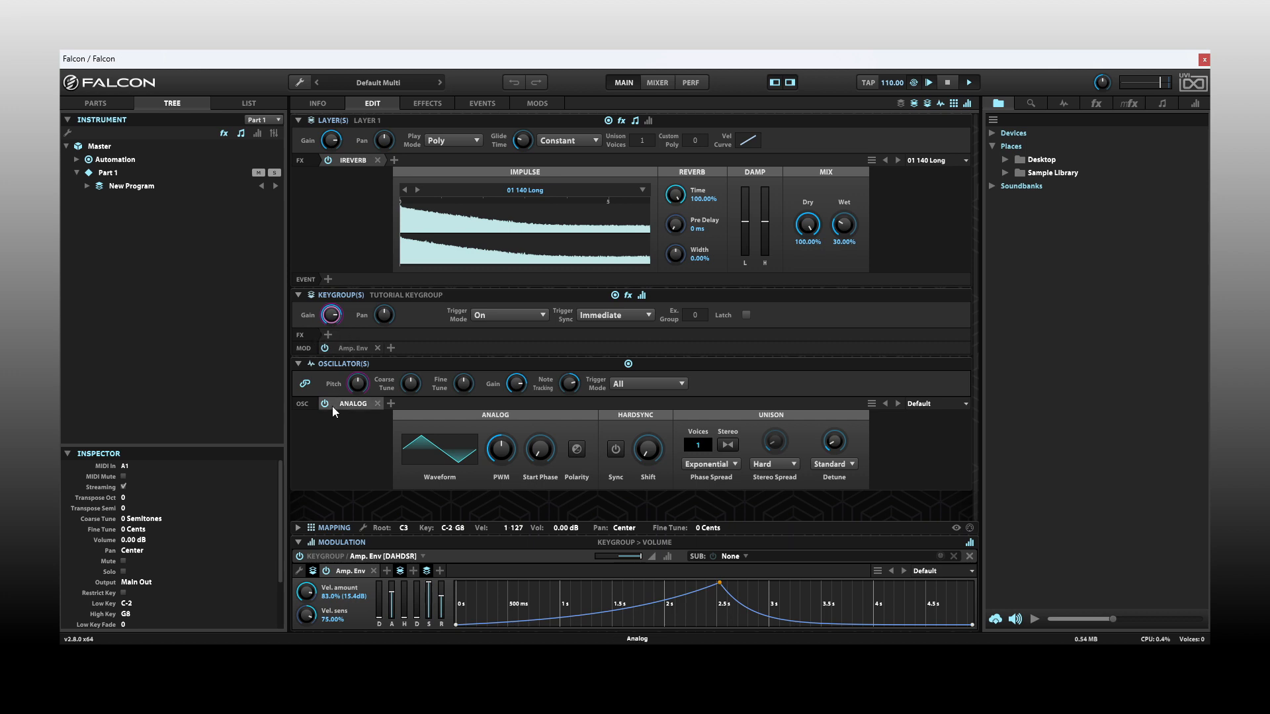
View the modulations assigned to the oscillator's Pitch and to the keygroup's Pan.
{"action": "mouse_move", "coordinate": [351, 395]}
{"action": "left_click", "coordinate": [357, 384]}
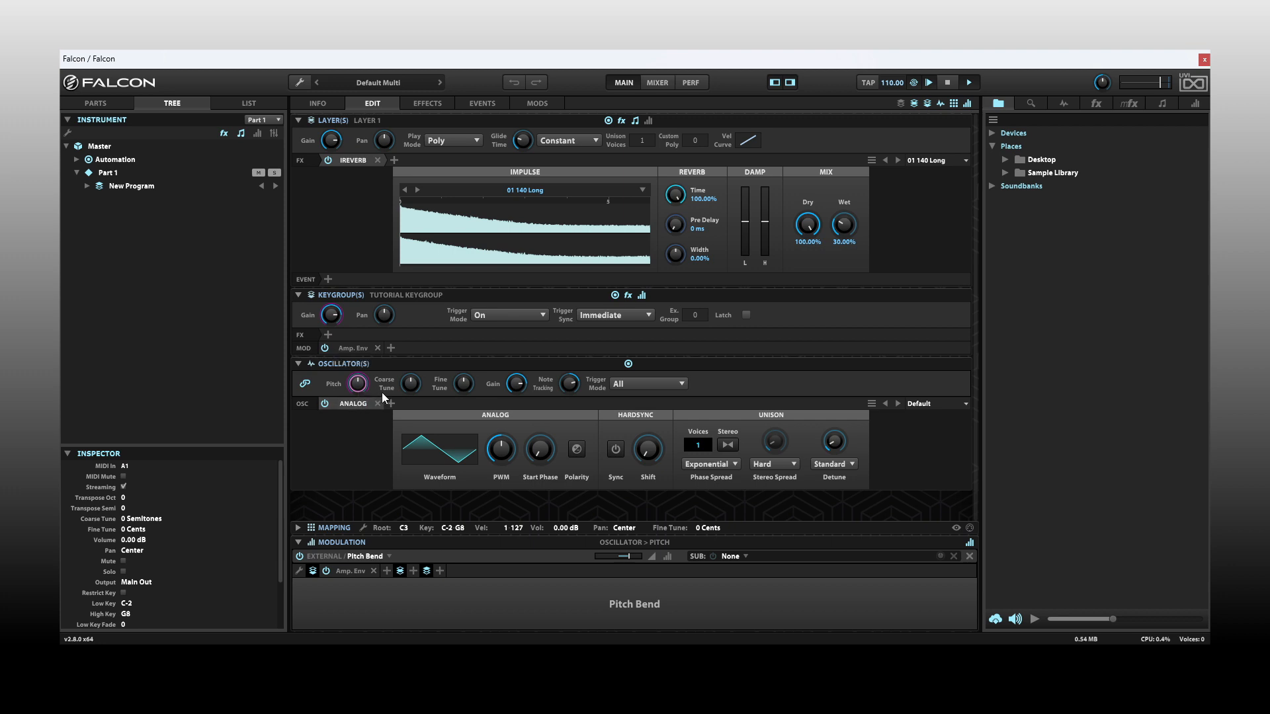
{"action": "left_click", "coordinate": [384, 315]}
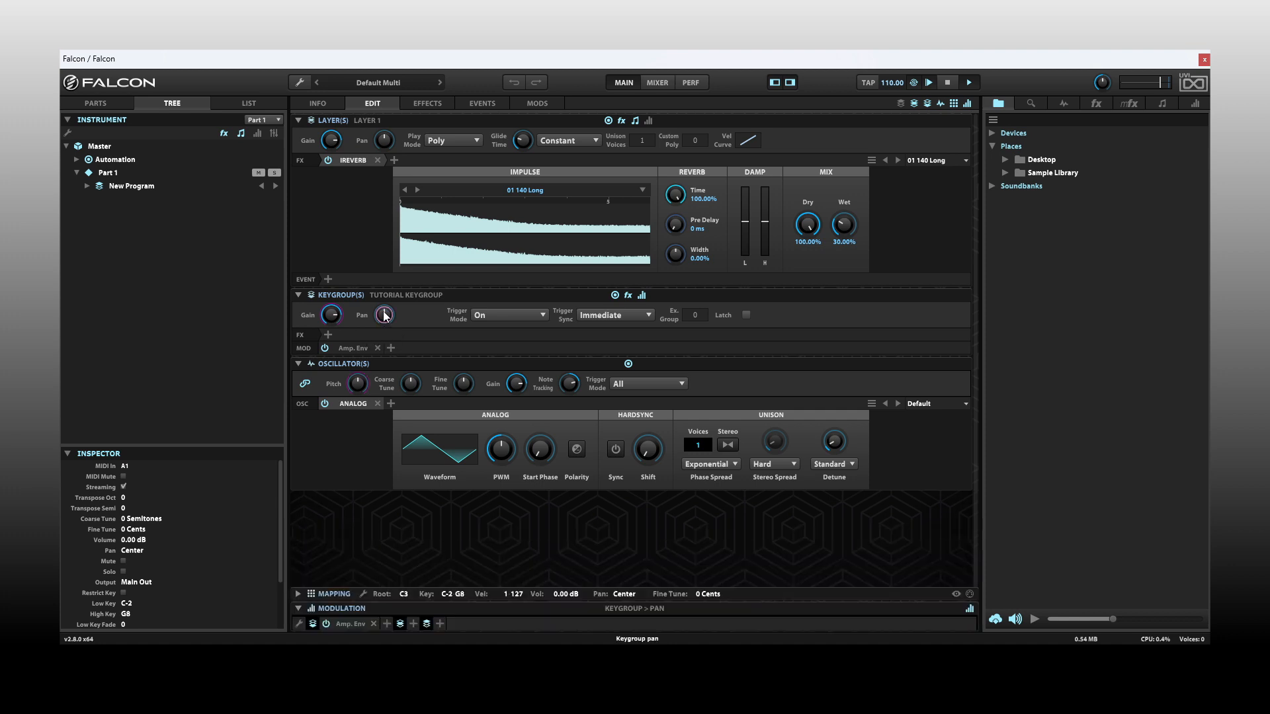
{"action": "mouse_move", "coordinate": [388, 318]}
Set the oscillator's fine tune to 1 cent and view the modulations of the oscillator's Gain.
{"action": "left_click_drag", "start_coordinate": [463, 387], "coordinate": [463, 386]}
{"action": "mouse_move", "coordinate": [458, 388]}
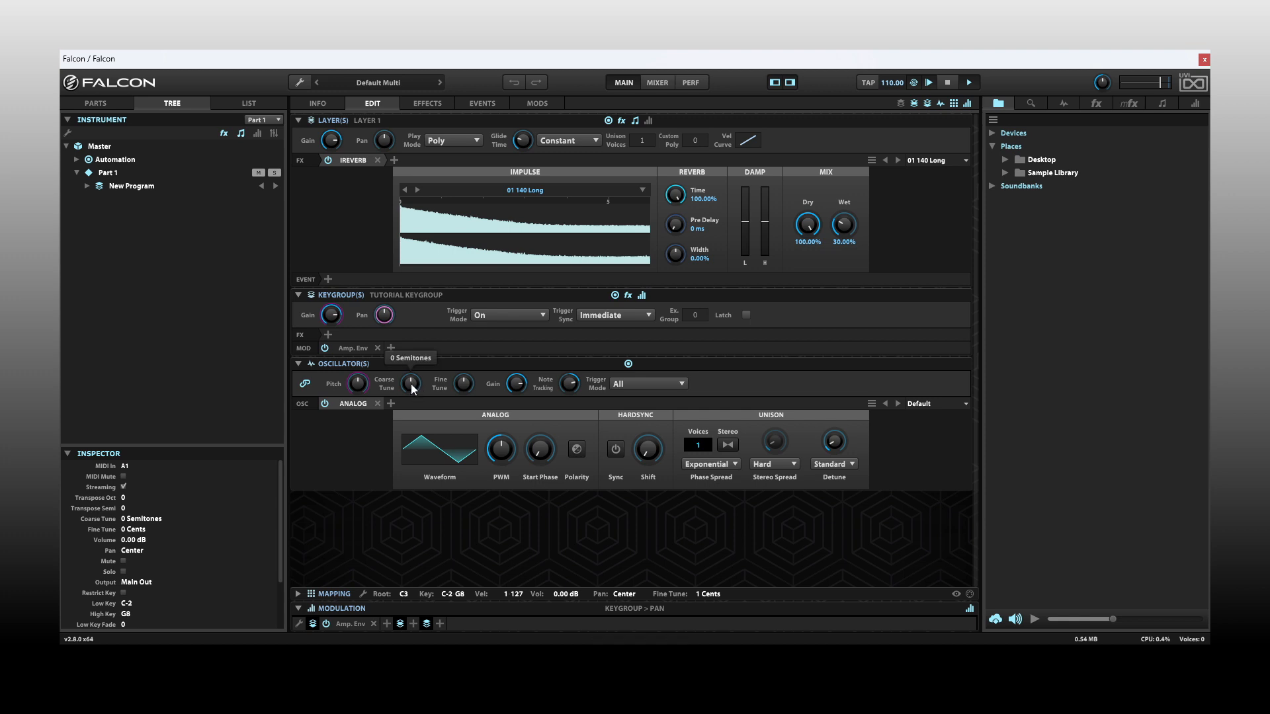
{"action": "right_click", "coordinate": [517, 387]}
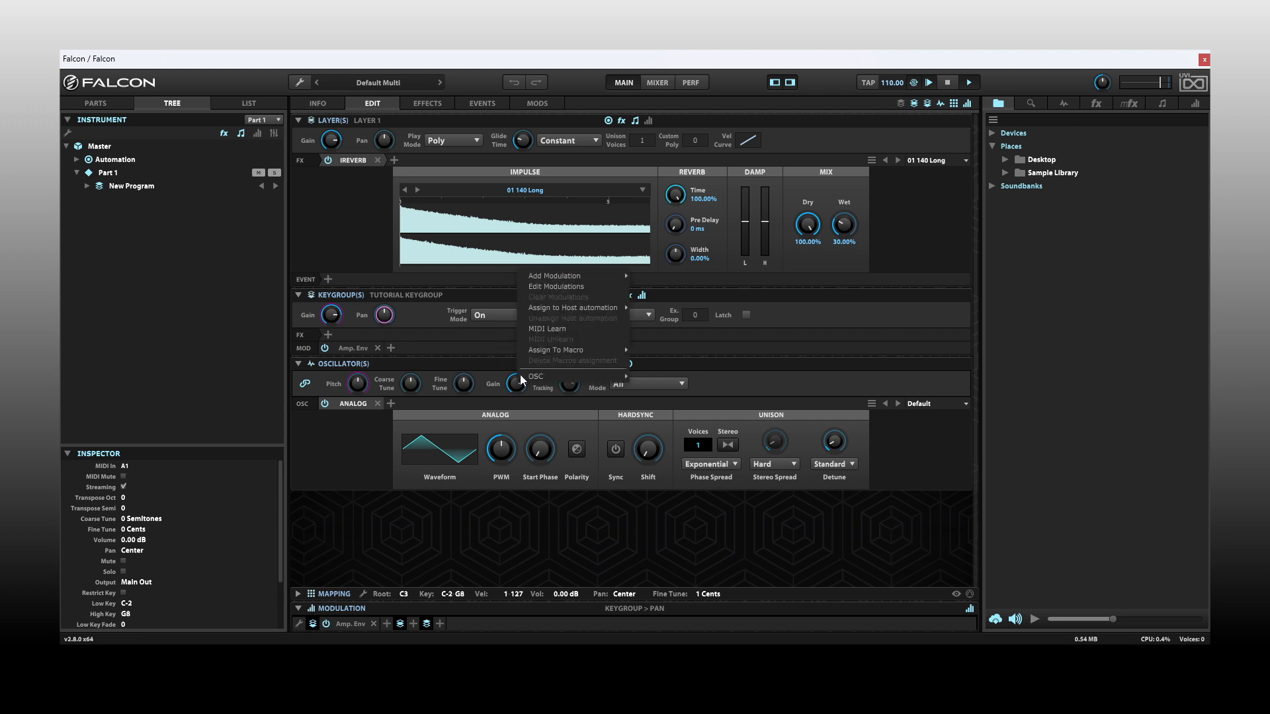
{"action": "left_click", "coordinate": [488, 387]}
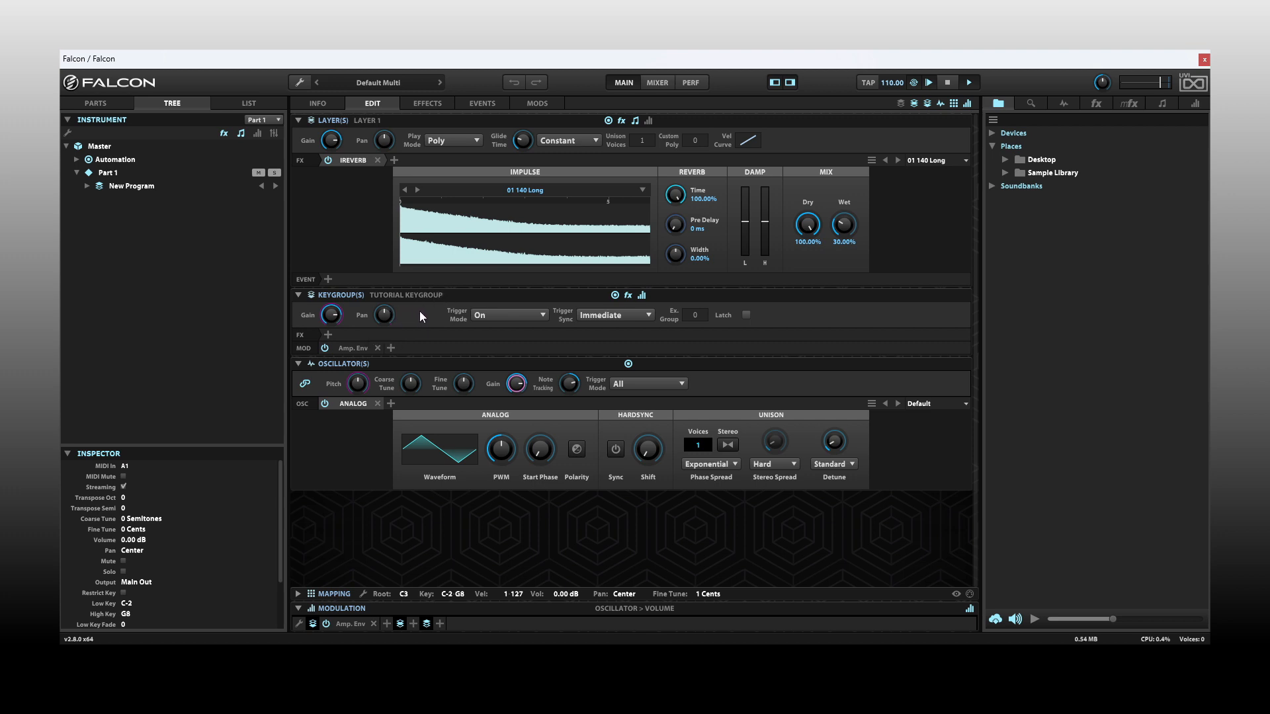
Add an LFO from the modulation browser to the Tutorial Keygroup's Pan.
{"action": "left_click", "coordinate": [1095, 105]}
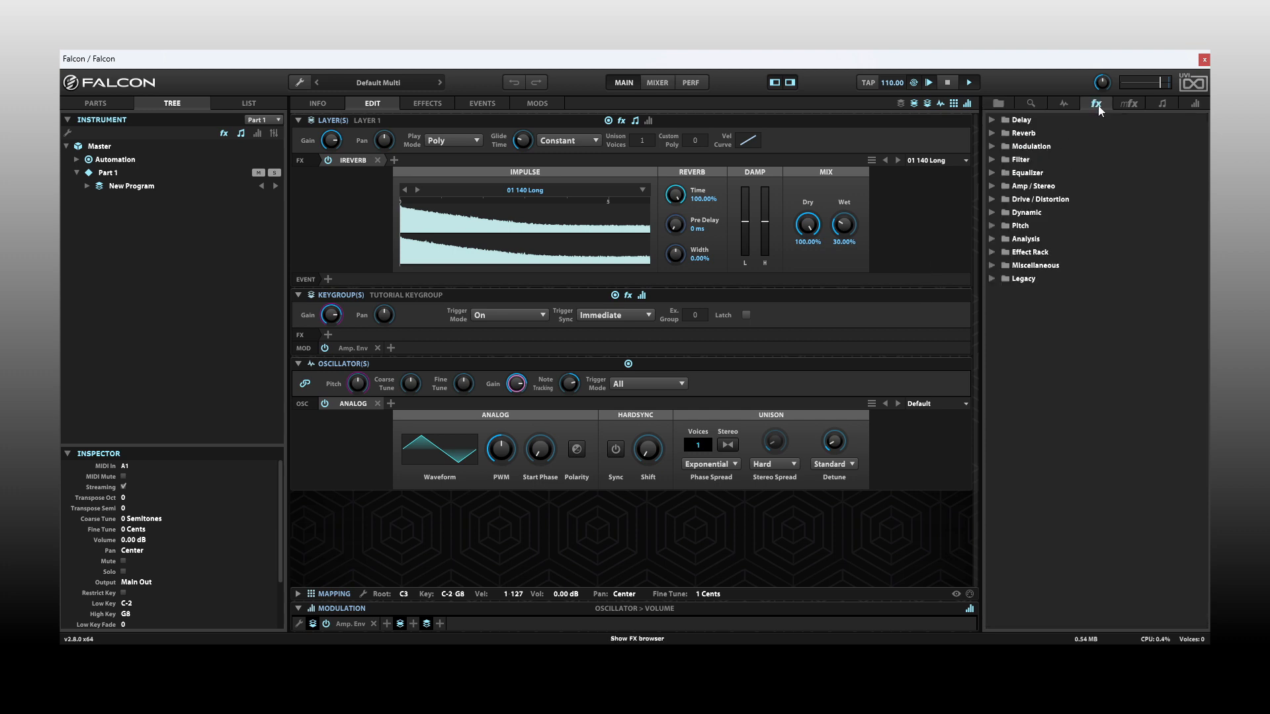
{"action": "left_click", "coordinate": [1171, 105]}
{"action": "left_click", "coordinate": [1195, 104]}
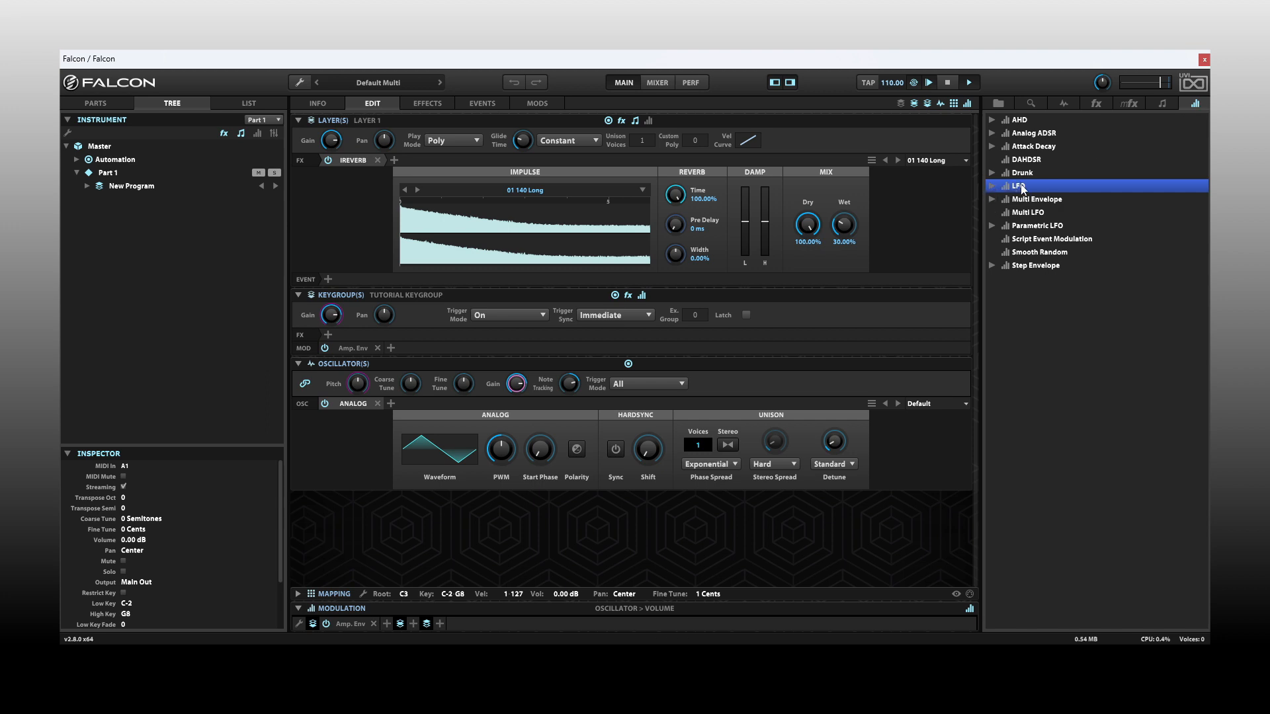
{"action": "left_click_drag", "start_coordinate": [1022, 189], "coordinate": [386, 314]}
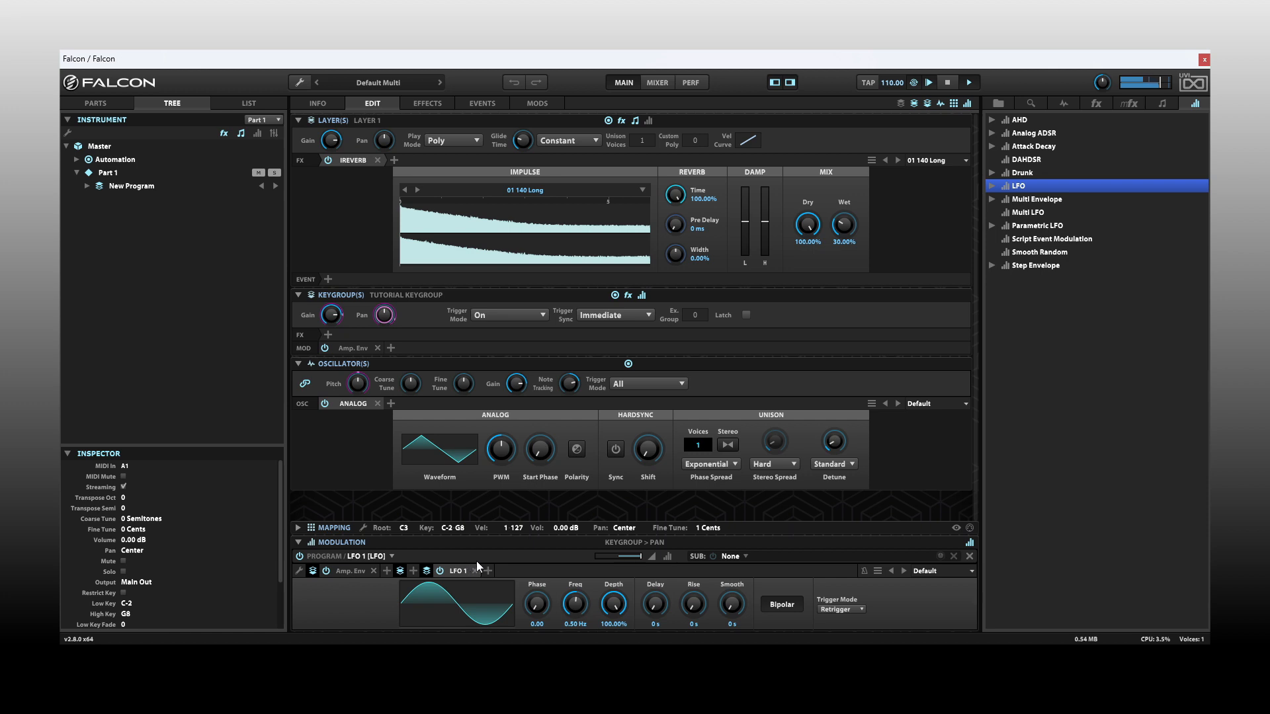
Shorten the attack of the keygroup's Amp. Env to about 70 ms.
{"action": "left_click", "coordinate": [347, 570]}
{"action": "mouse_move", "coordinate": [391, 597]}
{"action": "left_mouse_down"}
{"action": "mouse_move", "coordinate": [391, 611]}
{"action": "mouse_move", "coordinate": [442, 601]}
{"action": "mouse_move", "coordinate": [391, 605]}
{"action": "left_mouse_up"}
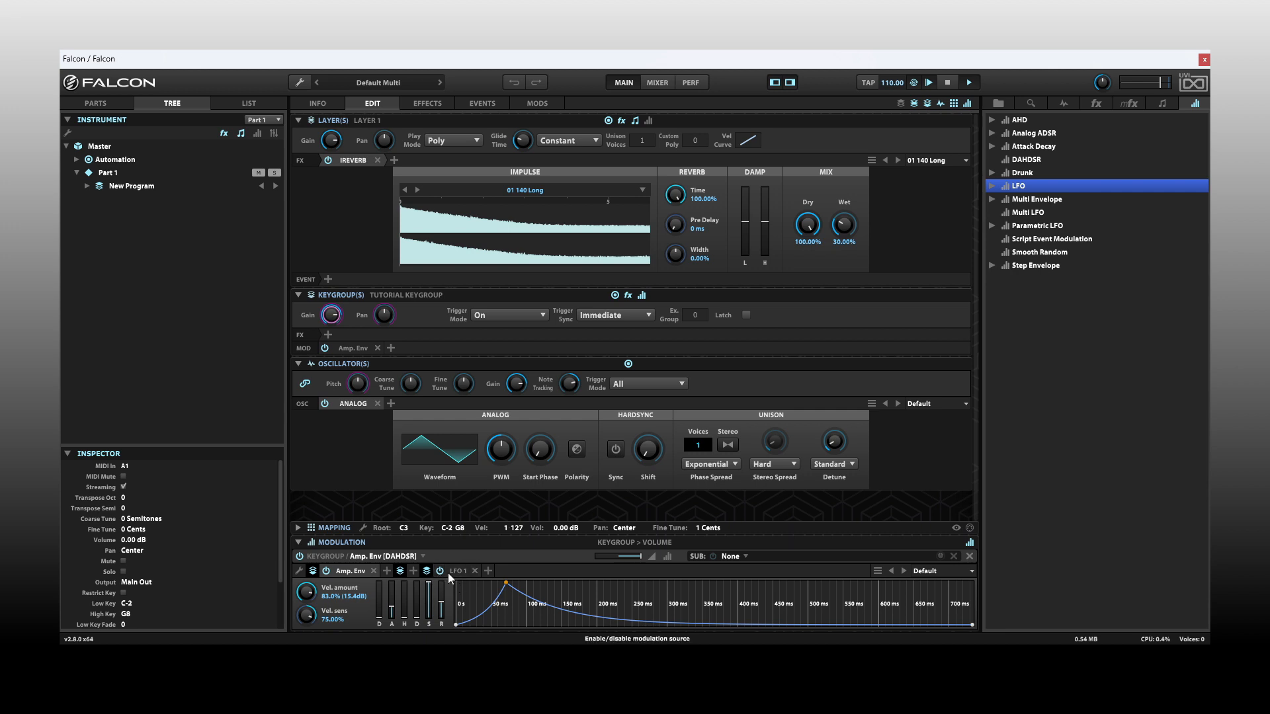
Show the program's modulators, examine LFO 1's settings there, and hide the program section again.
{"action": "left_click", "coordinate": [900, 103]}
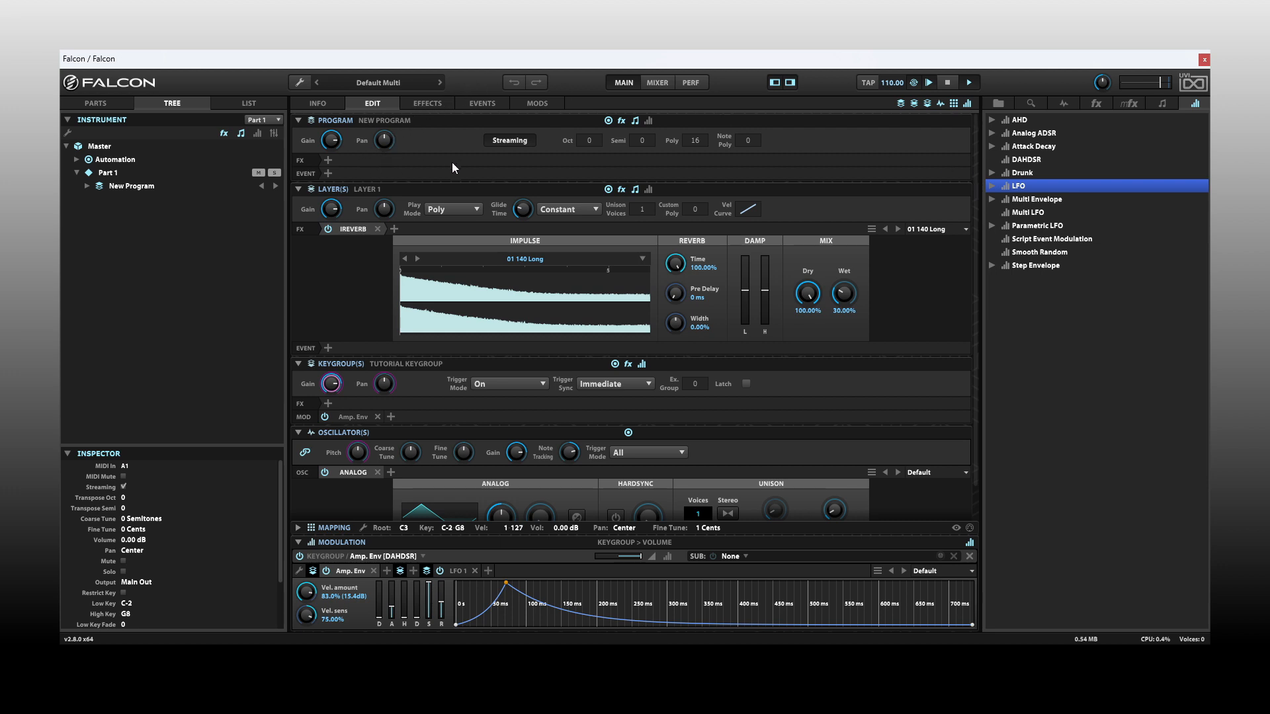
{"action": "left_click", "coordinate": [648, 122]}
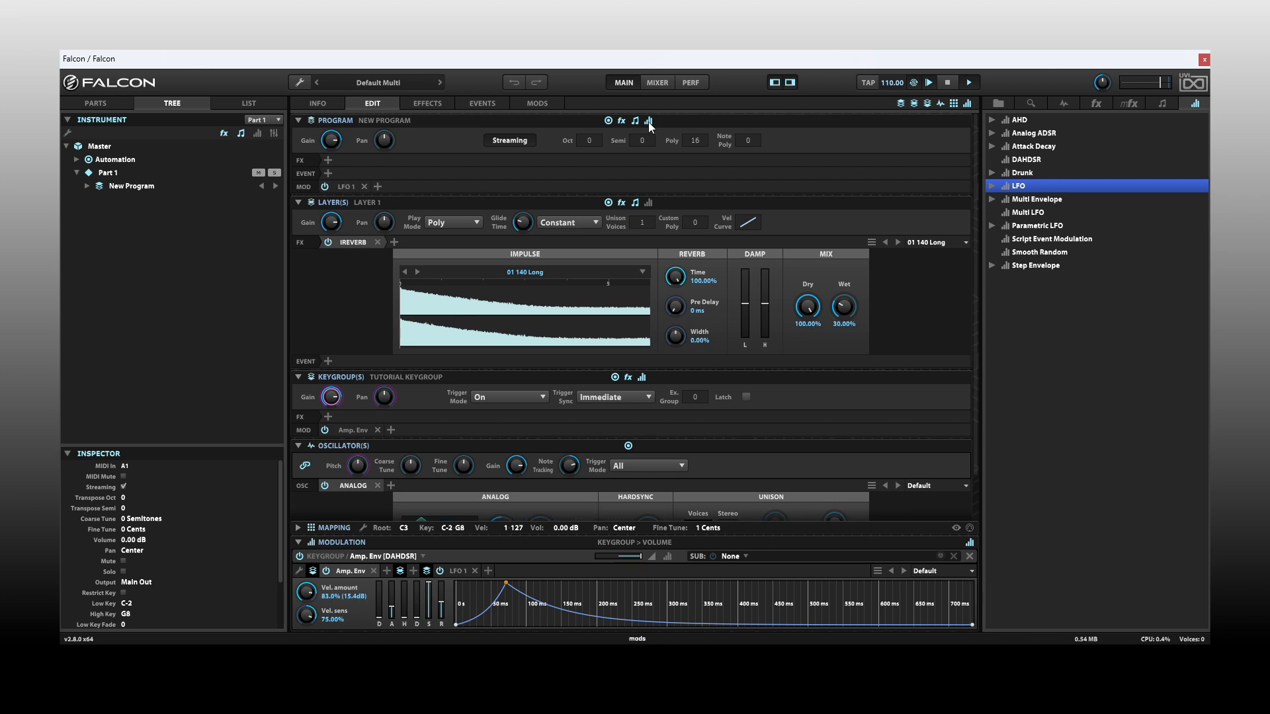
{"action": "left_click", "coordinate": [347, 188]}
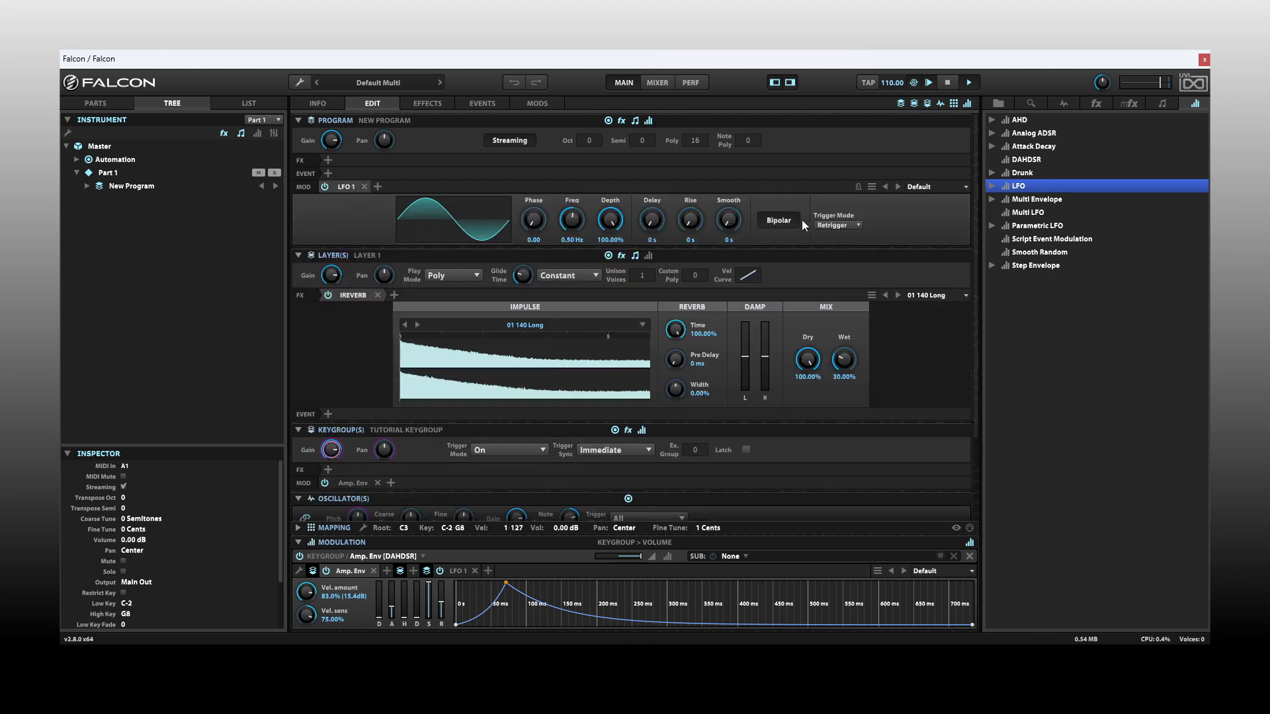
{"action": "left_click", "coordinate": [346, 188]}
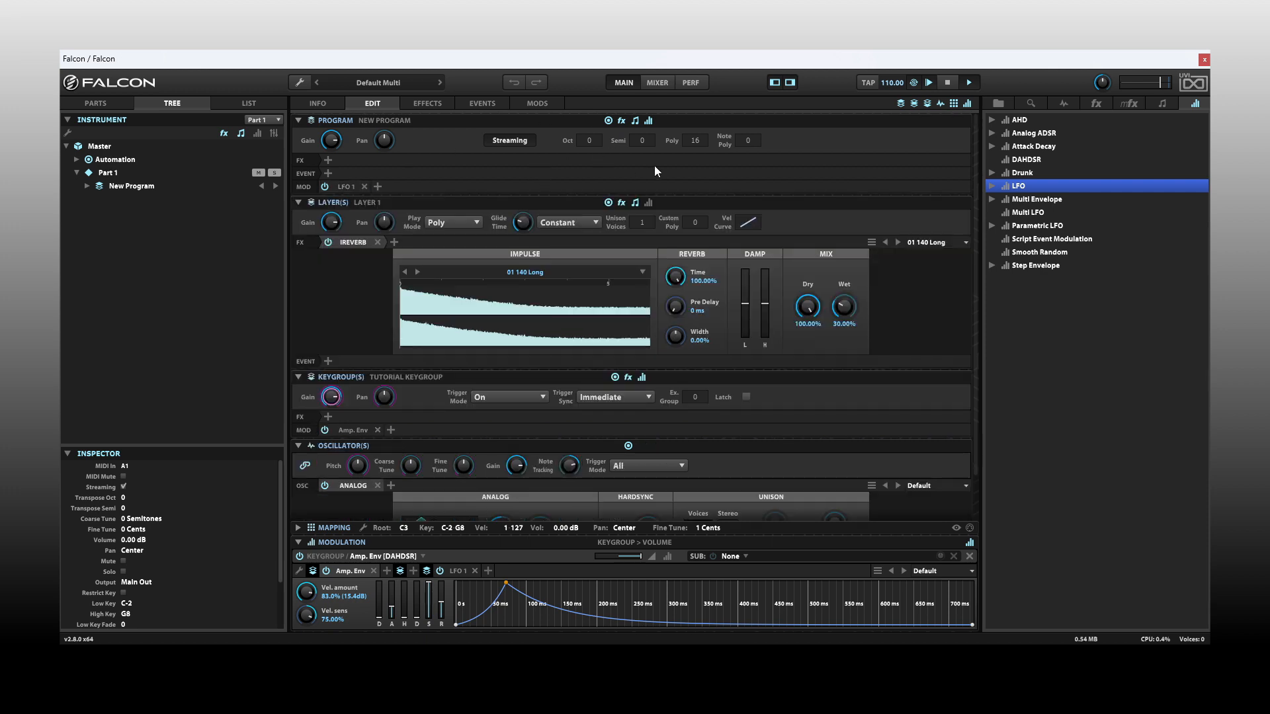
{"action": "left_click", "coordinate": [900, 105]}
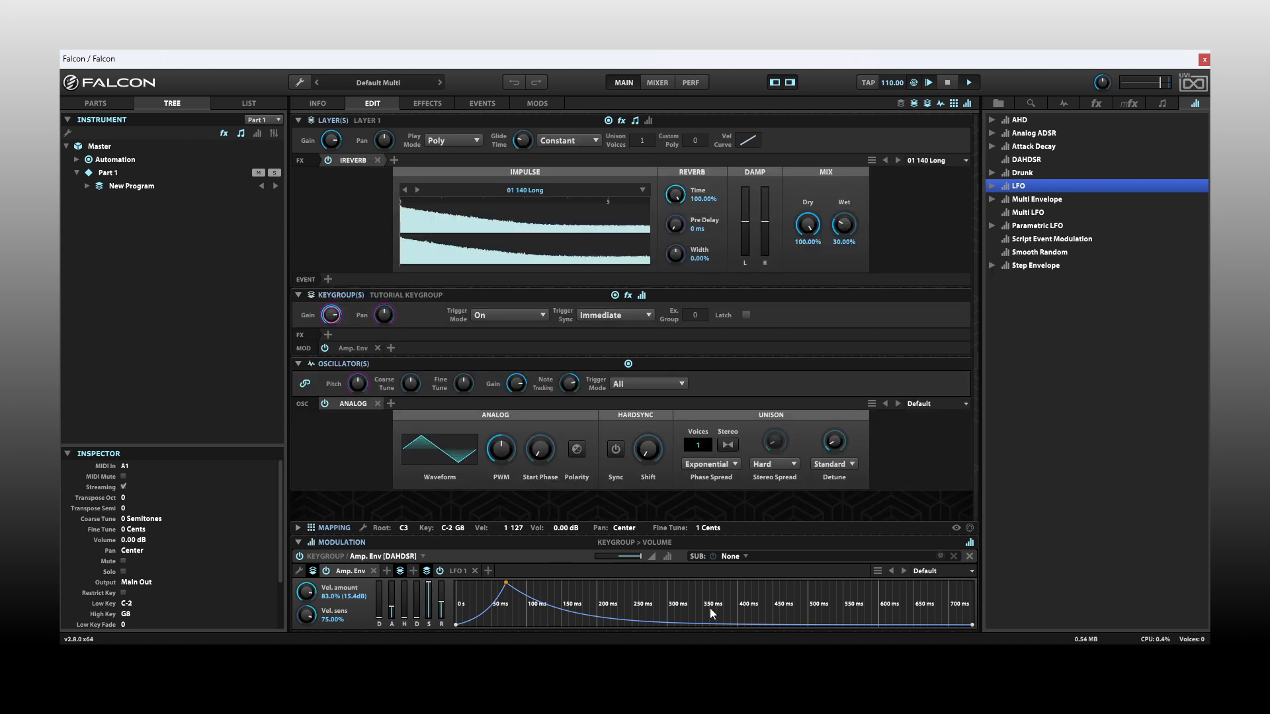
Lower LFO 1's depth to 63.60% and reduce the ratio of its modulation on the keygroup's Pan.
{"action": "left_click", "coordinate": [461, 571]}
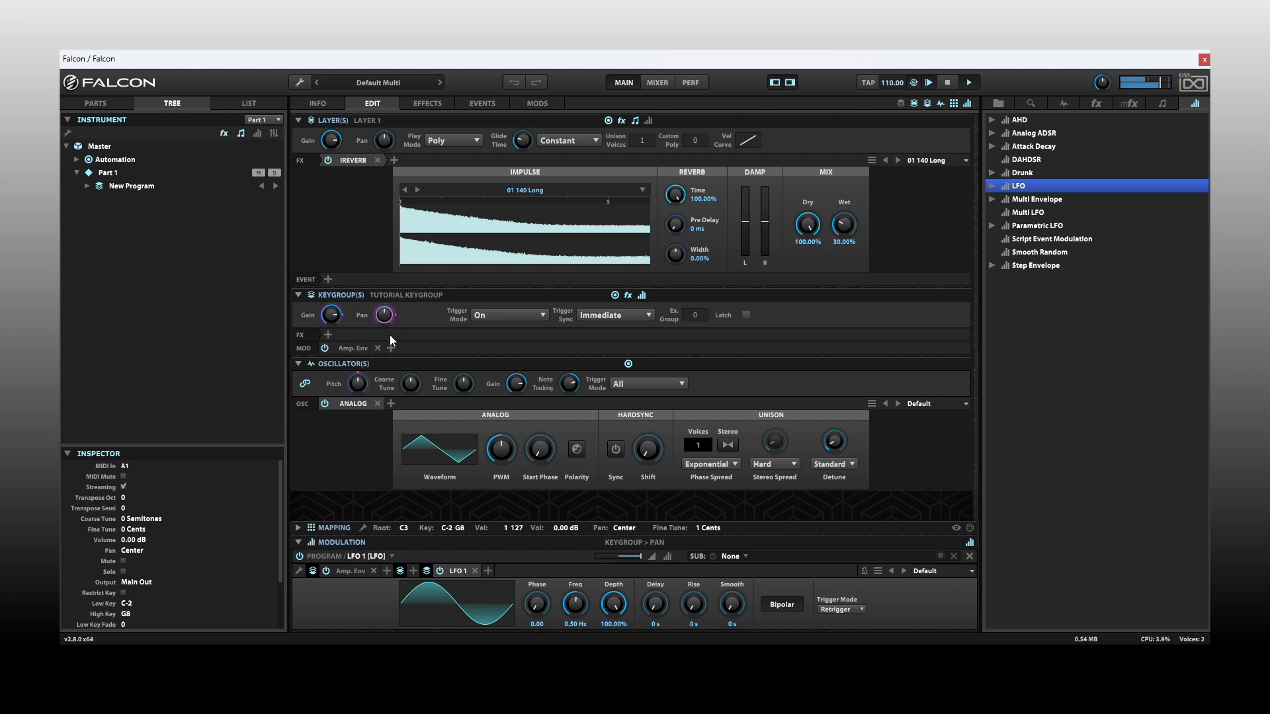
{"action": "left_click_drag", "start_coordinate": [614, 603], "coordinate": [613, 622]}
{"action": "left_click_drag", "start_coordinate": [611, 607], "coordinate": [611, 606]}
{"action": "mouse_move", "coordinate": [636, 559]}
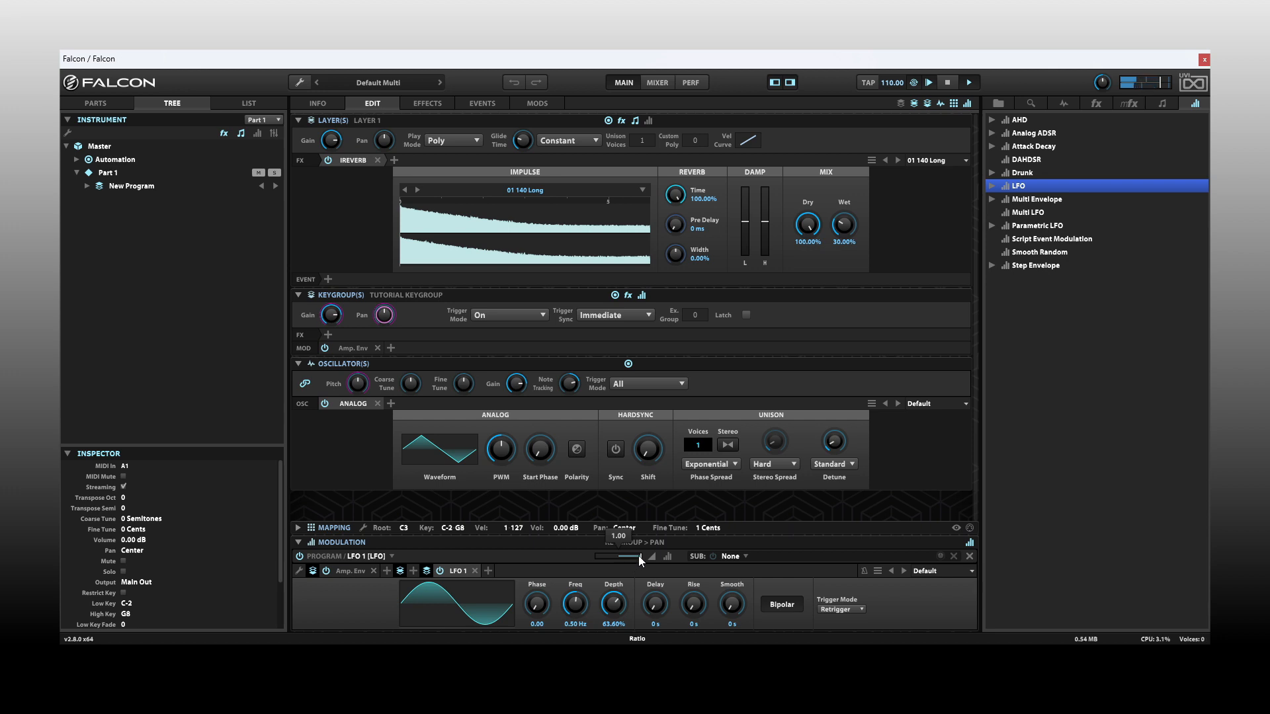
{"action": "left_click_drag", "start_coordinate": [639, 556], "coordinate": [635, 557]}
Try LFO 1 at different frequencies, tempo-synced at 1/4 dot and unsynced at 2.47 Hz.
{"action": "mouse_move", "coordinate": [387, 314]}
{"action": "left_click_drag", "start_coordinate": [576, 597], "coordinate": [578, 566]}
{"action": "mouse_move", "coordinate": [574, 625]}
{"action": "left_mouse_down"}
{"action": "mouse_move", "coordinate": [577, 581]}
{"action": "mouse_move", "coordinate": [581, 624]}
{"action": "left_mouse_up"}
{"action": "left_click", "coordinate": [863, 570]}
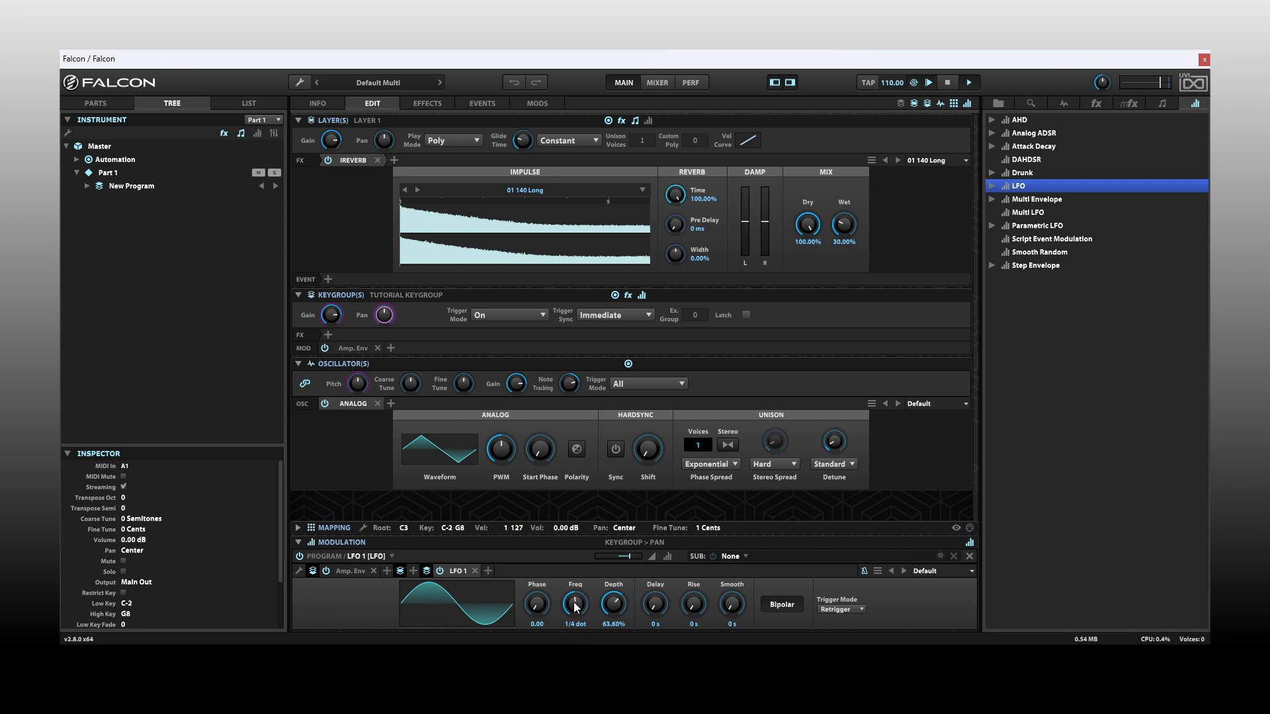
{"action": "mouse_move", "coordinate": [579, 604]}
{"action": "left_mouse_down"}
{"action": "mouse_move", "coordinate": [580, 591]}
{"action": "mouse_move", "coordinate": [577, 617]}
{"action": "left_mouse_up"}
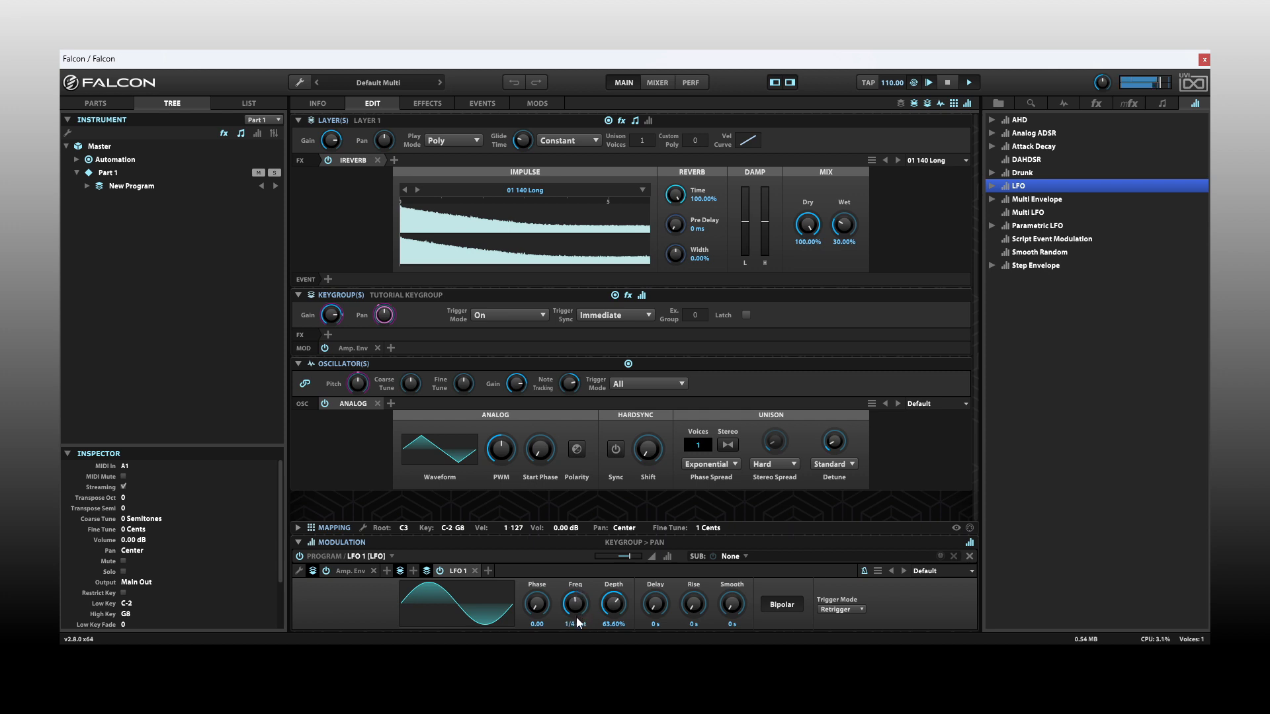
{"action": "left_click", "coordinate": [863, 571]}
{"action": "mouse_move", "coordinate": [577, 607]}
{"action": "left_mouse_down"}
{"action": "mouse_move", "coordinate": [580, 563]}
{"action": "mouse_move", "coordinate": [579, 595]}
{"action": "left_mouse_up"}
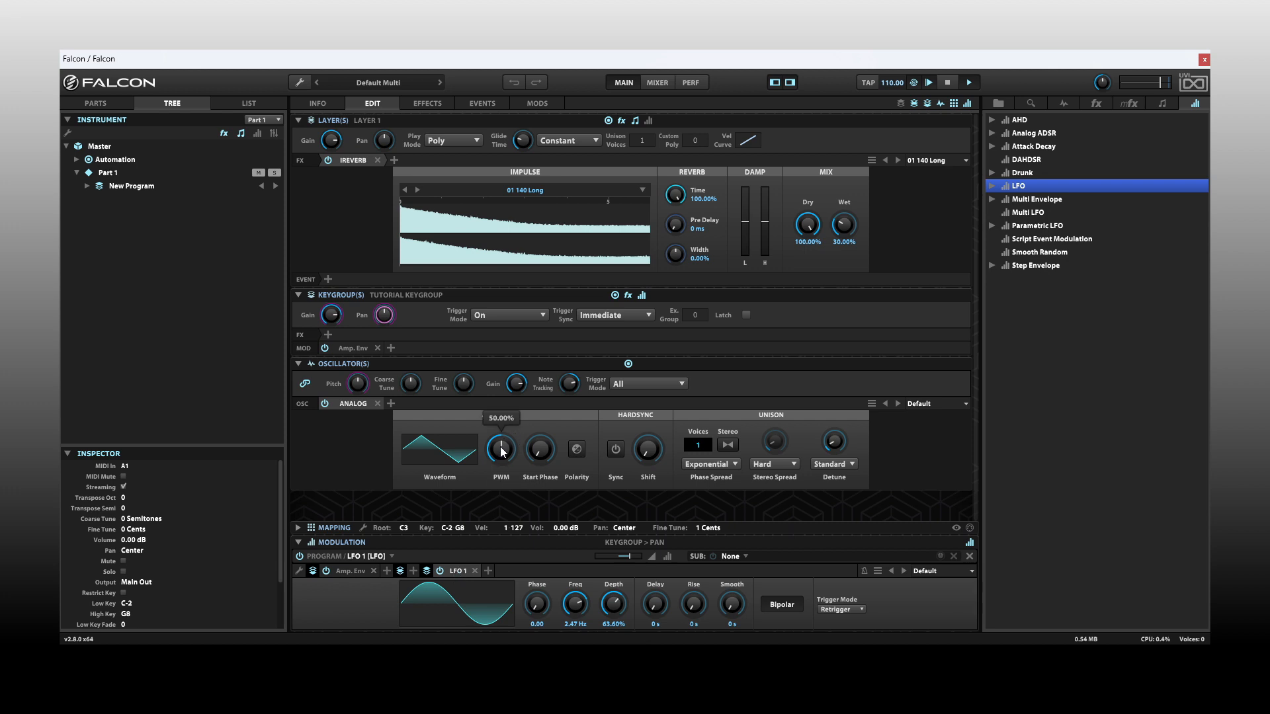
Try swapping LFO 1 for a Smooth Random modulator and change it back to an LFO.
{"action": "left_click", "coordinate": [456, 571]}
{"action": "left_click", "coordinate": [473, 544]}
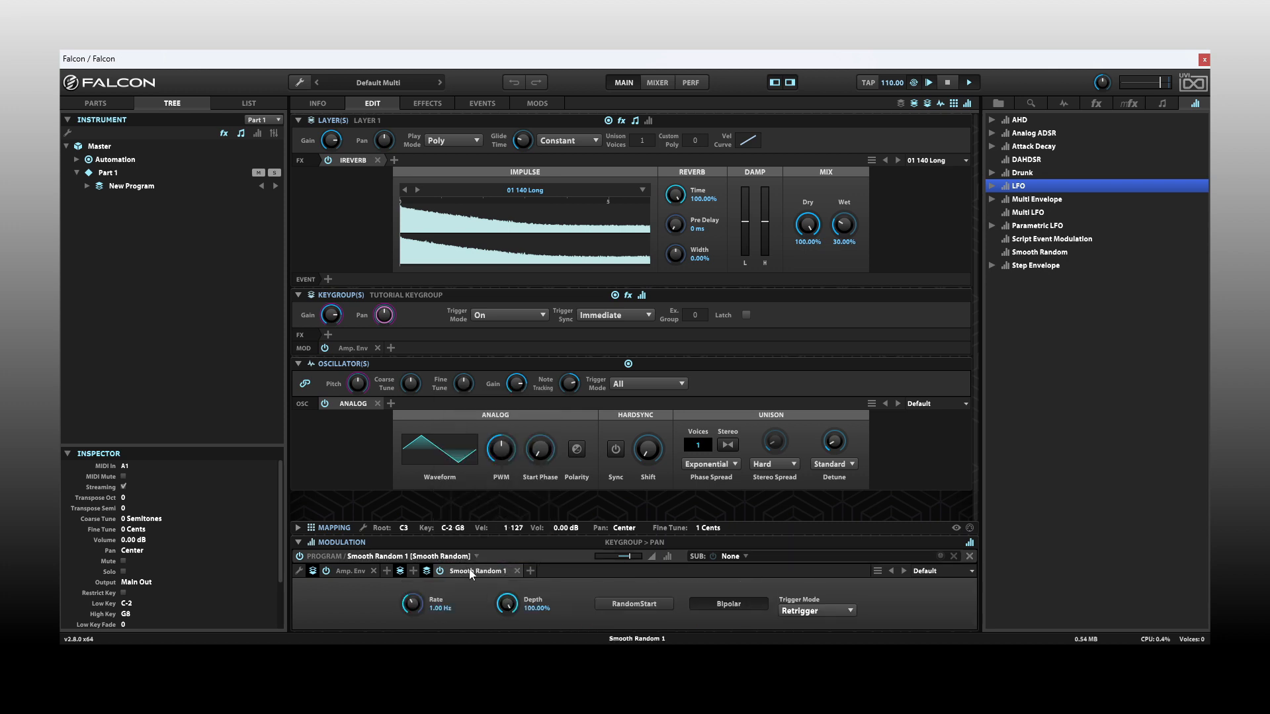
{"action": "left_click", "coordinate": [471, 573]}
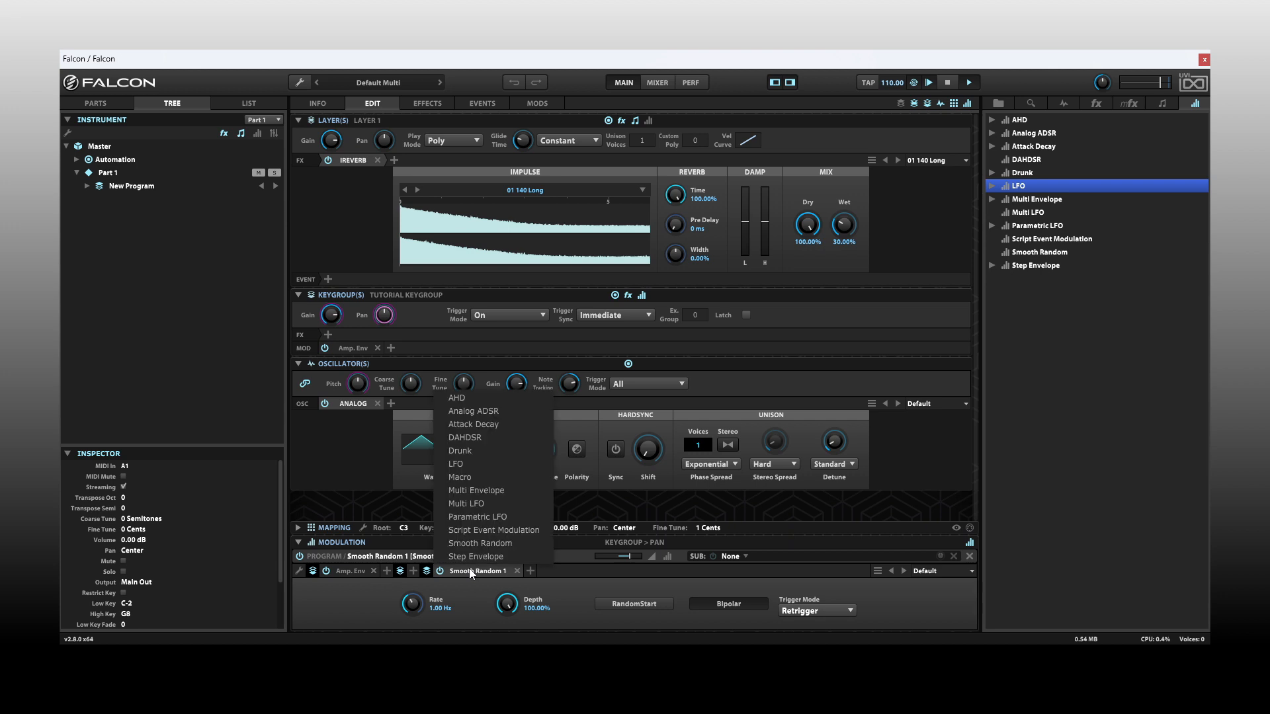
{"action": "left_click", "coordinate": [485, 463]}
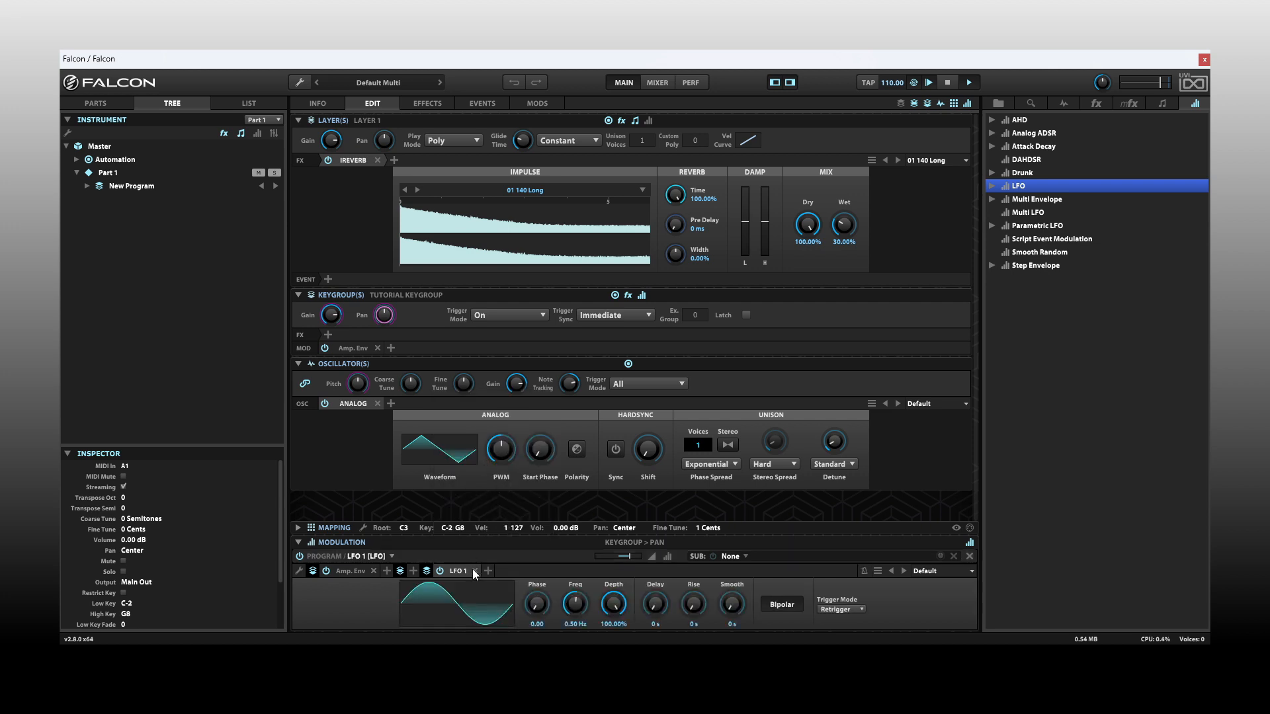
Replace LFO 1 with a Multi Envelope and reshape it with a curved rise and extra points near 315 ms and 420 ms.
{"action": "left_click", "coordinate": [461, 571]}
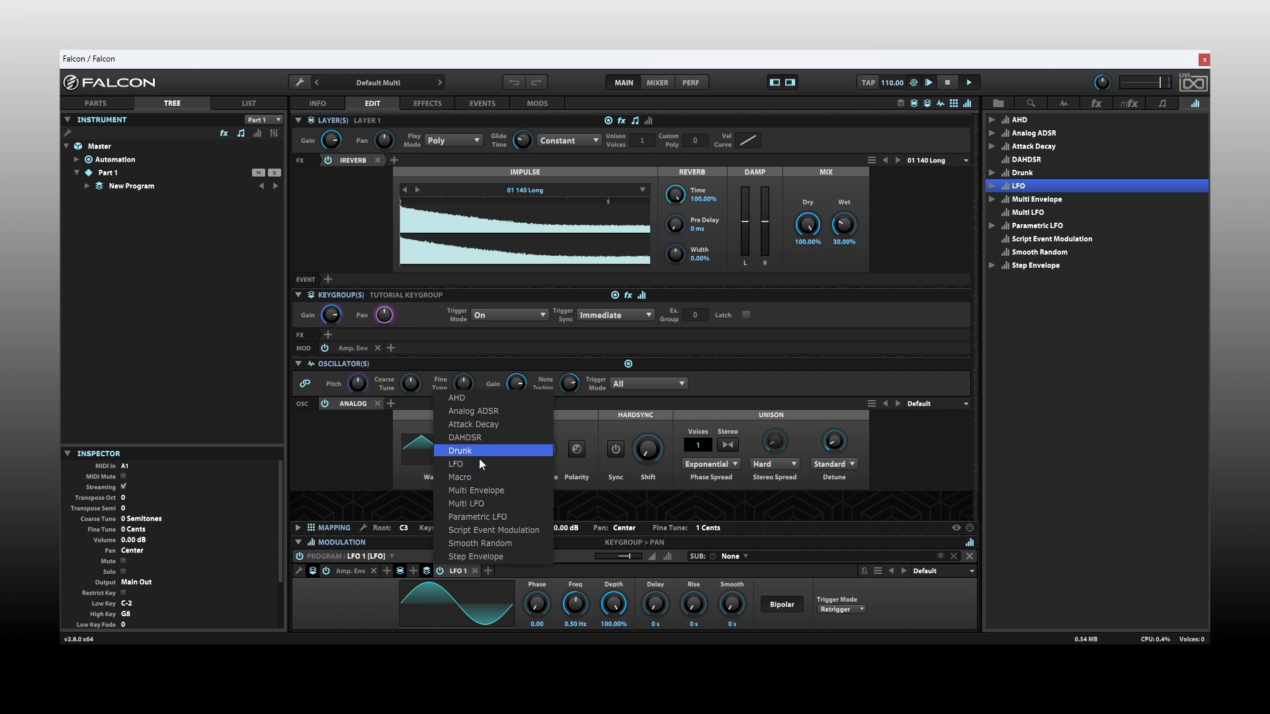
{"action": "left_click", "coordinate": [493, 490]}
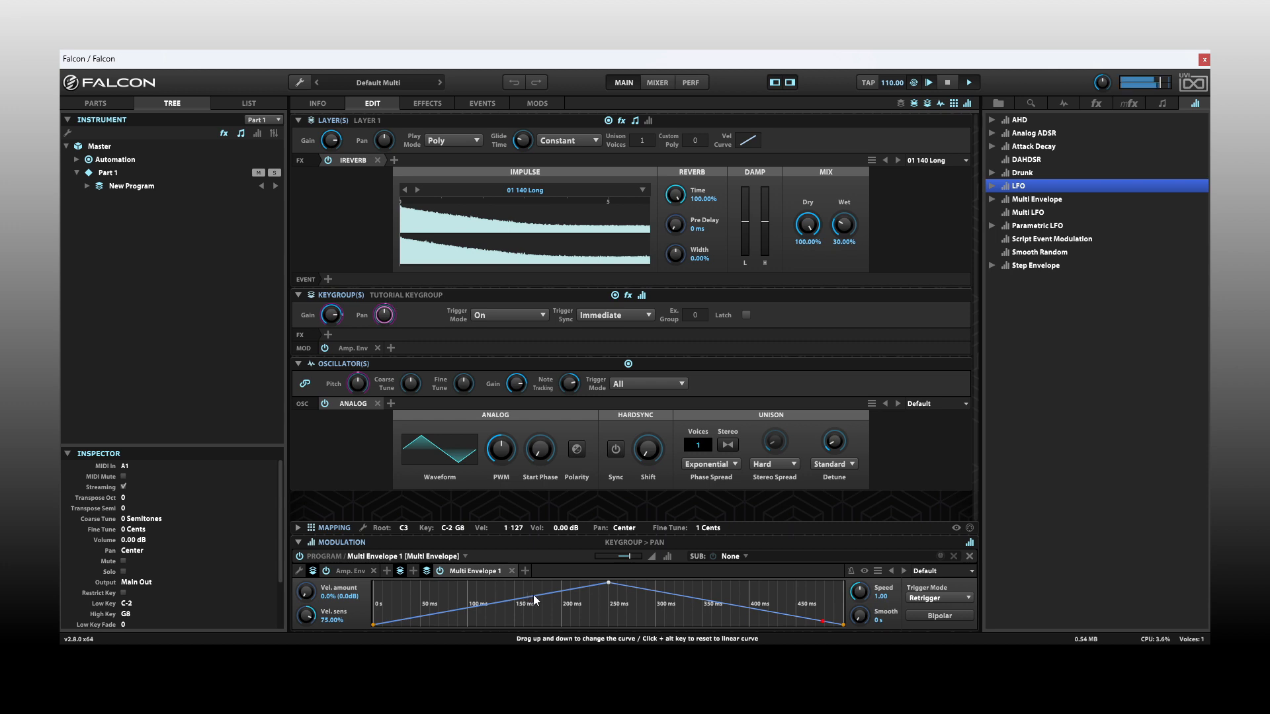
{"action": "left_click_drag", "start_coordinate": [514, 601], "coordinate": [515, 711]}
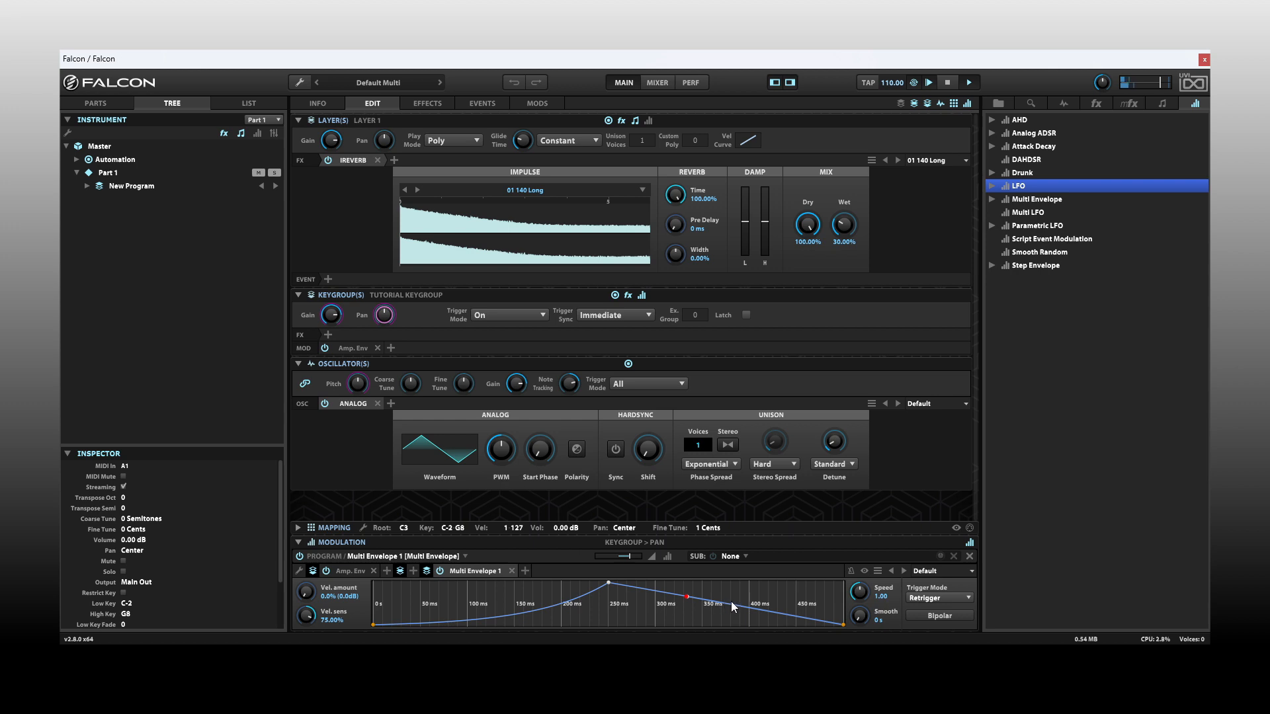
{"action": "left_click_drag", "start_coordinate": [733, 604], "coordinate": [771, 606]}
{"action": "left_click_drag", "start_coordinate": [688, 598], "coordinate": [670, 623]}
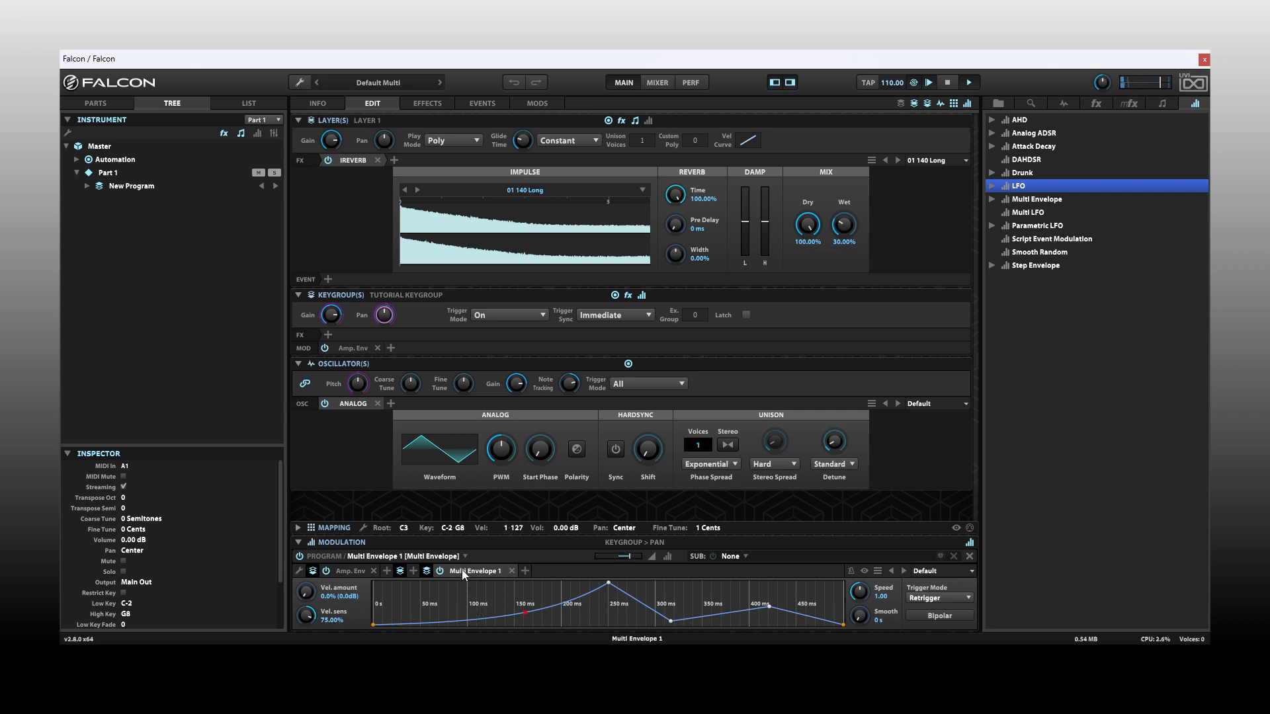
Assign Multi Envelope 1 to the Analog oscillator's PWM and reduce the ratio of that modulation.
{"action": "left_click_drag", "start_coordinate": [463, 573], "coordinate": [506, 453]}
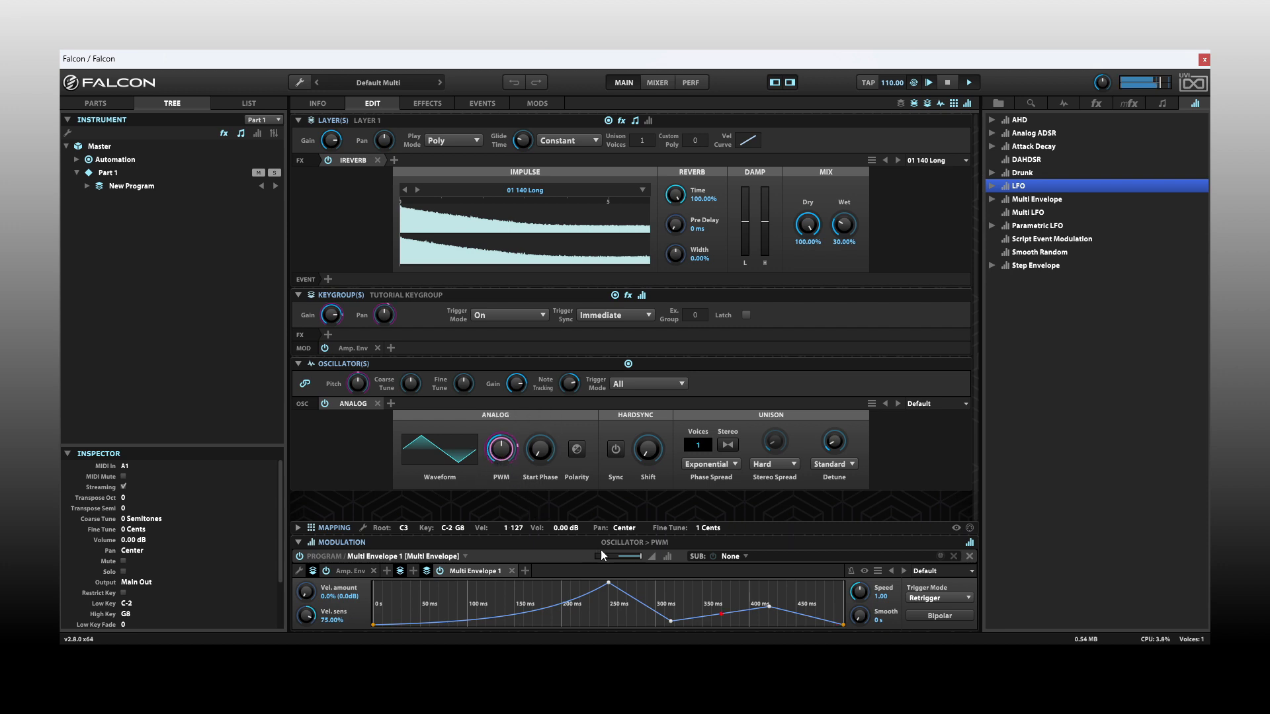
{"action": "left_click_drag", "start_coordinate": [640, 556], "coordinate": [625, 557]}
{"action": "mouse_move", "coordinate": [518, 443]}
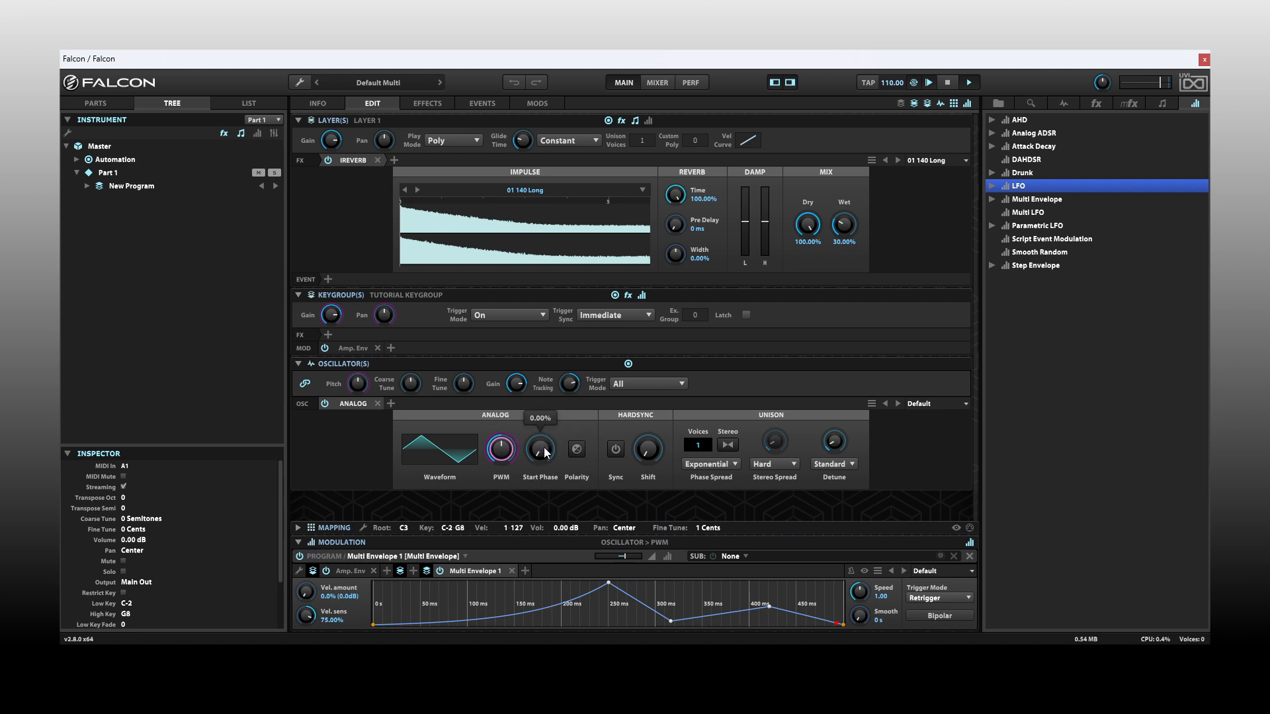
Add a new layer-level Drunk modulator to the Analog oscillator's Start Phase.
{"action": "left_click", "coordinate": [541, 452]}
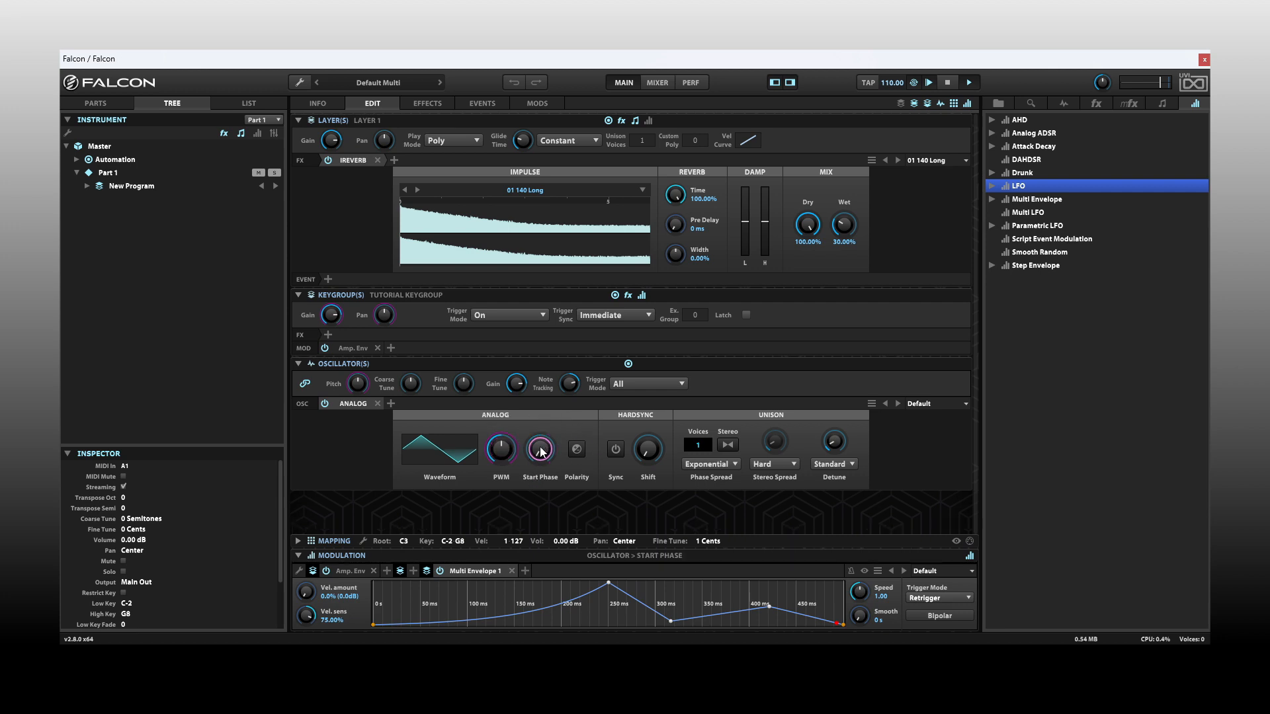
{"action": "right_click", "coordinate": [541, 452]}
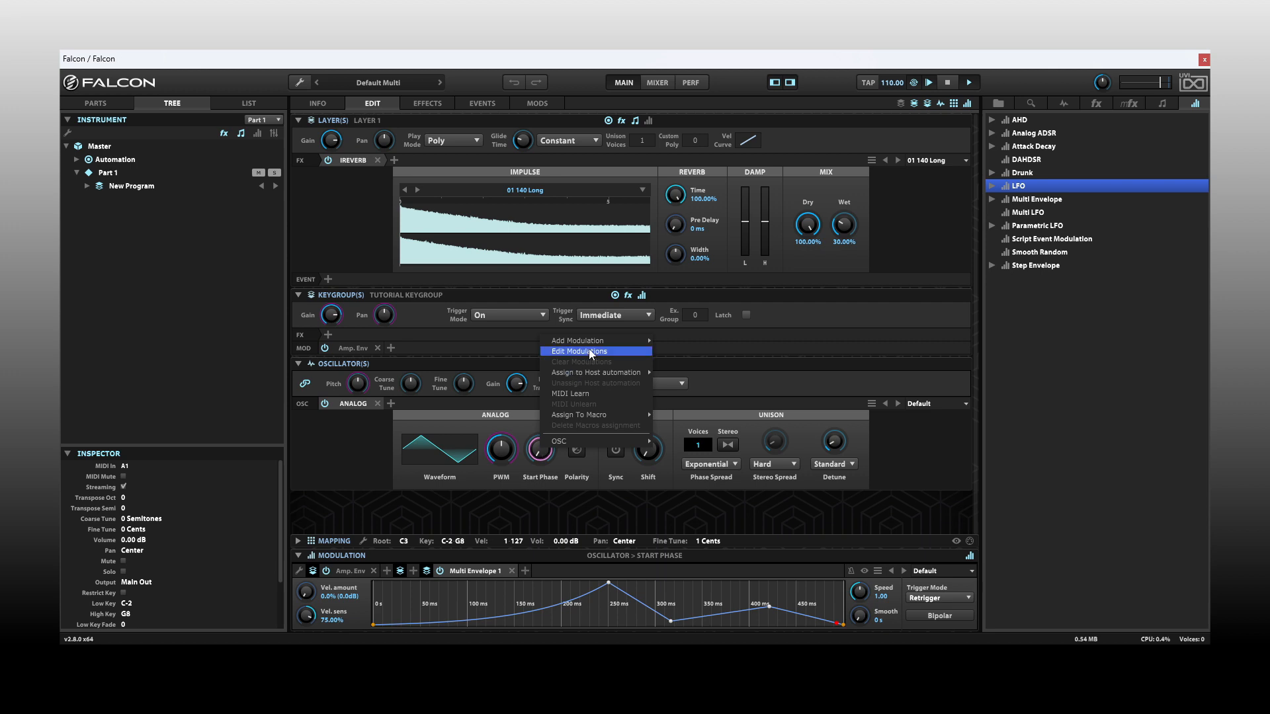
{"action": "mouse_move", "coordinate": [600, 343]}
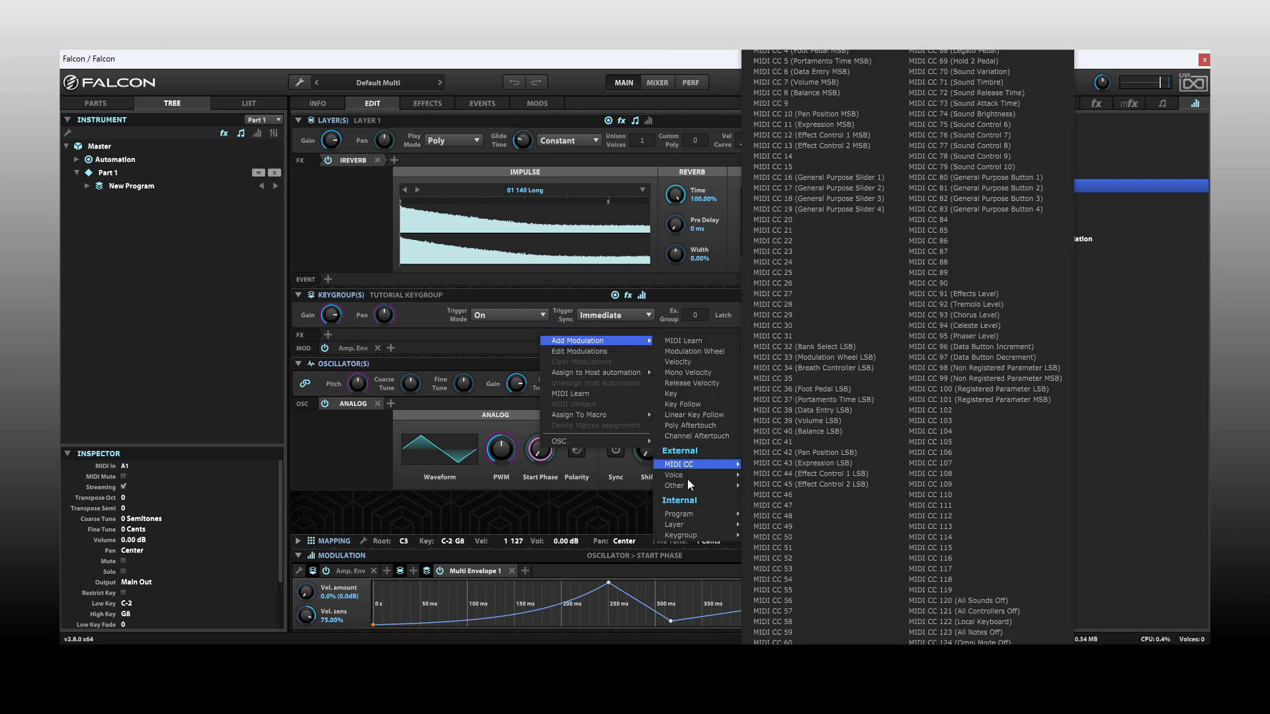
{"action": "mouse_move", "coordinate": [684, 476]}
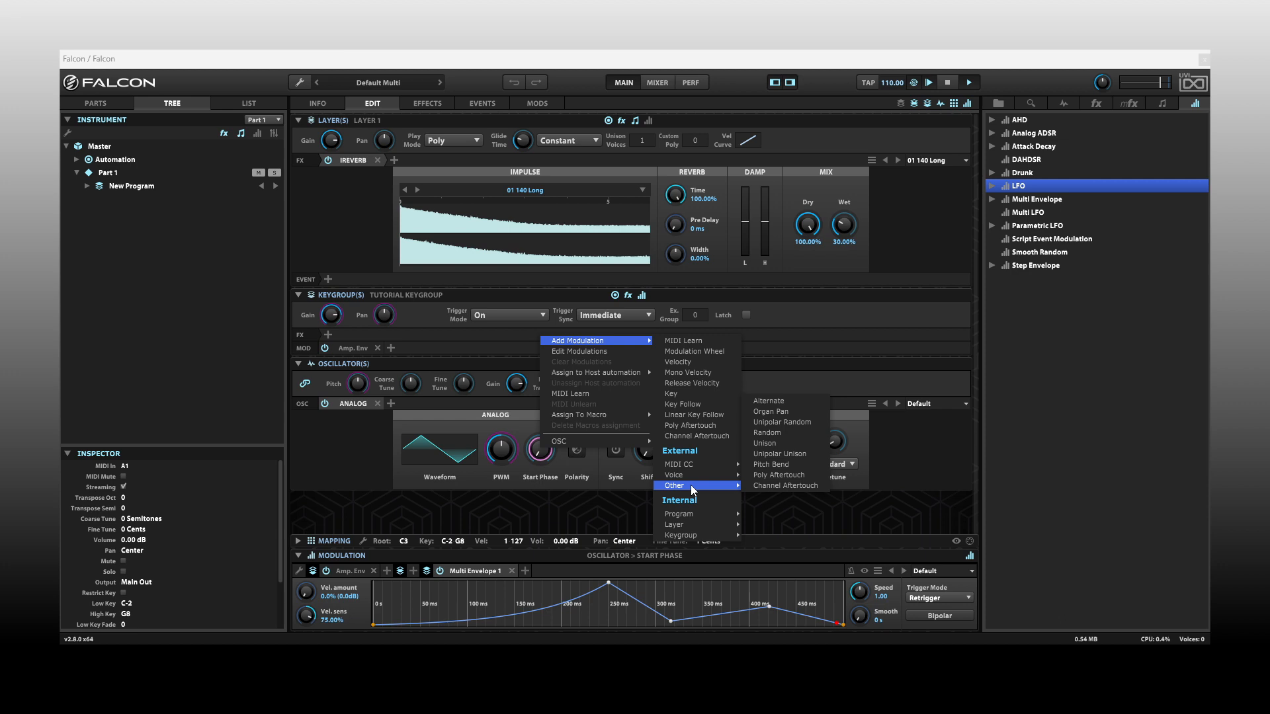
{"action": "mouse_move", "coordinate": [690, 513]}
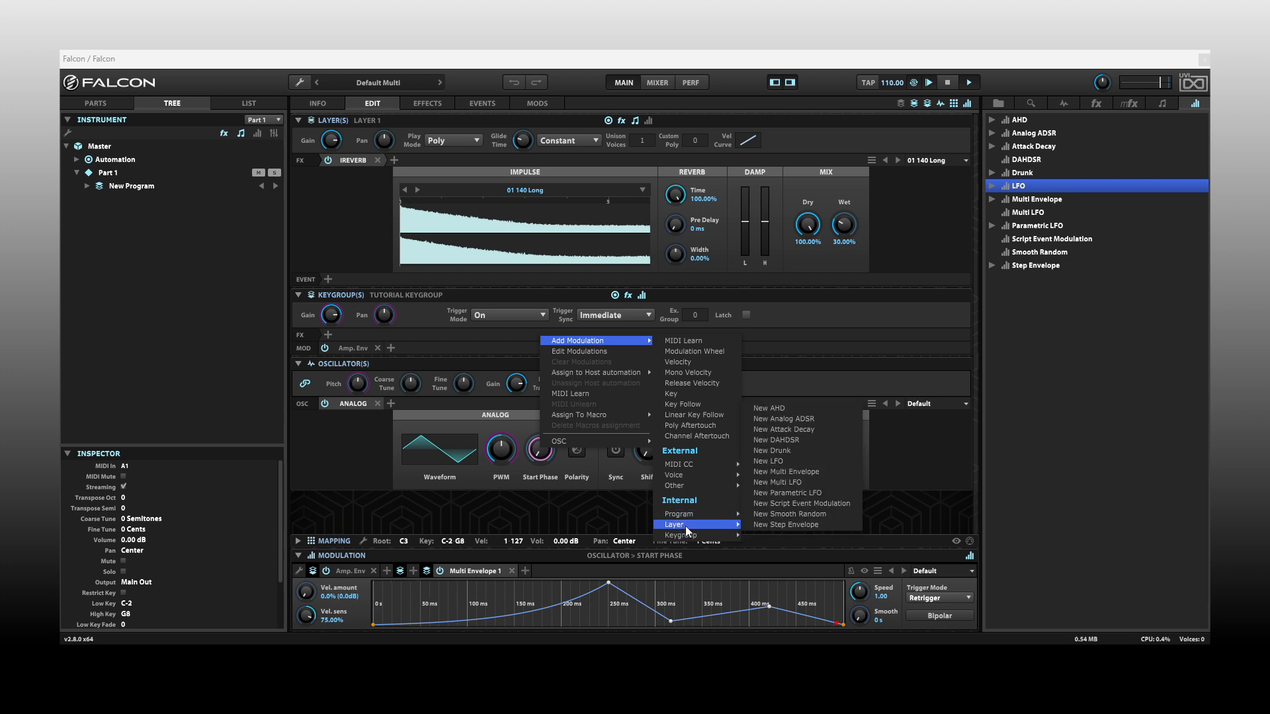
{"action": "left_click", "coordinate": [798, 451]}
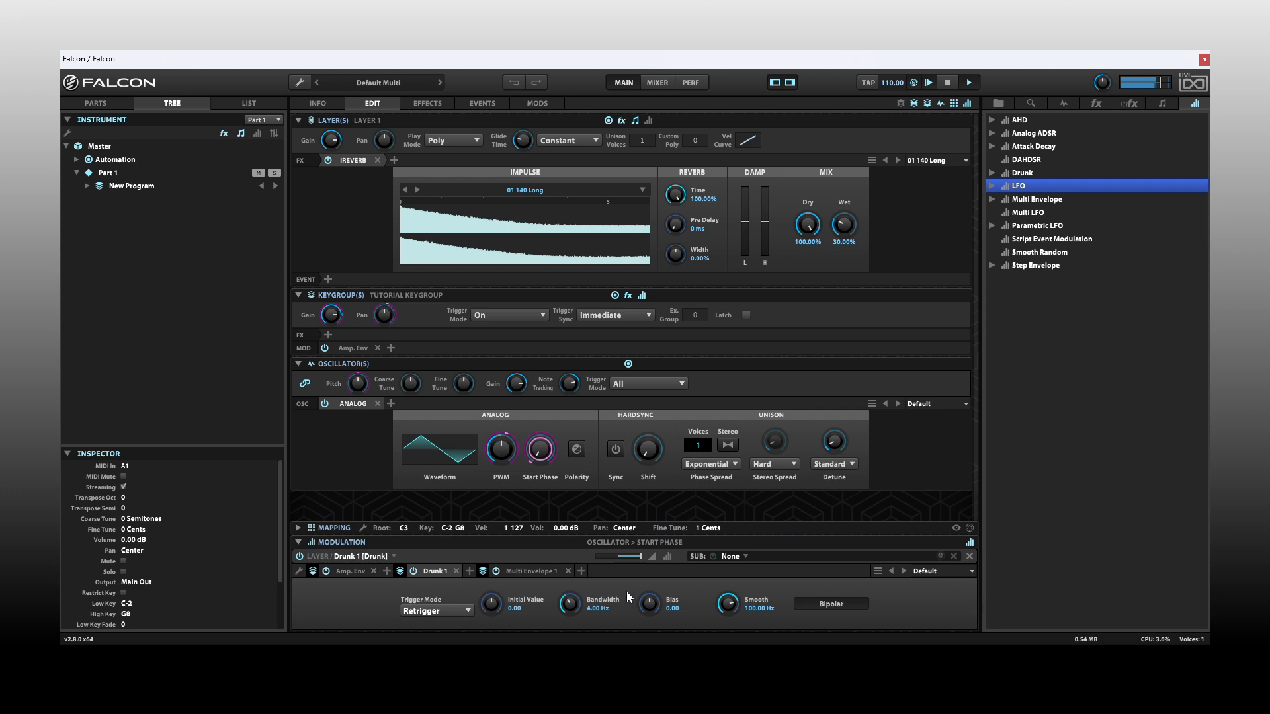
Raise the Bandwidth and Bias of Drunk 1 and toggle its Bipolar option.
{"action": "left_click_drag", "start_coordinate": [573, 617], "coordinate": [570, 584]}
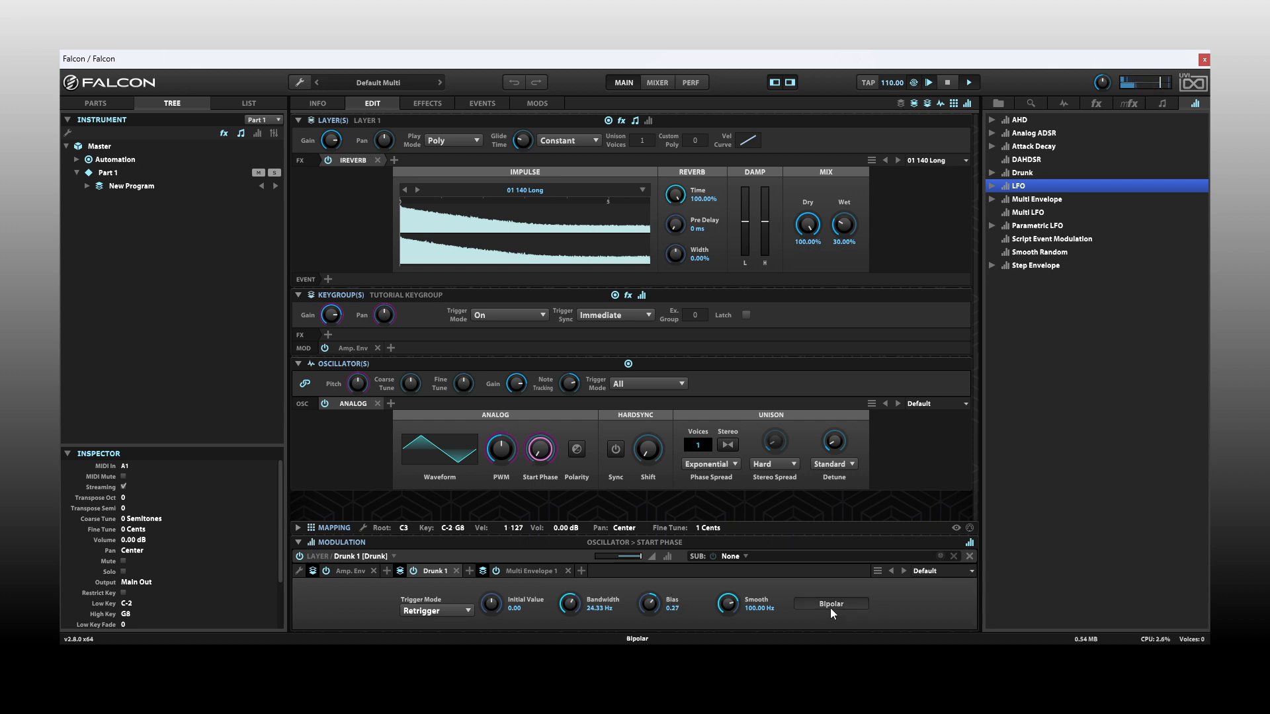
{"action": "mouse_move", "coordinate": [529, 443]}
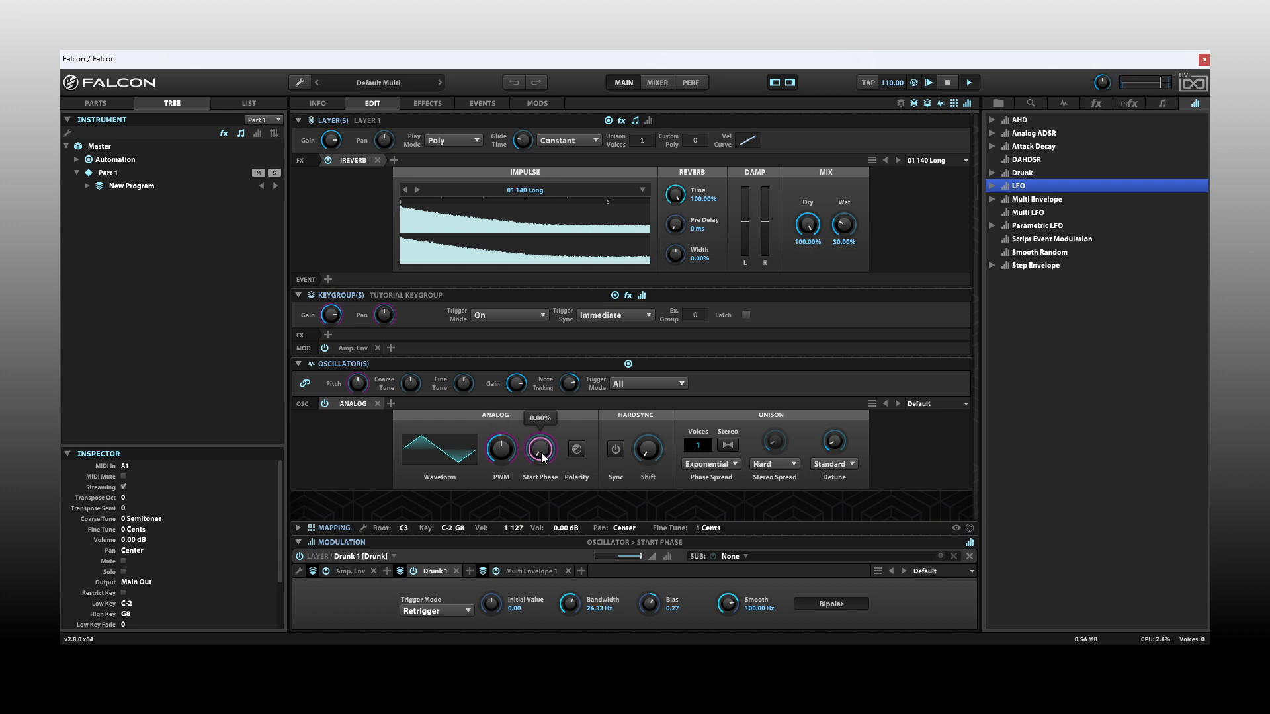
{"action": "left_click", "coordinate": [836, 605]}
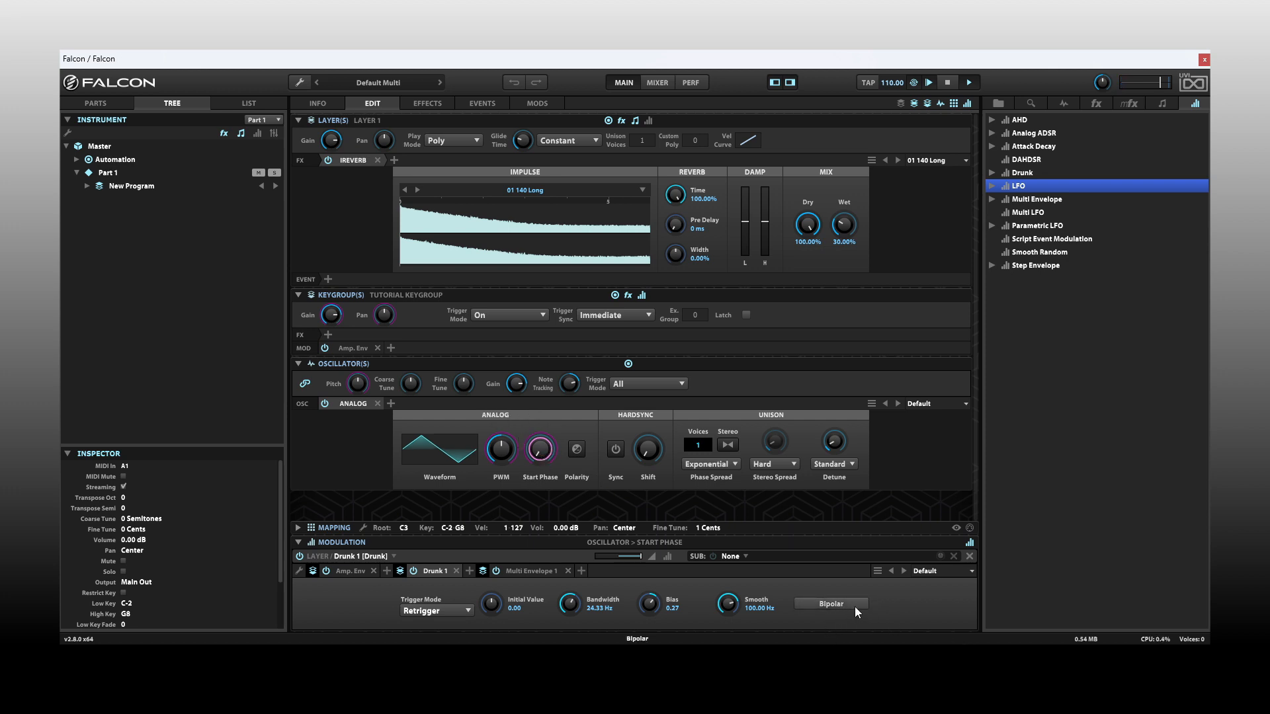
{"action": "mouse_move", "coordinate": [534, 463]}
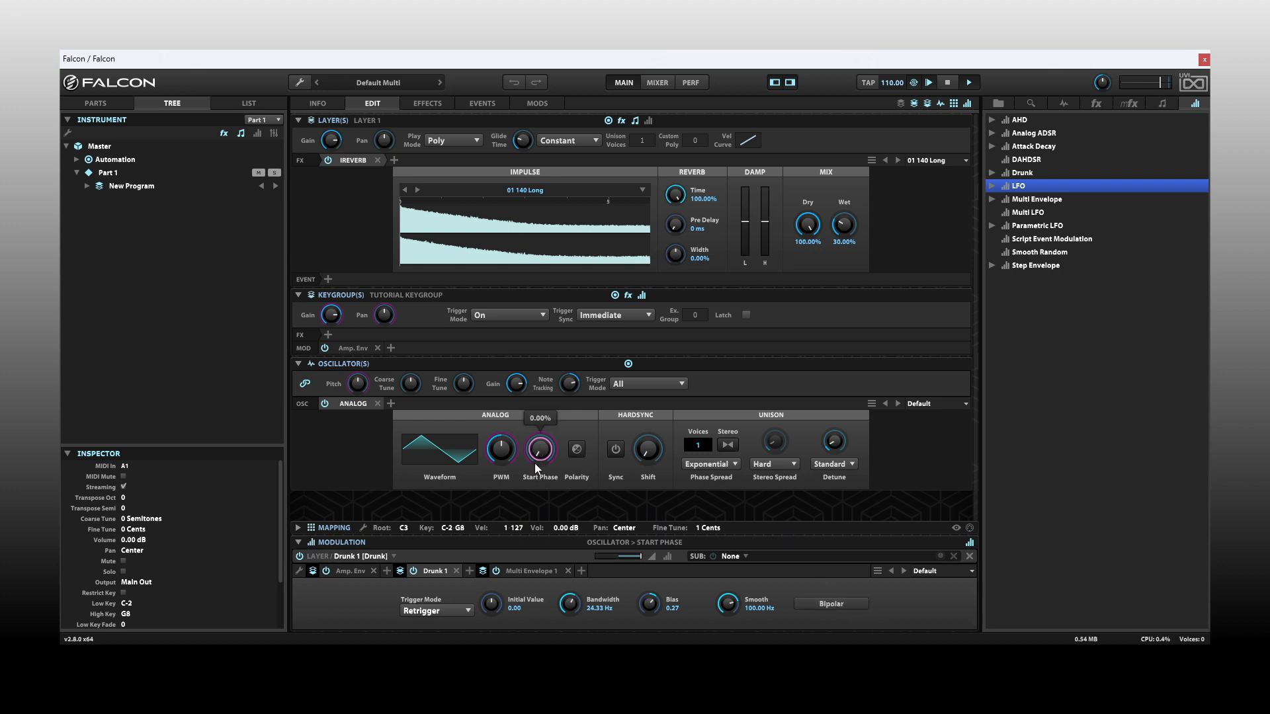
{"action": "mouse_move", "coordinate": [547, 437]}
Reduce the ratio of Drunk 1's modulation on Start Phase and raise the oscillator's Start Phase value.
{"action": "left_click_drag", "start_coordinate": [641, 557], "coordinate": [629, 557]}
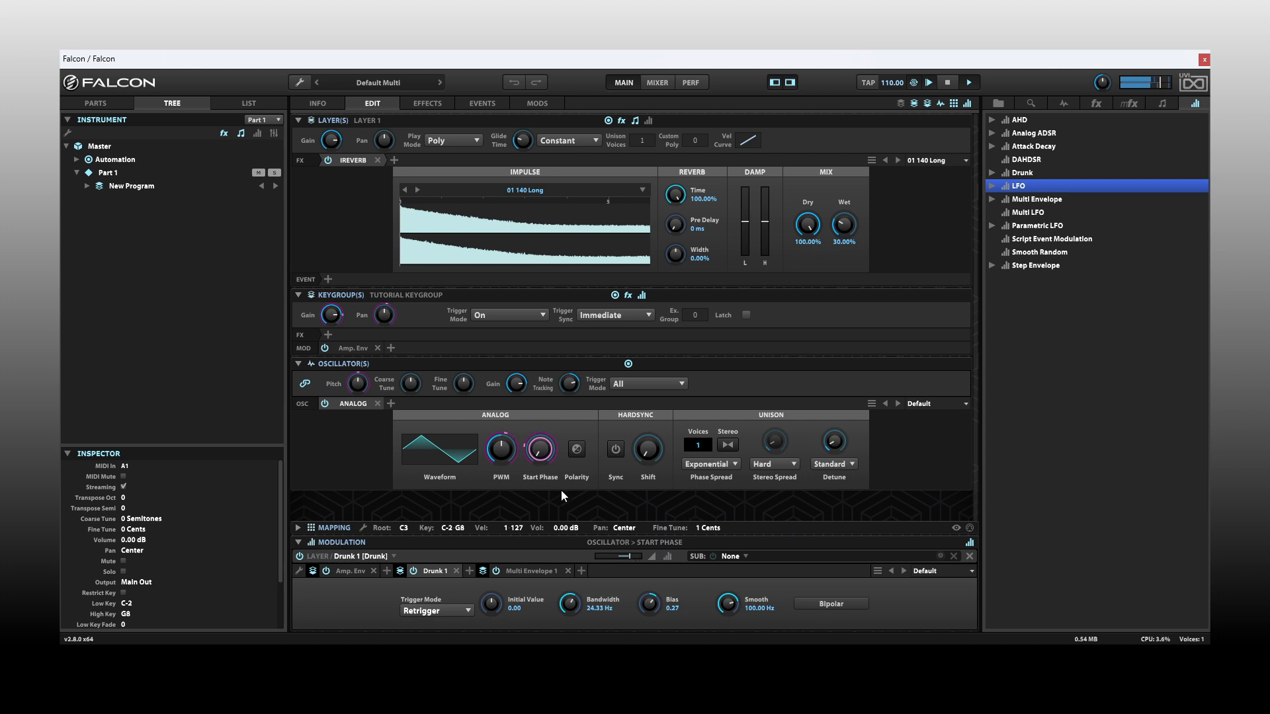
{"action": "mouse_move", "coordinate": [539, 452]}
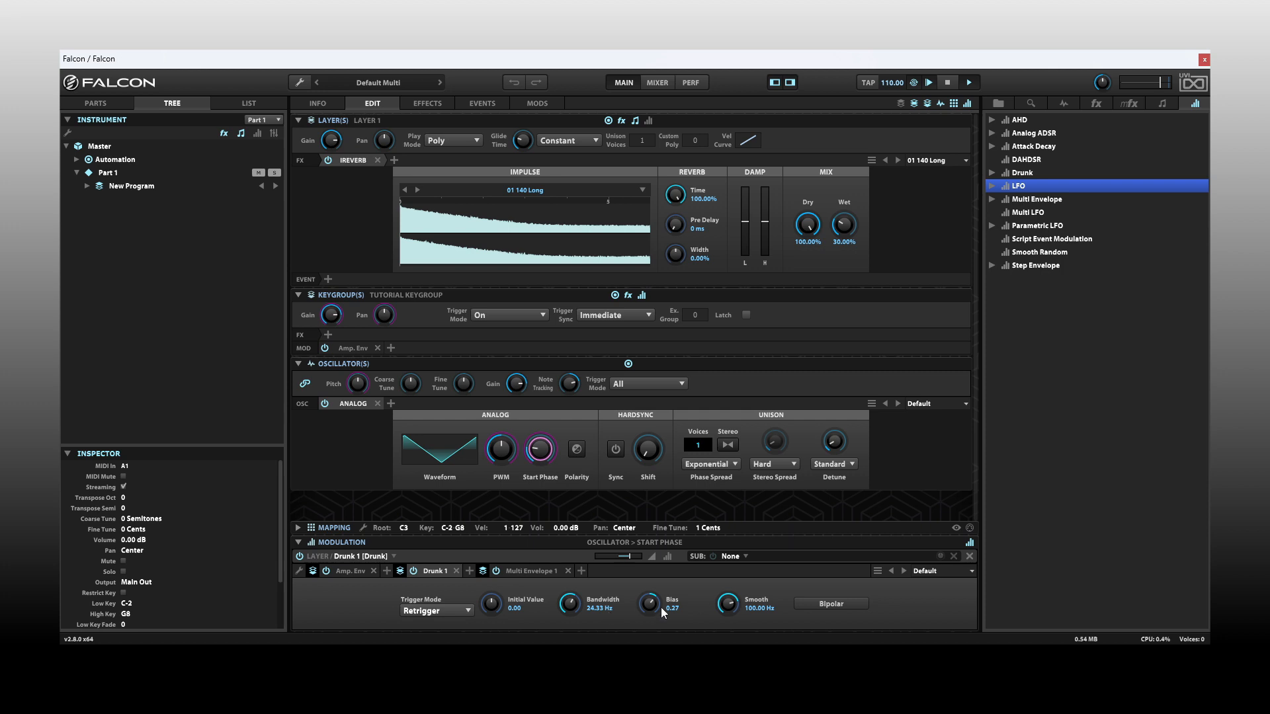
Examine the modulations assigned to the oscillator's PWM and Start Phase and to the keygroup's Gain and Pan.
{"action": "left_click", "coordinate": [501, 455]}
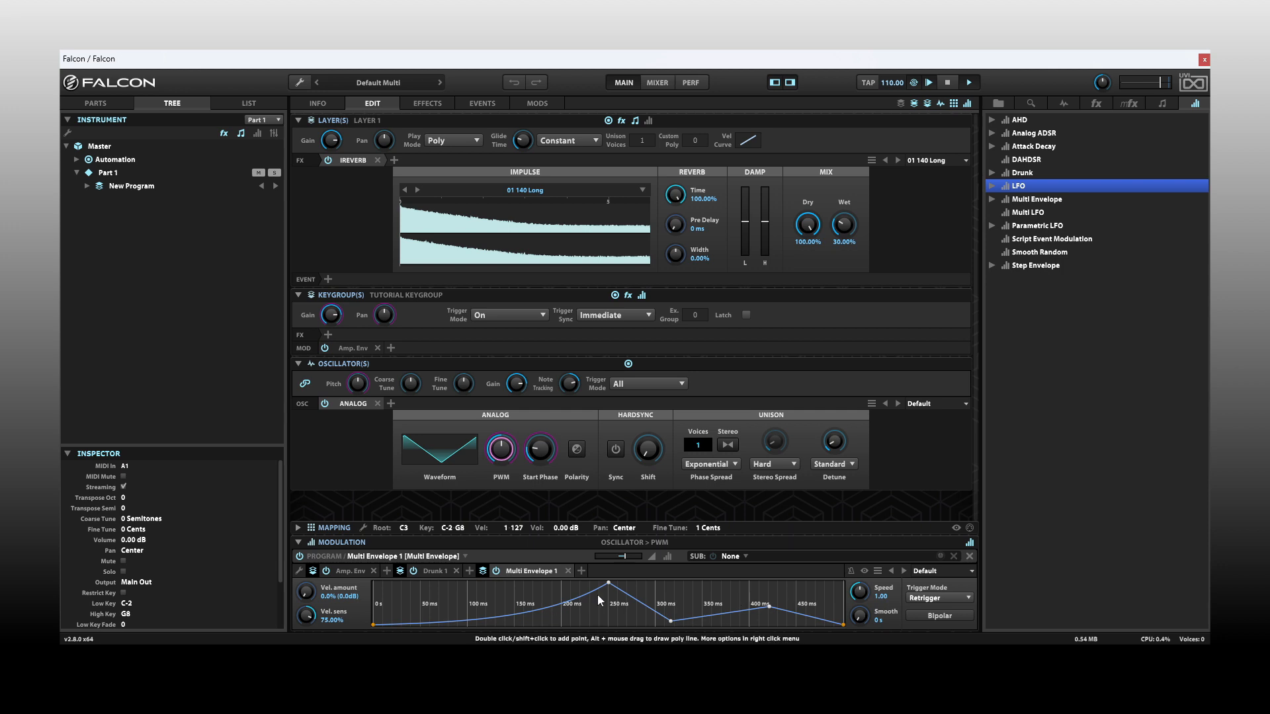
{"action": "left_click", "coordinate": [540, 455]}
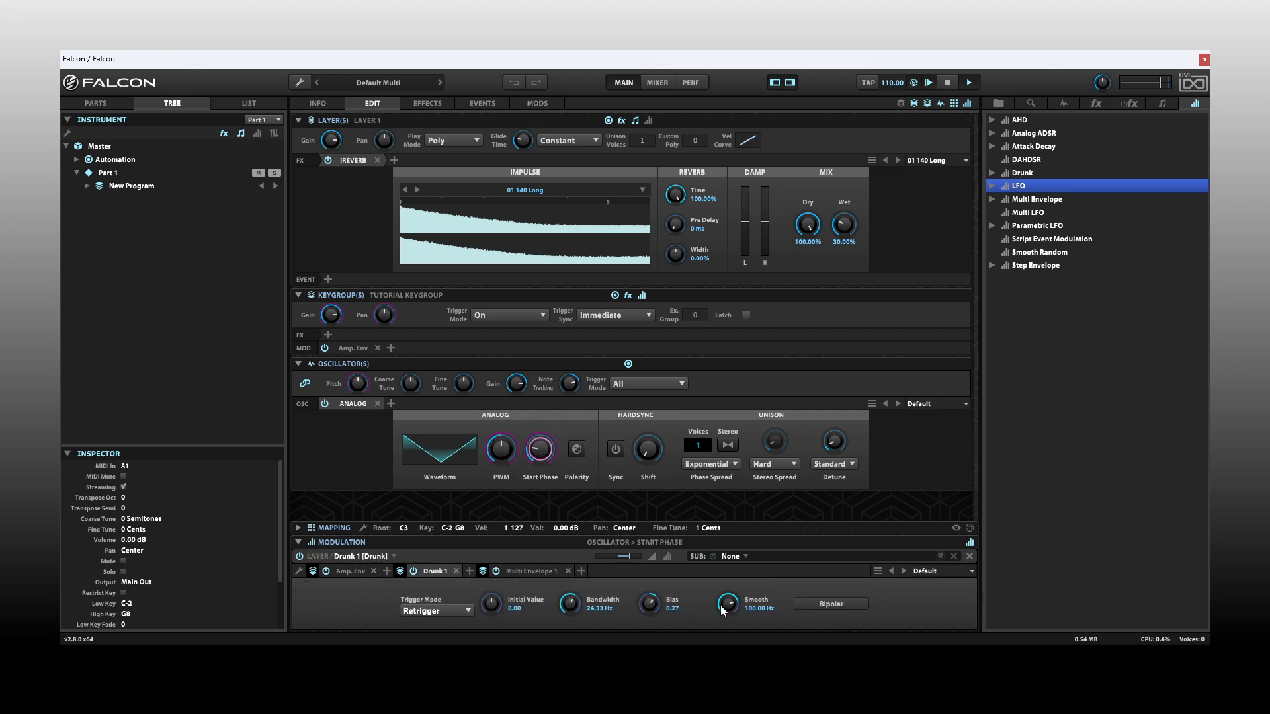
{"action": "left_click", "coordinate": [330, 318]}
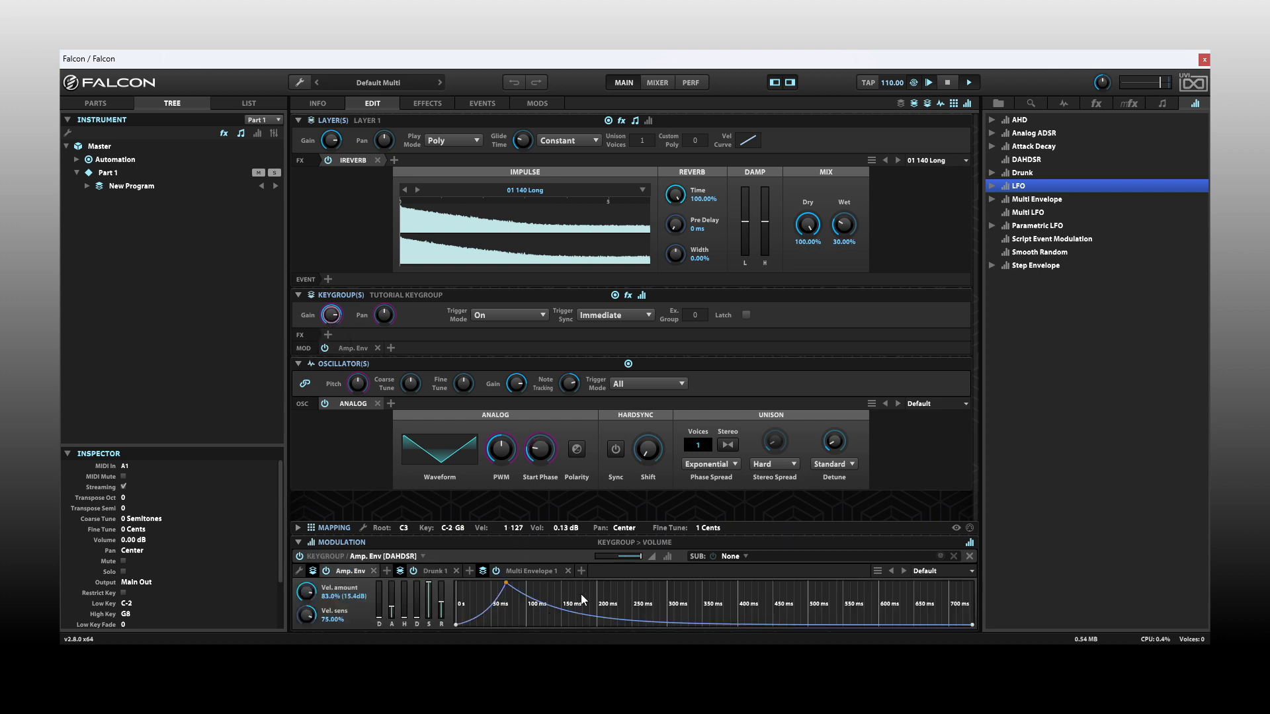
{"action": "left_click", "coordinate": [385, 313]}
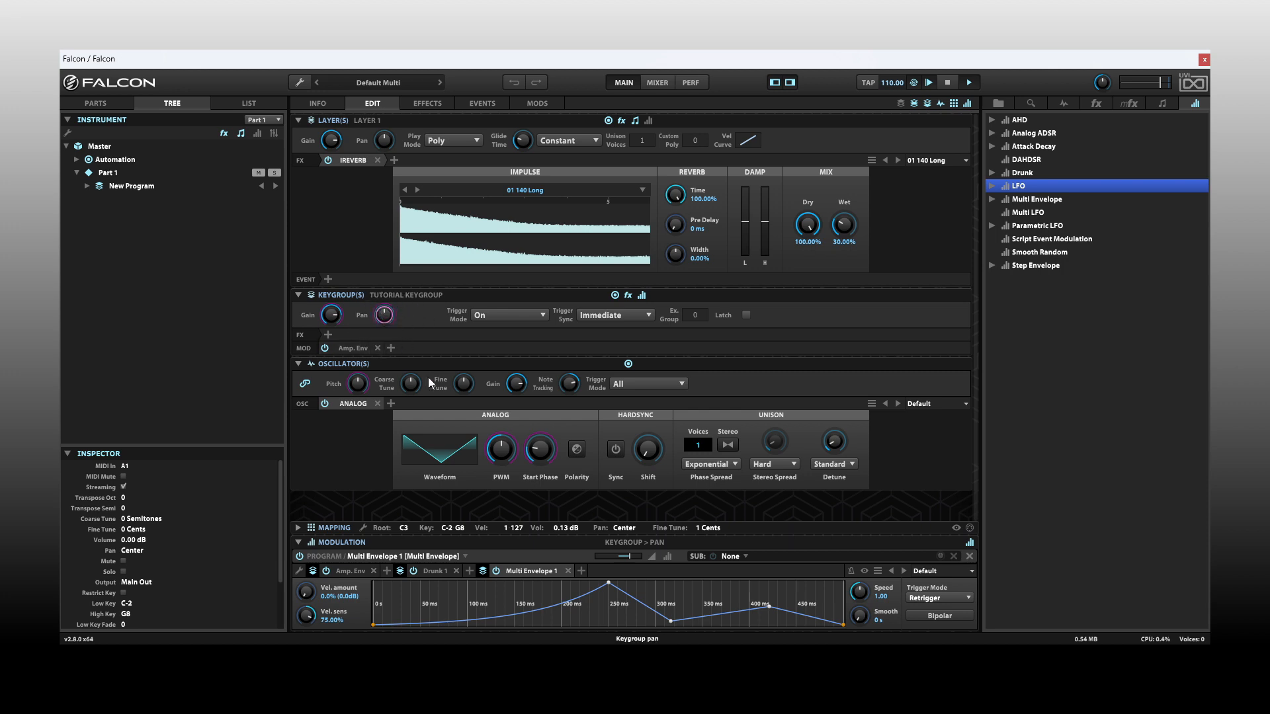
{"action": "mouse_move", "coordinate": [506, 453]}
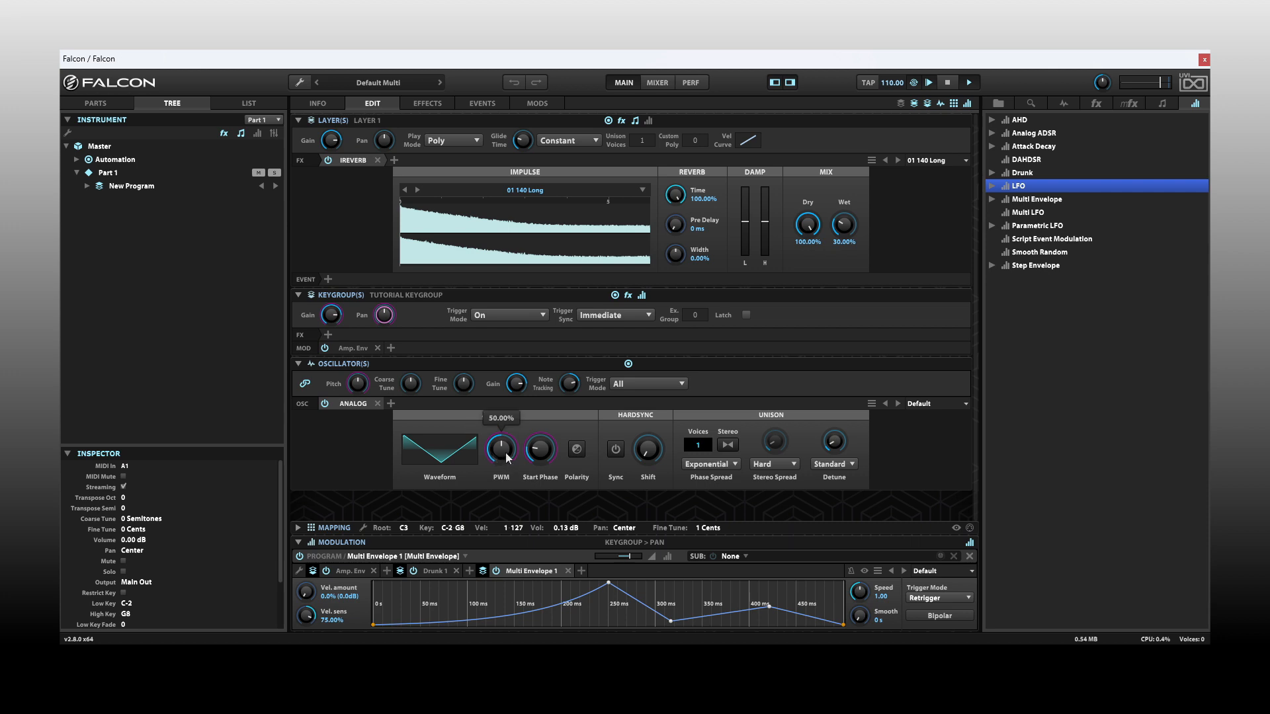
Inspect Start Phase's modulation in a pop-up editor and close it again.
{"action": "right_click", "coordinate": [542, 453]}
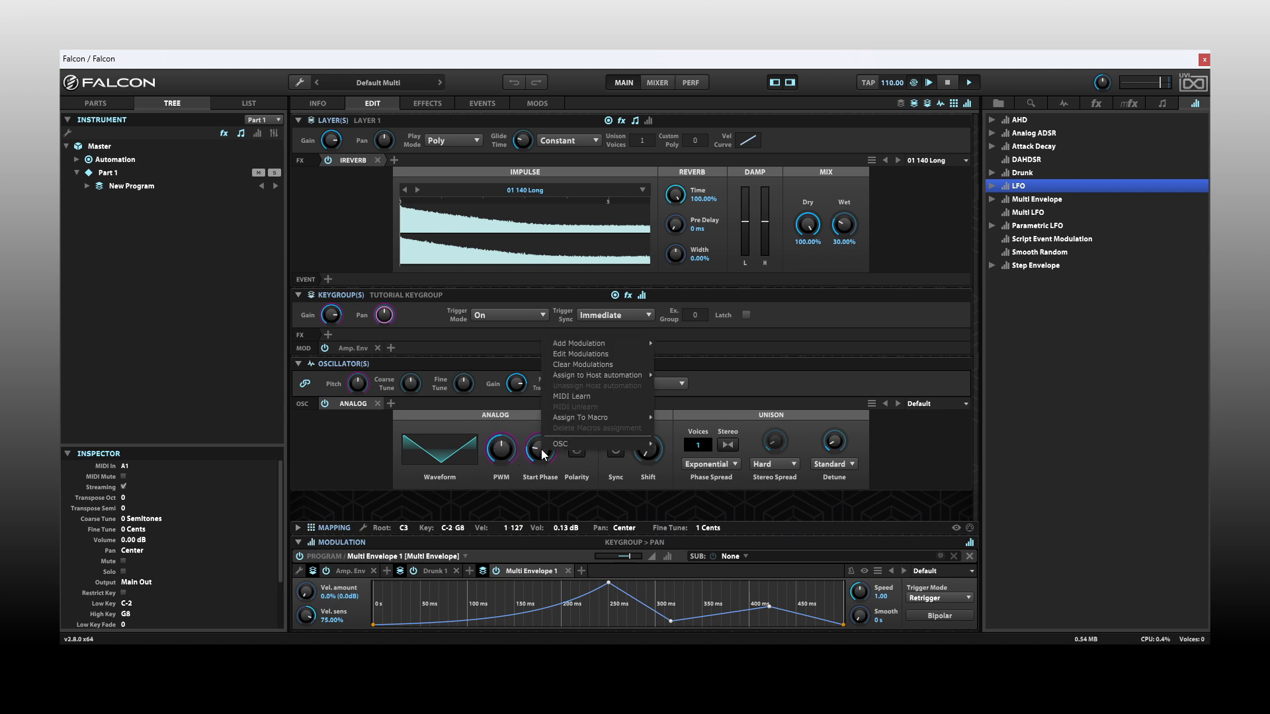
{"action": "left_click", "coordinate": [580, 354]}
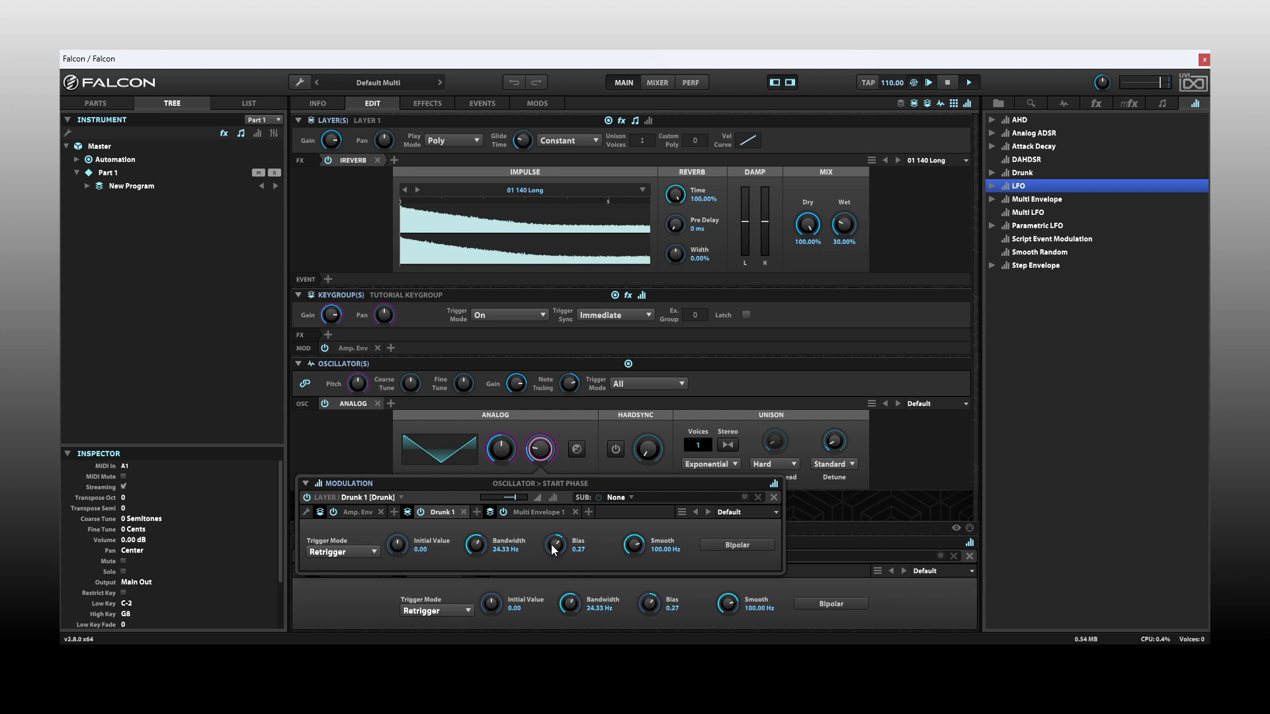
{"action": "left_click", "coordinate": [578, 434]}
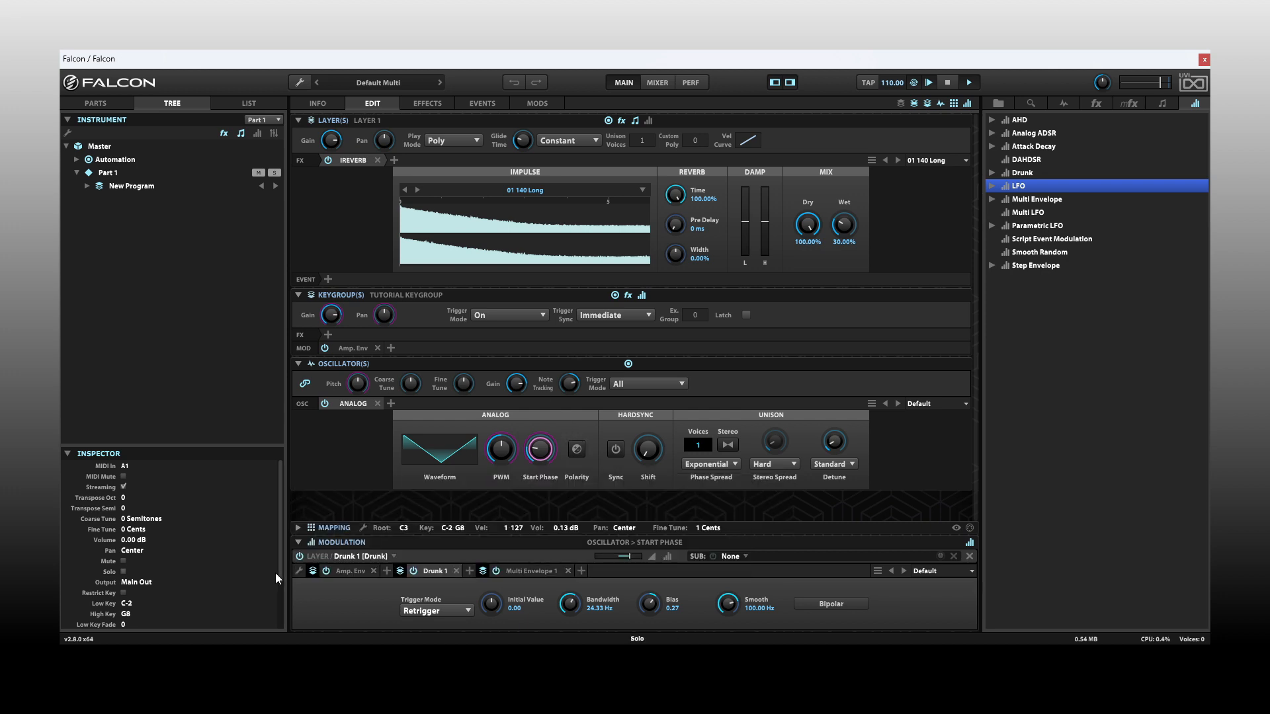
Hide the modulation section and view the Start Phase and PWM modulations in pop-up editors instead.
{"action": "left_click", "coordinate": [969, 103]}
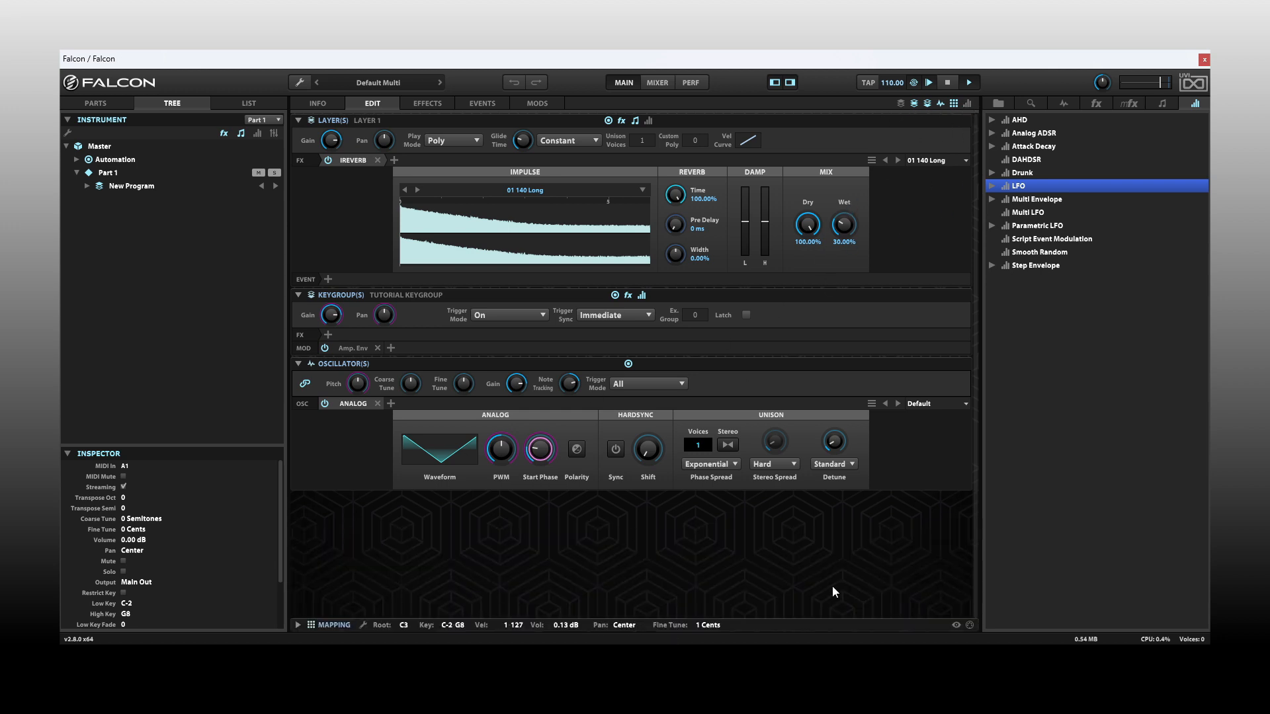
{"action": "right_click", "coordinate": [542, 445]}
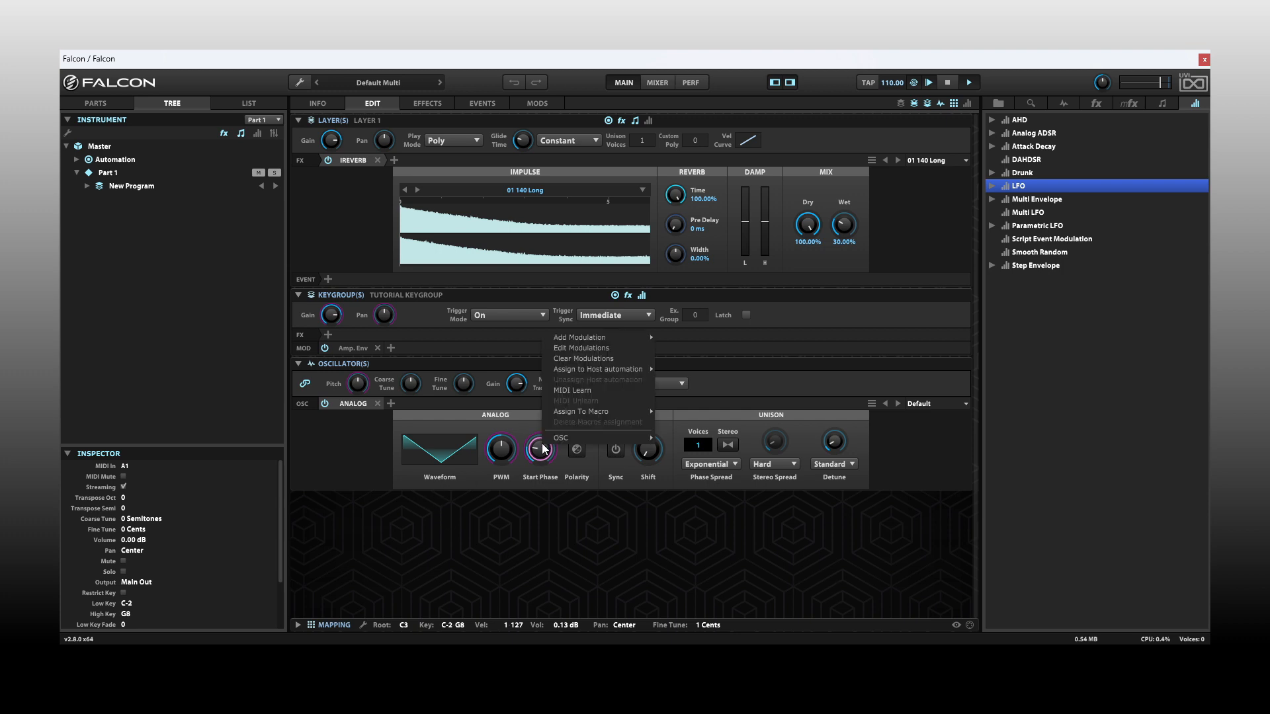
{"action": "left_click", "coordinate": [578, 347]}
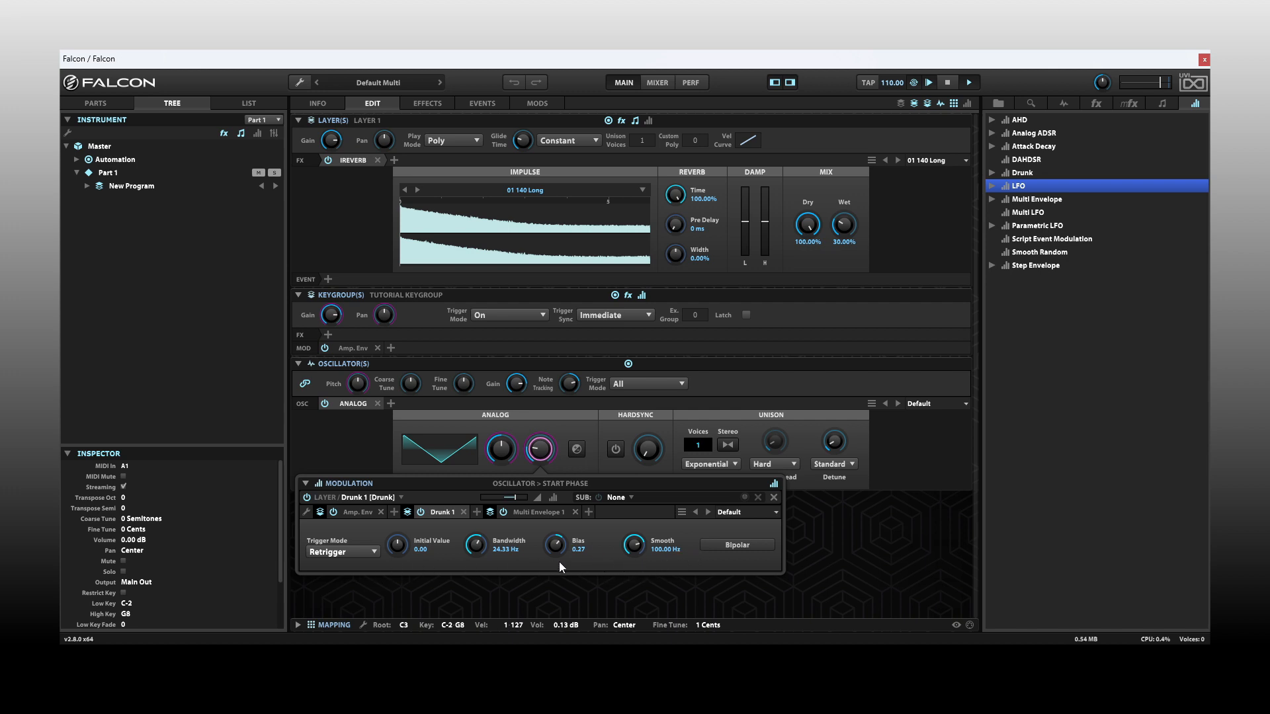
{"action": "left_click", "coordinate": [581, 420]}
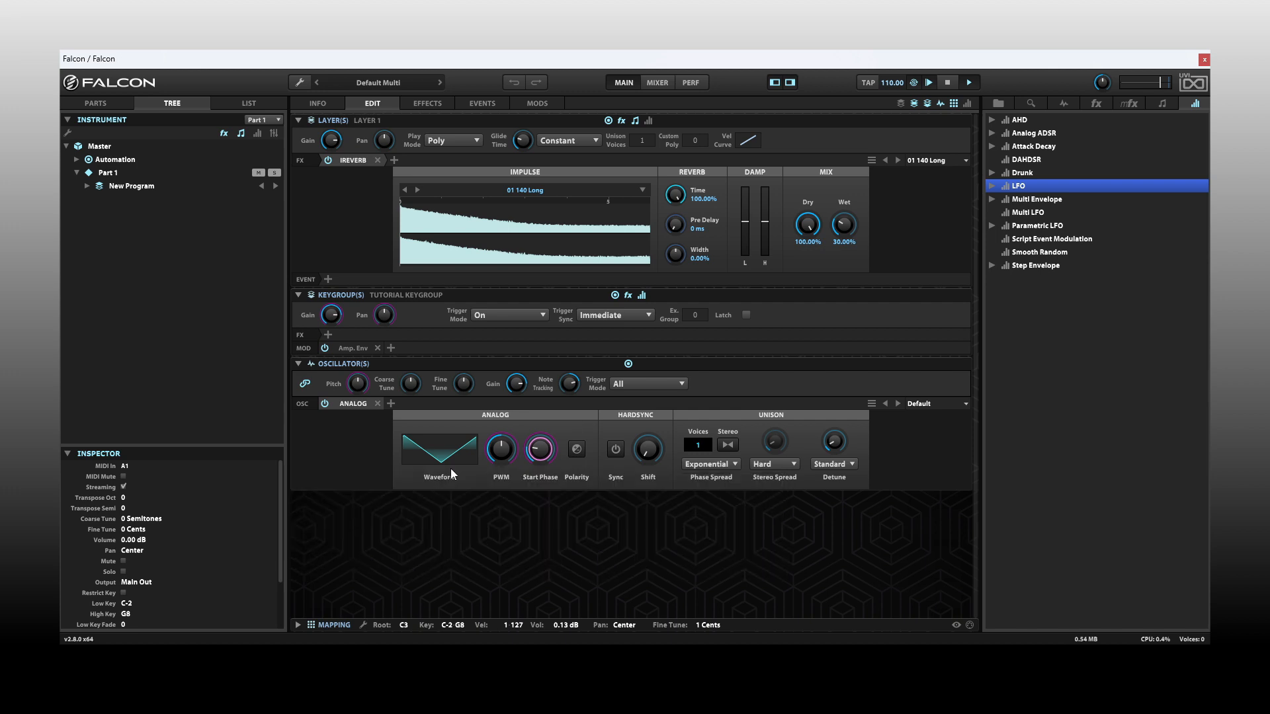
{"action": "right_click", "coordinate": [499, 452]}
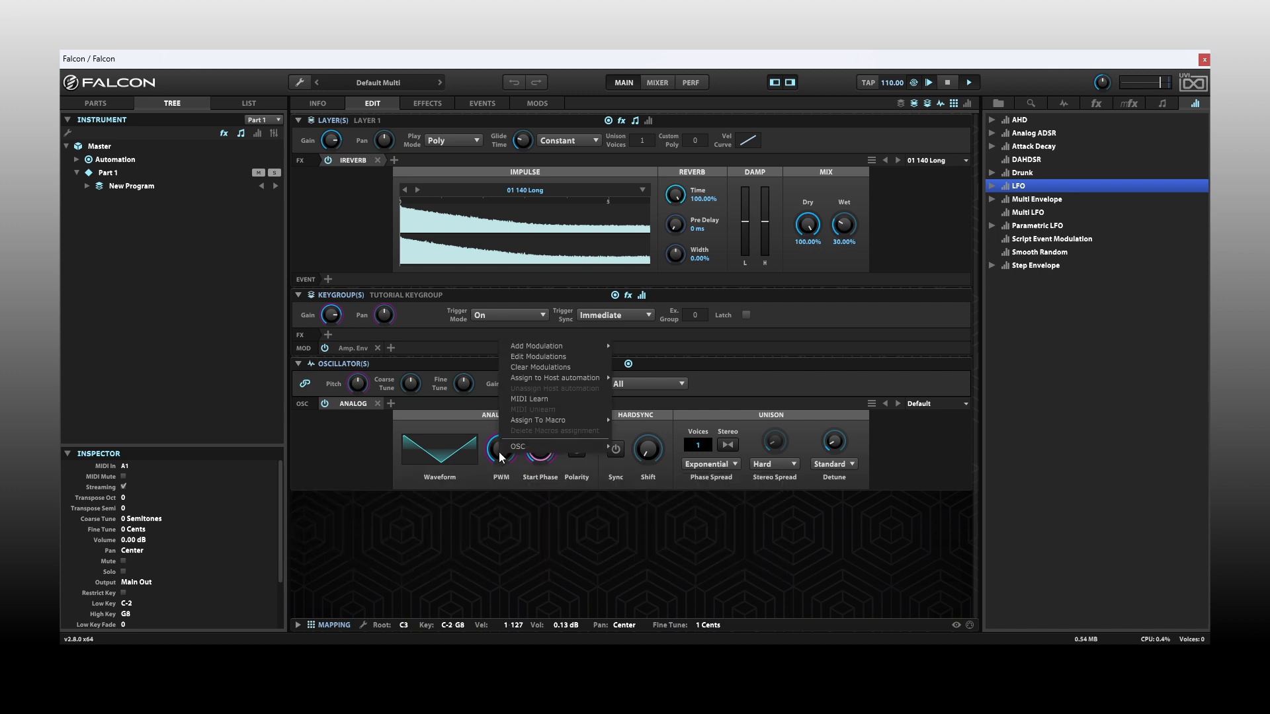
{"action": "left_click", "coordinate": [518, 357]}
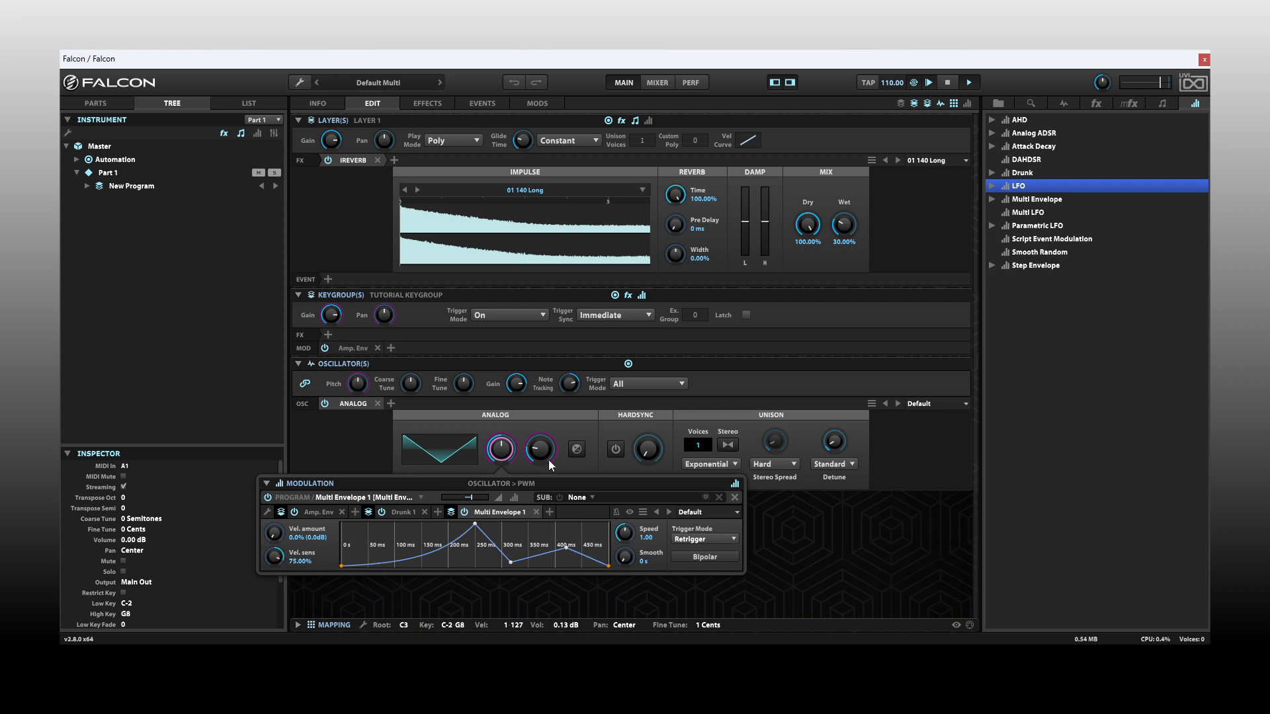
Close the pop-up editor, show the modulation section again and display the keygroup Pan's modulation in it.
{"action": "left_click", "coordinate": [562, 423]}
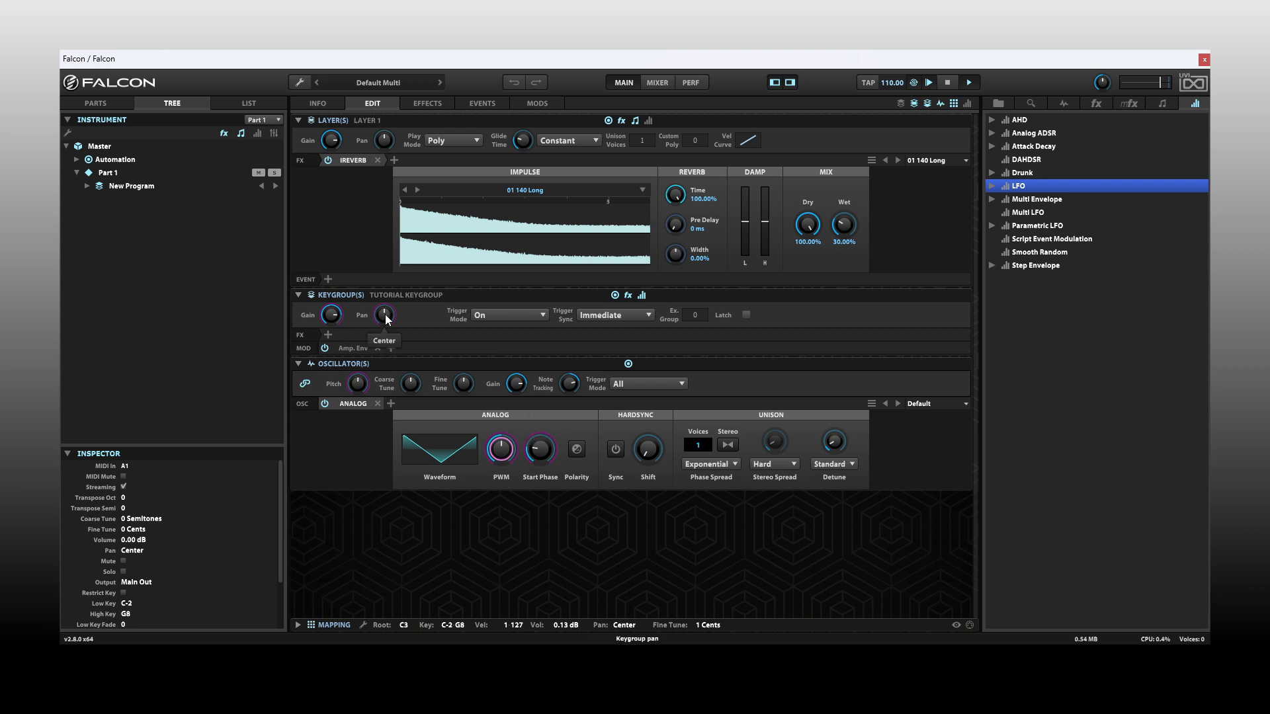
{"action": "left_click", "coordinate": [967, 103]}
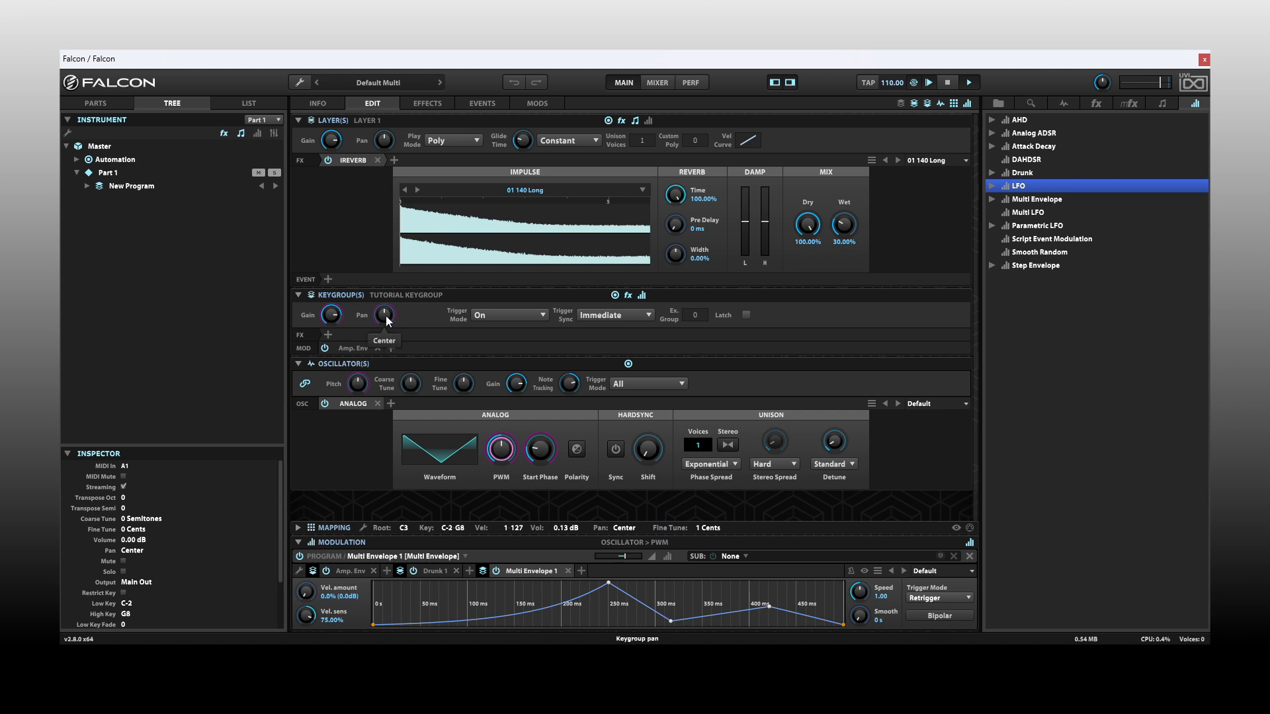
{"action": "left_click_drag", "start_coordinate": [387, 320], "coordinate": [387, 319]}
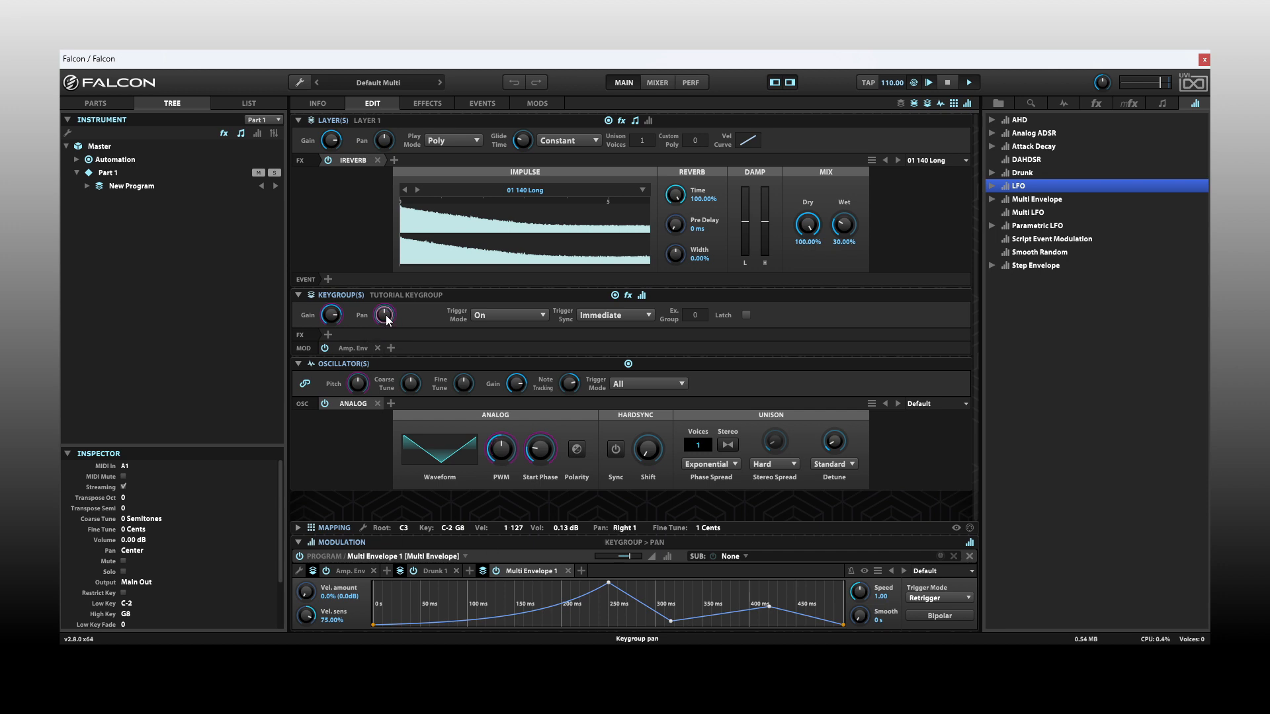
Rename the Multi Envelope 1 modulator as Pan Env.
{"action": "double_click", "coordinate": [526, 573]}
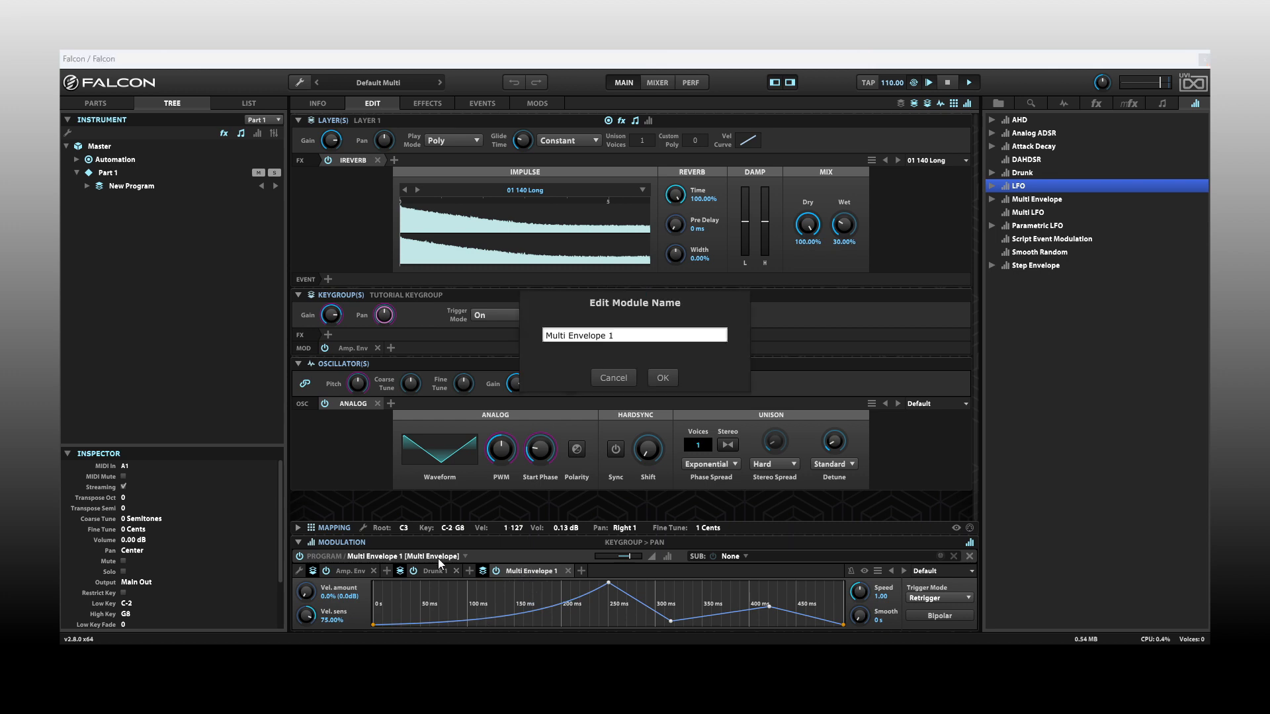
{"action": "left_click", "coordinate": [641, 336]}
{"action": "left_click", "coordinate": [498, 337]}
{"action": "left_click", "coordinate": [627, 333]}
{"action": "left_click_drag", "start_coordinate": [626, 333], "coordinate": [520, 329]}
{"action": "type", "text": "Pan Env"}
{"action": "key", "text": "Return"}
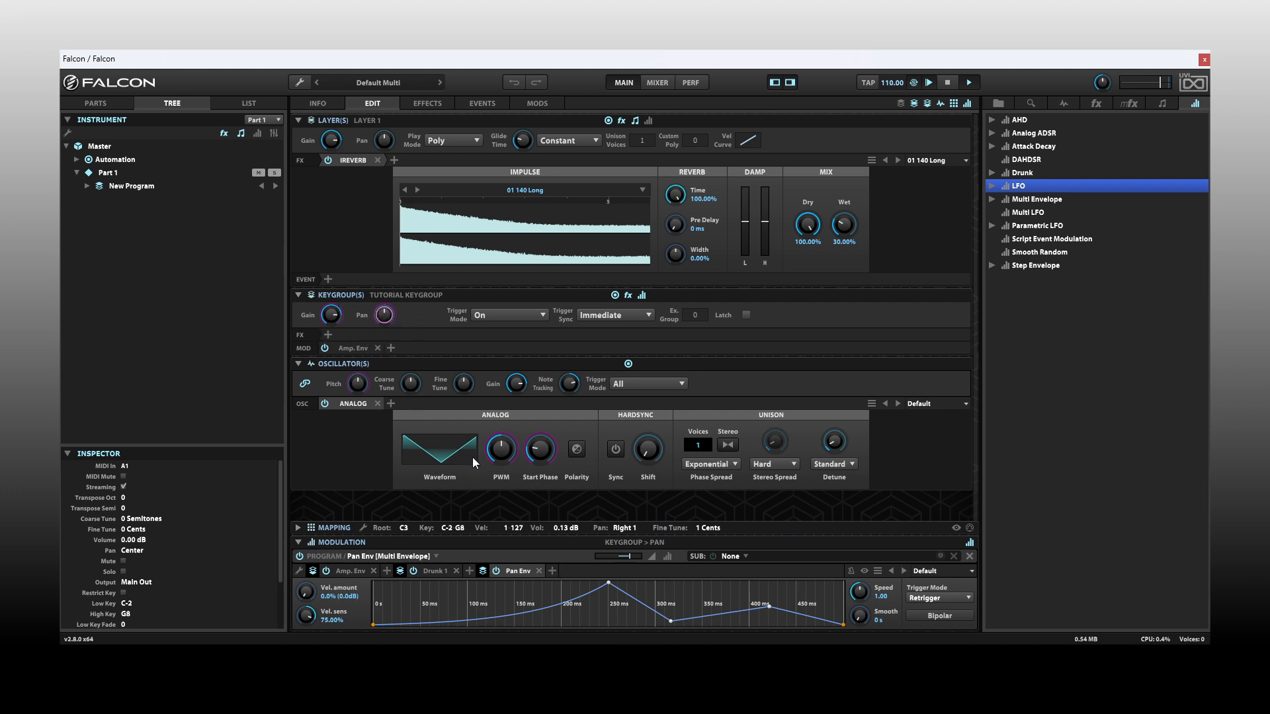
Toggle the Program and Layer sections on and off, leaving only the Keygroup and Oscillator sections above the mapping.
{"action": "mouse_move", "coordinate": [486, 458]}
{"action": "left_click", "coordinate": [900, 104]}
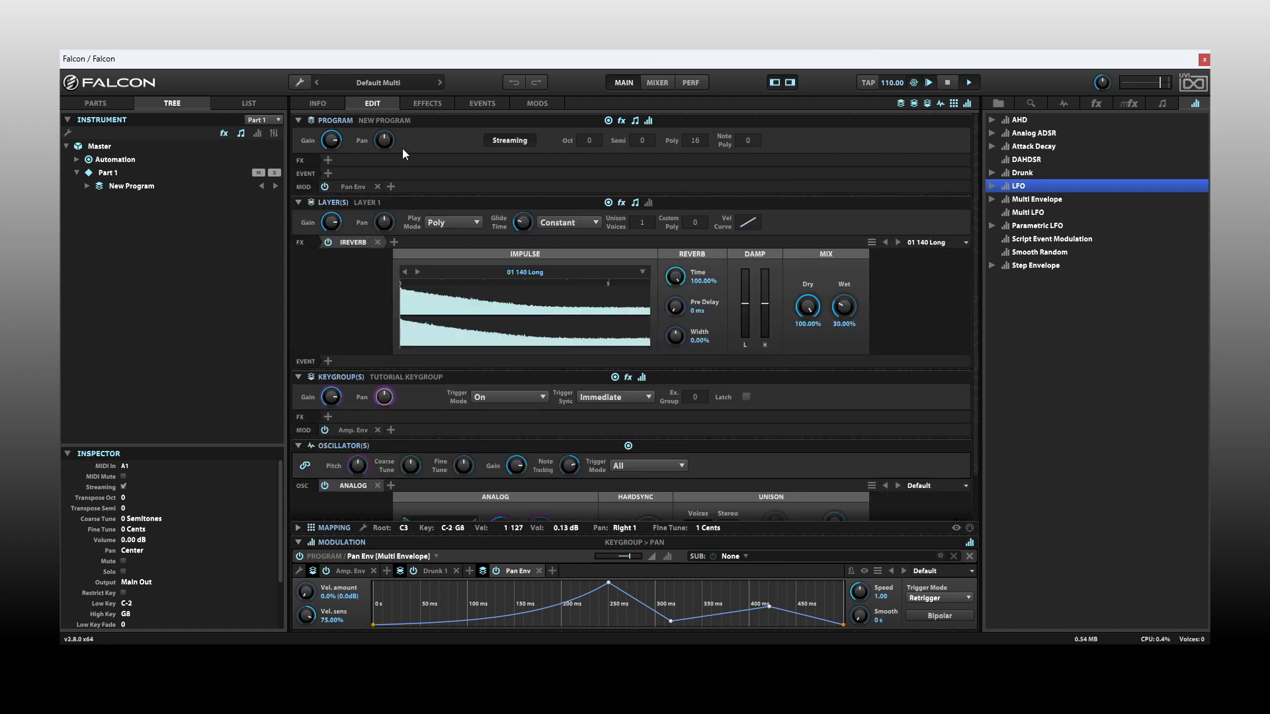
{"action": "left_click", "coordinate": [899, 103]}
{"action": "left_click", "coordinate": [913, 103]}
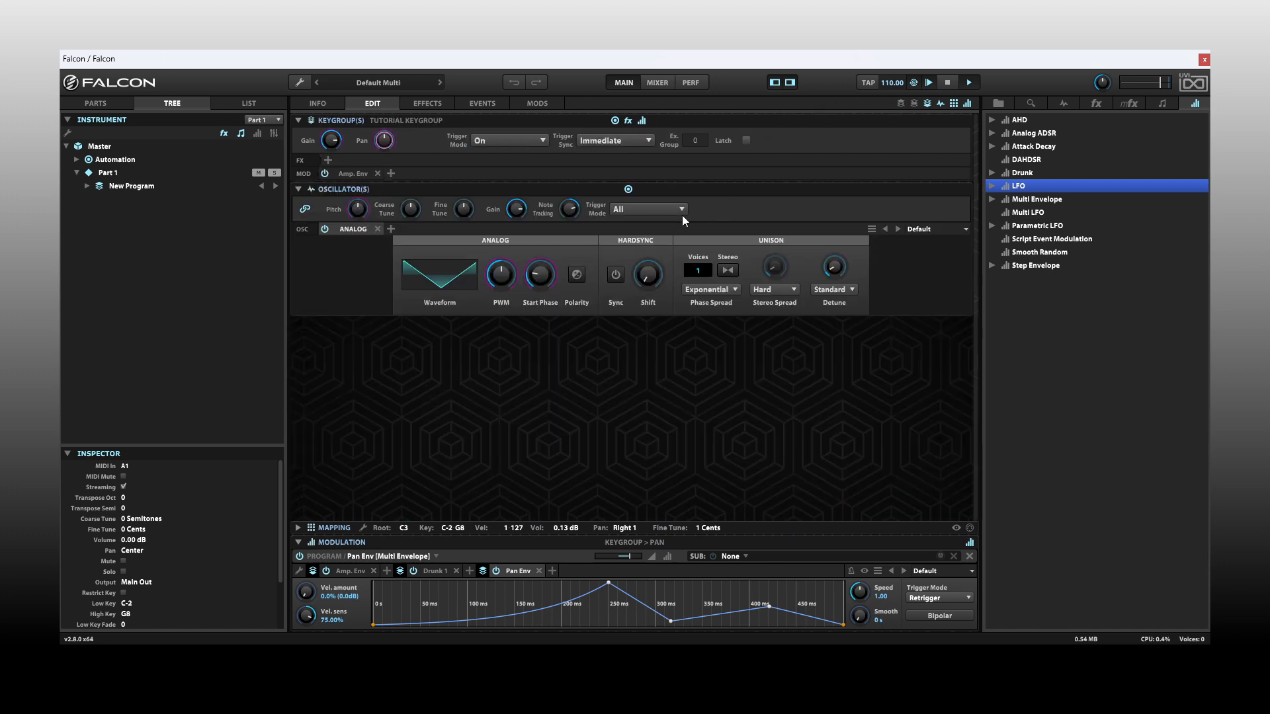
{"action": "mouse_move", "coordinate": [536, 268]}
{"action": "left_click", "coordinate": [913, 104]}
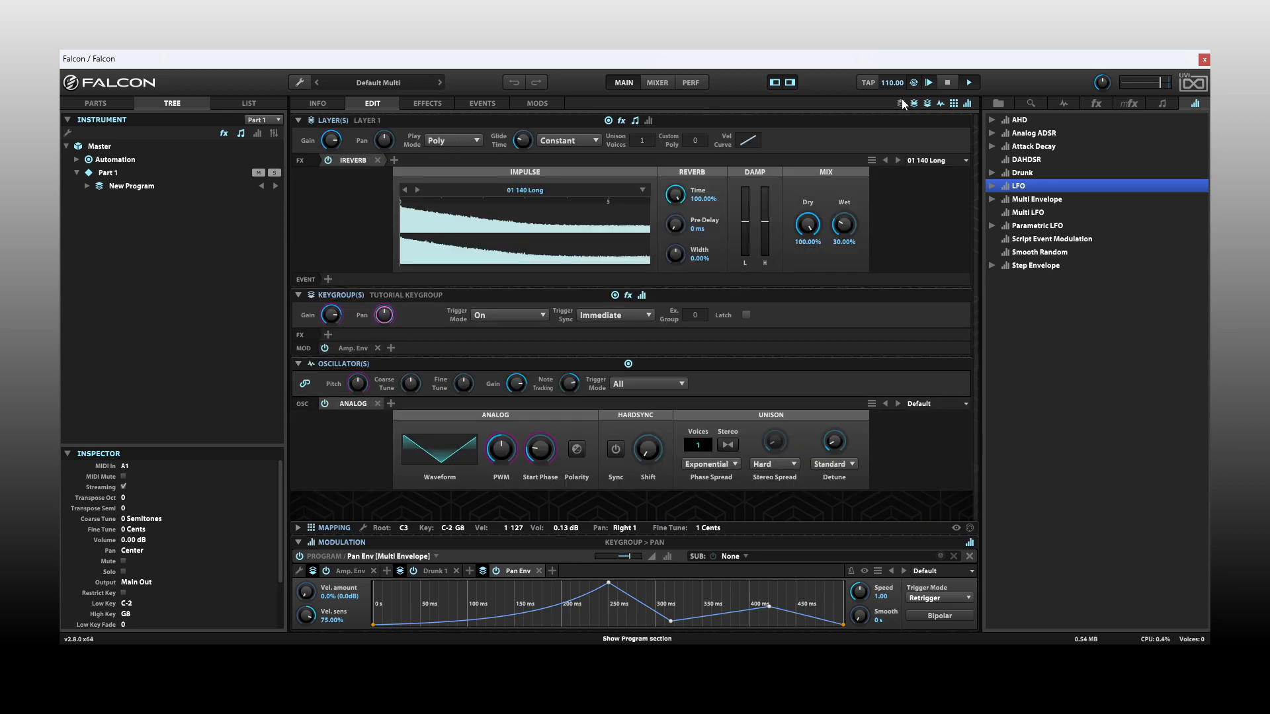
{"action": "left_click", "coordinate": [901, 104]}
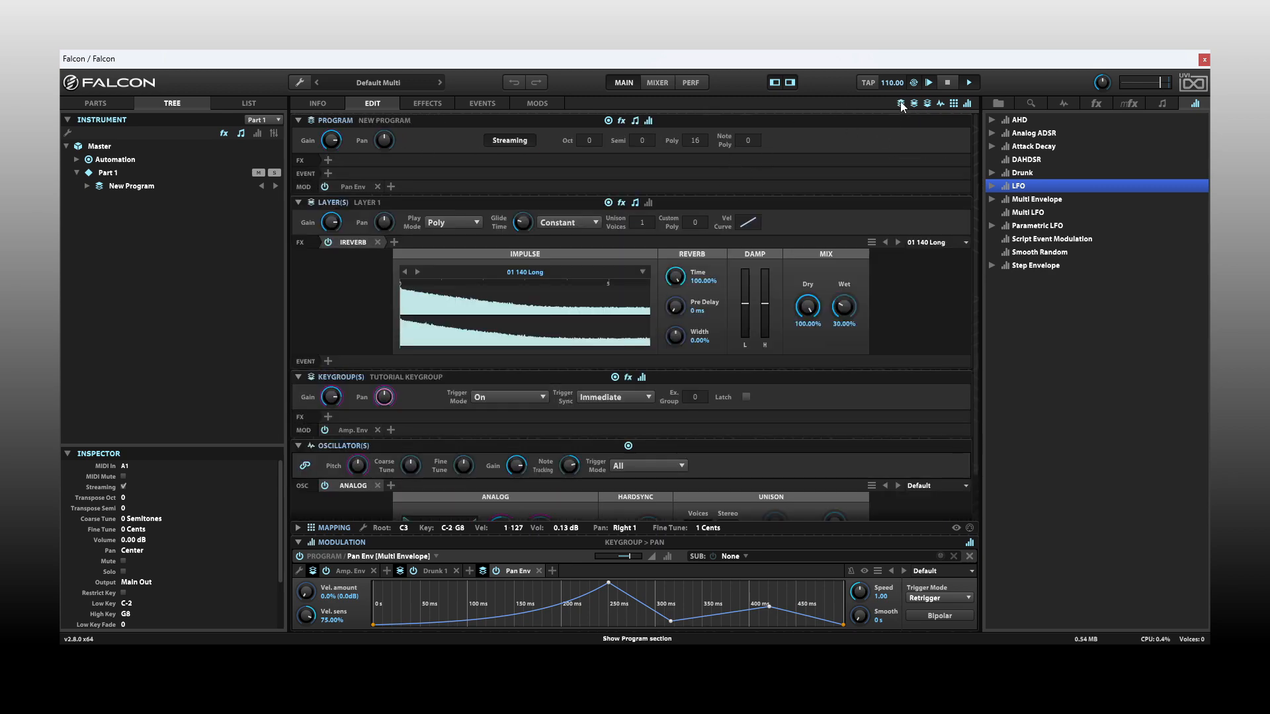
{"action": "left_click", "coordinate": [901, 103]}
{"action": "left_click", "coordinate": [914, 104]}
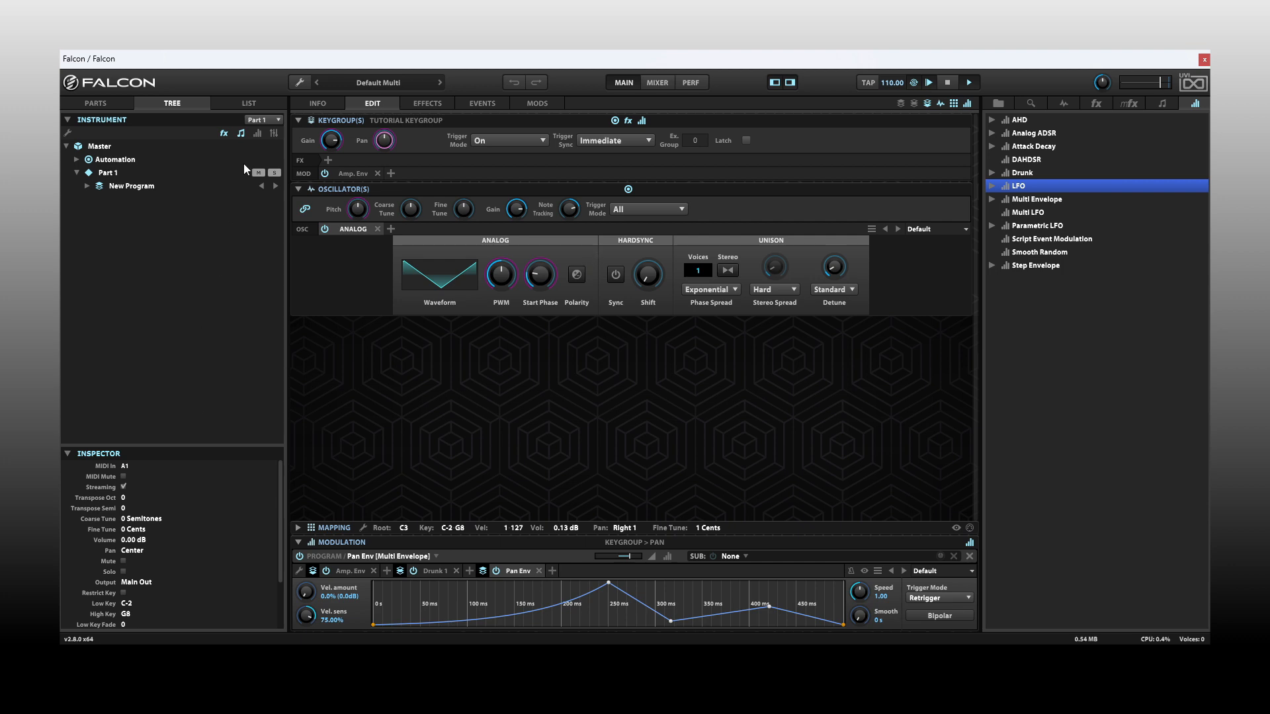
Clear the multi and collapse the Automation list in the instrument tree.
{"action": "left_click", "coordinate": [301, 82]}
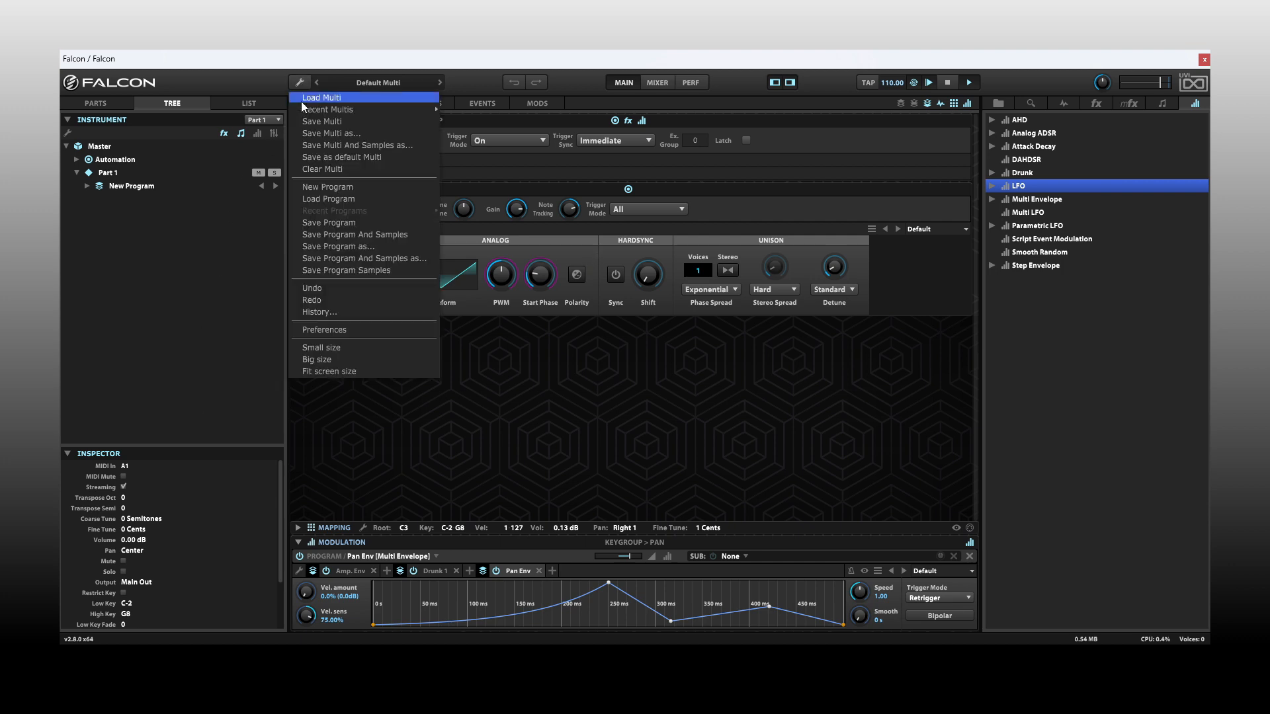
{"action": "left_click", "coordinate": [326, 173]}
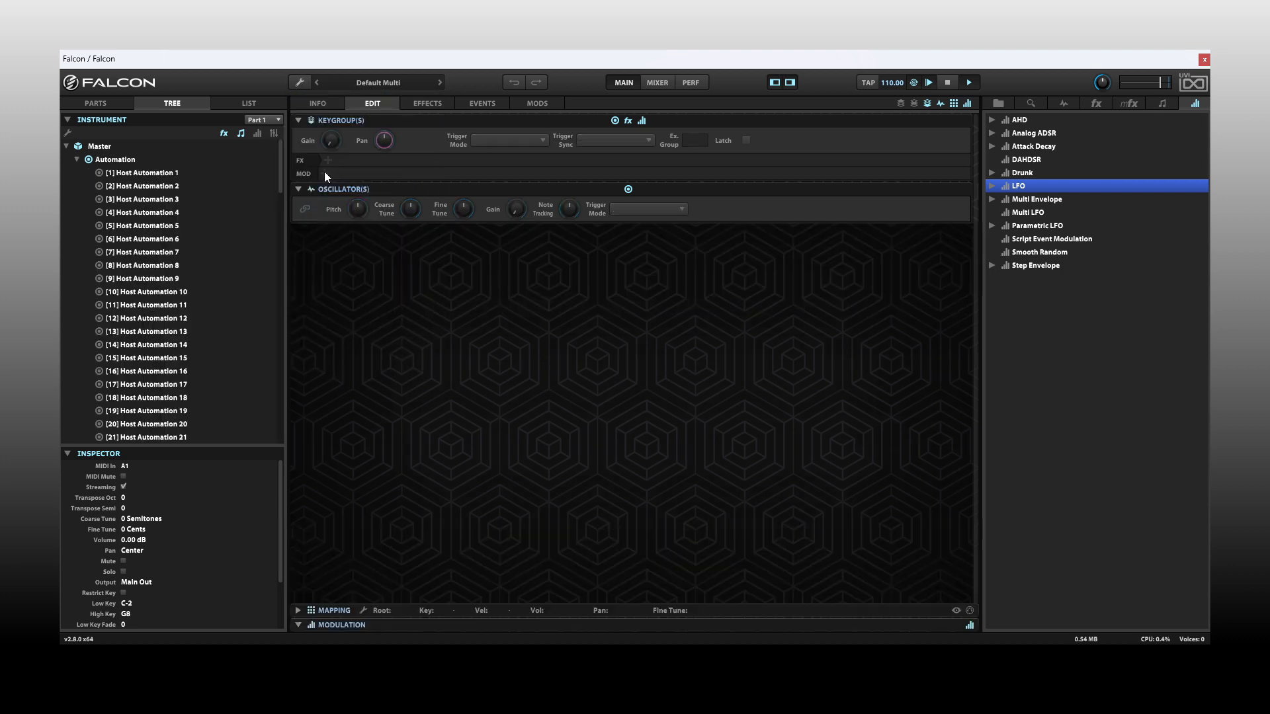
{"action": "left_click", "coordinate": [76, 159]}
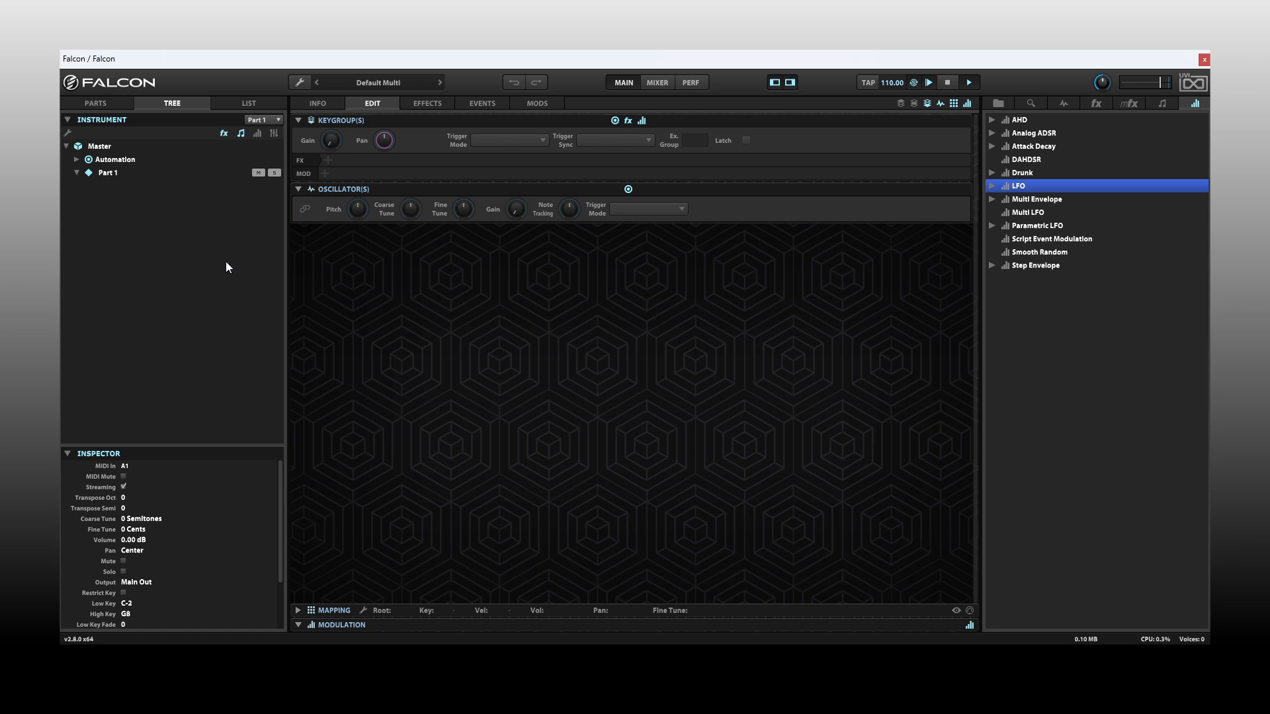
Load 00 Init Preset from the prime8+ soundbank in the file browser.
{"action": "left_click", "coordinate": [998, 103]}
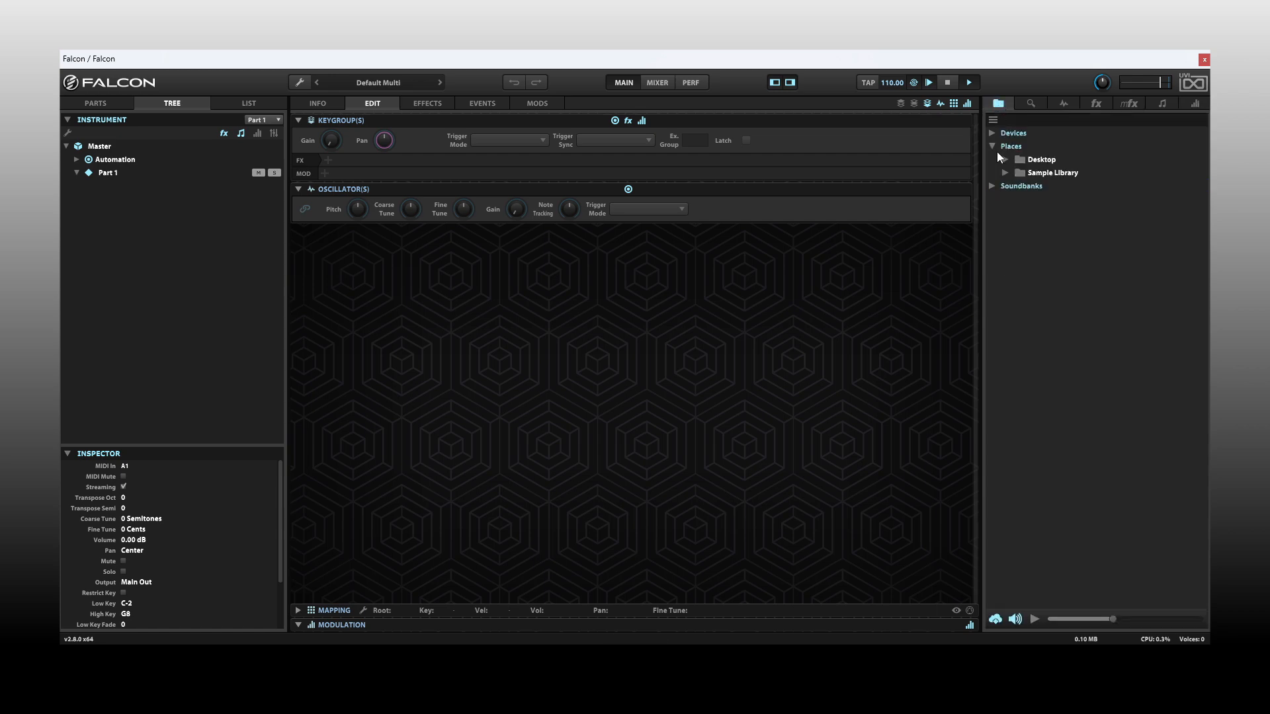
{"action": "left_click", "coordinate": [992, 146]}
{"action": "left_click", "coordinate": [993, 159]}
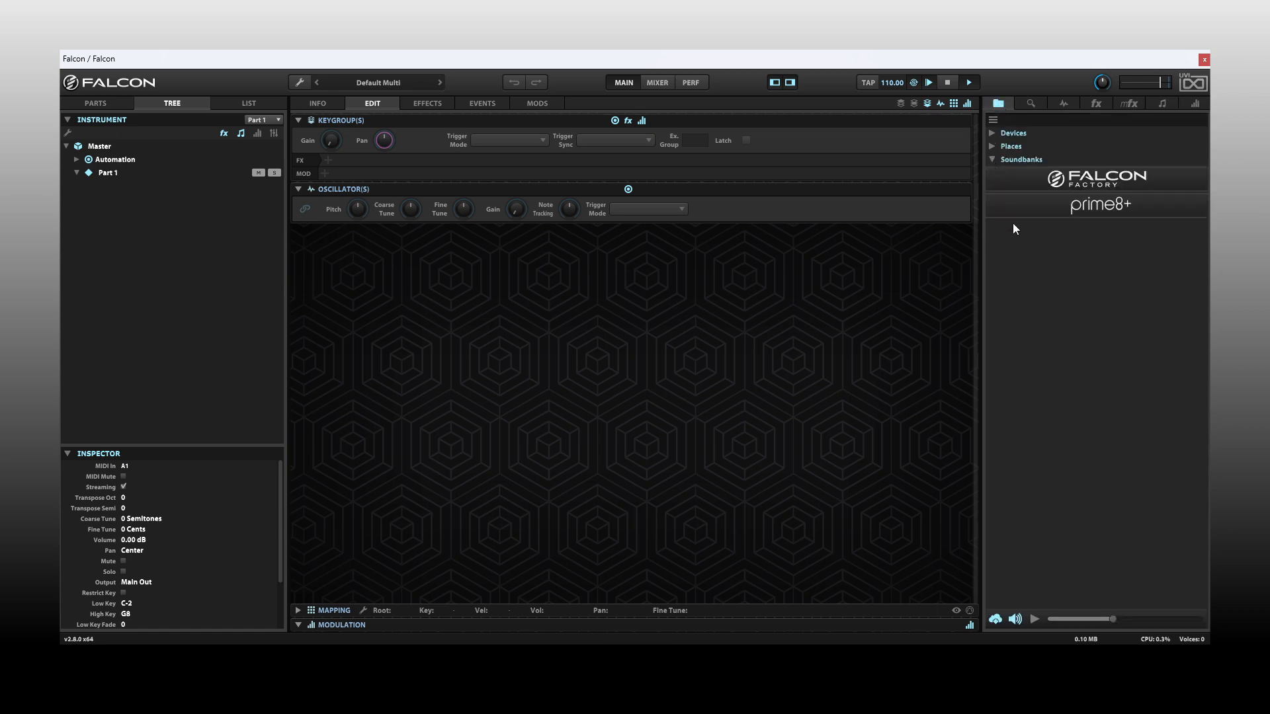
{"action": "left_click", "coordinate": [1111, 206]}
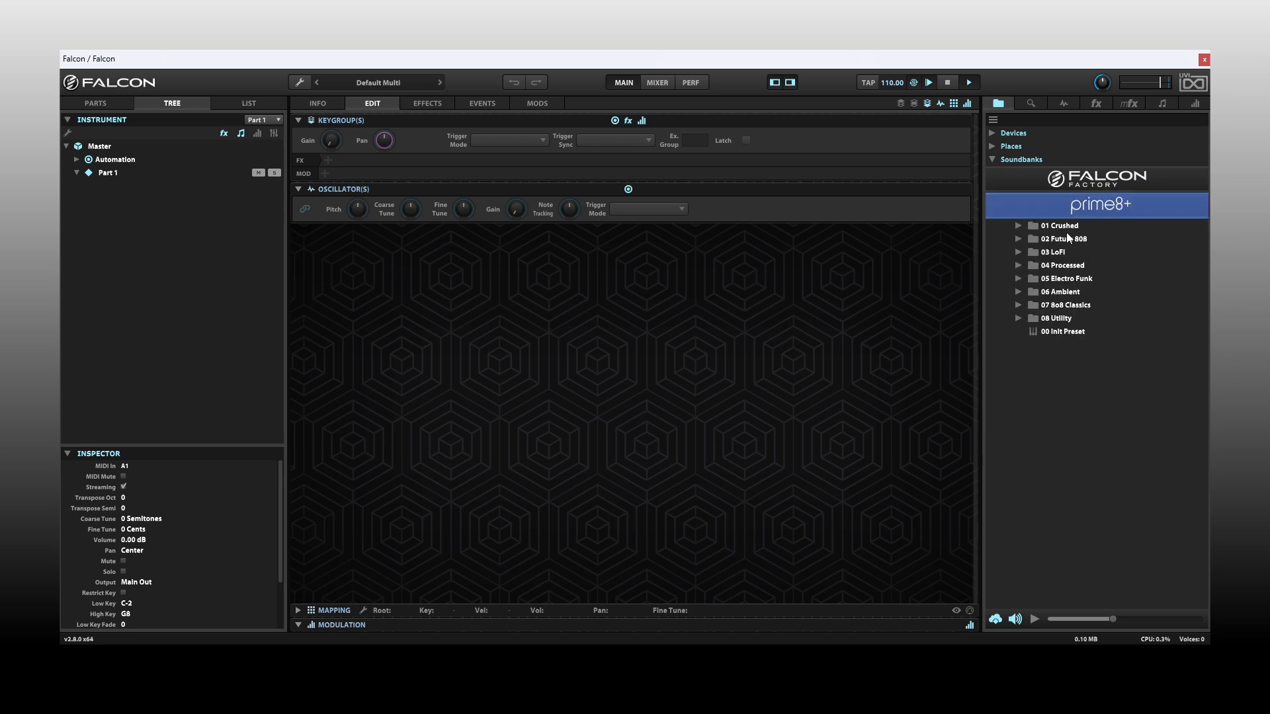
{"action": "double_click", "coordinate": [1058, 333]}
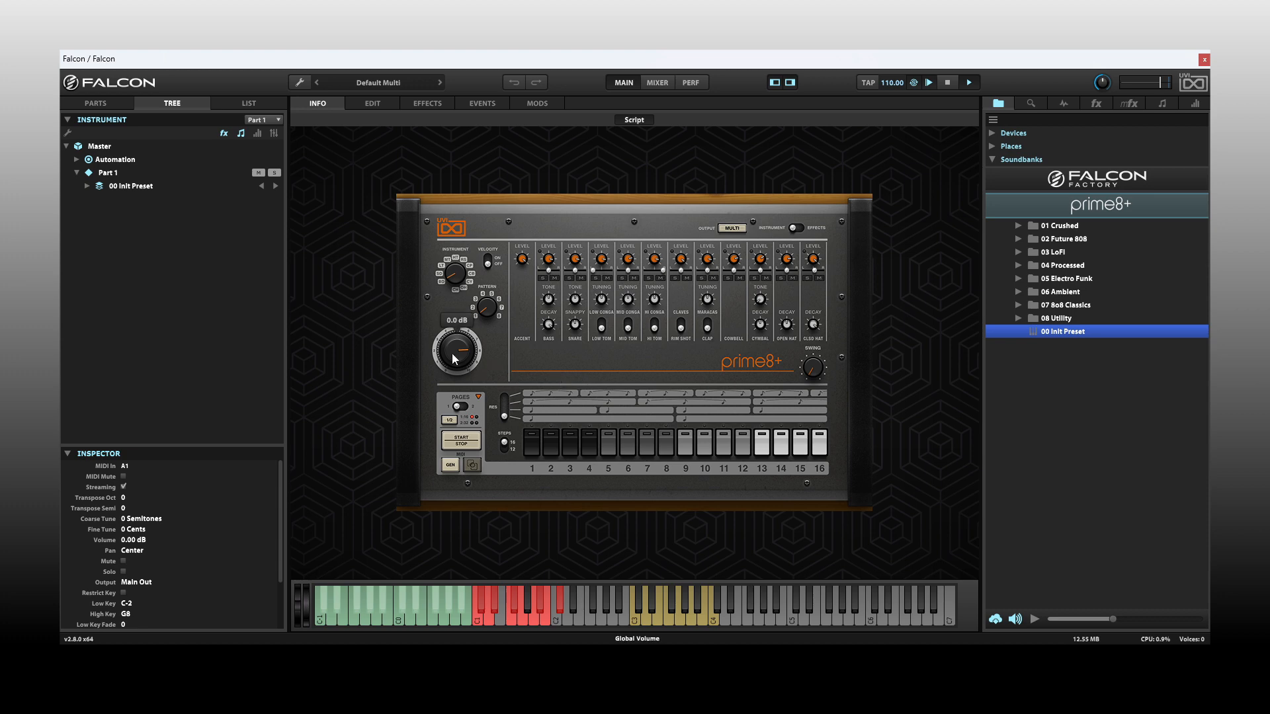
Lower the drum machine's global volume and switch on sequencer steps 1, 3, 5, 8, 11, 13 and 15.
{"action": "mouse_move", "coordinate": [455, 352]}
{"action": "left_mouse_down"}
{"action": "mouse_move", "coordinate": [454, 384]}
{"action": "mouse_move", "coordinate": [450, 363]}
{"action": "left_mouse_up"}
{"action": "left_click", "coordinate": [667, 447]}
{"action": "left_click", "coordinate": [720, 445]}
{"action": "left_click", "coordinate": [766, 451]}
{"action": "left_click", "coordinate": [801, 447]}
Set the Script UI scaling to 150% in the preferences and close them.
{"action": "left_click", "coordinate": [299, 82]}
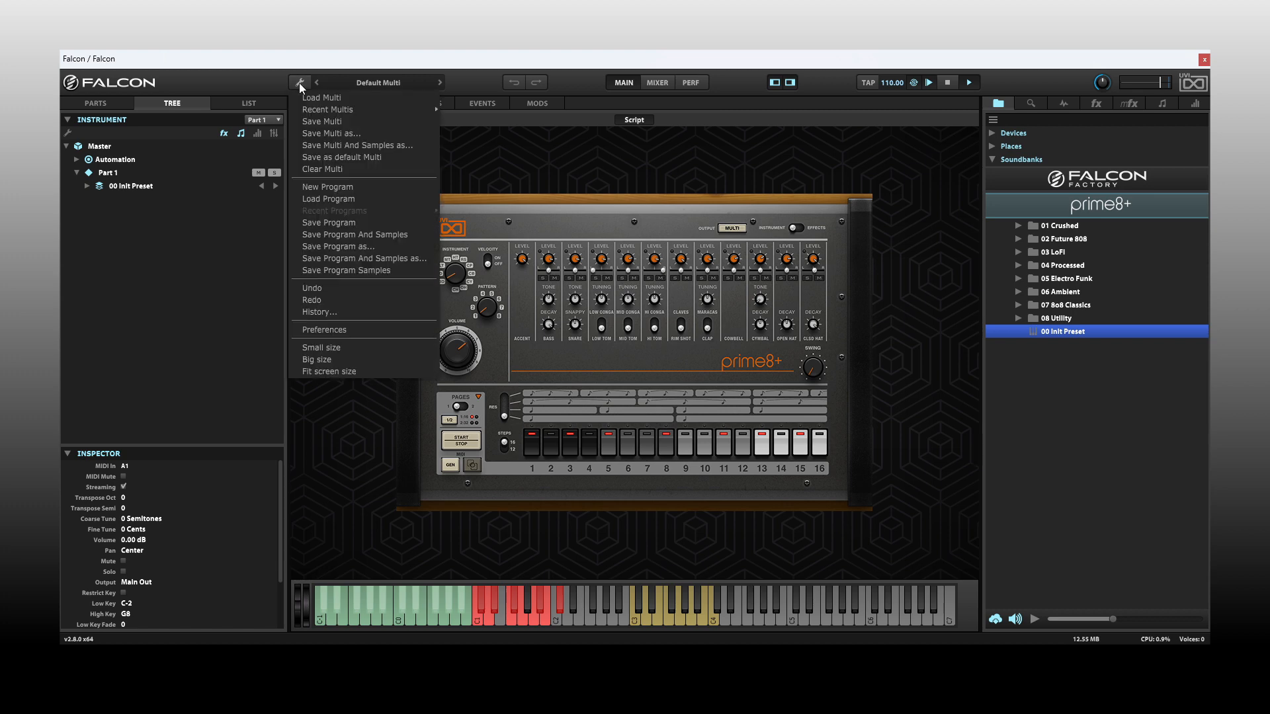
{"action": "left_click", "coordinate": [330, 336]}
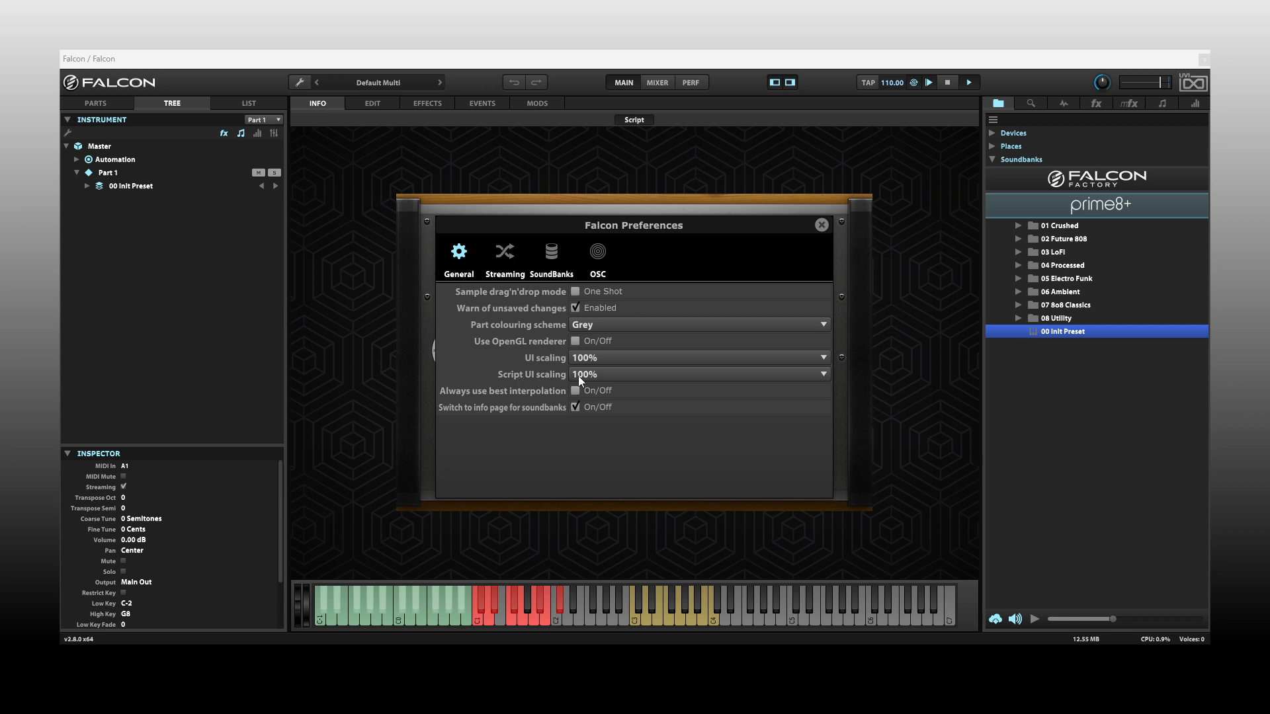
{"action": "left_click", "coordinate": [791, 374]}
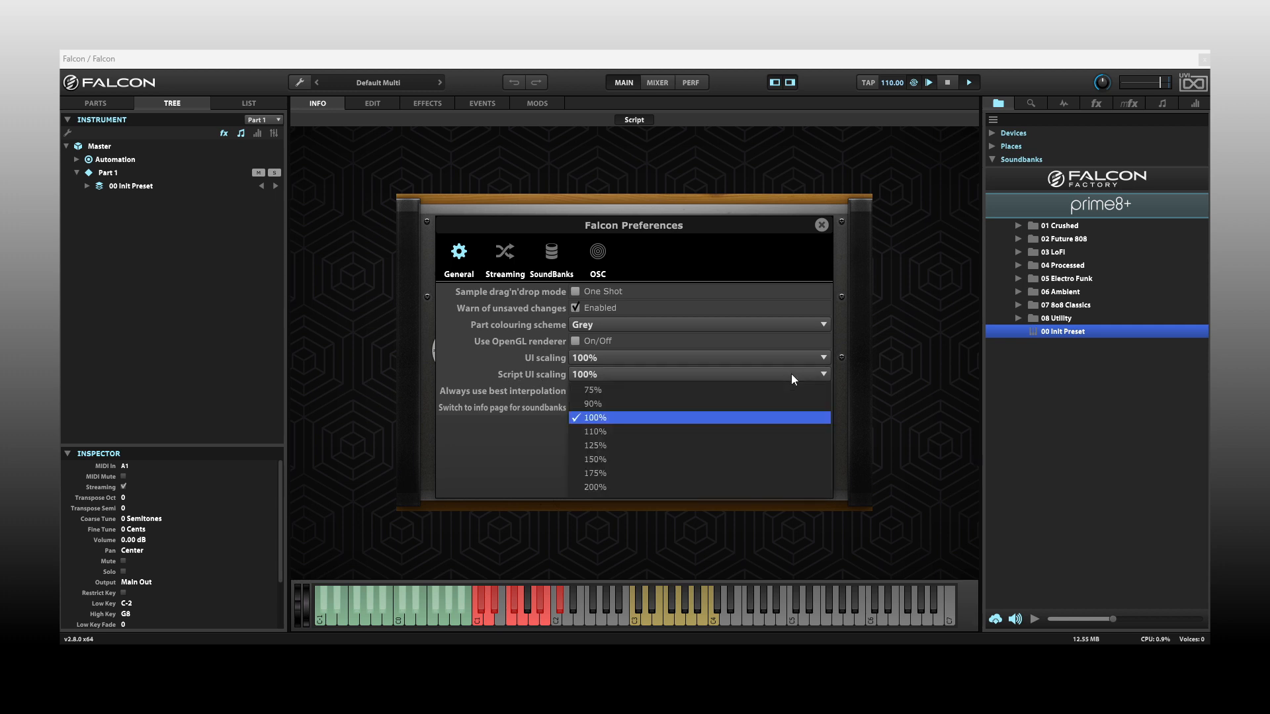
{"action": "left_click", "coordinate": [605, 459]}
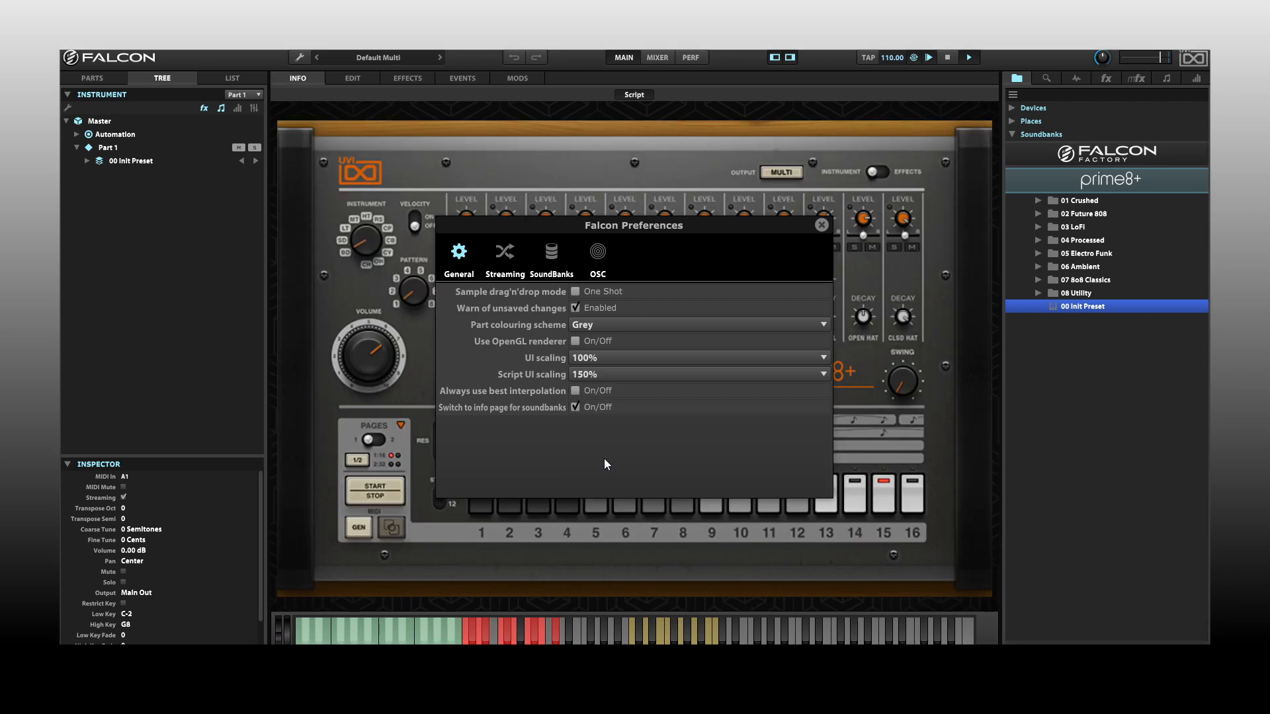
{"action": "left_click", "coordinate": [821, 225]}
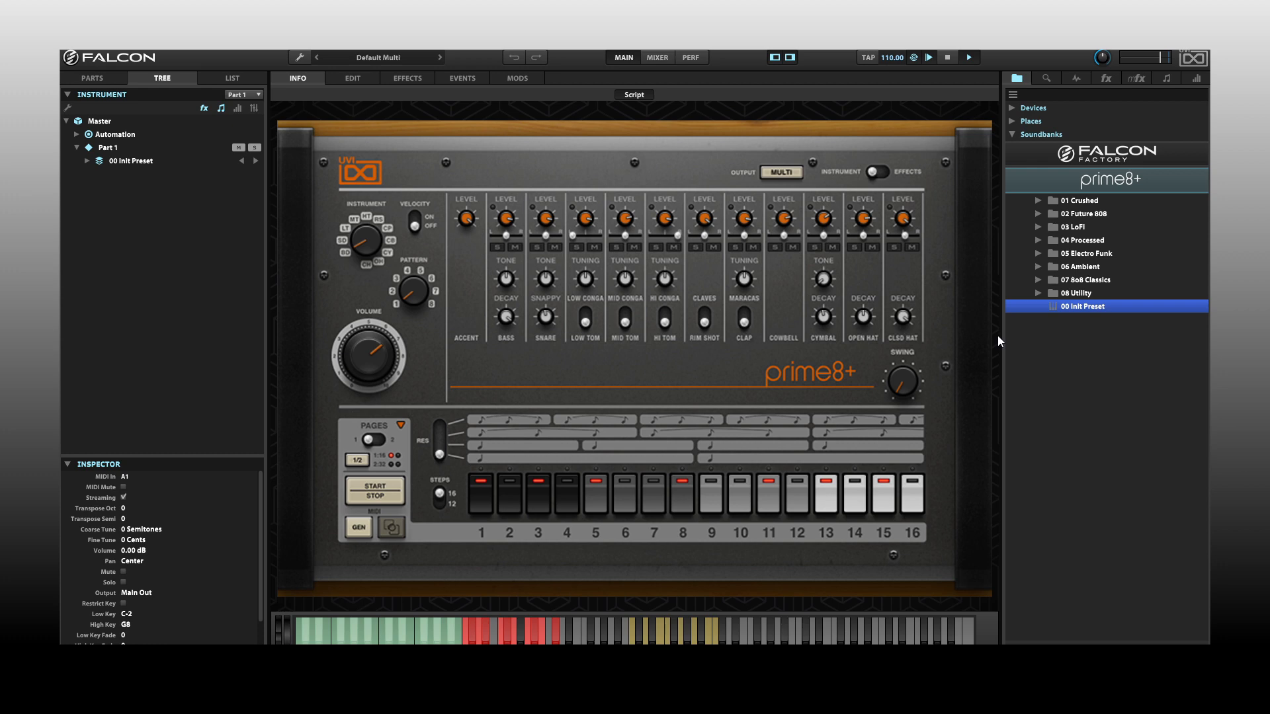
Clear the multi and reload prime8+'s 00 Init Preset.
{"action": "left_click", "coordinate": [301, 58]}
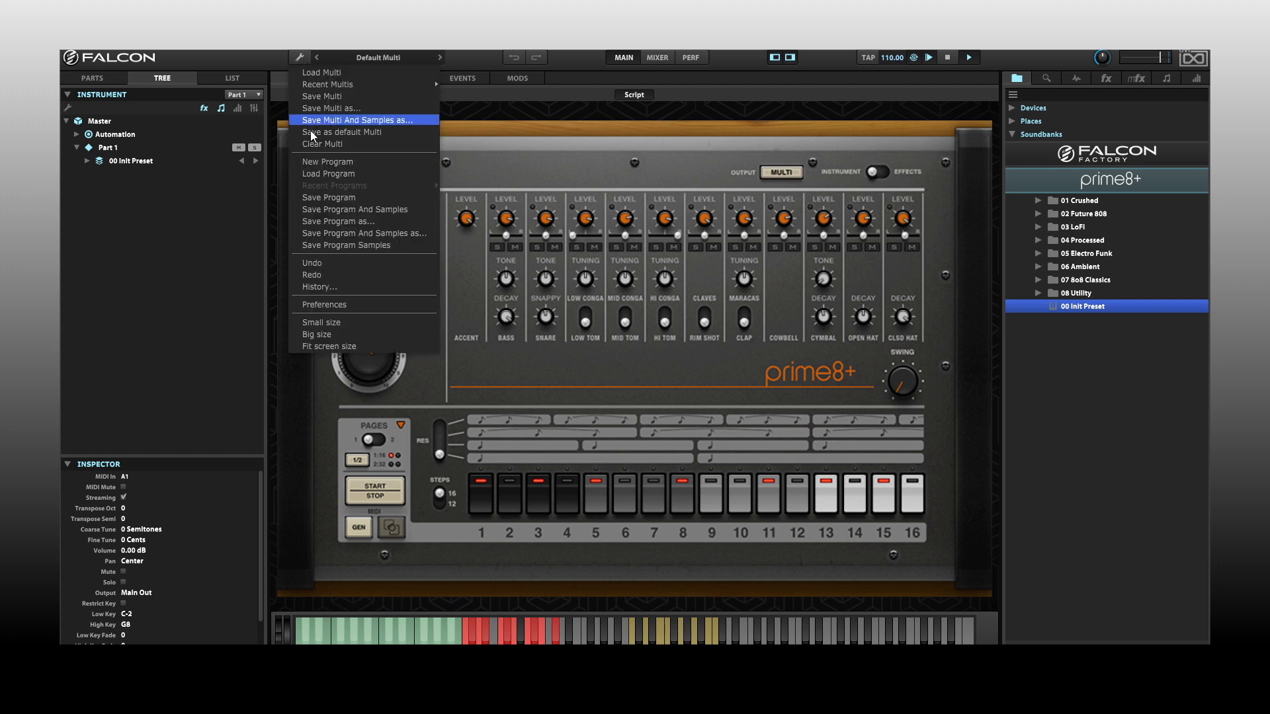
{"action": "left_click", "coordinate": [317, 148]}
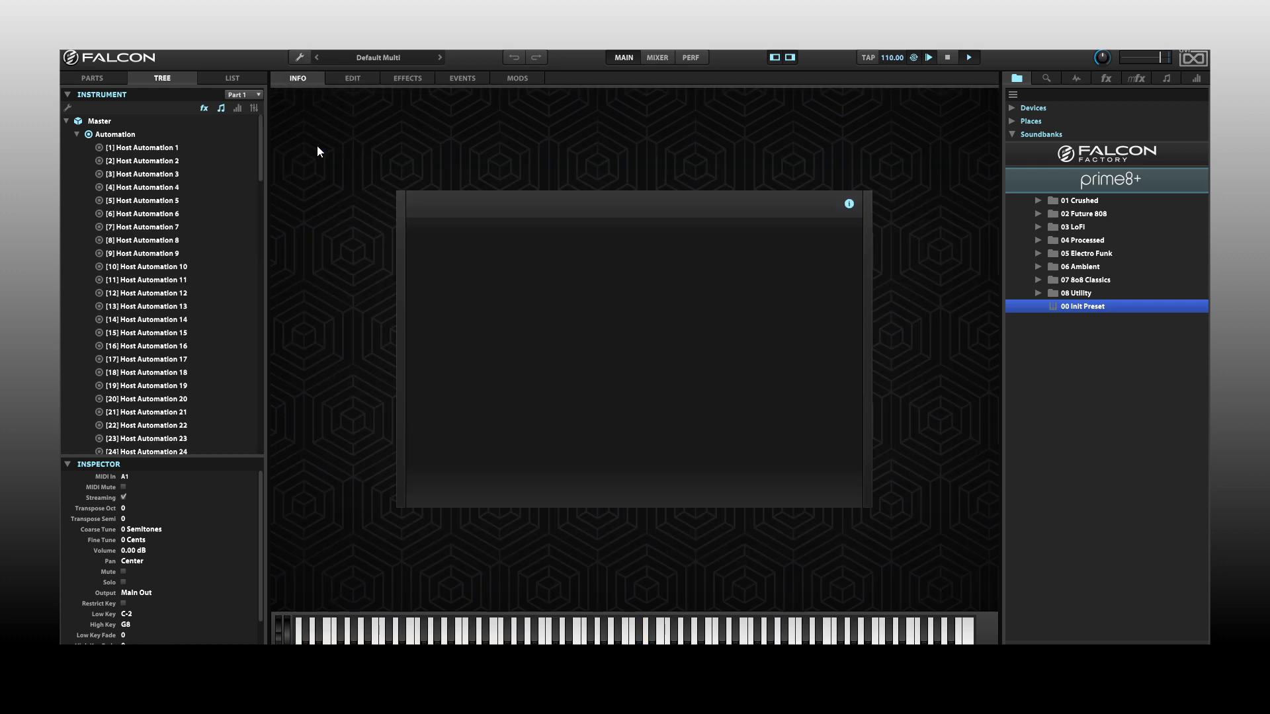
{"action": "double_click", "coordinate": [1085, 306]}
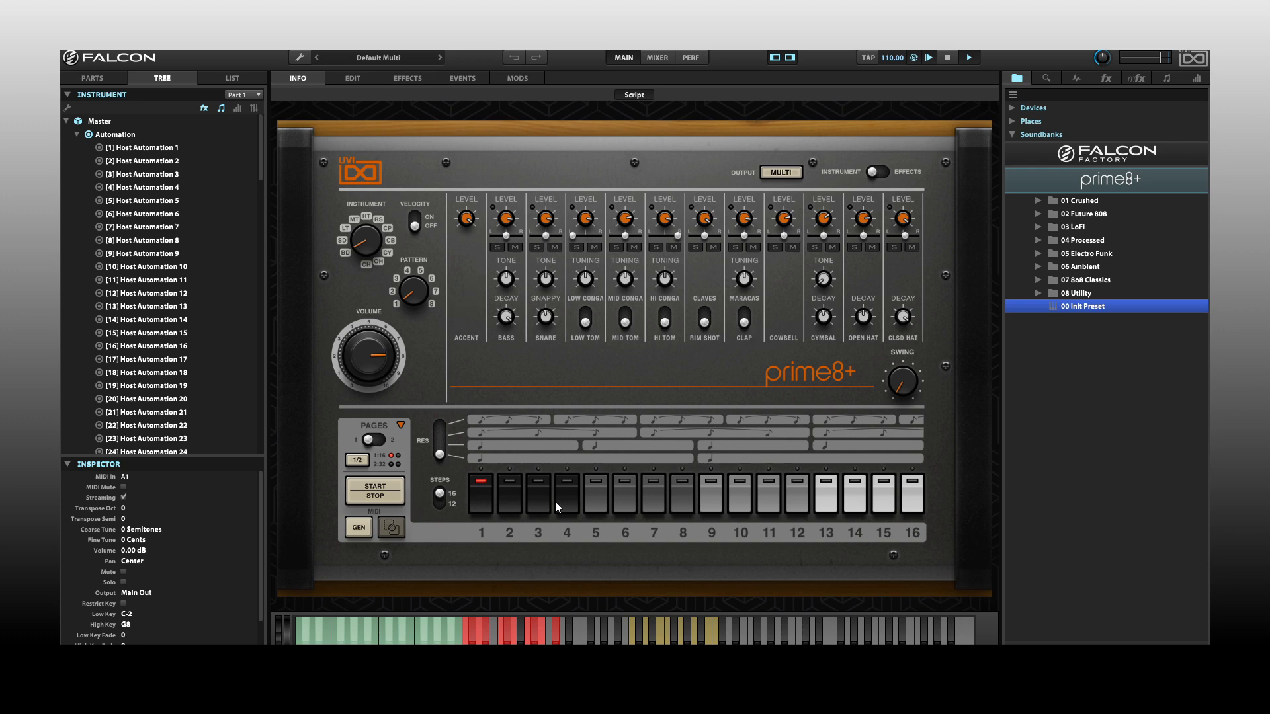
Switch on steps 1, 4, 8, 12, 14 and 15 in the drum machine's sequencer.
{"action": "left_click", "coordinate": [684, 505]}
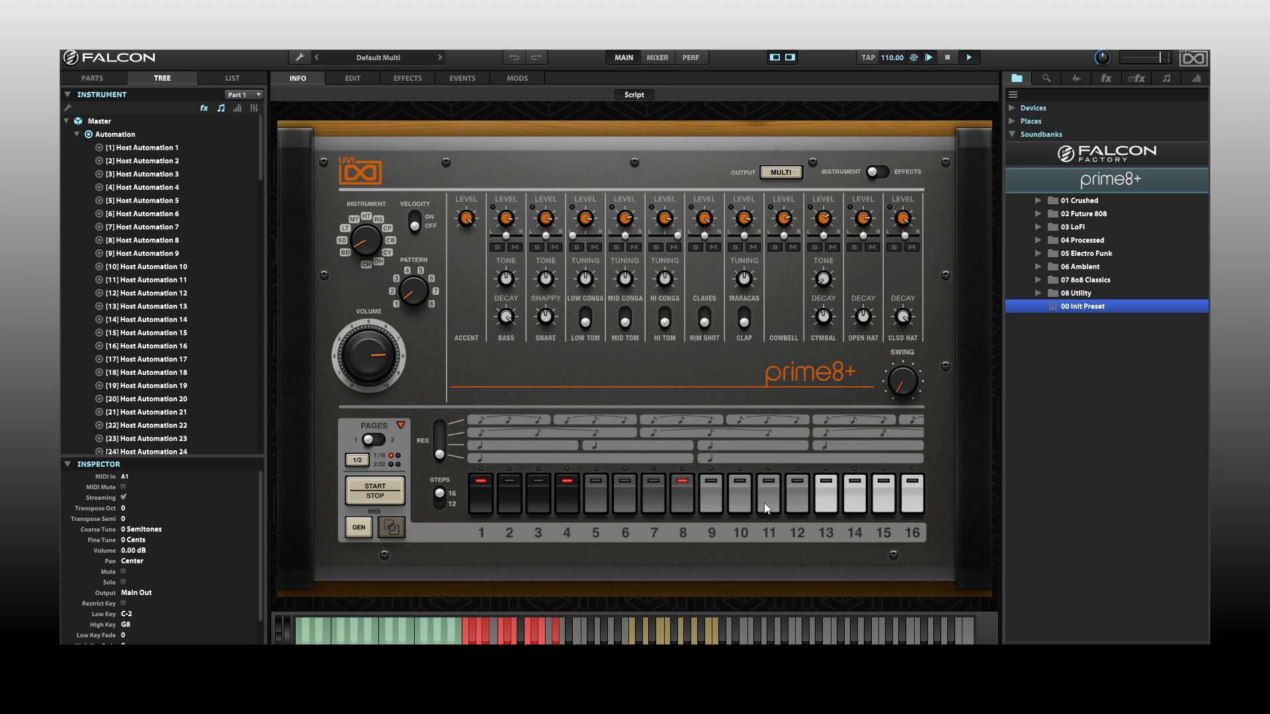
{"action": "left_click", "coordinate": [806, 502]}
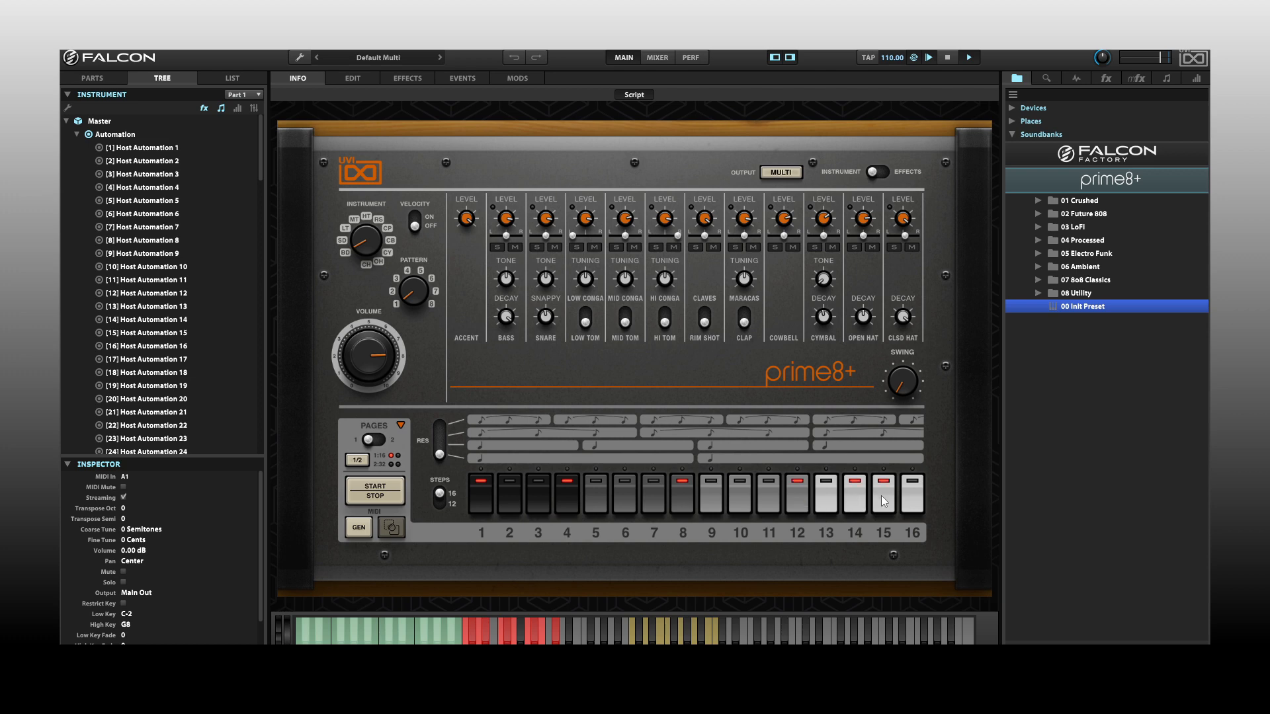